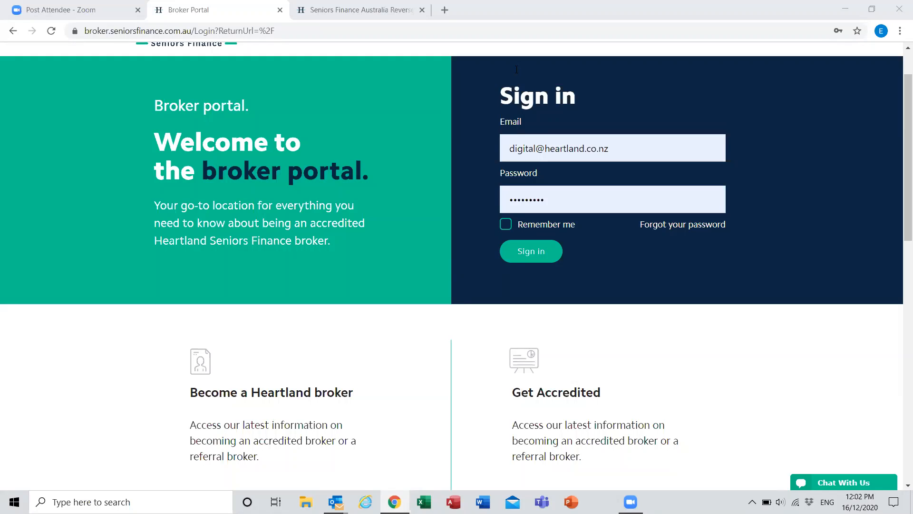
Step: Sign in to the broker portal with the prefilled credentials and look over the unsubmitted applications on the dashboard
{"action": "scroll", "coordinate": [231, 205], "scroll_direction": "up", "scroll_amount": 1}
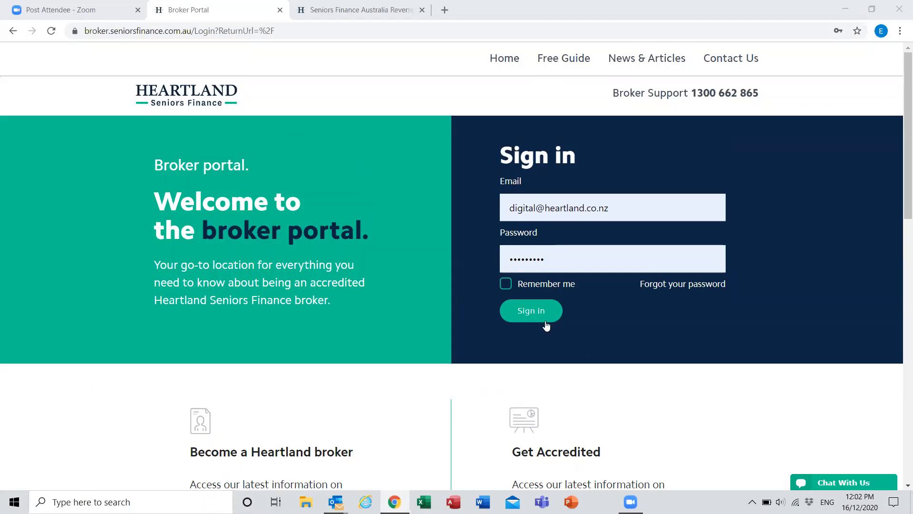
{"action": "left_click", "coordinate": [533, 314]}
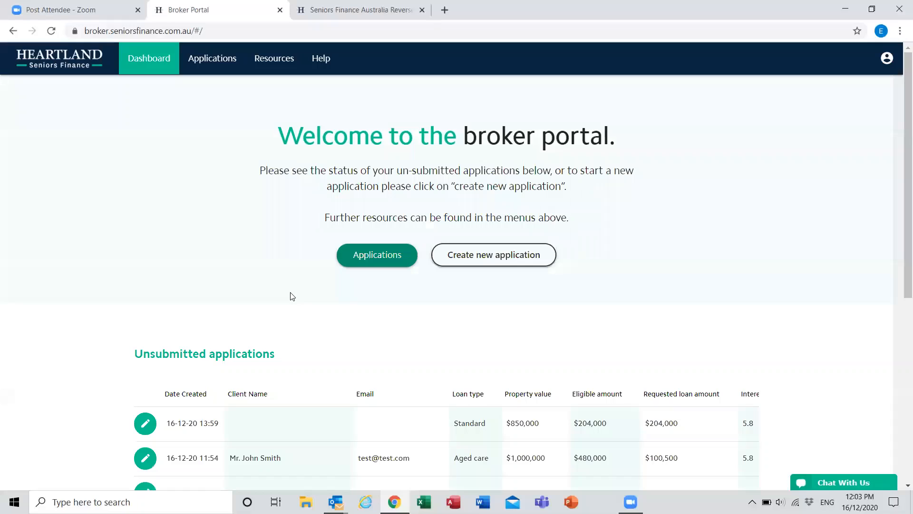
{"action": "scroll", "coordinate": [127, 279], "scroll_direction": "down", "scroll_amount": 1}
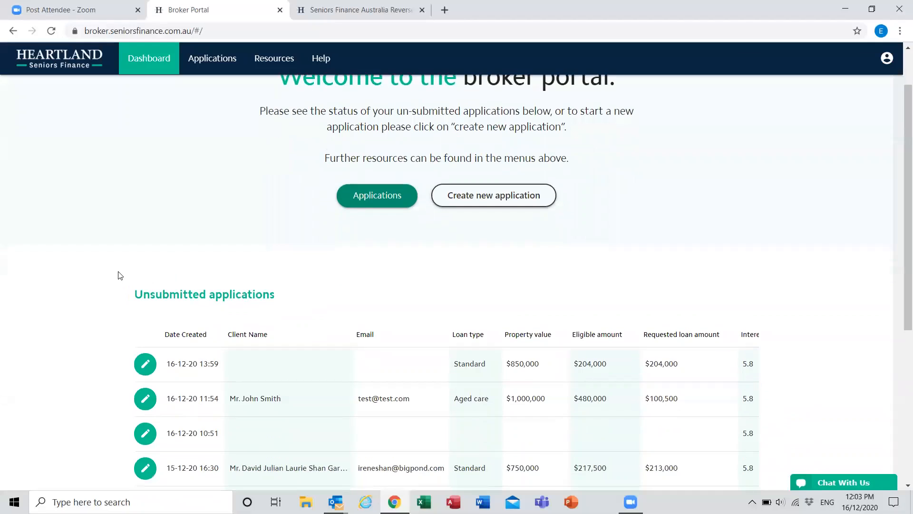
{"action": "scroll", "coordinate": [114, 264], "scroll_direction": "down", "scroll_amount": 2}
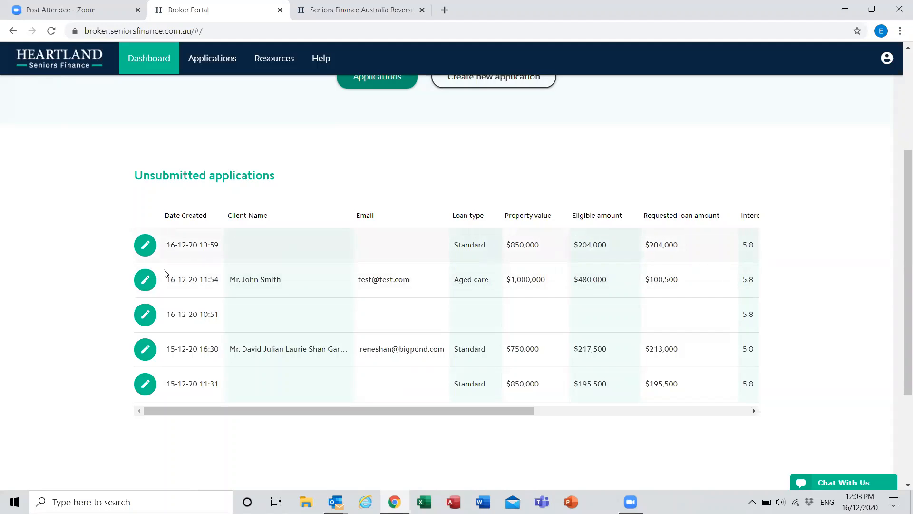
{"action": "scroll", "coordinate": [164, 272], "scroll_direction": "up", "scroll_amount": 4}
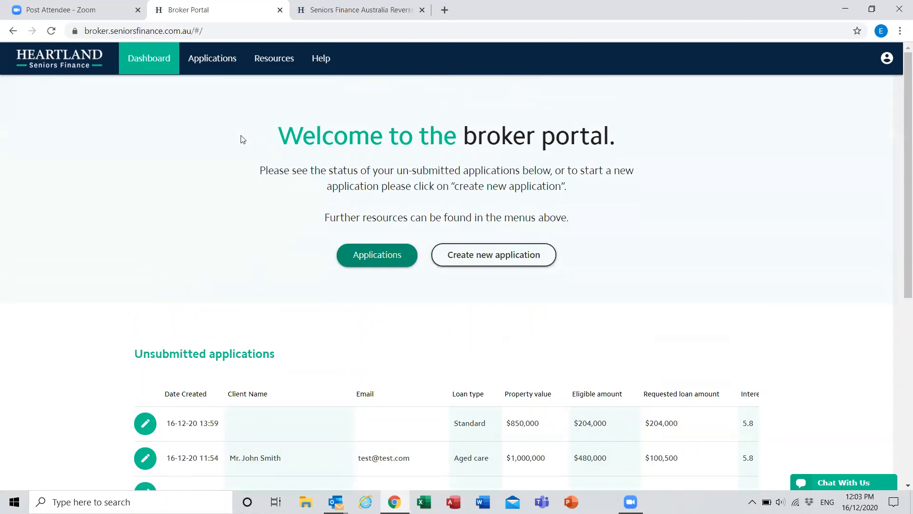
Step: From the full applications list, view the printable version of the Secondary property application dated 11-12-20 15:21, without printing or saving it
{"action": "left_click", "coordinate": [220, 67]}
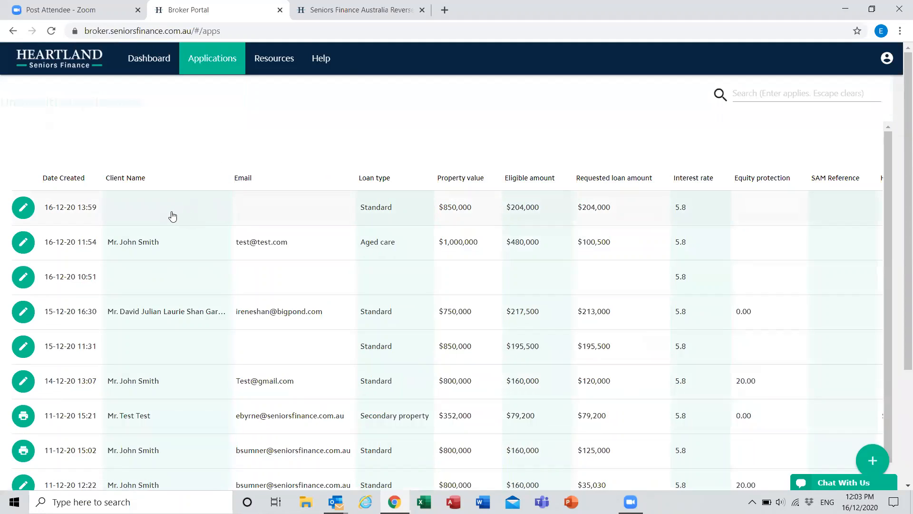
{"action": "scroll", "coordinate": [171, 218], "scroll_direction": "down", "scroll_amount": 2}
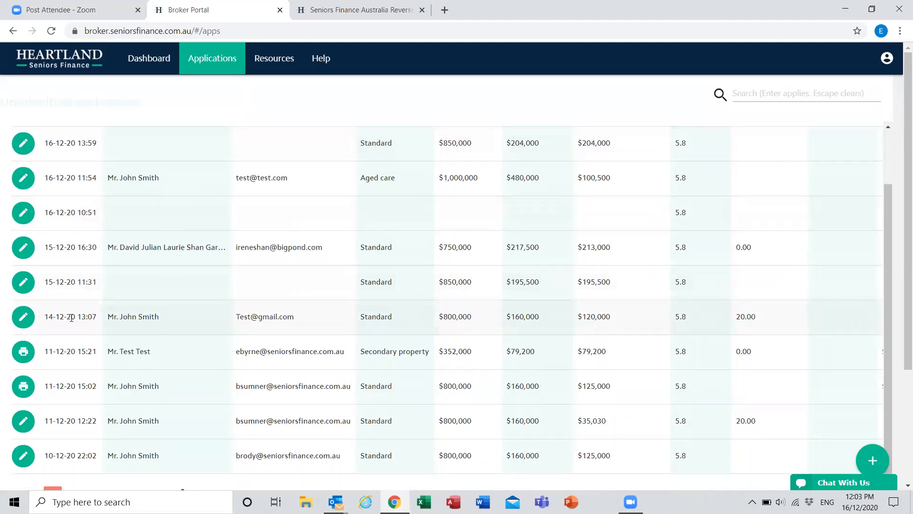
{"action": "left_click", "coordinate": [22, 353]}
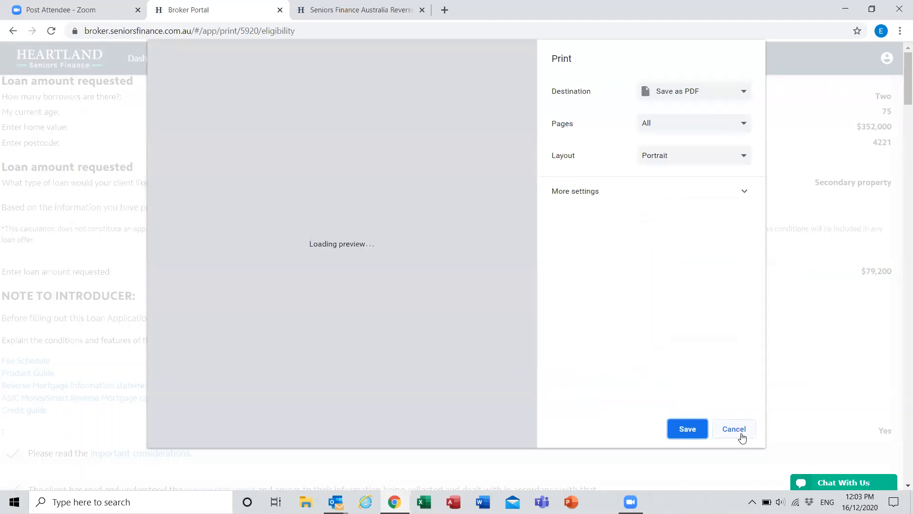
{"action": "left_click", "coordinate": [733, 429]}
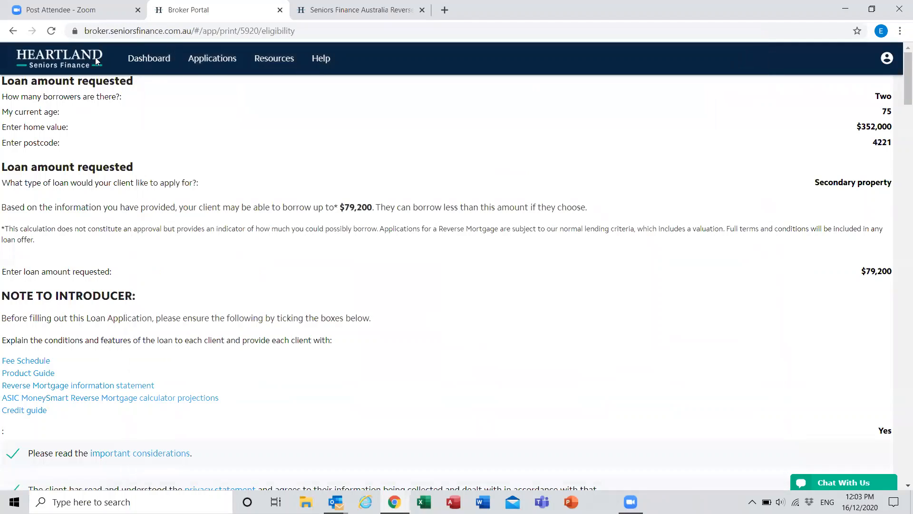
Step: Look through the portal's Resources page and its Help page with the broker support contacts
{"action": "left_click", "coordinate": [146, 66]}
{"action": "left_click", "coordinate": [269, 66]}
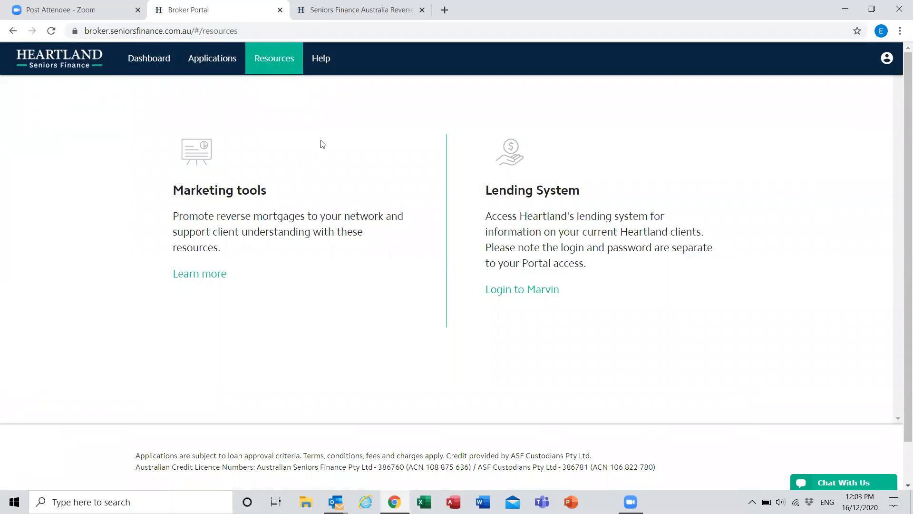
{"action": "left_click", "coordinate": [326, 70]}
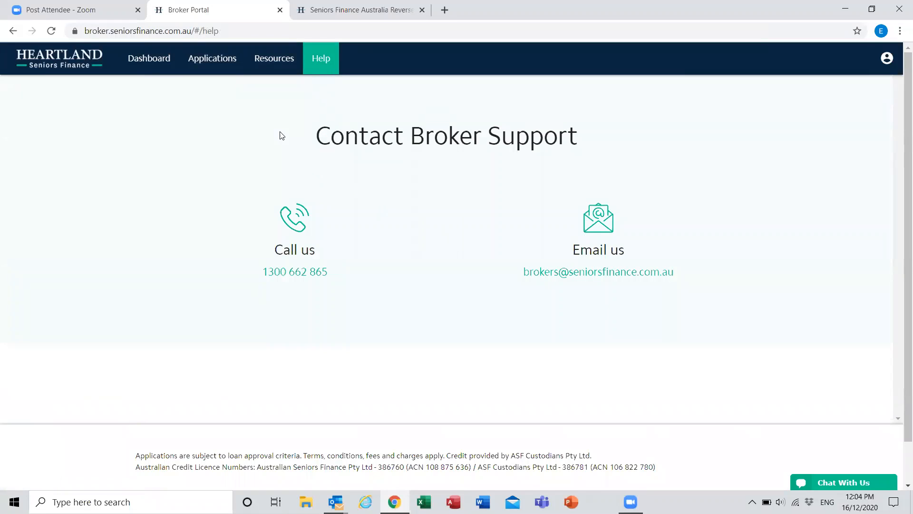
Step: Create a new application from the dashboard for one borrower and enter 65 as the borrower's age
{"action": "left_click", "coordinate": [149, 70]}
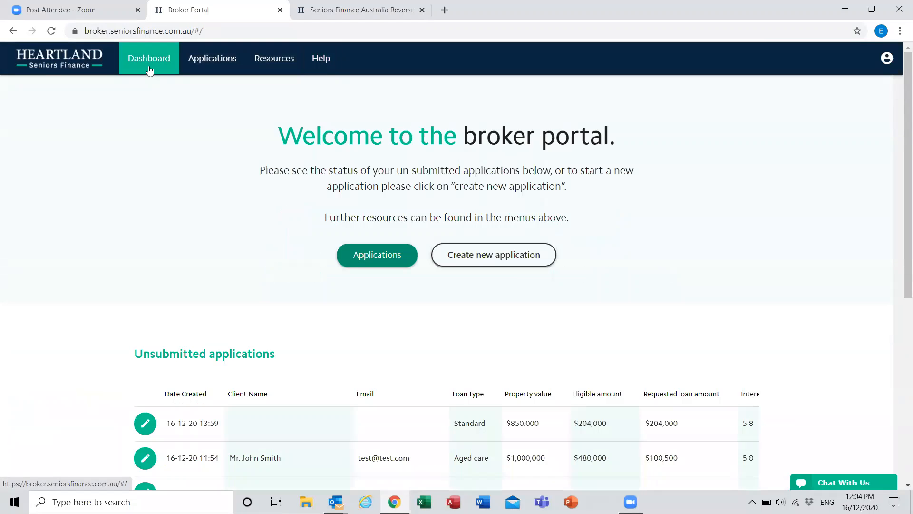
{"action": "left_click", "coordinate": [493, 256]}
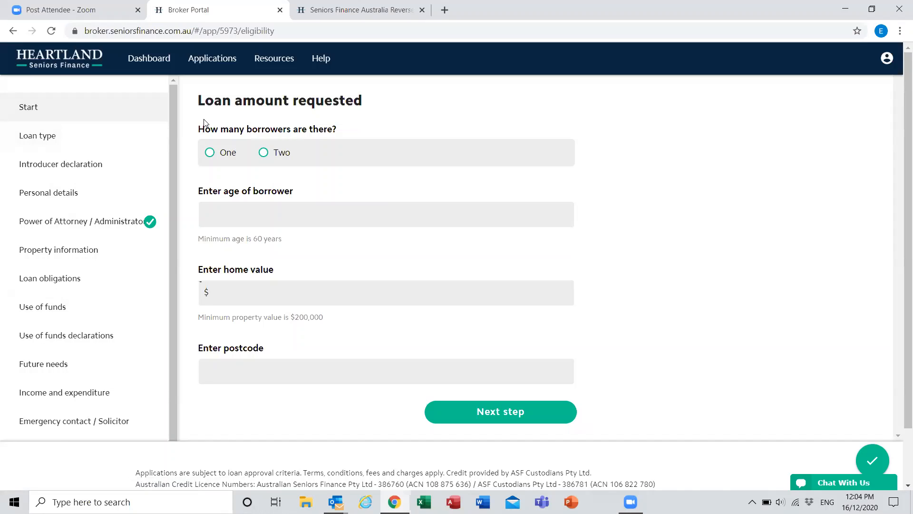
{"action": "left_click", "coordinate": [208, 152]}
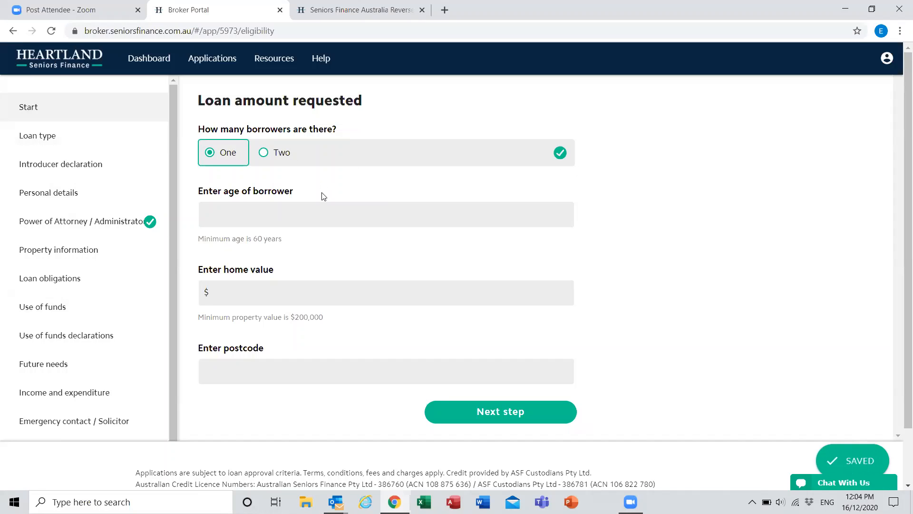
{"action": "left_click", "coordinate": [314, 214]}
{"action": "type", "text": "65"}
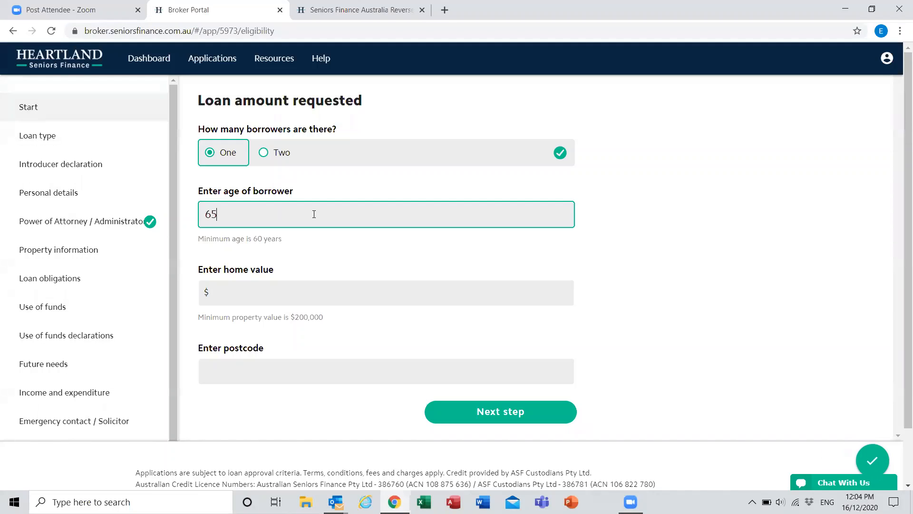
{"action": "key", "text": "Tab"}
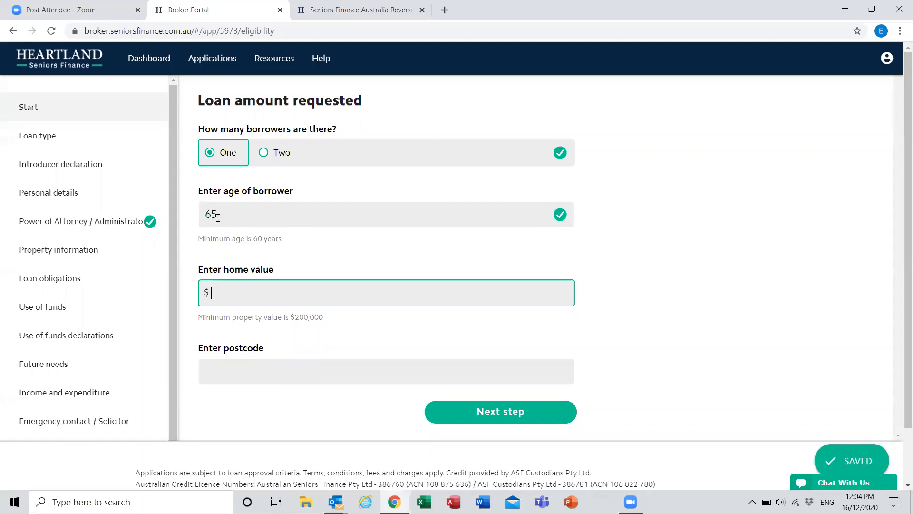
Step: Try a borrower age of 59 to test the minimum age limit, and set it back to 65
{"action": "key", "text": "shift+Tab"}
{"action": "type", "text": "5"}
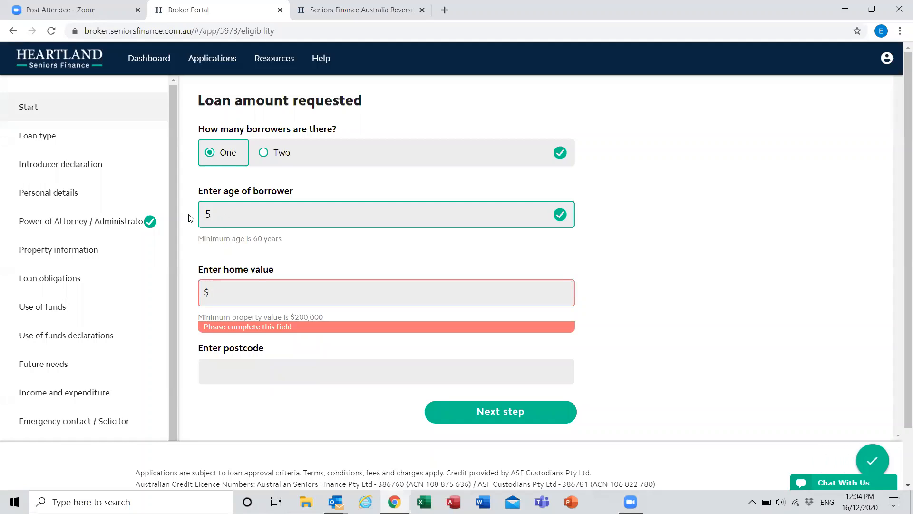
{"action": "type", "text": "9"}
{"action": "key", "text": "Tab"}
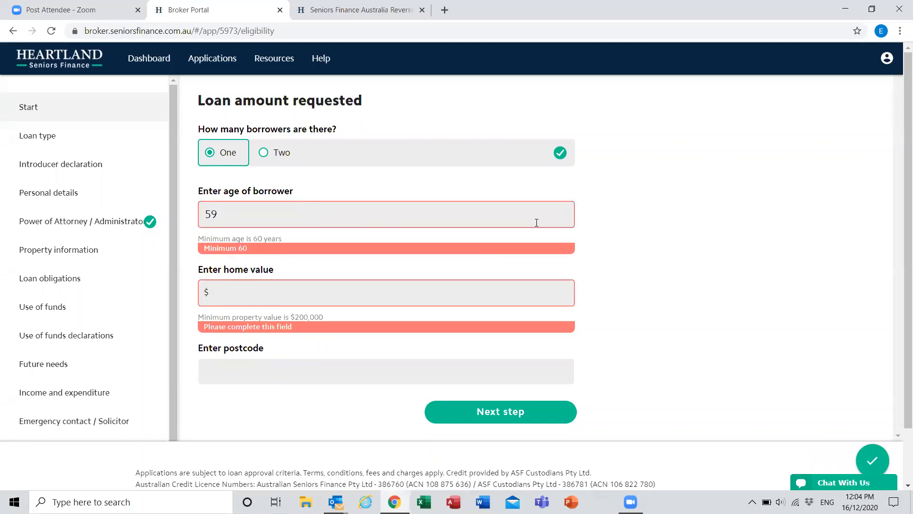
{"action": "key", "text": "shift+Tab"}
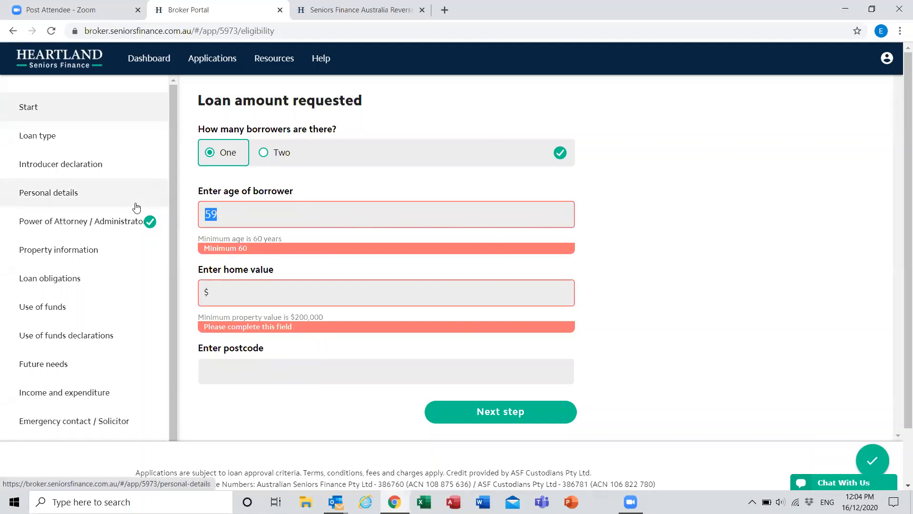
{"action": "type", "text": "65"}
{"action": "key", "text": "Tab"}
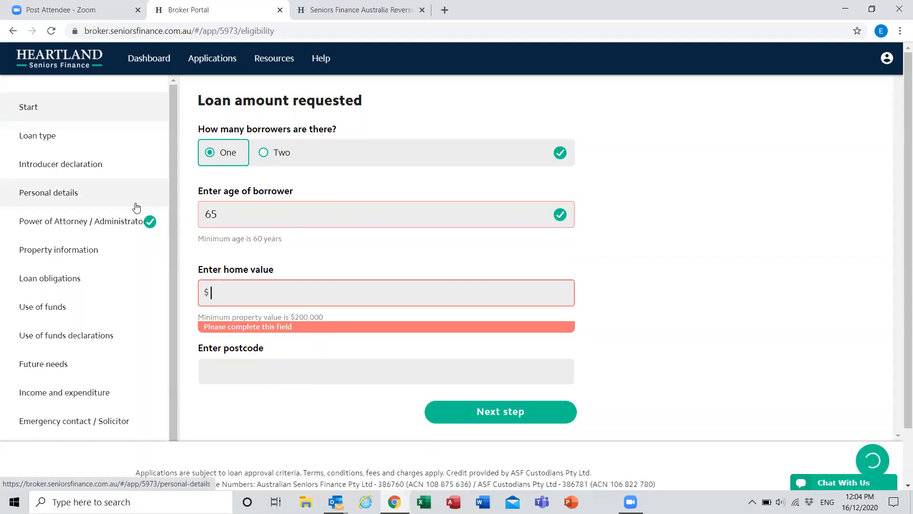
Step: Enter a home value of $800,000 and postcode 4227, and continue to the loan type section
{"action": "type", "text": "8000000"}
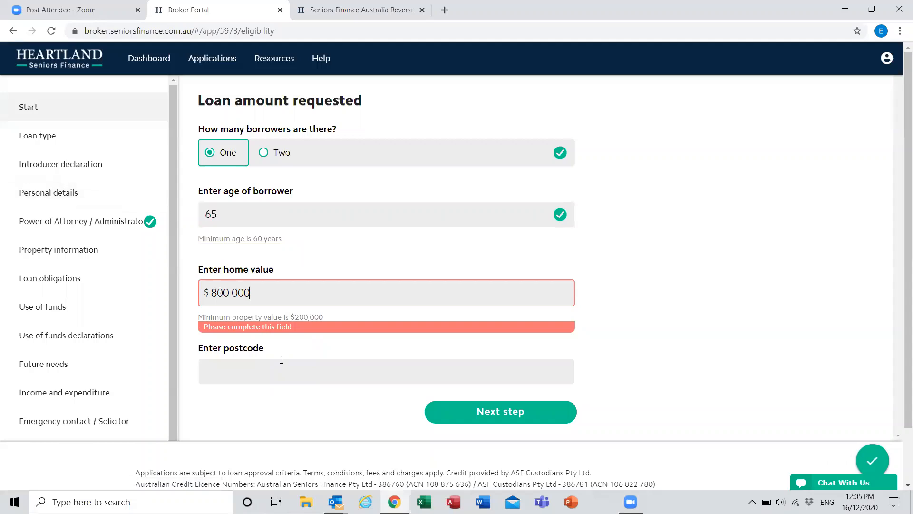
{"action": "left_click", "coordinate": [282, 360]}
{"action": "type", "text": "4227"}
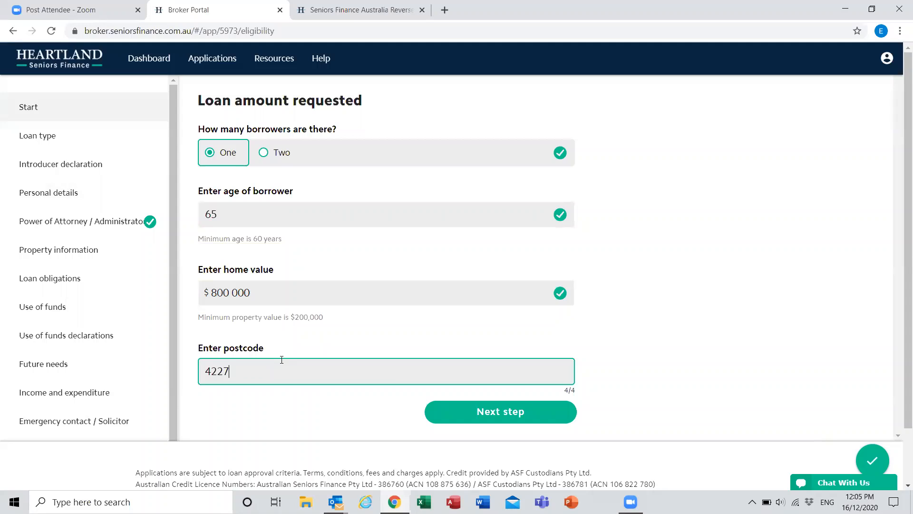
{"action": "key", "text": "Tab"}
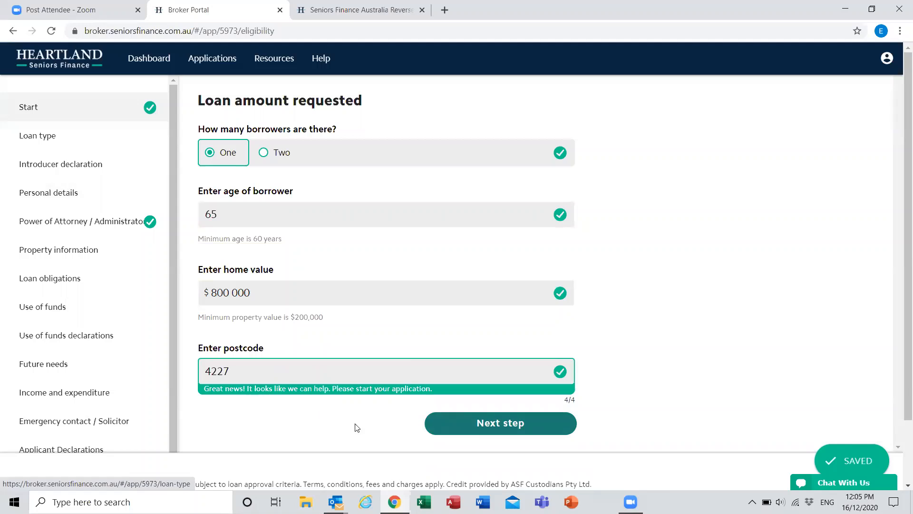
{"action": "left_click", "coordinate": [499, 432]}
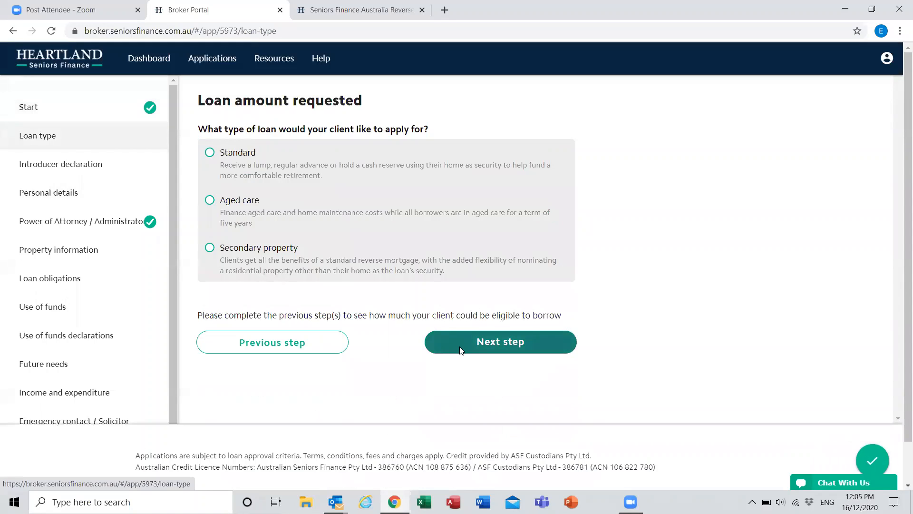
Step: Choose the Standard loan type, request a loan amount of $120,000 and continue to the introducer declaration
{"action": "left_click", "coordinate": [229, 165]}
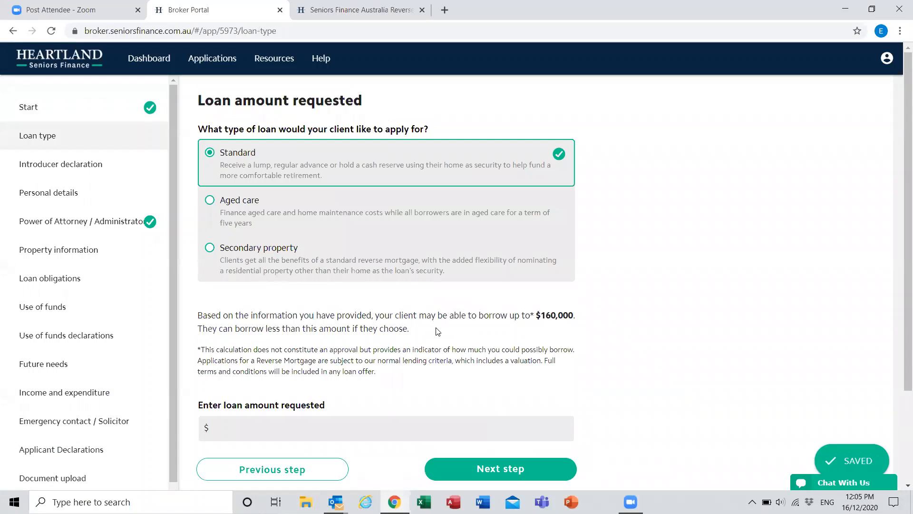
{"action": "scroll", "coordinate": [524, 295], "scroll_direction": "down", "scroll_amount": 1}
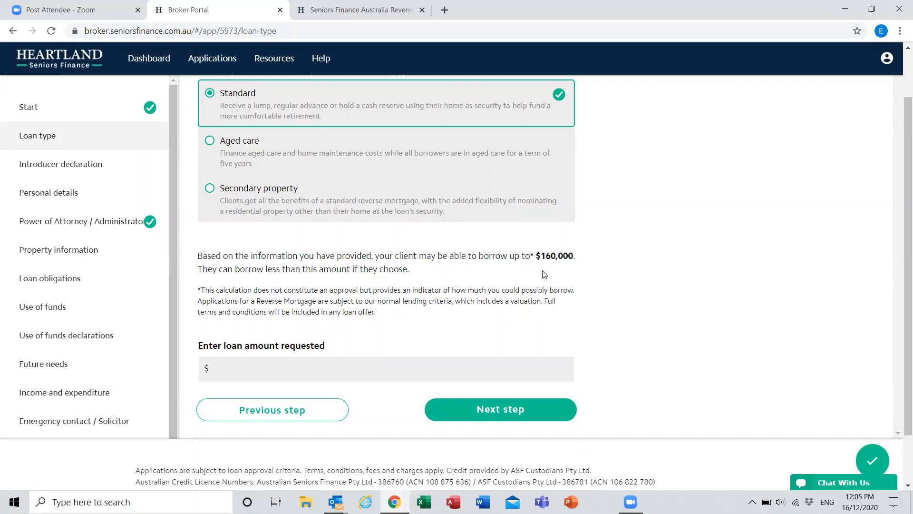
{"action": "left_click", "coordinate": [244, 369]}
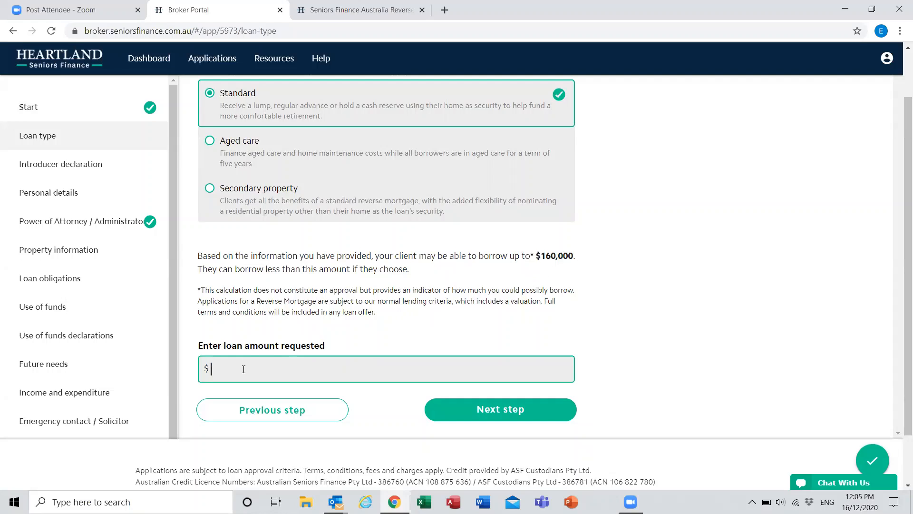
{"action": "type", "text": "120 000"}
{"action": "left_click", "coordinate": [492, 409]}
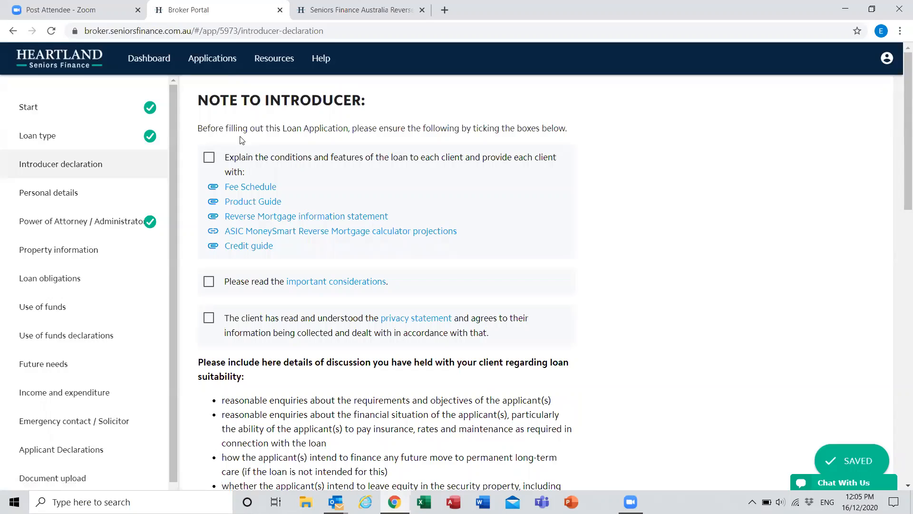
Step: Confirm the introducer notes on loan conditions, important considerations and the privacy statement, briefly opening the Fee Schedule document
{"action": "left_click", "coordinate": [212, 162]}
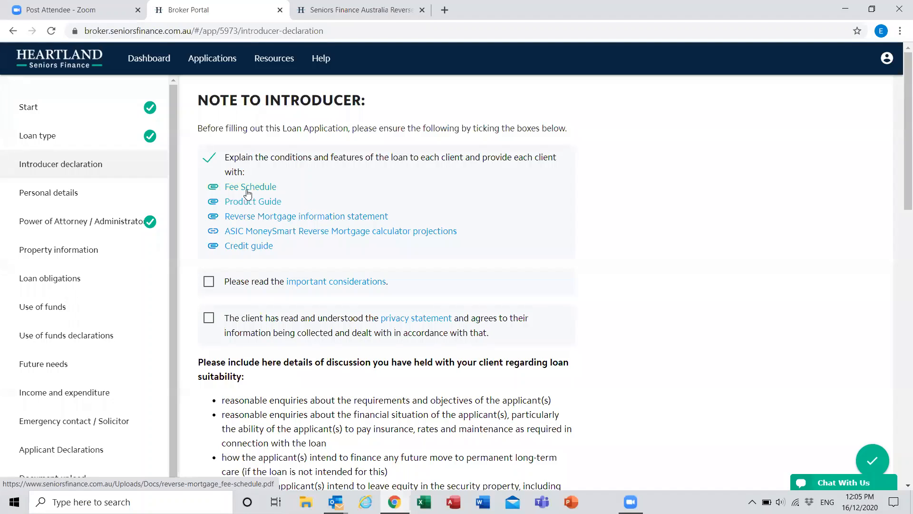
{"action": "left_click", "coordinate": [249, 188]}
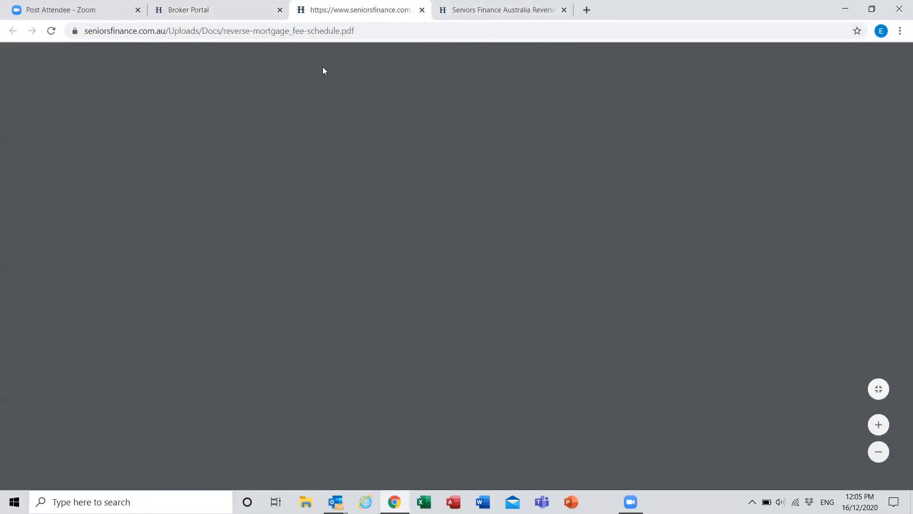
{"action": "key", "text": "ctrl+w"}
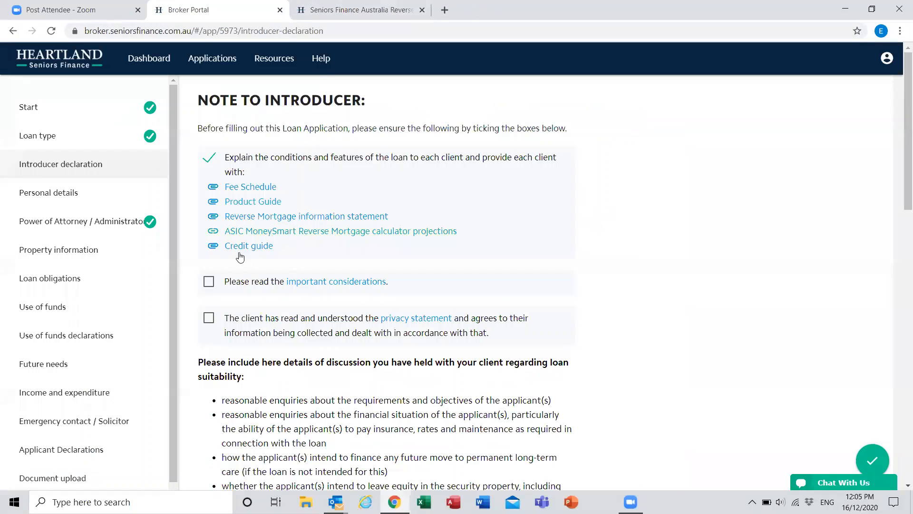
{"action": "left_click", "coordinate": [208, 281]}
{"action": "left_click", "coordinate": [222, 319]}
{"action": "scroll", "coordinate": [228, 314], "scroll_direction": "down", "scroll_amount": 3}
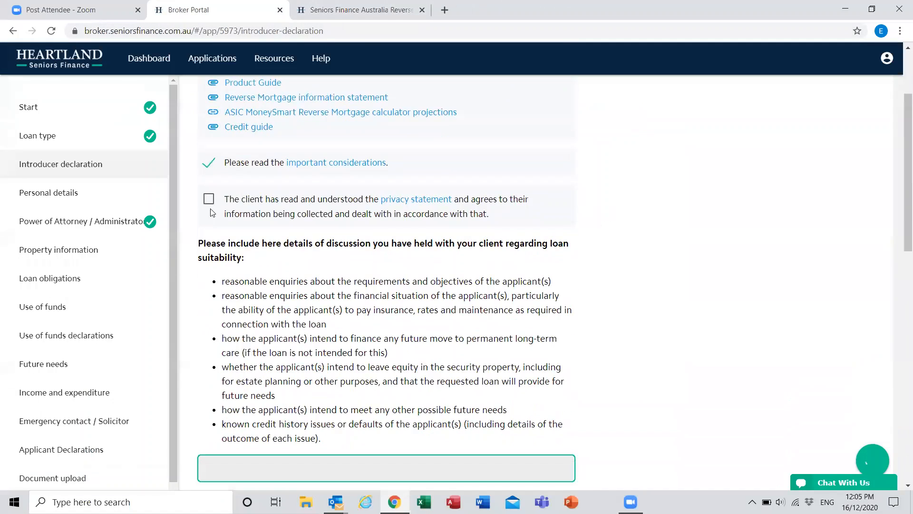
{"action": "scroll", "coordinate": [246, 286], "scroll_direction": "down", "scroll_amount": 1}
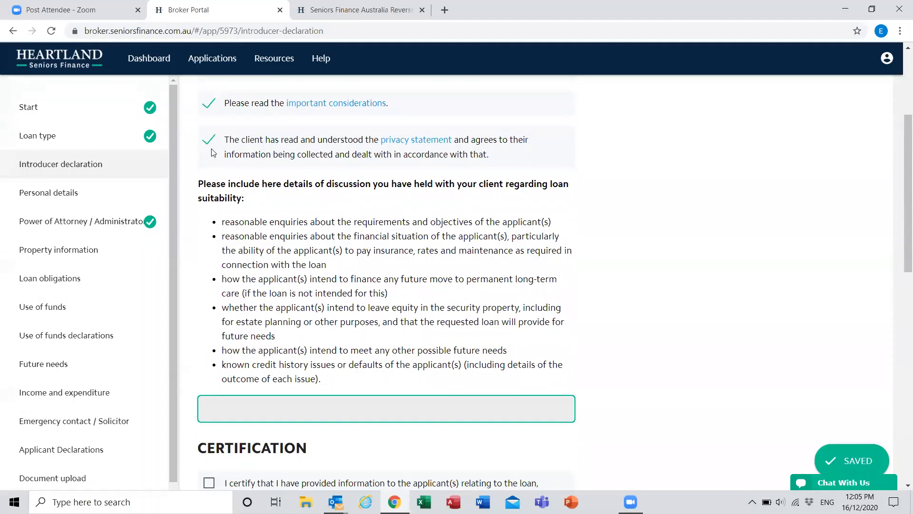
Step: Enter "Discussion.." as the details of the loan suitability discussion held with the client
{"action": "scroll", "coordinate": [256, 359], "scroll_direction": "down", "scroll_amount": 2}
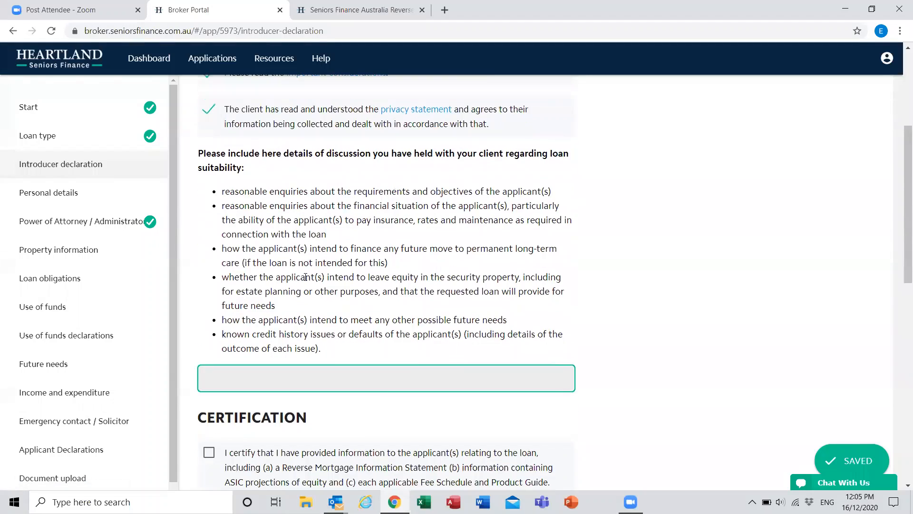
{"action": "scroll", "coordinate": [352, 340], "scroll_direction": "up", "scroll_amount": 1}
{"action": "left_click", "coordinate": [370, 337]}
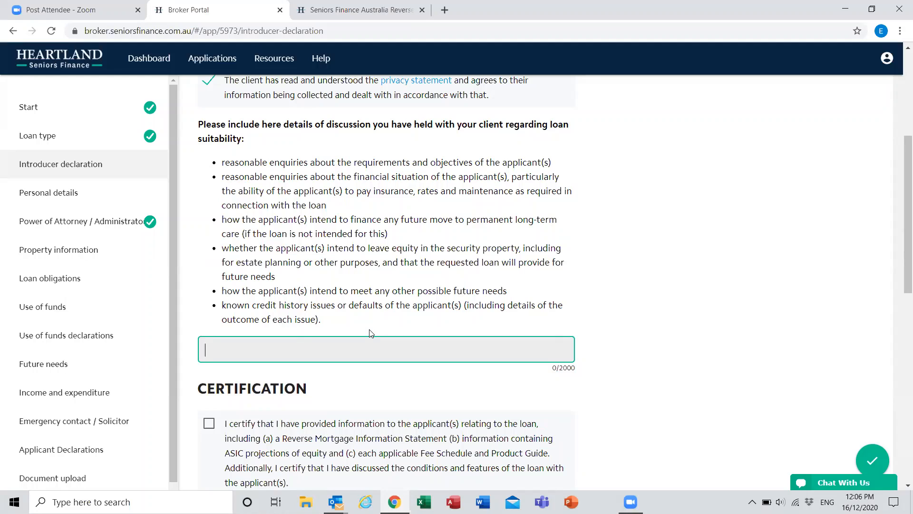
{"action": "type", "text": "Discussion.."}
{"action": "scroll", "coordinate": [371, 333], "scroll_direction": "down", "scroll_amount": 5}
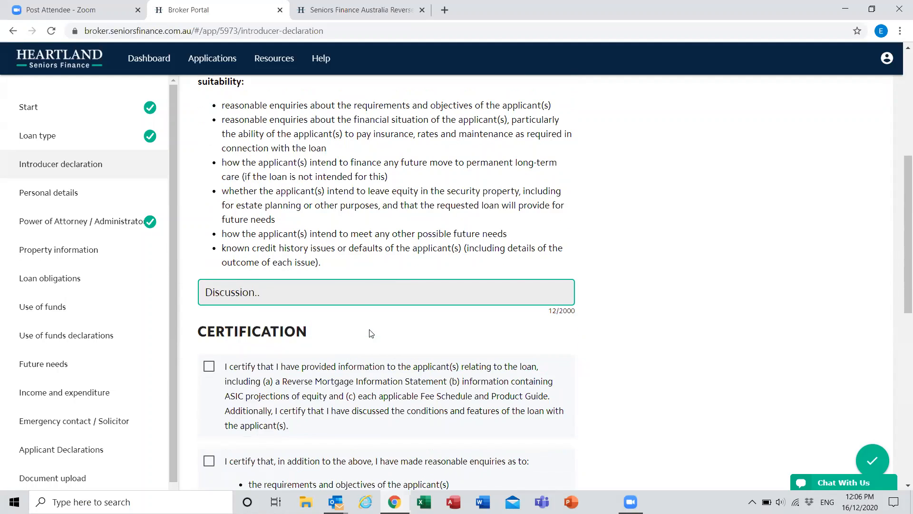
Step: Certify that loan information was provided, reasonable enquiries were made, and investigating the impact on government income support was recommended
{"action": "left_click", "coordinate": [209, 185]}
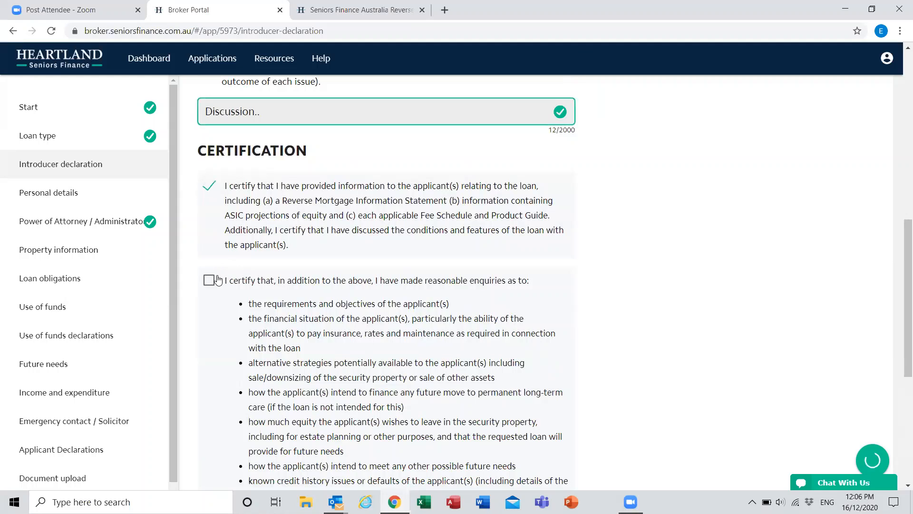
{"action": "left_click", "coordinate": [209, 280]}
{"action": "scroll", "coordinate": [212, 302], "scroll_direction": "down", "scroll_amount": 1}
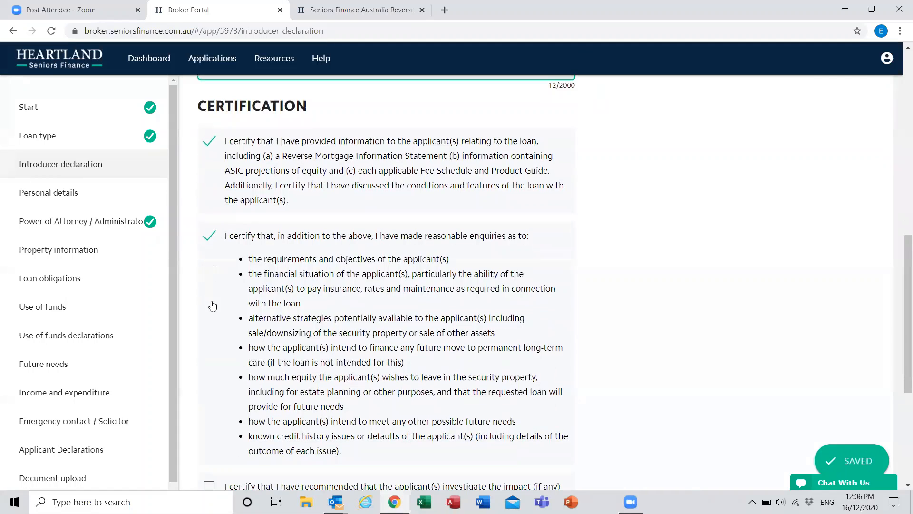
{"action": "scroll", "coordinate": [214, 309], "scroll_direction": "down", "scroll_amount": 4}
{"action": "left_click", "coordinate": [268, 317]}
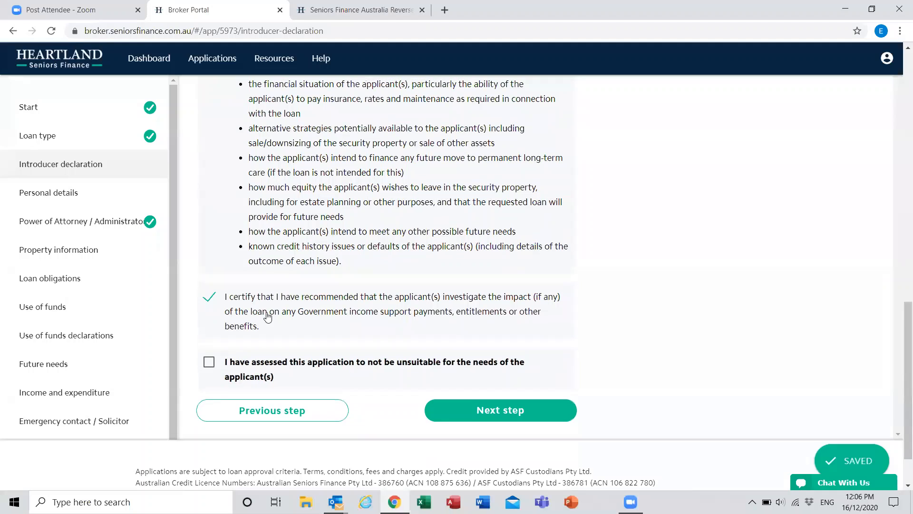
Step: Review the introducer declaration's certification statements, discussion requirements and notes to the introducer
{"action": "scroll", "coordinate": [268, 317], "scroll_direction": "up", "scroll_amount": 2}
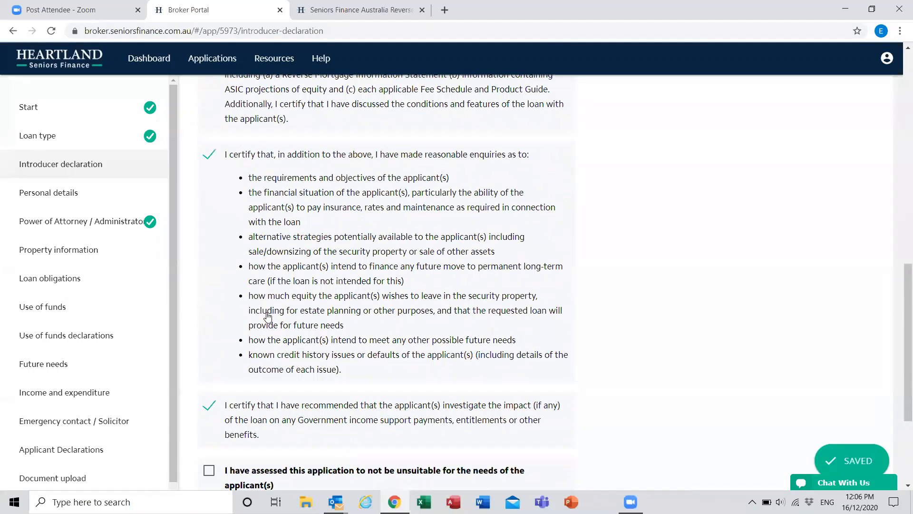
{"action": "scroll", "coordinate": [267, 317], "scroll_direction": "up", "scroll_amount": 1}
{"action": "scroll", "coordinate": [268, 318], "scroll_direction": "down", "scroll_amount": 2}
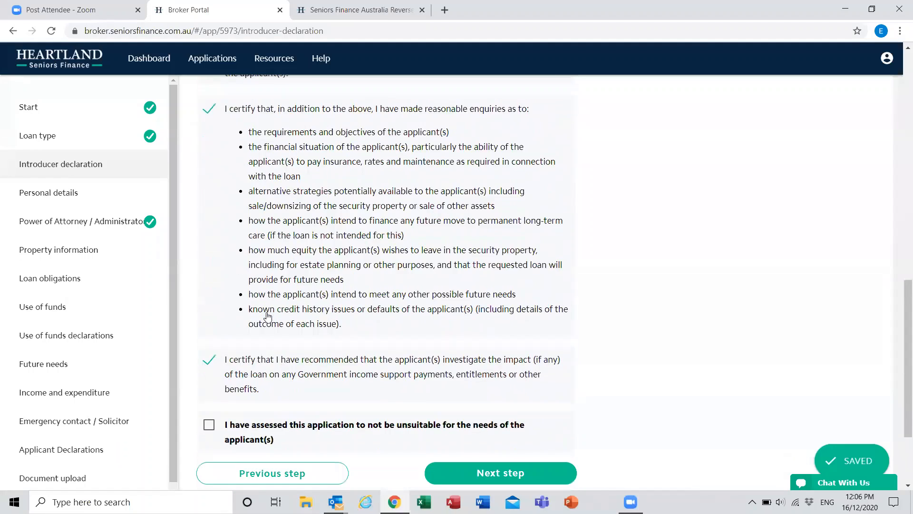
{"action": "scroll", "coordinate": [267, 317], "scroll_direction": "up", "scroll_amount": 2}
{"action": "scroll", "coordinate": [216, 324], "scroll_direction": "up", "scroll_amount": 1}
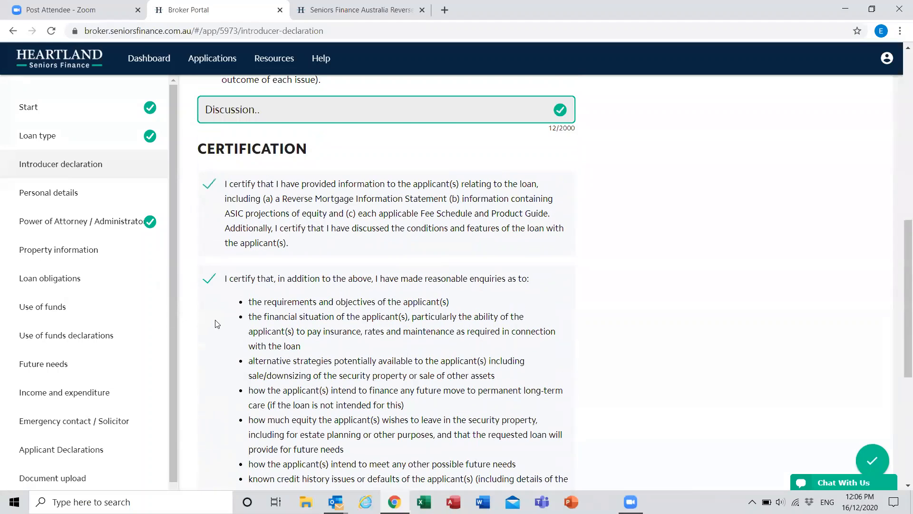
{"action": "scroll", "coordinate": [217, 324], "scroll_direction": "up", "scroll_amount": 1}
{"action": "scroll", "coordinate": [248, 322], "scroll_direction": "down", "scroll_amount": 1}
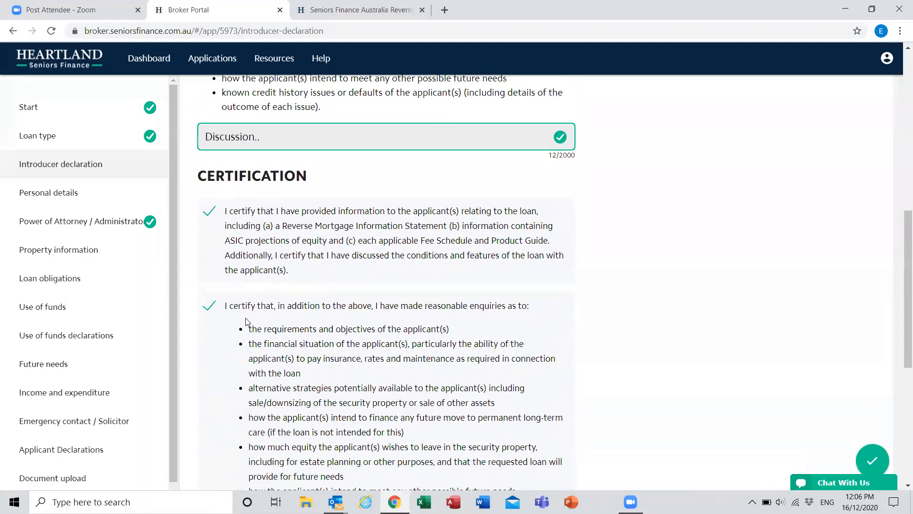
{"action": "scroll", "coordinate": [247, 324], "scroll_direction": "down", "scroll_amount": 4}
{"action": "scroll", "coordinate": [268, 376], "scroll_direction": "up", "scroll_amount": 6}
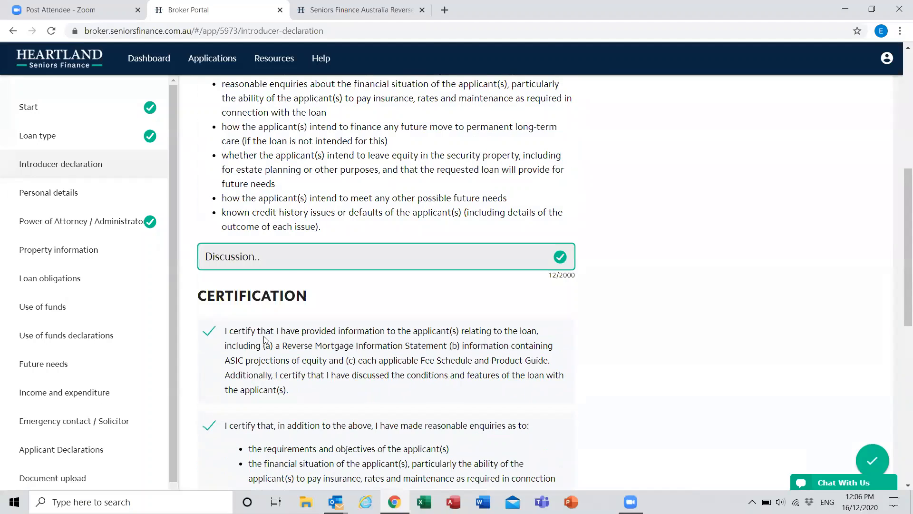
{"action": "scroll", "coordinate": [247, 314], "scroll_direction": "up", "scroll_amount": 6}
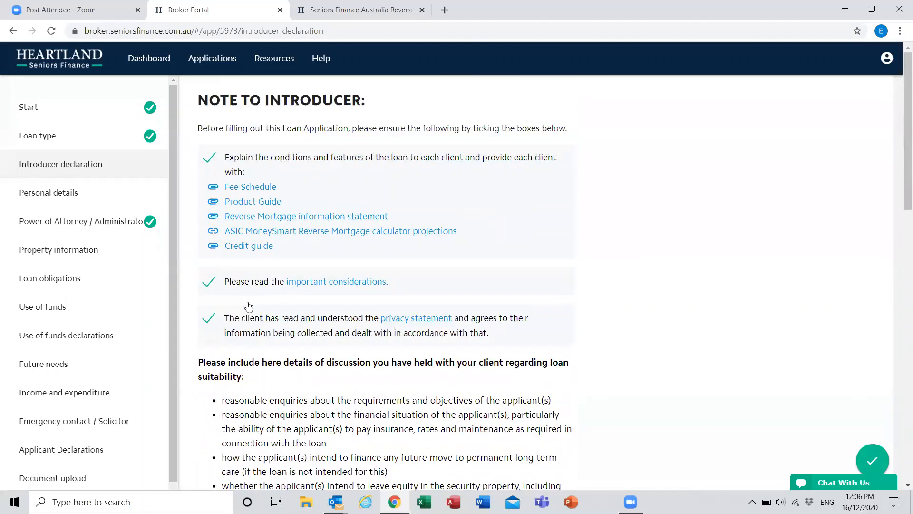
Step: Confirm the application was assessed as not unsuitable for the applicant's needs and continue to the personal details section
{"action": "scroll", "coordinate": [492, 364], "scroll_direction": "down", "scroll_amount": 5}
{"action": "scroll", "coordinate": [465, 312], "scroll_direction": "down", "scroll_amount": 4}
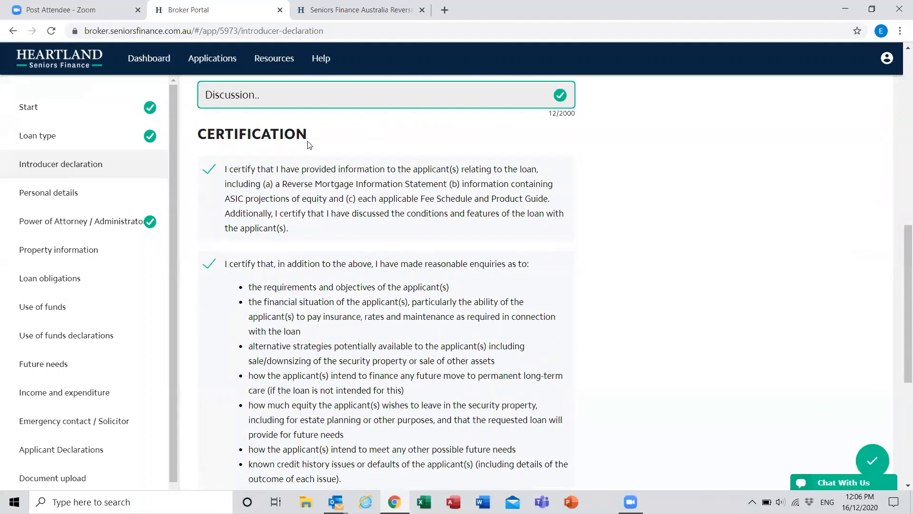
{"action": "scroll", "coordinate": [285, 146], "scroll_direction": "down", "scroll_amount": 6}
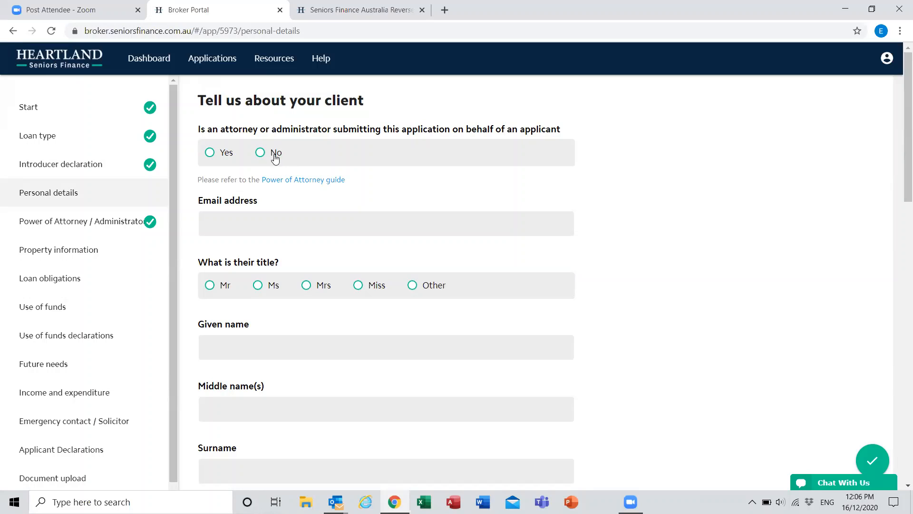
Step: Answer No to an attorney or administrator submitting the application, briefly trying Yes to check the Power of Attorney section
{"action": "left_click", "coordinate": [261, 152]}
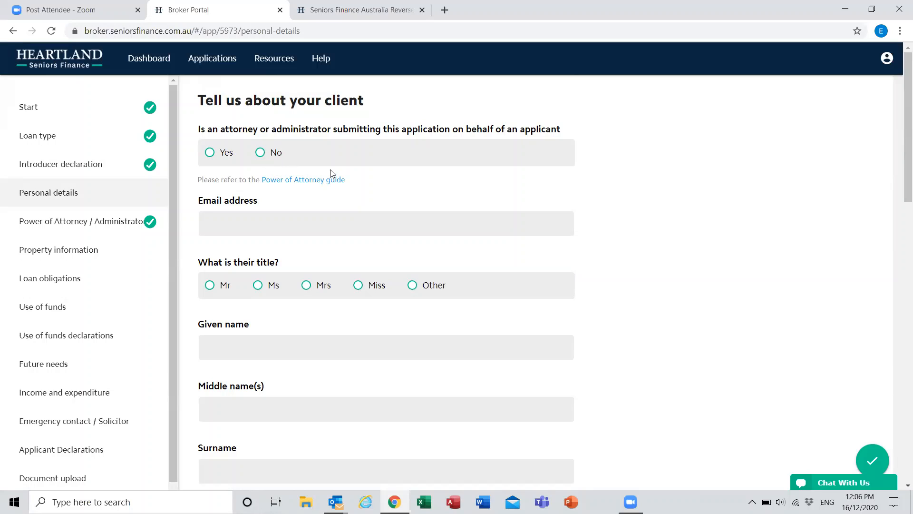
{"action": "left_click", "coordinate": [227, 162]}
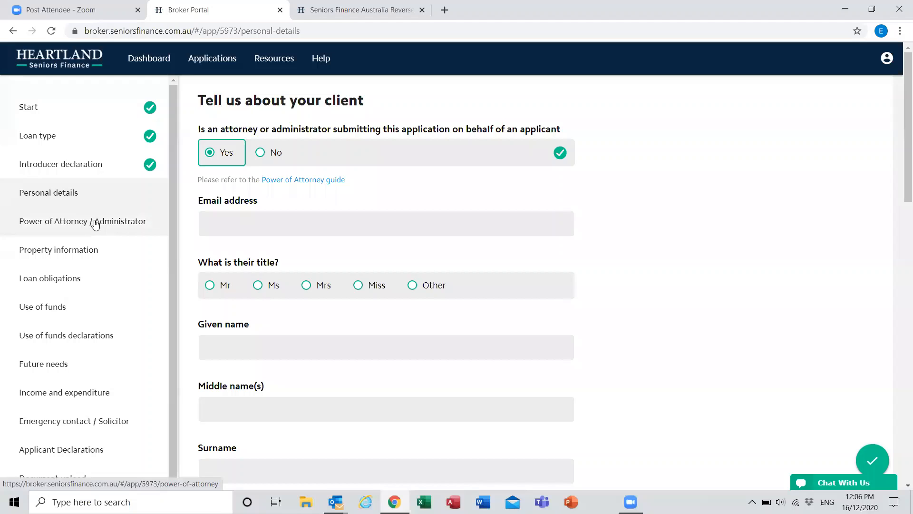
{"action": "left_click", "coordinate": [264, 156]}
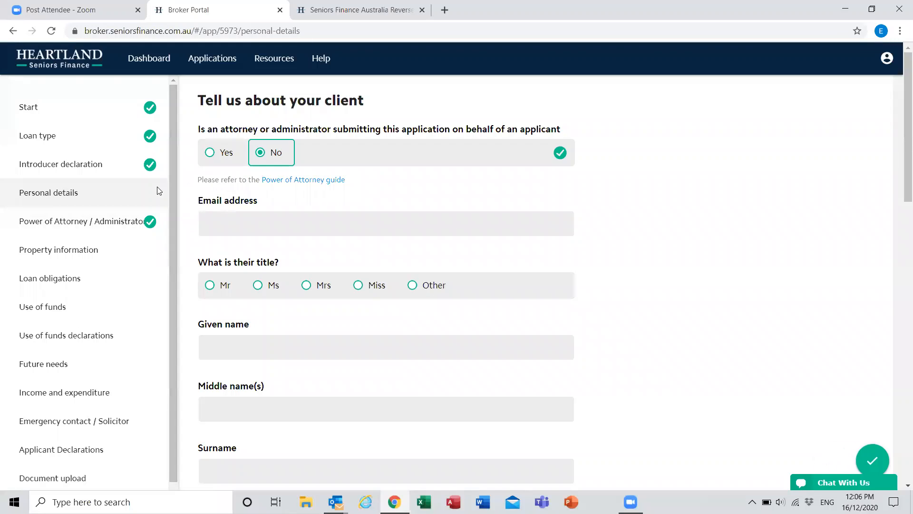
{"action": "left_click", "coordinate": [256, 221]}
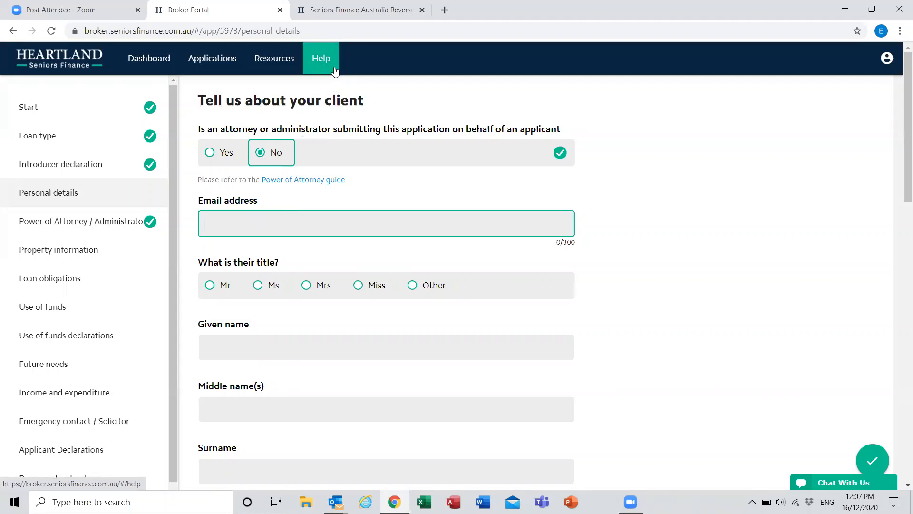
Step: Examine the client-facing online application's details confirmation and privacy page, and return to the Broker Portal
{"action": "left_click", "coordinate": [361, 9]}
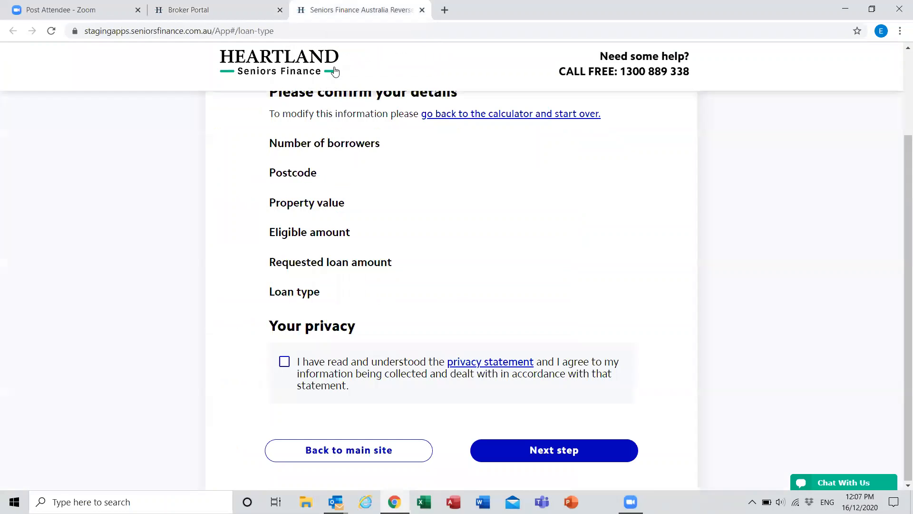
{"action": "scroll", "coordinate": [428, 254], "scroll_direction": "up", "scroll_amount": 3}
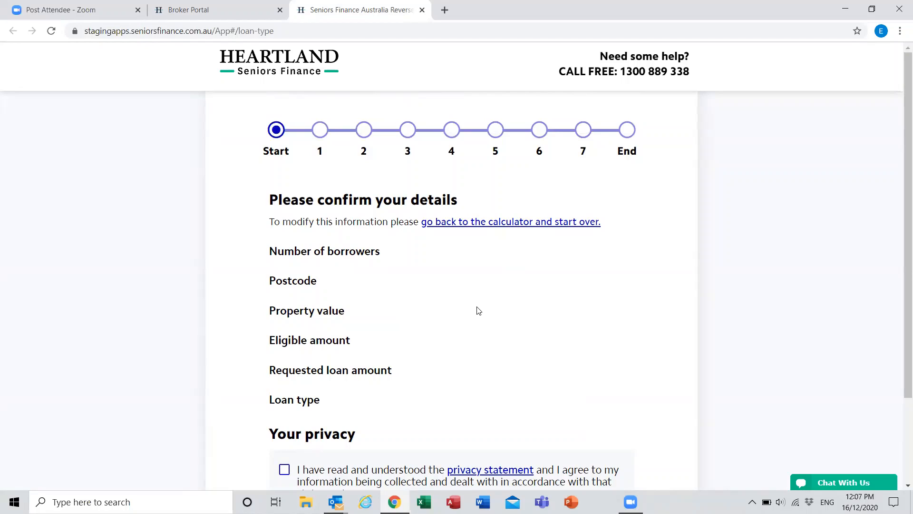
{"action": "scroll", "coordinate": [478, 310], "scroll_direction": "down", "scroll_amount": 3}
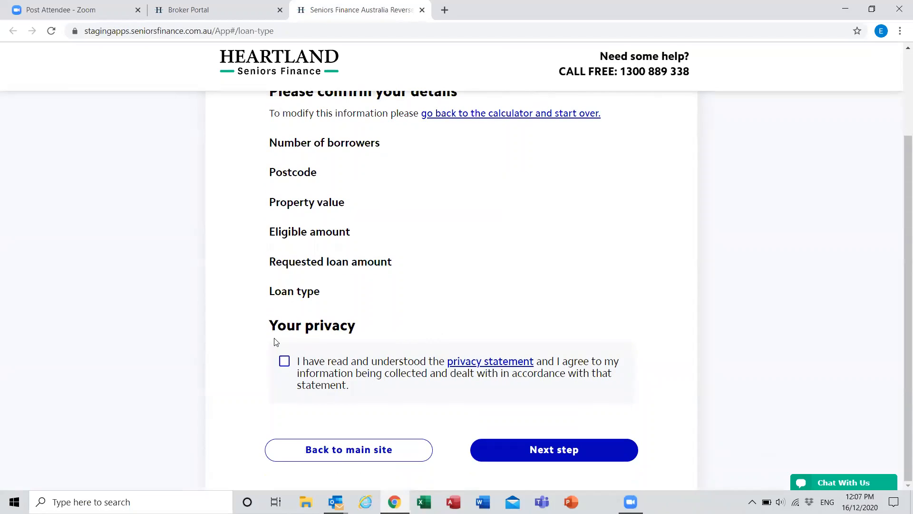
{"action": "scroll", "coordinate": [294, 338], "scroll_direction": "up", "scroll_amount": 3}
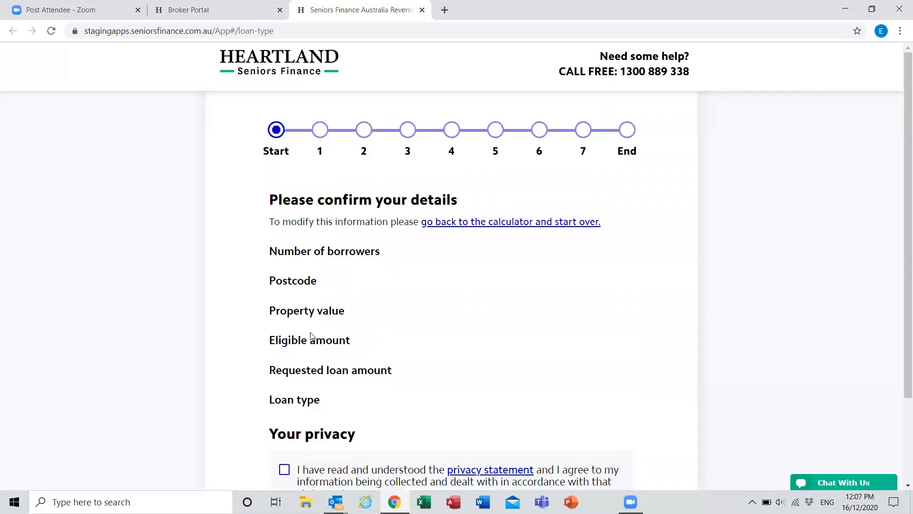
{"action": "scroll", "coordinate": [566, 284], "scroll_direction": "down", "scroll_amount": 3}
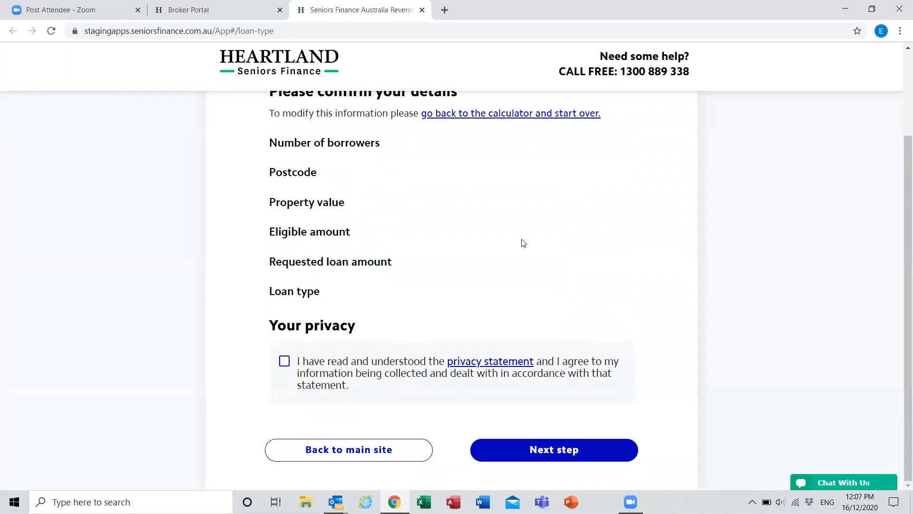
{"action": "left_click", "coordinate": [214, 8]}
{"action": "left_click", "coordinate": [333, 9]}
{"action": "left_click", "coordinate": [219, 5]}
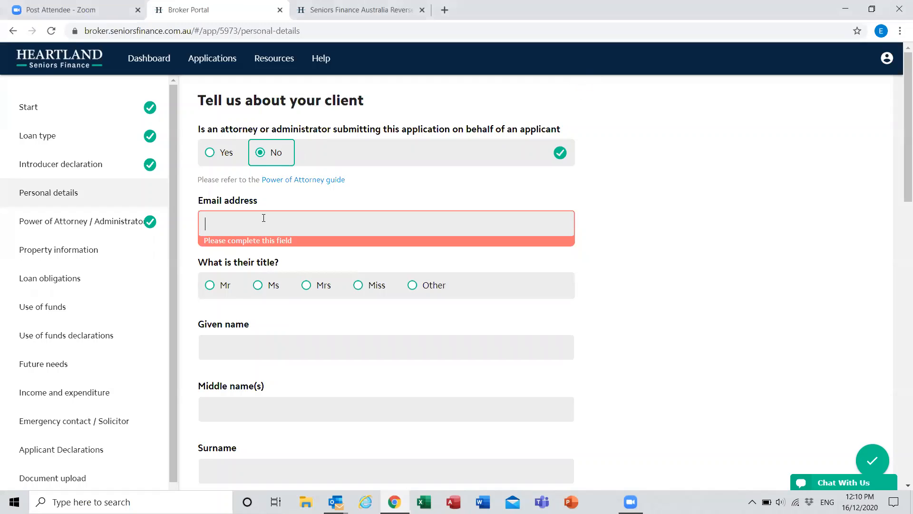
Step: Enter the client's email address and choose the title Mr
{"action": "type", "text": "test@test.com.au"}
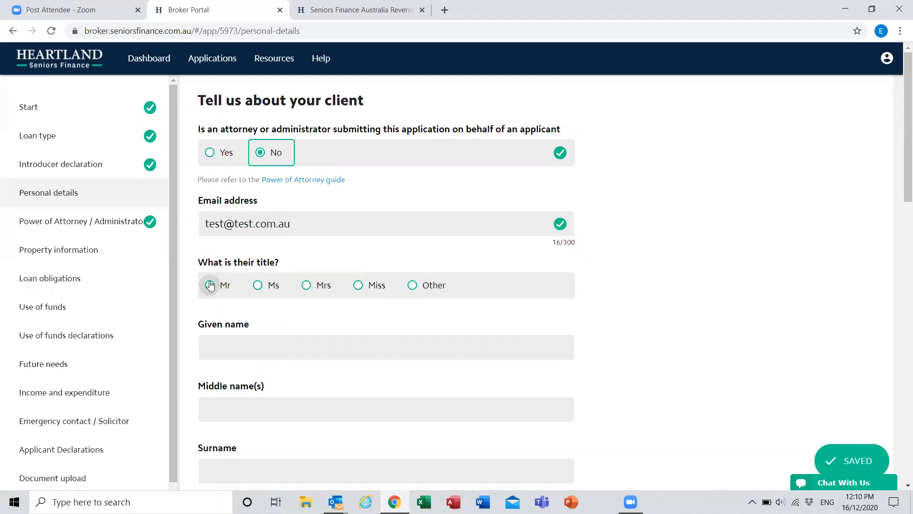
{"action": "left_click", "coordinate": [210, 285]}
Step: Fill in the client's given name and surname, leaving the middle name blank
{"action": "left_click", "coordinate": [243, 350]}
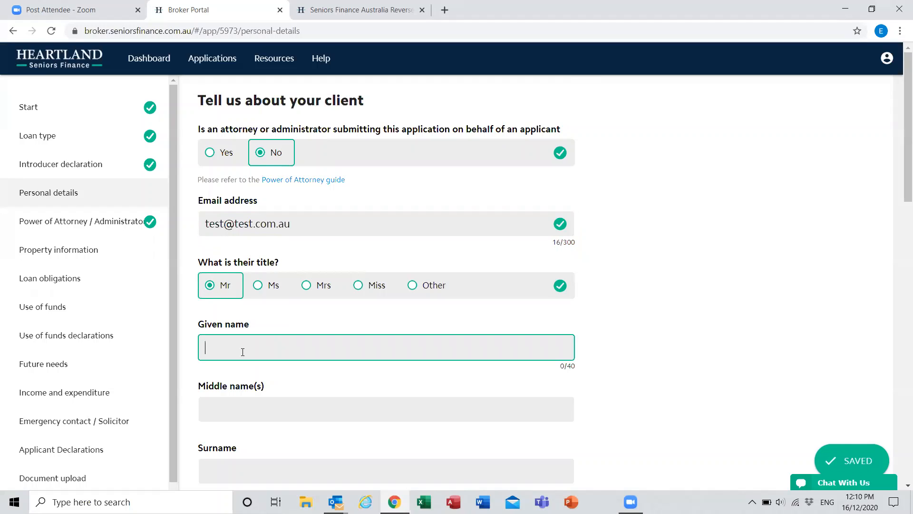
{"action": "type", "text": "John"}
{"action": "key", "text": "Tab"}
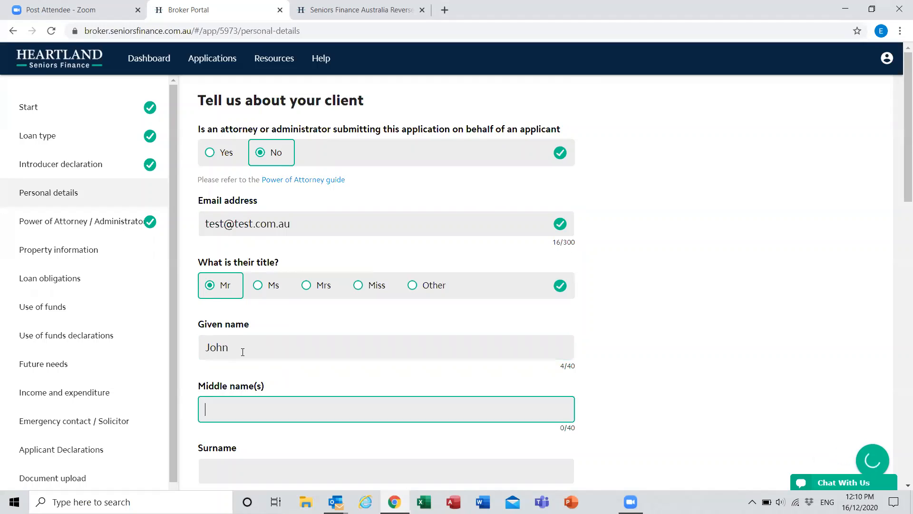
{"action": "key", "text": "Tab"}
{"action": "type", "text": "S"}
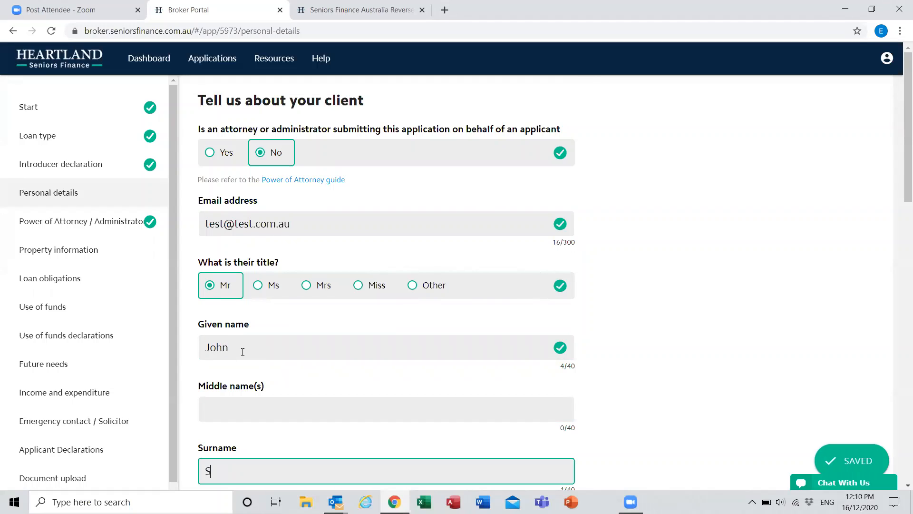
{"action": "type", "text": "mith"}
Step: Enter the client's date of birth, correcting the year, and set the marital status to Single
{"action": "scroll", "coordinate": [257, 352], "scroll_direction": "down", "scroll_amount": 5}
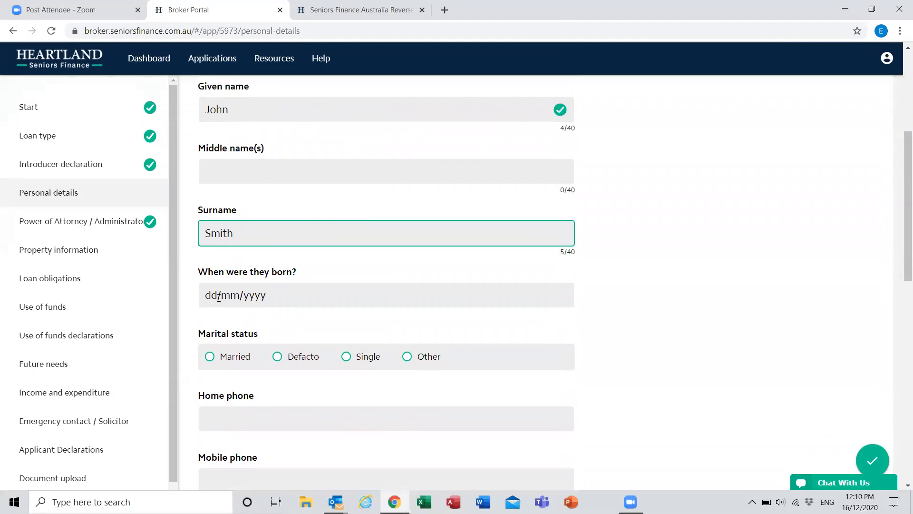
{"action": "left_click", "coordinate": [205, 295]}
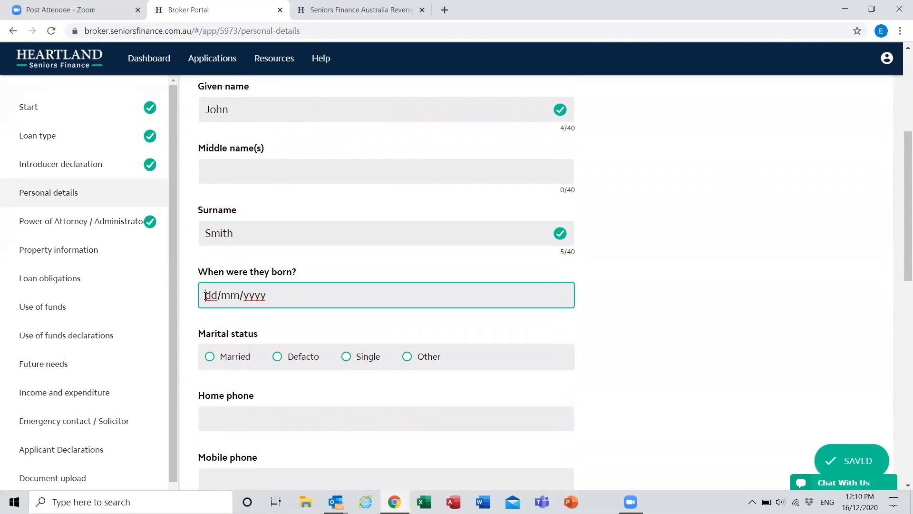
{"action": "type", "text": "3"}
{"action": "type", "text": "903"}
{"action": "type", "text": "2"}
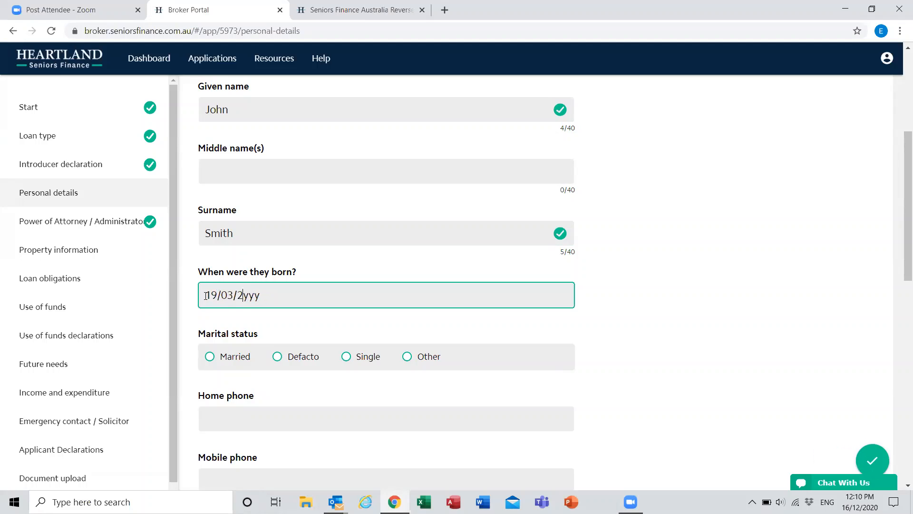
{"action": "type", "text": "02"}
{"action": "key", "text": "BackSpace"}
{"action": "key", "text": "BackSpace"}
{"action": "key", "text": "BackSpace"}
{"action": "type", "text": "19"}
{"action": "type", "text": "99"}
{"action": "key", "text": "BackSpace"}
{"action": "key", "text": "BackSpace"}
{"action": "key", "text": "BackSpace"}
{"action": "type", "text": "955"}
{"action": "key", "text": "Tab"}
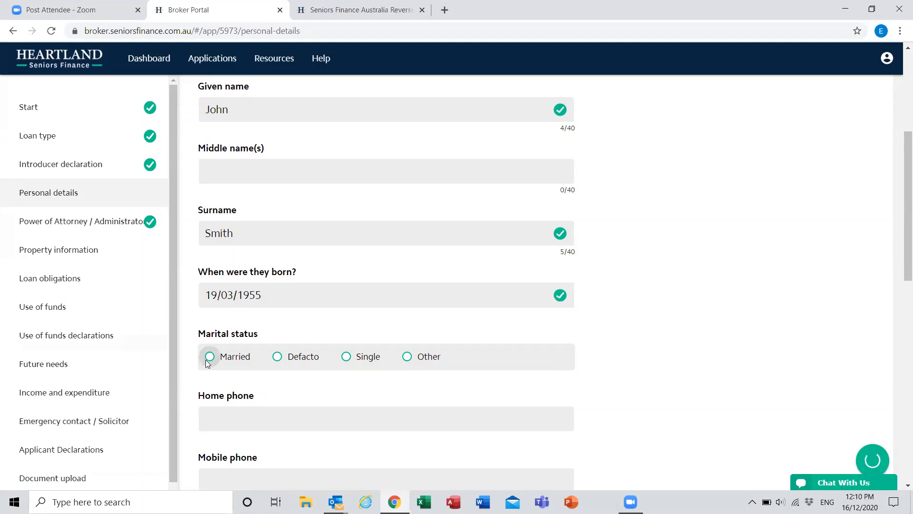
{"action": "left_click", "coordinate": [362, 358]}
Step: Fill in the client's home phone and mobile phone numbers
{"action": "scroll", "coordinate": [259, 310], "scroll_direction": "down", "scroll_amount": 2}
{"action": "left_click", "coordinate": [263, 304]}
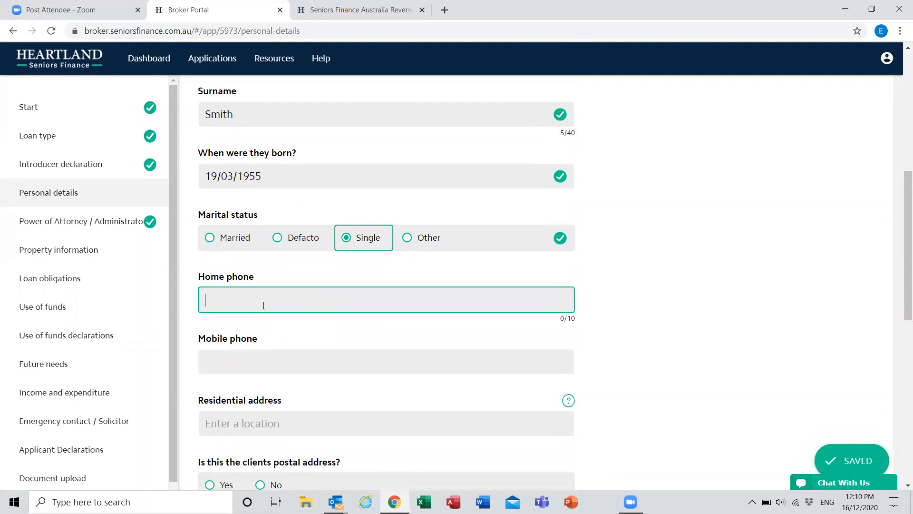
{"action": "key", "text": "Tab"}
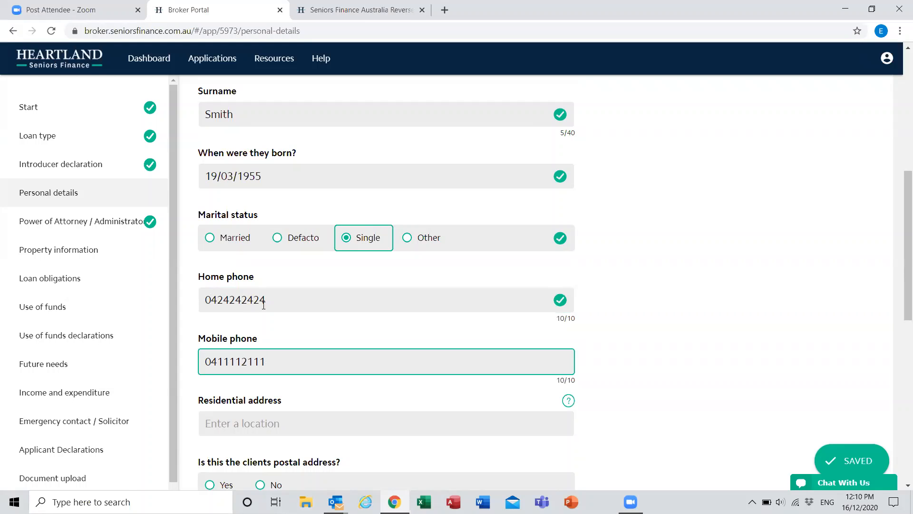
{"action": "key", "text": "Tab"}
{"action": "scroll", "coordinate": [275, 347], "scroll_direction": "down", "scroll_amount": 1}
{"action": "scroll", "coordinate": [344, 332], "scroll_direction": "down", "scroll_amount": 1}
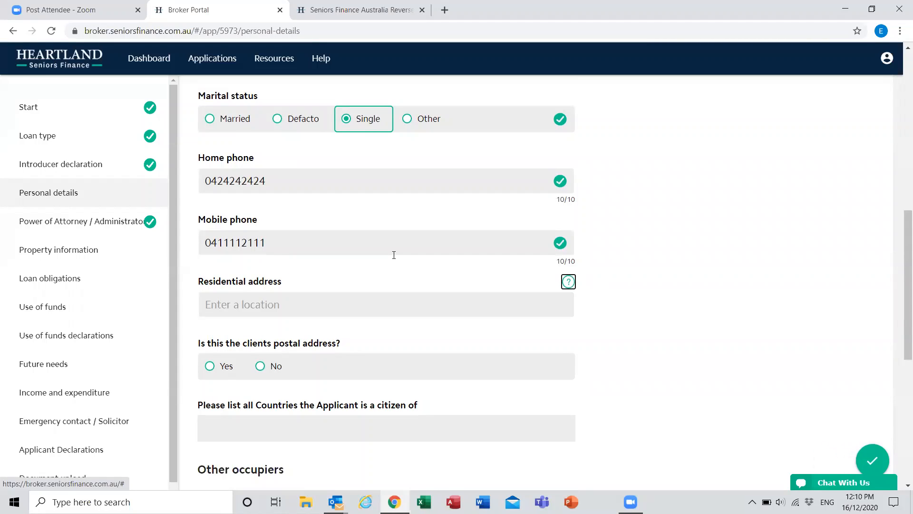
{"action": "left_click", "coordinate": [271, 303]}
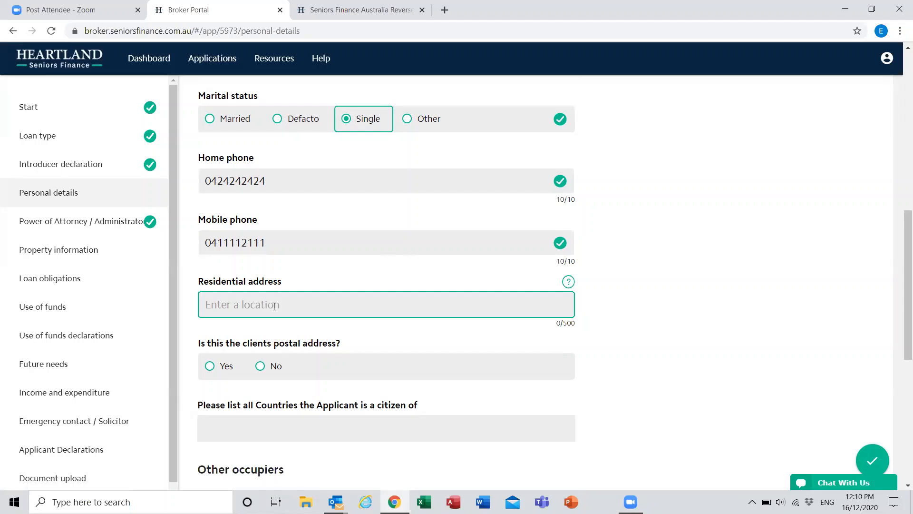
{"action": "type", "text": "2 pristine"}
{"action": "key", "text": "BackSpace"}
{"action": "key", "text": "BackSpace"}
{"action": "key", "text": "BackSpace"}
{"action": "key", "text": "BackSpace"}
{"action": "key", "text": "BackSpace"}
{"action": "key", "text": "BackSpace"}
{"action": "key", "text": "BackSpace"}
{"action": "key", "text": "BackSpace"}
{"action": "key", "text": "BackSpace"}
{"action": "key", "text": "BackSpace"}
{"action": "key", "text": "BackSpace"}
Step: Show the residential address format guidance and enter the client's full residential address, including street, suburb, state, postcode and country
{"action": "left_click", "coordinate": [568, 283]}
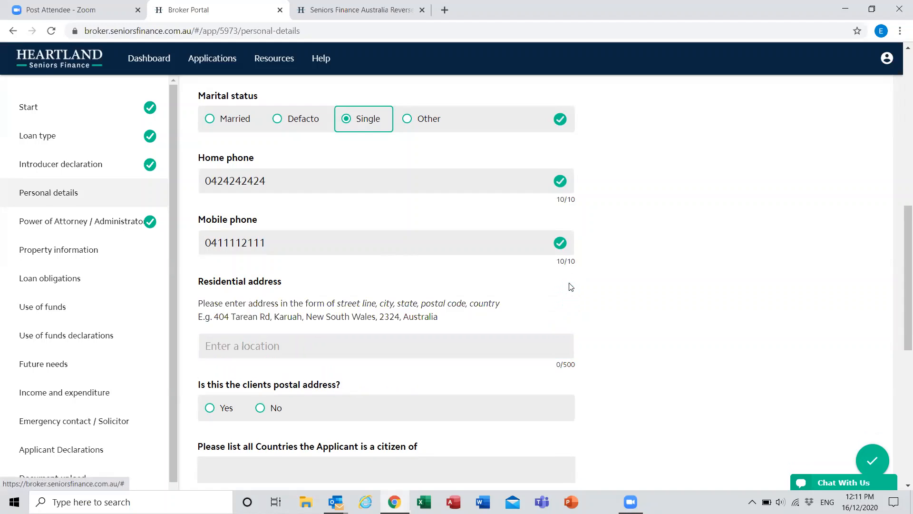
{"action": "left_click", "coordinate": [273, 345]}
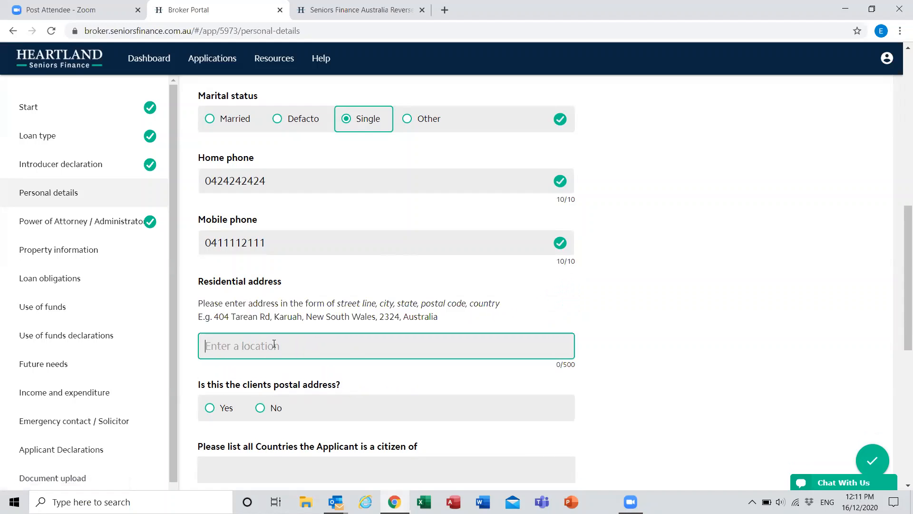
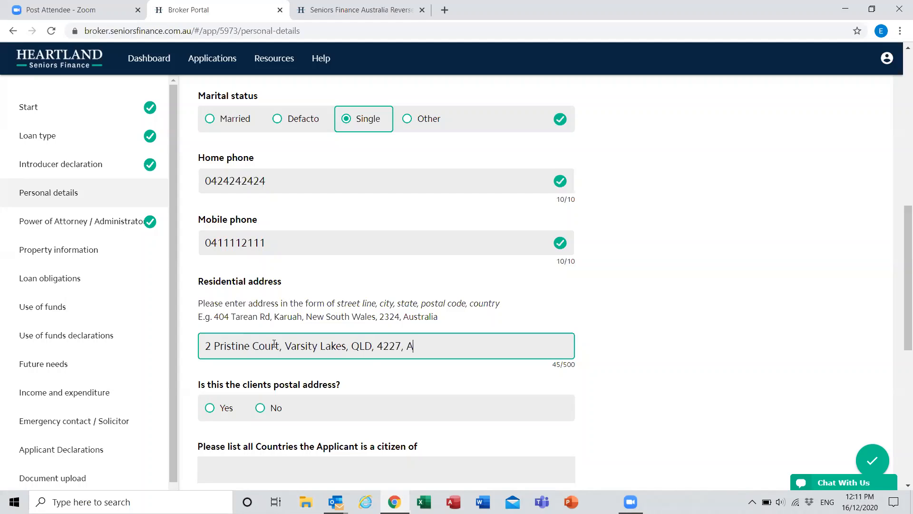
{"action": "key", "text": "Tab"}
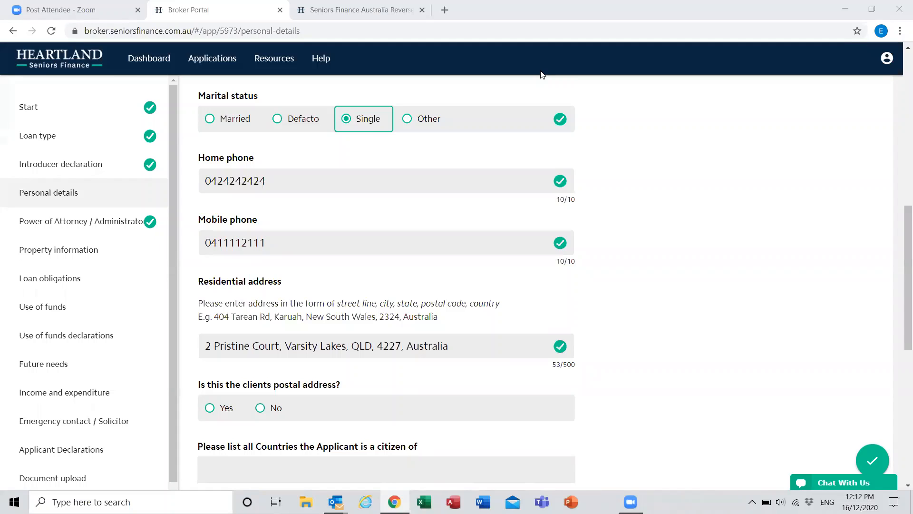
Step: Confirm that the residential address is also the postal address and select Australia as the applicant's country of citizenship
{"action": "scroll", "coordinate": [626, 258], "scroll_direction": "down", "scroll_amount": 4}
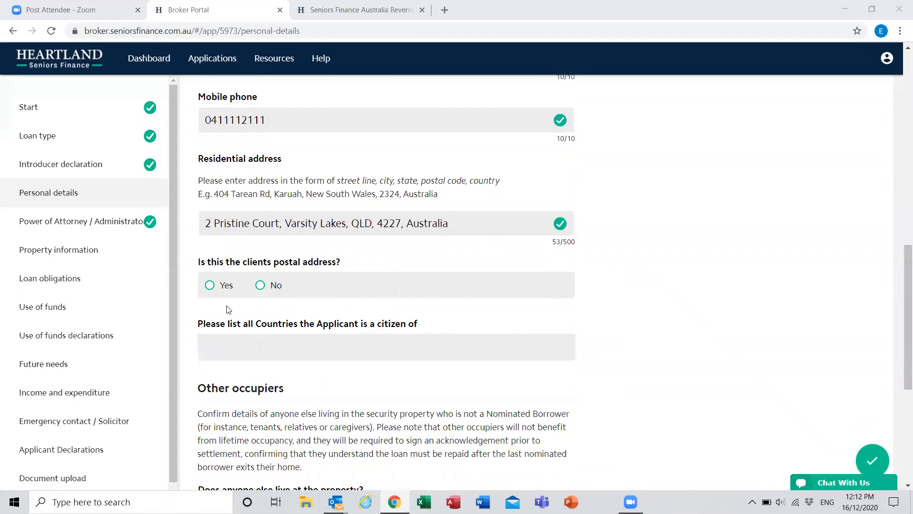
{"action": "left_click", "coordinate": [219, 234]}
{"action": "left_click", "coordinate": [363, 297]}
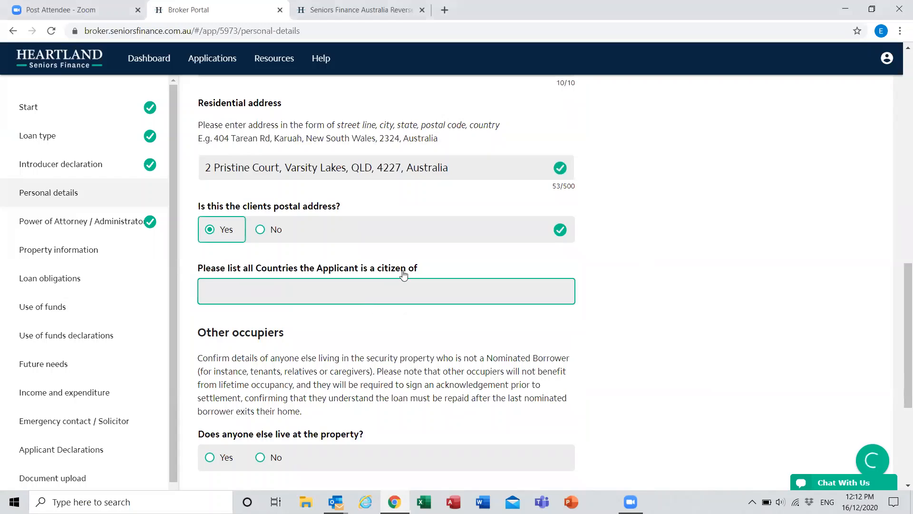
{"action": "scroll", "coordinate": [264, 246], "scroll_direction": "down", "scroll_amount": 6}
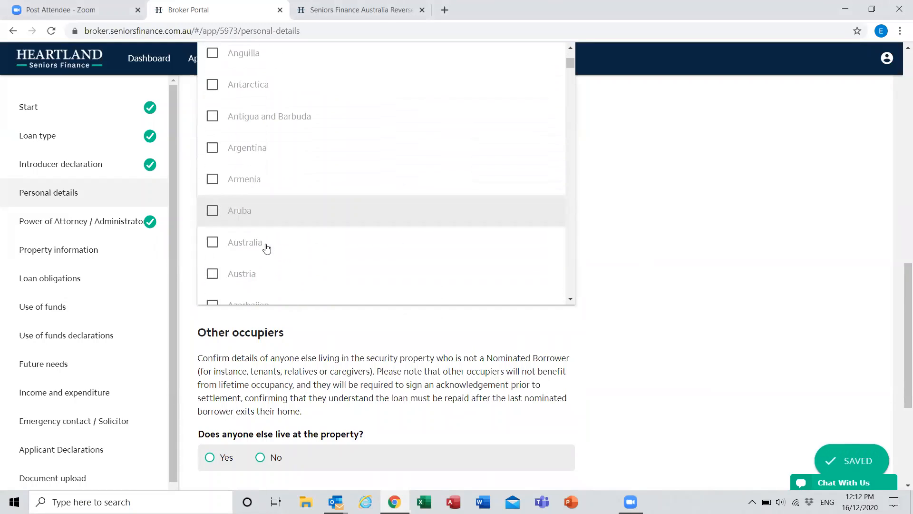
{"action": "left_click", "coordinate": [263, 140]}
{"action": "left_click", "coordinate": [680, 332]}
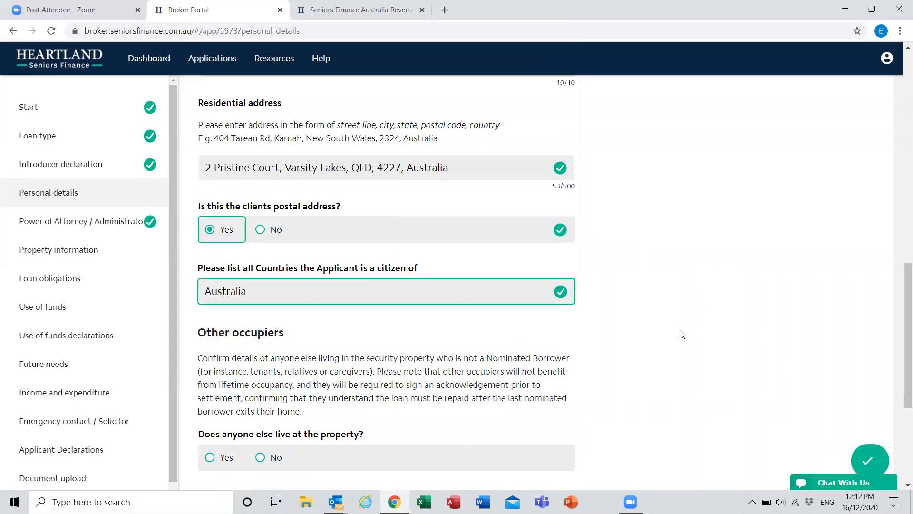
Step: Answer Yes to someone else living at the property and enter the other occupier's given name and surname
{"action": "scroll", "coordinate": [682, 335], "scroll_direction": "down", "scroll_amount": 2}
{"action": "scroll", "coordinate": [682, 335], "scroll_direction": "down", "scroll_amount": 1}
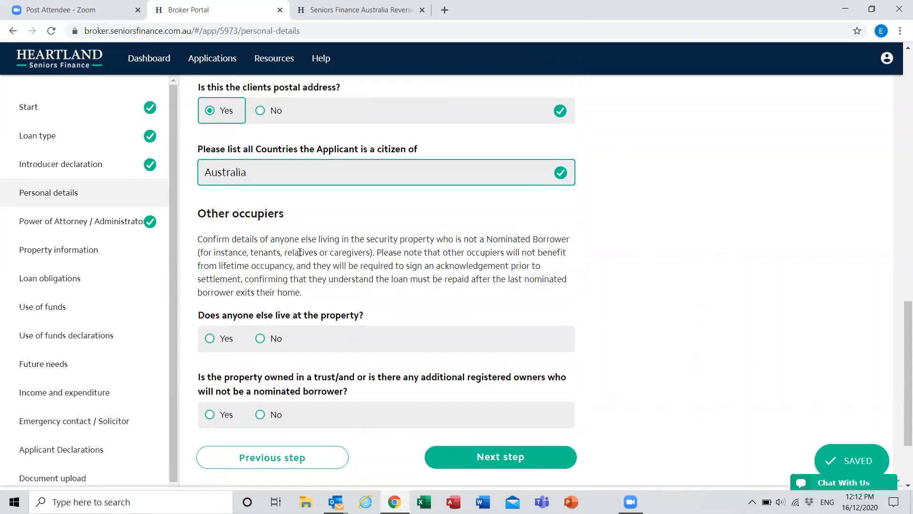
{"action": "left_click", "coordinate": [223, 343]}
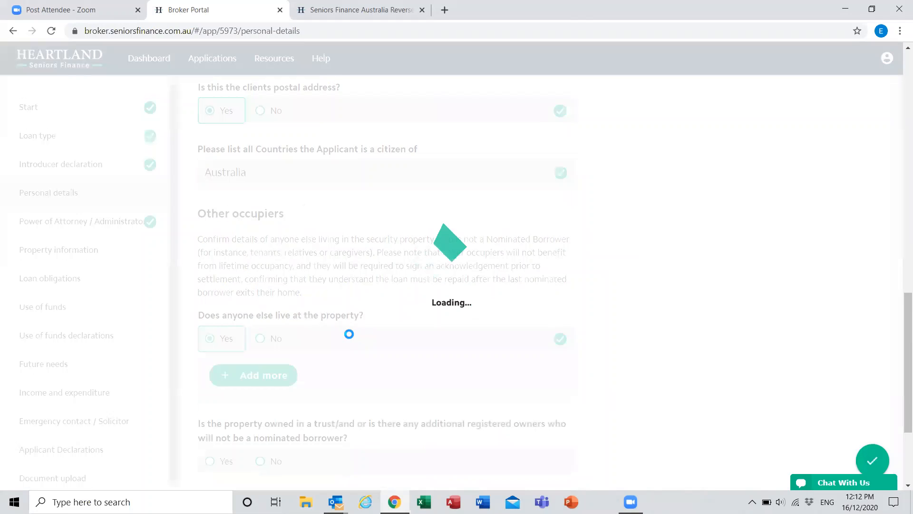
{"action": "scroll", "coordinate": [350, 334], "scroll_direction": "down", "scroll_amount": 1}
{"action": "left_click", "coordinate": [287, 286]}
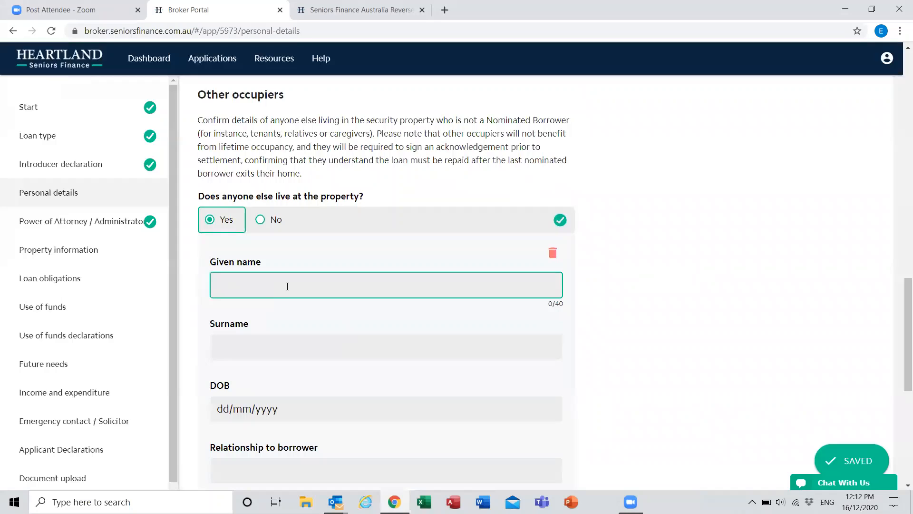
{"action": "key", "text": "Tab"}
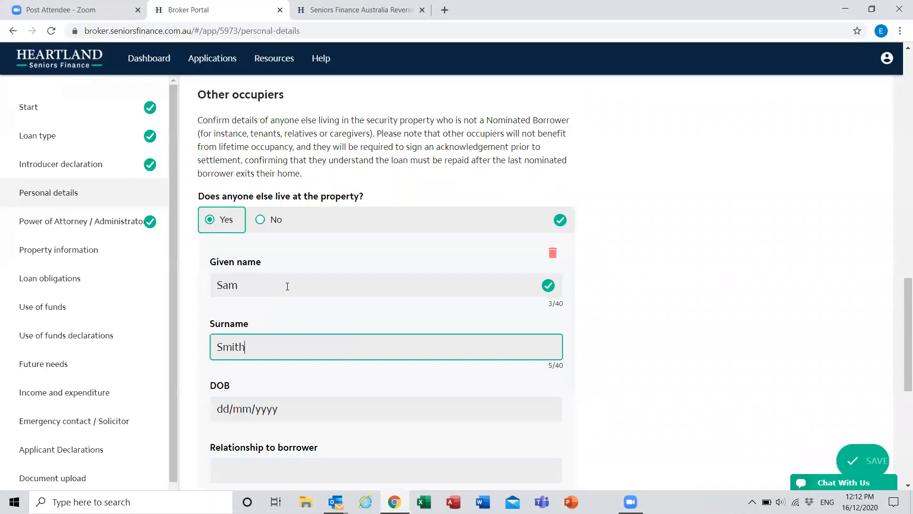
Step: Enter the other occupier's date of birth, correcting the last digit of the year
{"action": "key", "text": "Tab"}
{"action": "type", "text": "19031993"}
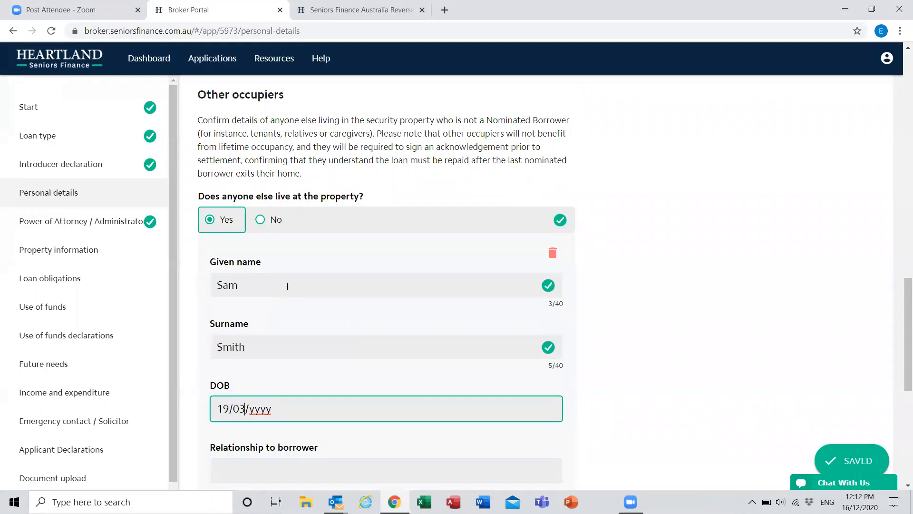
{"action": "key", "text": "BackSpace"}
{"action": "type", "text": "4"}
{"action": "key", "text": "Tab"}
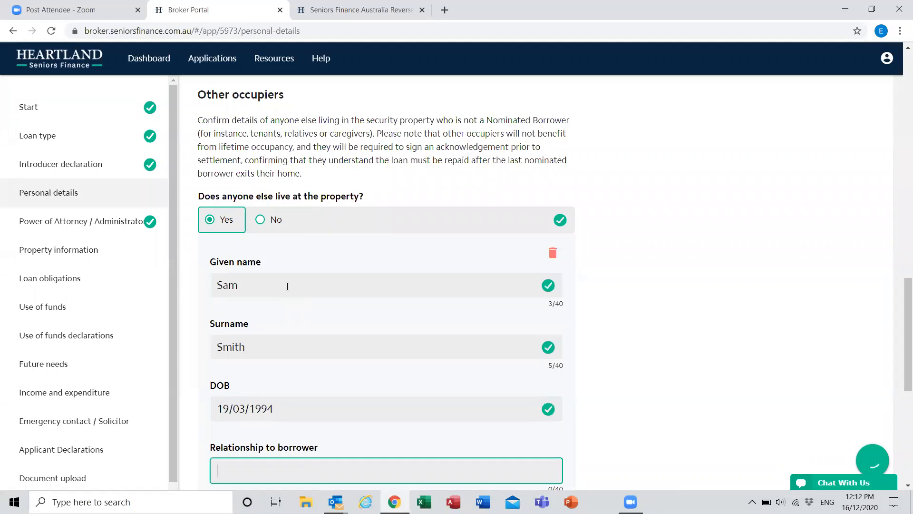
Step: Enter Grandson as the other occupier's relationship to the borrower
{"action": "type", "text": "Grandon"}
{"action": "key", "text": "Tab"}
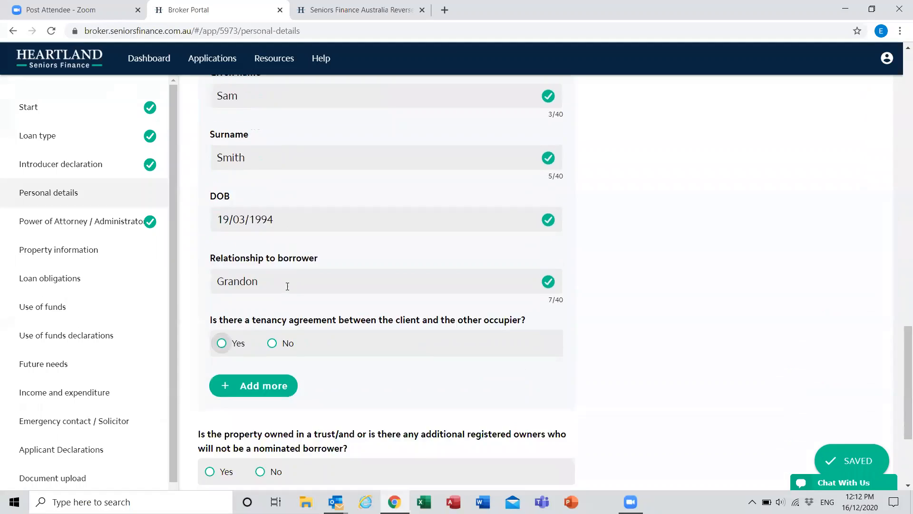
{"action": "left_click", "coordinate": [269, 209]}
{"action": "key", "text": "BackSpace"}
{"action": "key", "text": "BackSpace"}
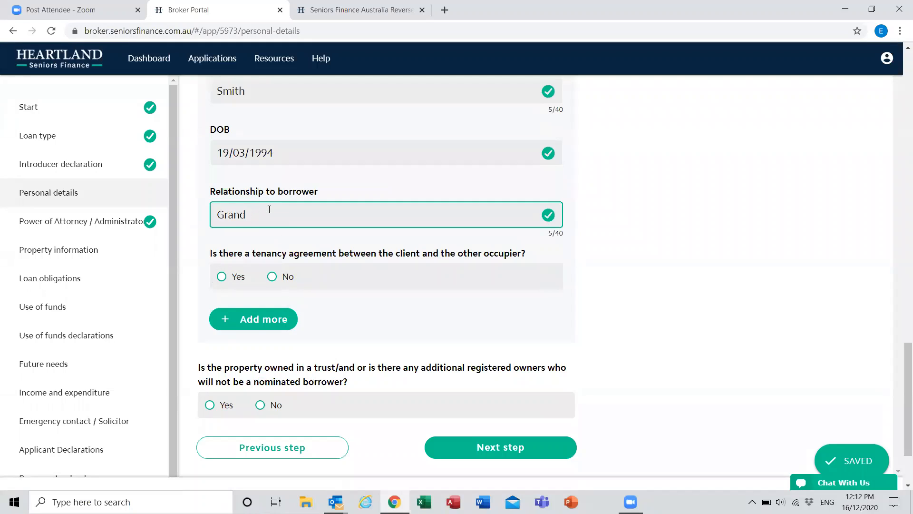
{"action": "type", "text": "son"}
{"action": "key", "text": "Tab"}
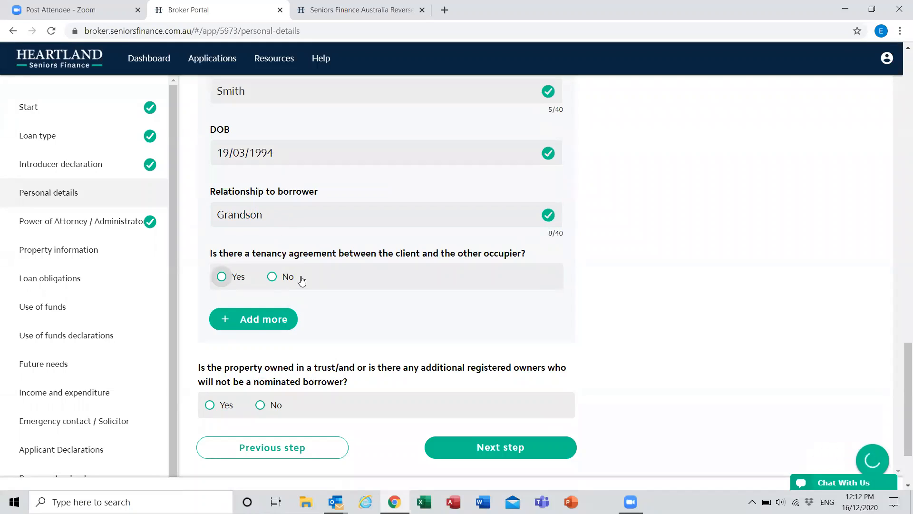
Step: Answer No to the tenancy agreement and trust or additional owners questions, and continue past Power of Attorney to Property information
{"action": "left_click", "coordinate": [286, 277]}
{"action": "scroll", "coordinate": [321, 366], "scroll_direction": "down", "scroll_amount": 1}
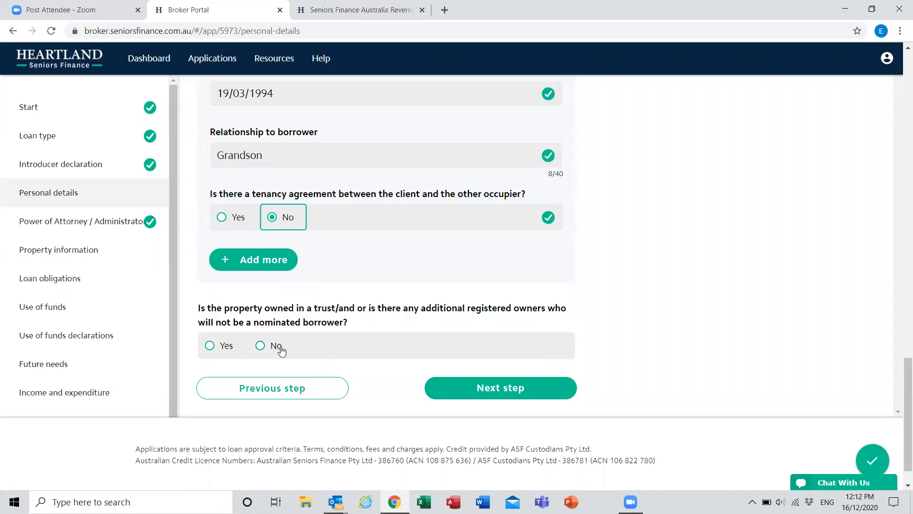
{"action": "left_click", "coordinate": [284, 349]}
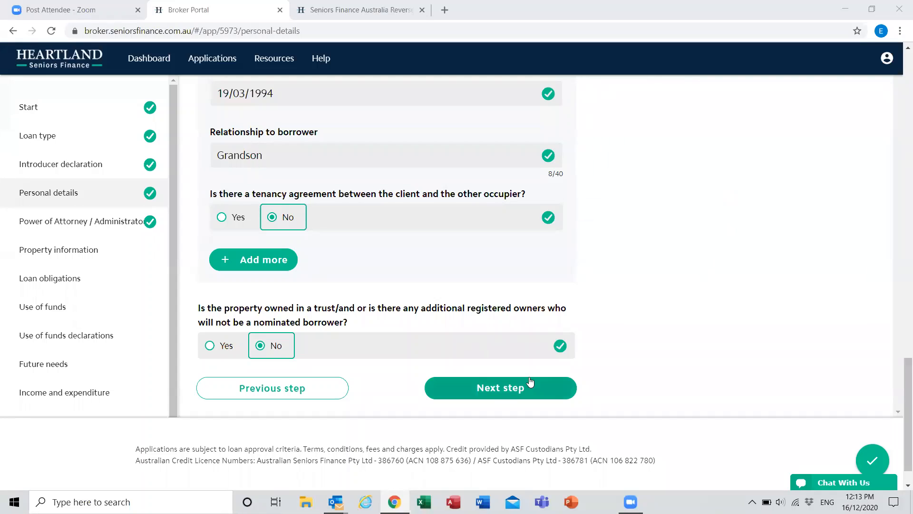
{"action": "left_click", "coordinate": [513, 388]}
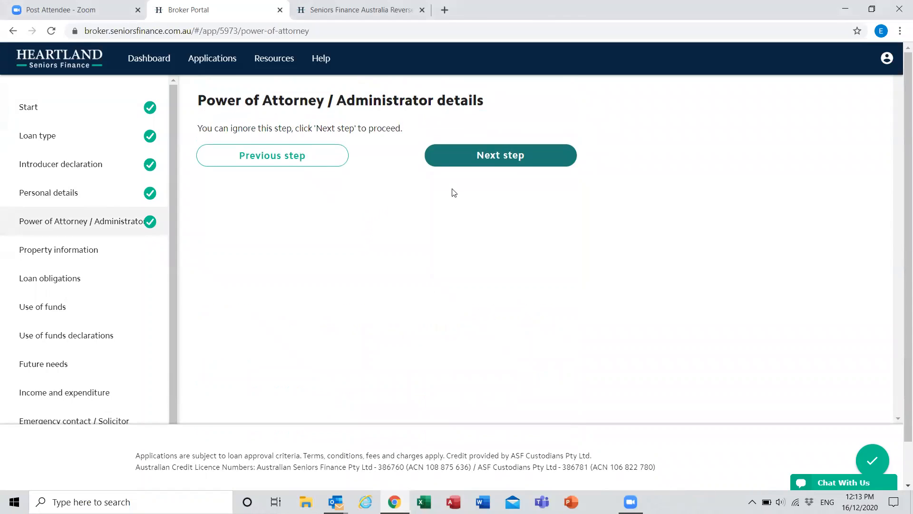
{"action": "left_click", "coordinate": [487, 162]}
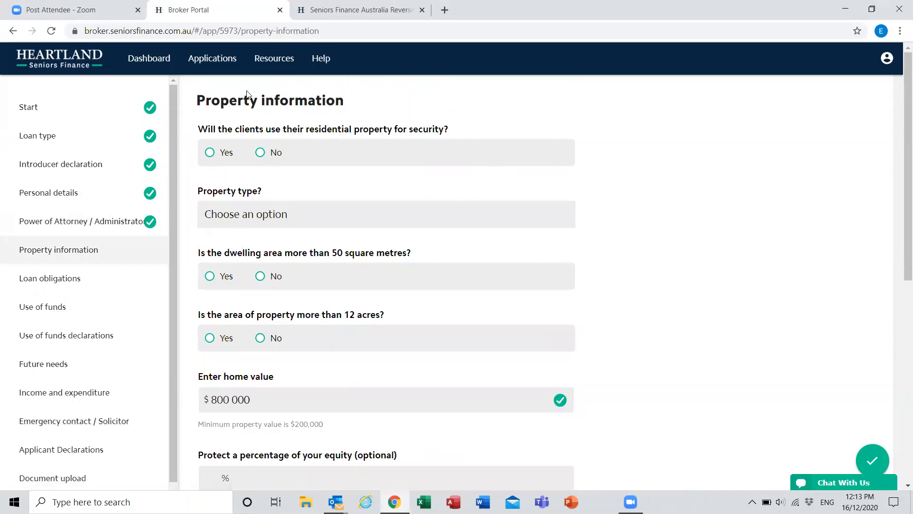
Step: Describe the security as the client's residential property, type House, with a dwelling over 50 square metres and land not over 12 acres
{"action": "left_click", "coordinate": [226, 159]}
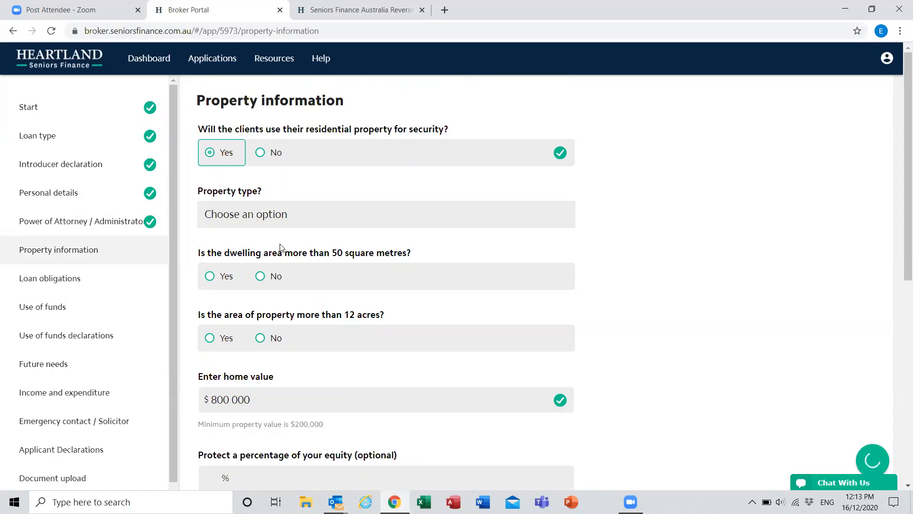
{"action": "left_click", "coordinate": [274, 214]}
{"action": "left_click", "coordinate": [214, 244]}
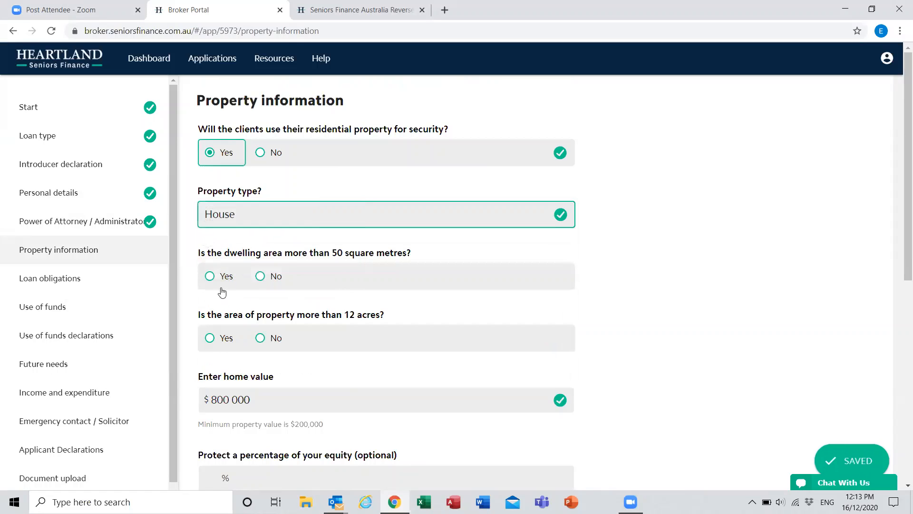
{"action": "left_click", "coordinate": [227, 279]}
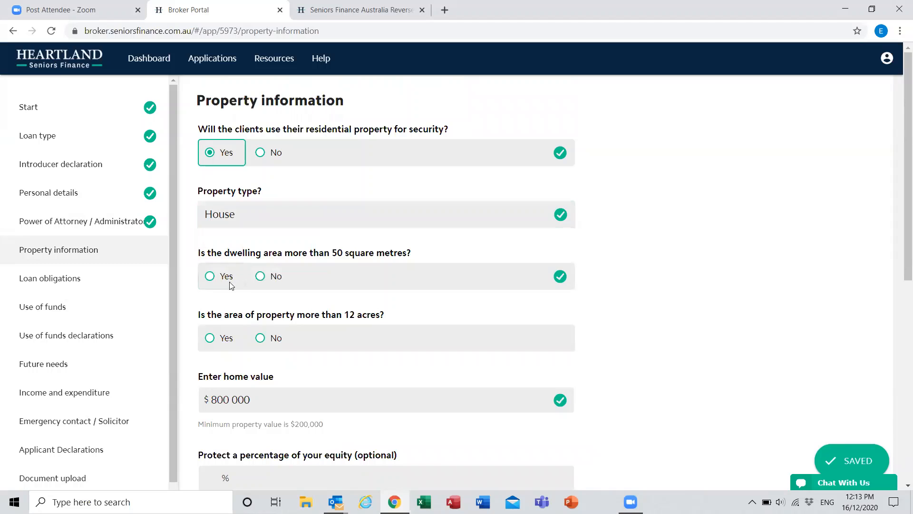
{"action": "scroll", "coordinate": [291, 298], "scroll_direction": "down", "scroll_amount": 1}
{"action": "left_click", "coordinate": [276, 279]}
Step: Set the optional protected equity percentage to 20%
{"action": "scroll", "coordinate": [288, 300], "scroll_direction": "down", "scroll_amount": 2}
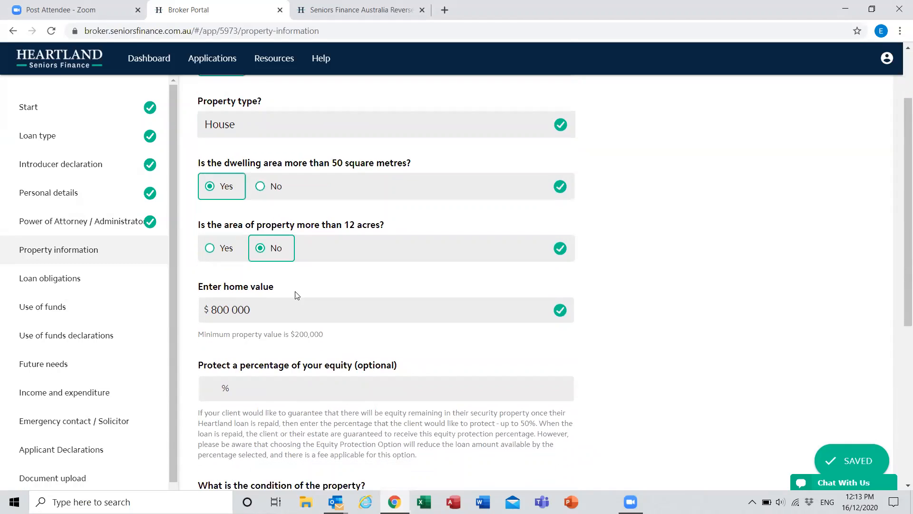
{"action": "left_click", "coordinate": [256, 301]}
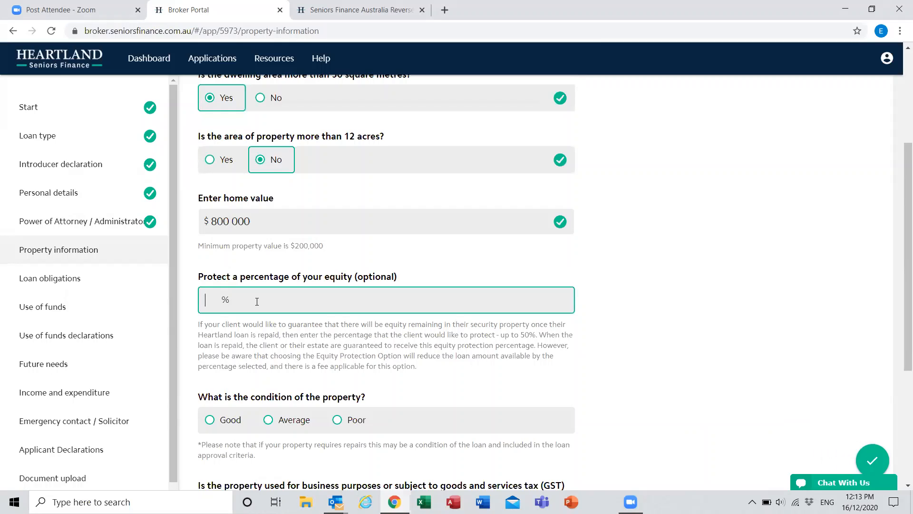
{"action": "type", "text": "20"}
Step: Rate the property's condition as Good, answer No to business use or GST on sale, and continue to Loan obligations
{"action": "scroll", "coordinate": [257, 301], "scroll_direction": "down", "scroll_amount": 3}
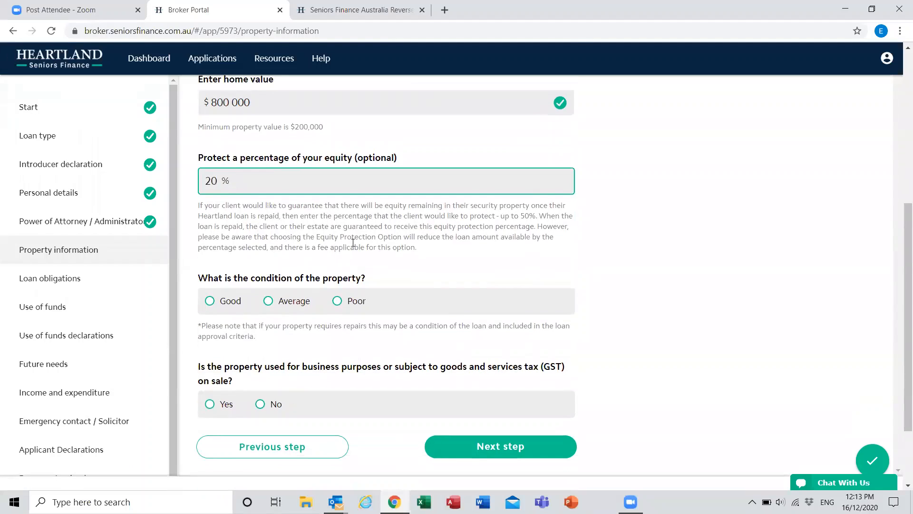
{"action": "left_click", "coordinate": [226, 308]}
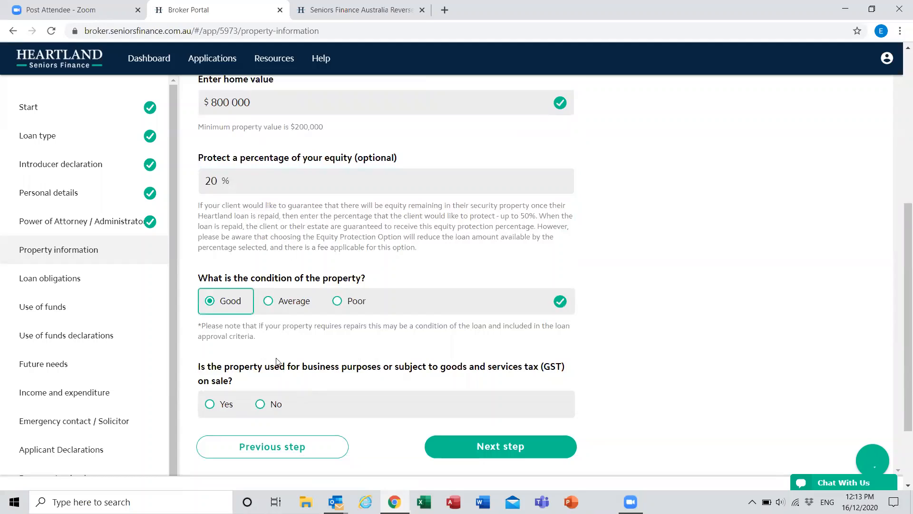
{"action": "left_click", "coordinate": [255, 407]}
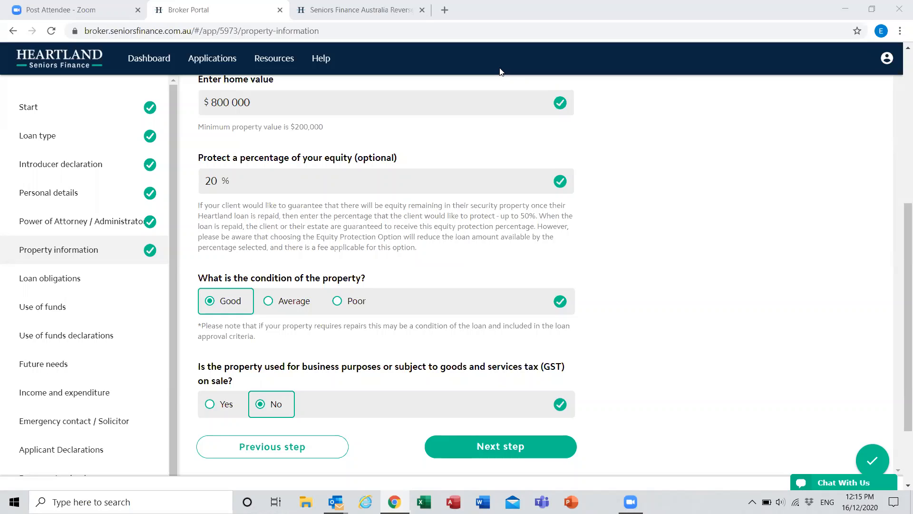
{"action": "scroll", "coordinate": [540, 295], "scroll_direction": "down", "scroll_amount": 3}
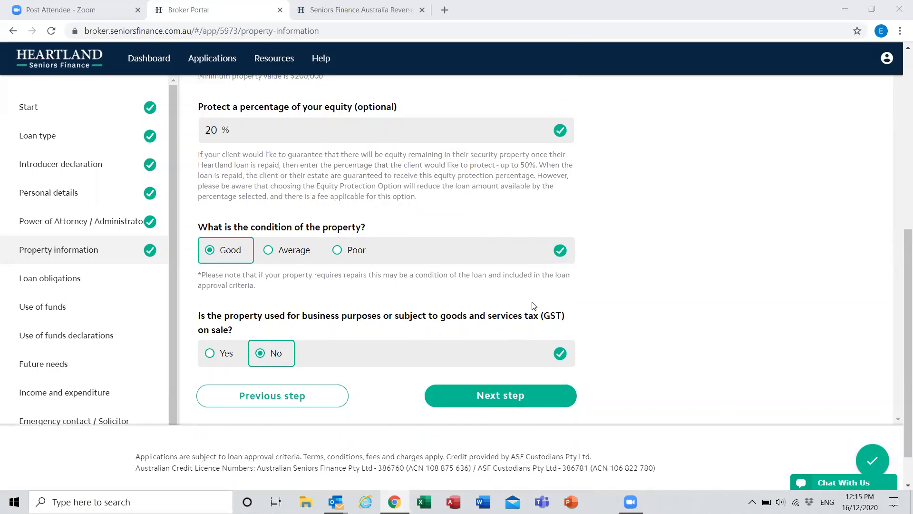
{"action": "scroll", "coordinate": [504, 311], "scroll_direction": "up", "scroll_amount": 1}
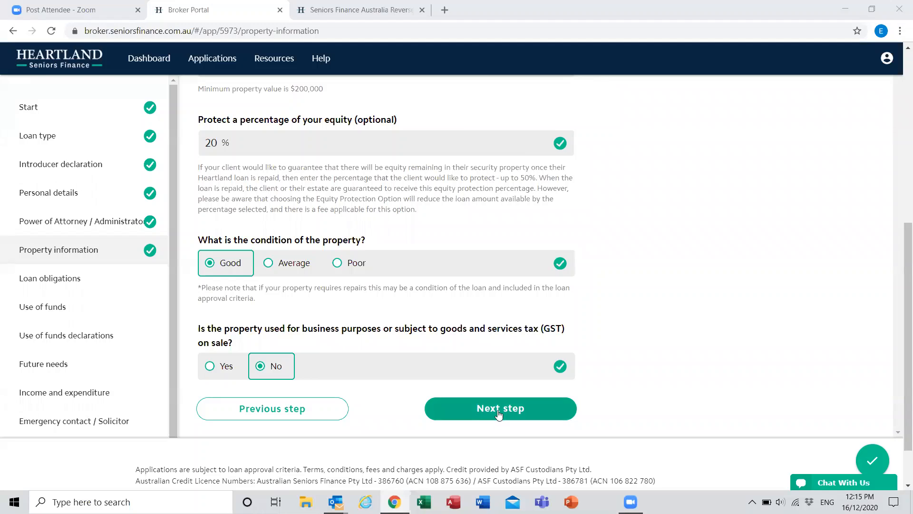
{"action": "left_click", "coordinate": [486, 408]}
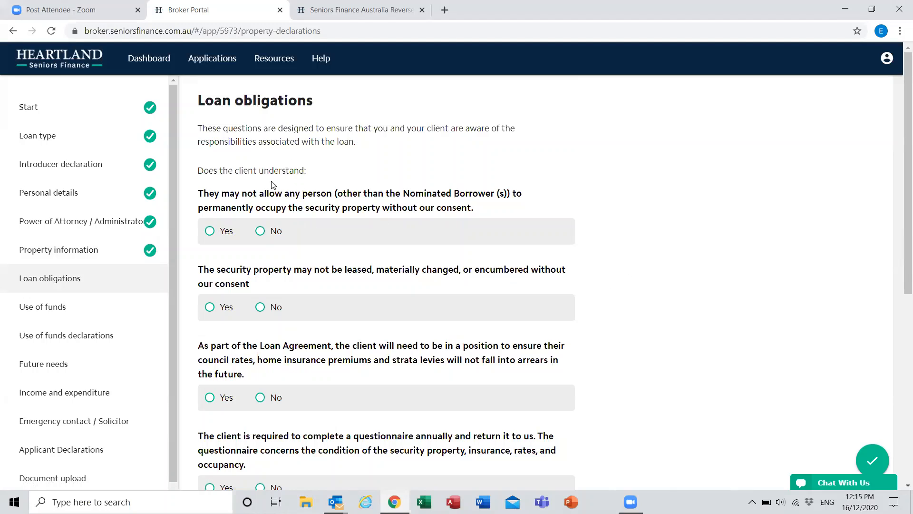
Step: Answer Yes to all six client understanding questions under Loan obligations and continue to Use of funds
{"action": "scroll", "coordinate": [261, 203], "scroll_direction": "down", "scroll_amount": 1}
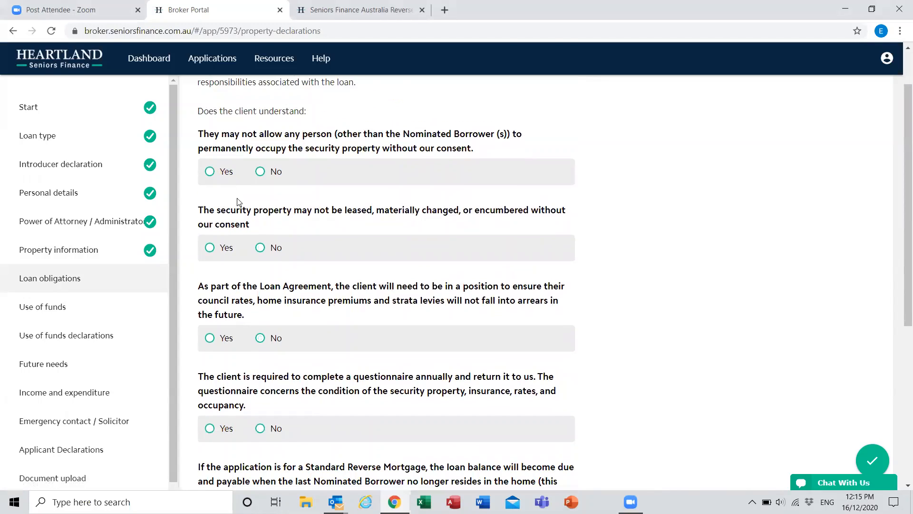
{"action": "left_click", "coordinate": [222, 176]}
{"action": "left_click", "coordinate": [225, 250]}
{"action": "left_click", "coordinate": [224, 338]}
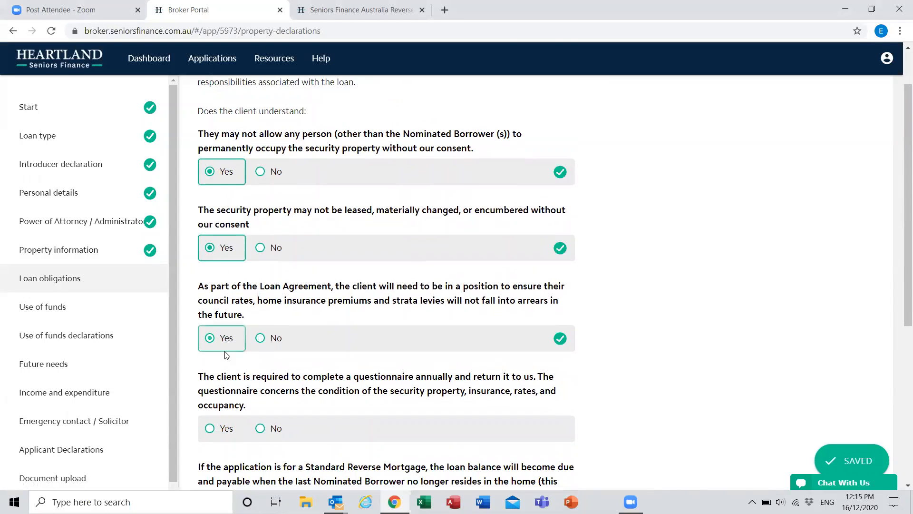
{"action": "scroll", "coordinate": [224, 352], "scroll_direction": "down", "scroll_amount": 1}
{"action": "left_click", "coordinate": [222, 370]}
{"action": "scroll", "coordinate": [241, 297], "scroll_direction": "down", "scroll_amount": 2}
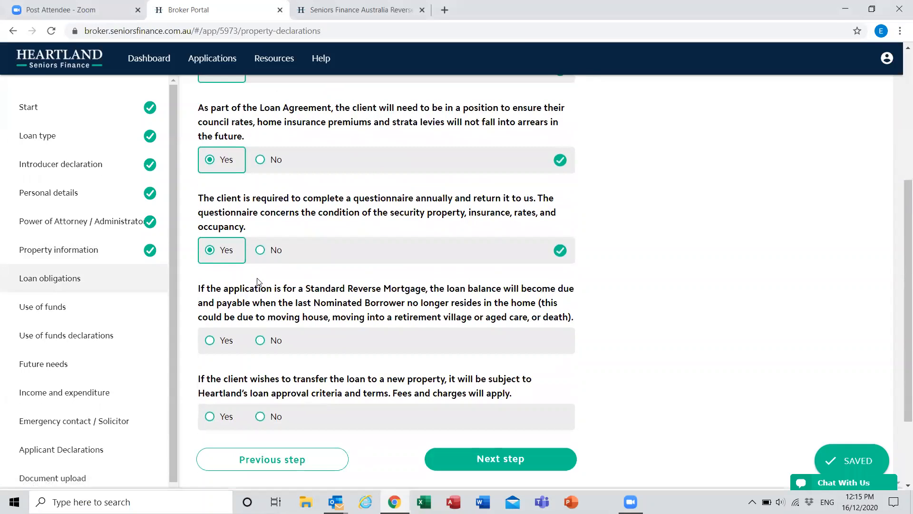
{"action": "left_click", "coordinate": [224, 340]}
{"action": "left_click", "coordinate": [224, 418]}
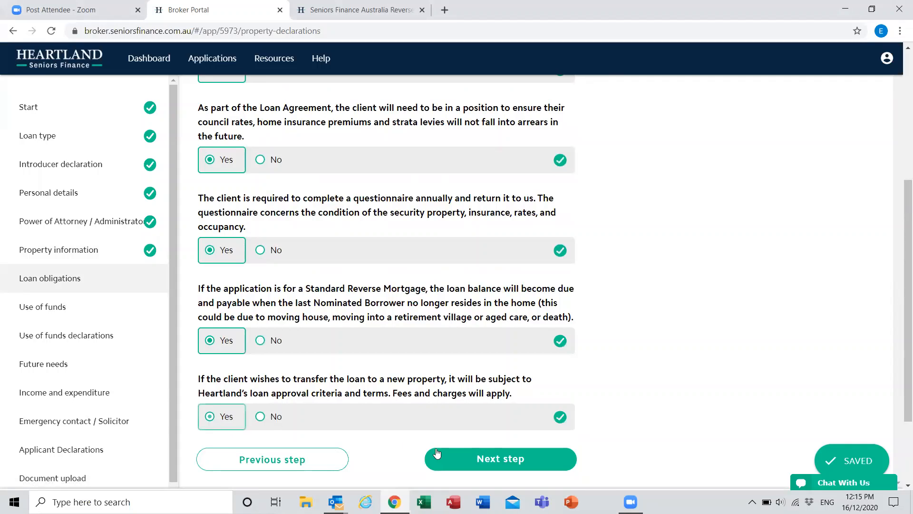
{"action": "left_click", "coordinate": [501, 460]}
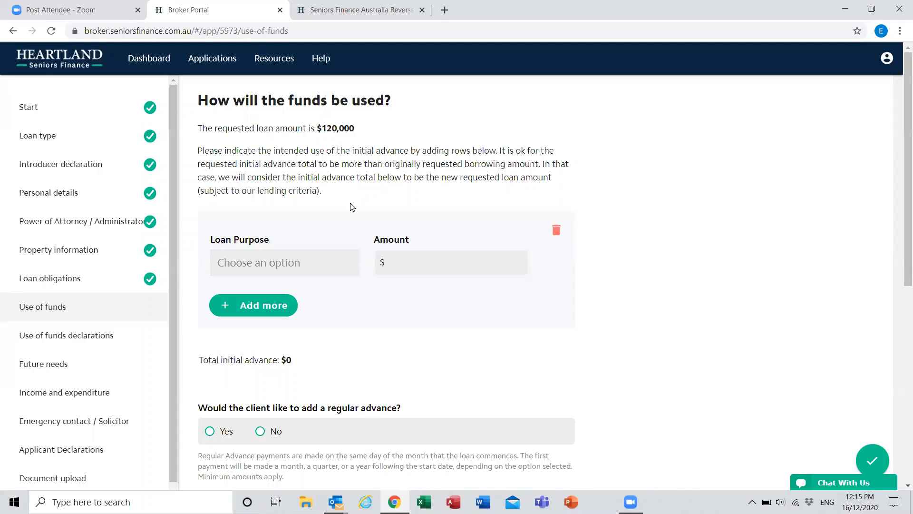
Step: Enter Consolidate Debt as the first loan purpose with an amount of $50,000
{"action": "left_click", "coordinate": [322, 265]}
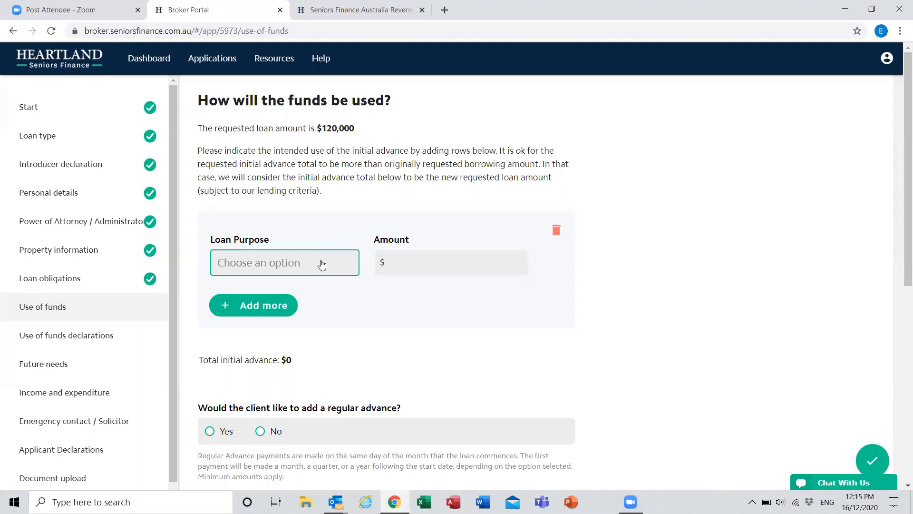
{"action": "left_click", "coordinate": [322, 264]}
{"action": "scroll", "coordinate": [316, 379], "scroll_direction": "down", "scroll_amount": 2}
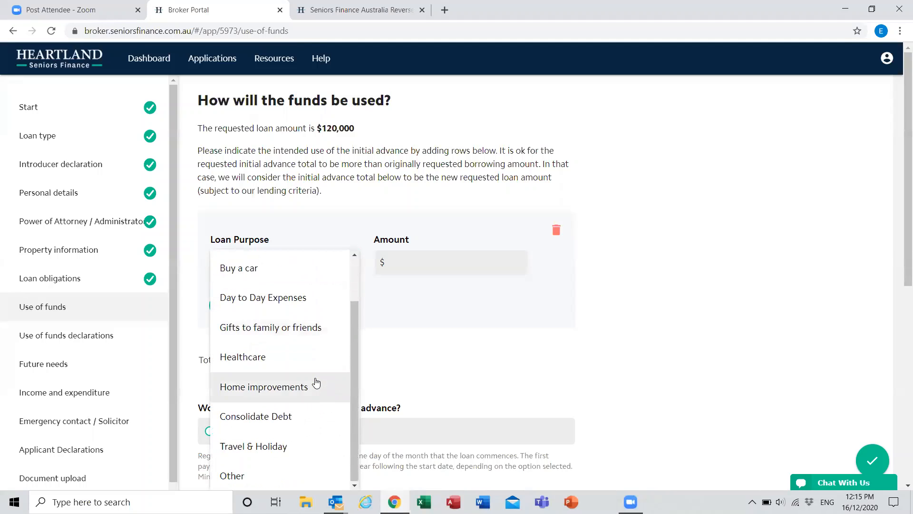
{"action": "left_click", "coordinate": [278, 415]}
{"action": "left_click", "coordinate": [474, 266]}
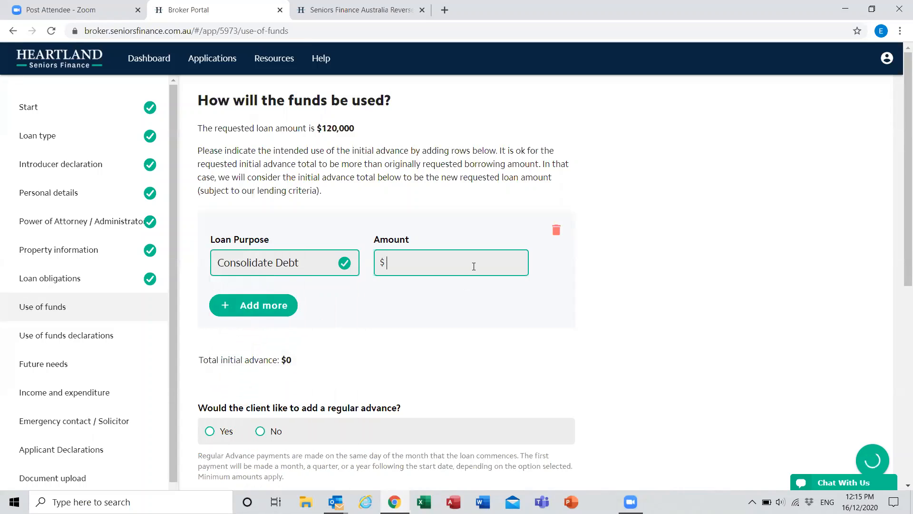
{"action": "type", "text": "500000"}
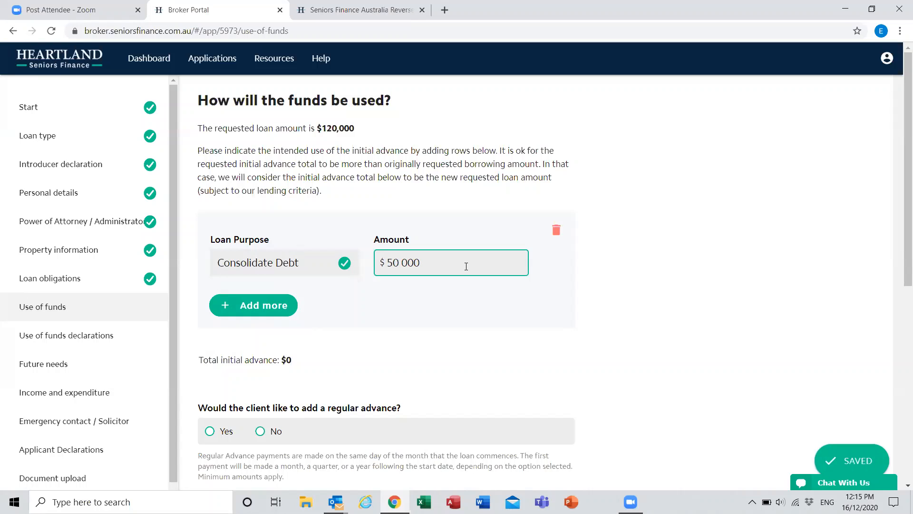
Step: Add a second loan purpose, Home improvements, with an amount of $50,000
{"action": "left_click", "coordinate": [275, 310]}
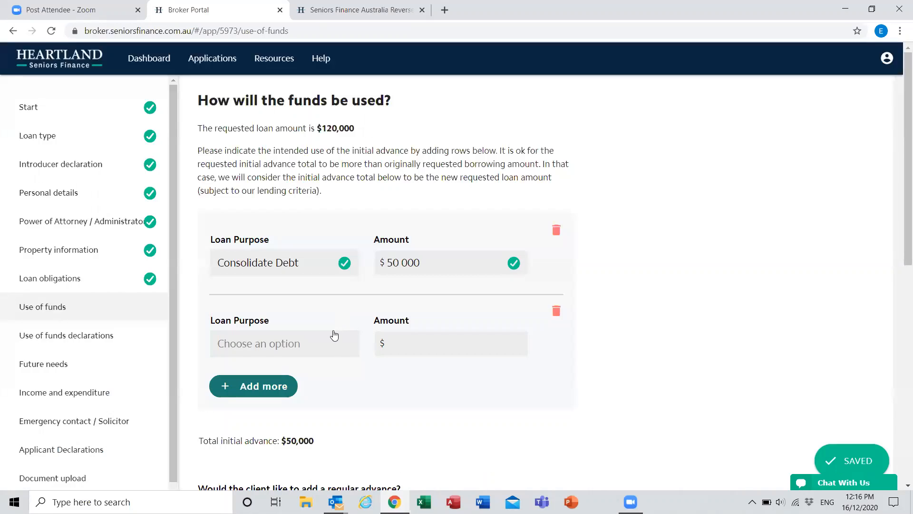
{"action": "left_click", "coordinate": [333, 343]}
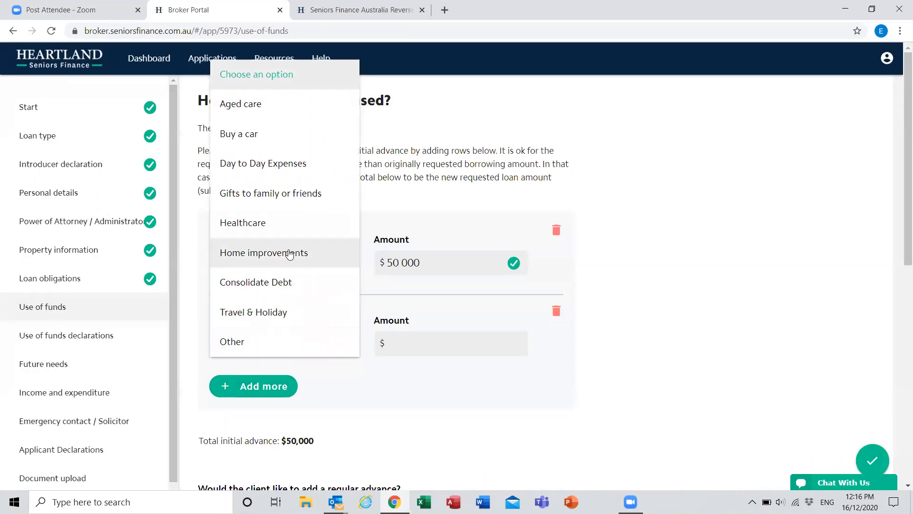
{"action": "left_click", "coordinate": [289, 253]}
{"action": "left_click", "coordinate": [453, 346]}
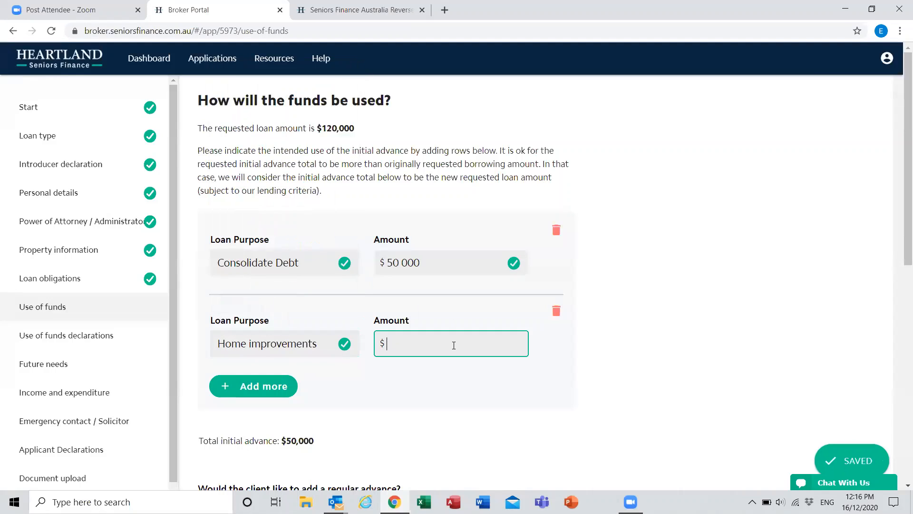
{"action": "type", "text": "500000"}
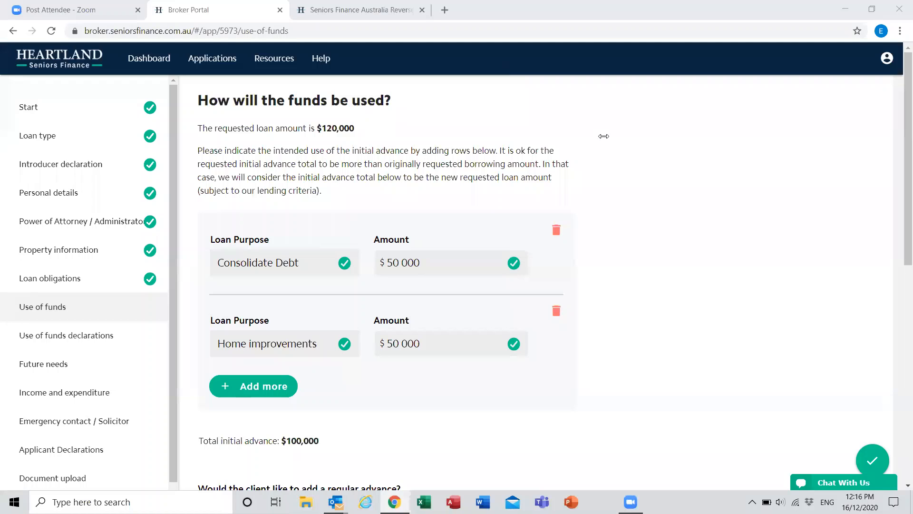
Step: Review the loan purpose entries and answer No to adding a regular advance
{"action": "scroll", "coordinate": [526, 361], "scroll_direction": "down", "scroll_amount": 1}
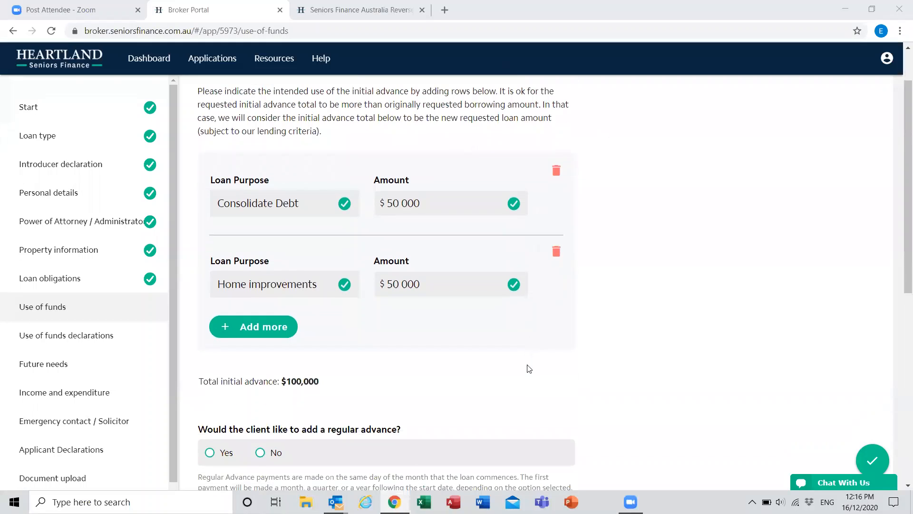
{"action": "scroll", "coordinate": [526, 364], "scroll_direction": "up", "scroll_amount": 1}
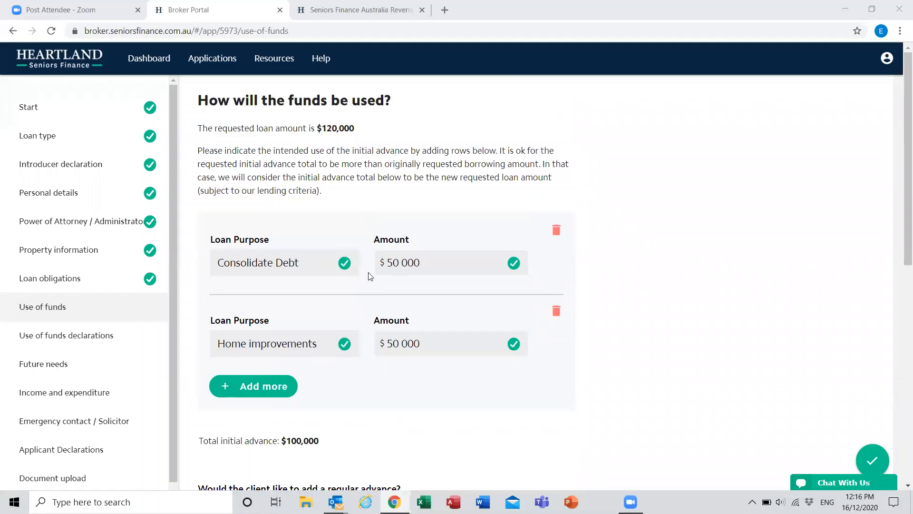
{"action": "scroll", "coordinate": [367, 278], "scroll_direction": "down", "scroll_amount": 1}
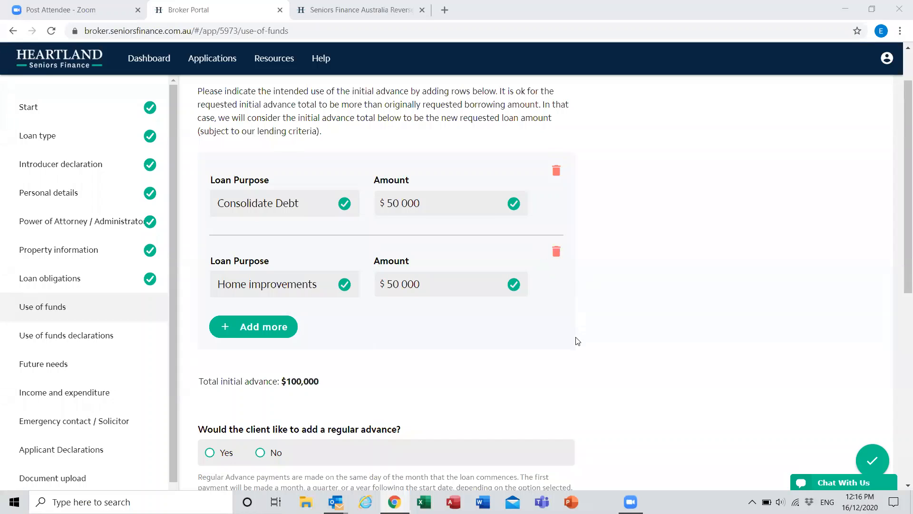
{"action": "scroll", "coordinate": [577, 340], "scroll_direction": "down", "scroll_amount": 2}
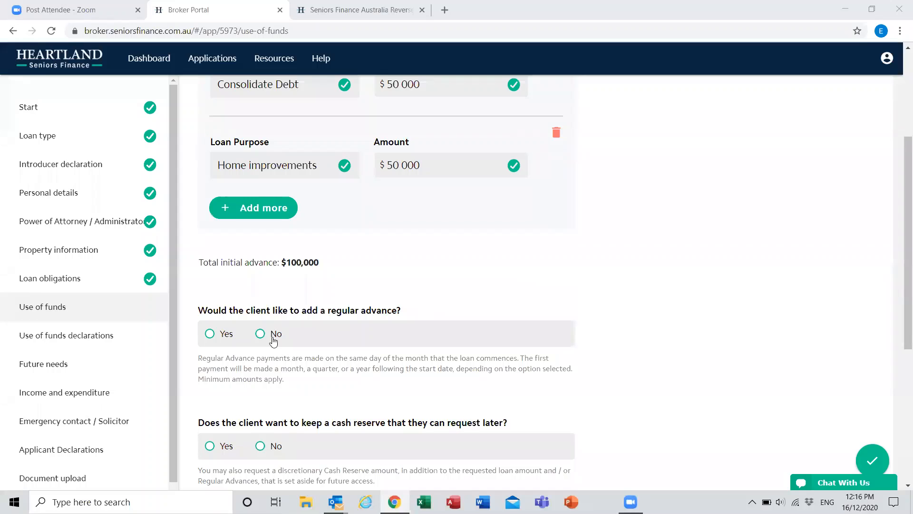
{"action": "left_click", "coordinate": [274, 337]}
{"action": "scroll", "coordinate": [286, 355], "scroll_direction": "down", "scroll_amount": 1}
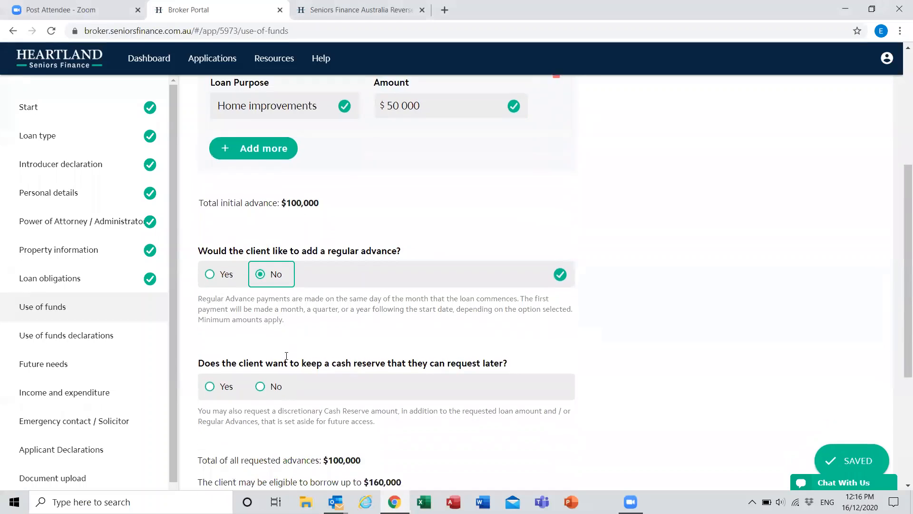
Step: Request a cash reserve of $20,000 for Travel and continue to the Use of funds declarations
{"action": "scroll", "coordinate": [286, 356], "scroll_direction": "down", "scroll_amount": 1}
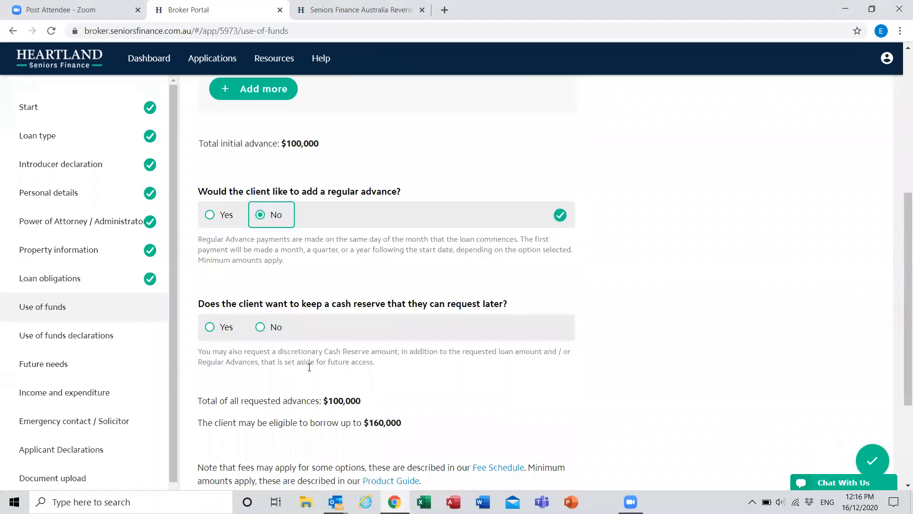
{"action": "left_click", "coordinate": [228, 327]}
{"action": "scroll", "coordinate": [301, 326], "scroll_direction": "down", "scroll_amount": 2}
{"action": "left_click", "coordinate": [265, 304]}
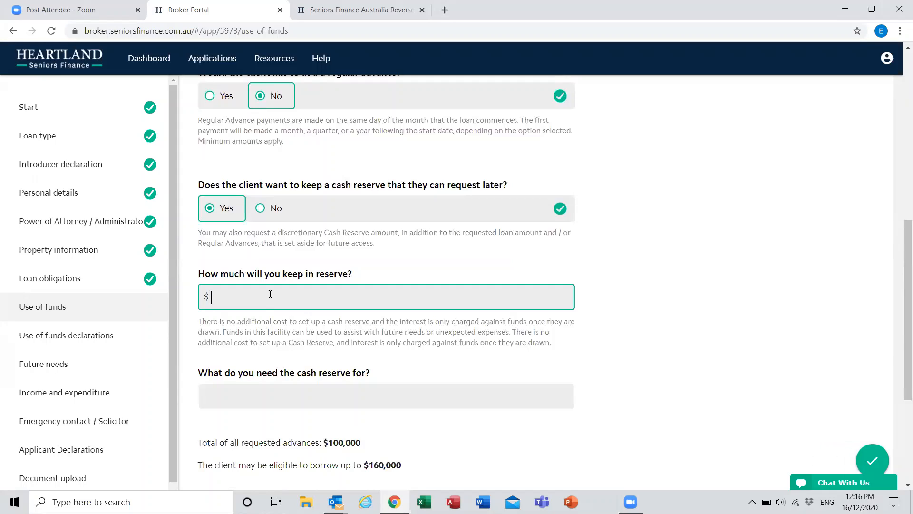
{"action": "type", "text": "200000"}
{"action": "left_click", "coordinate": [364, 326]}
{"action": "scroll", "coordinate": [366, 338], "scroll_direction": "down", "scroll_amount": 1}
{"action": "left_click", "coordinate": [325, 333]}
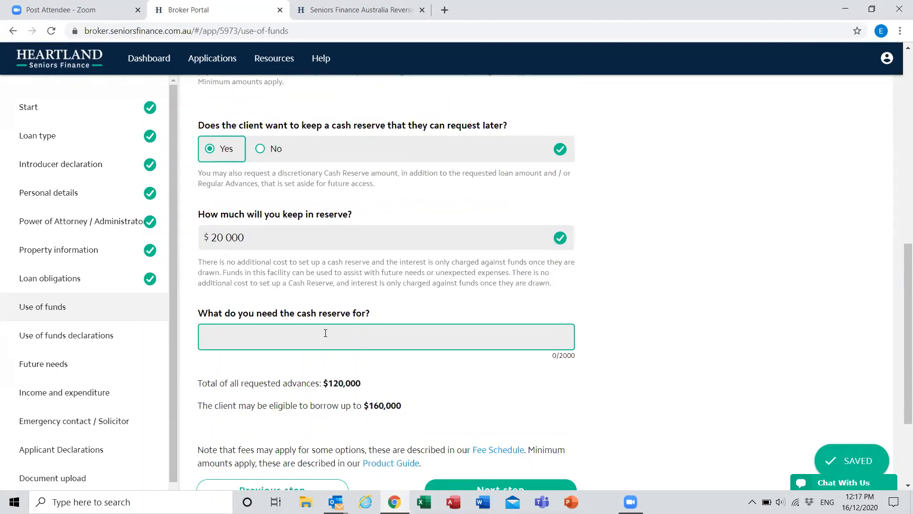
{"action": "type", "text": "Travel"}
{"action": "scroll", "coordinate": [666, 361], "scroll_direction": "down", "scroll_amount": 1}
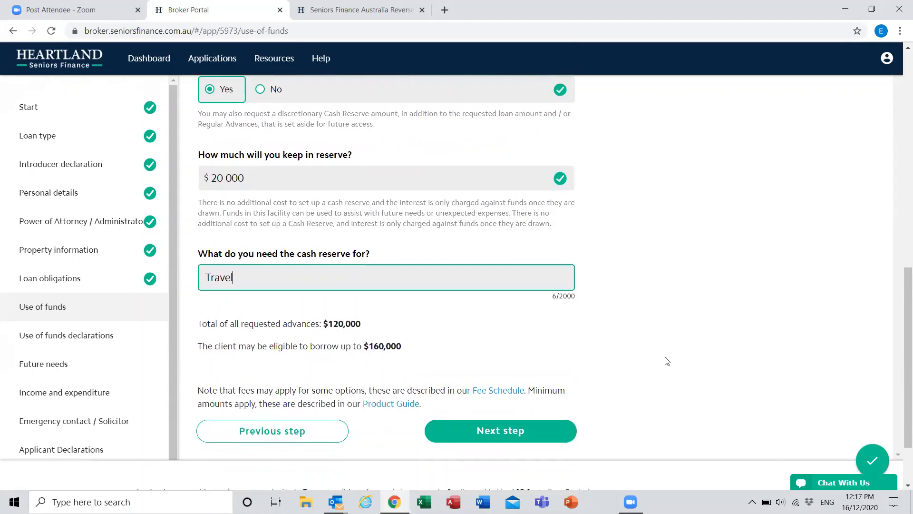
{"action": "left_click", "coordinate": [500, 430]}
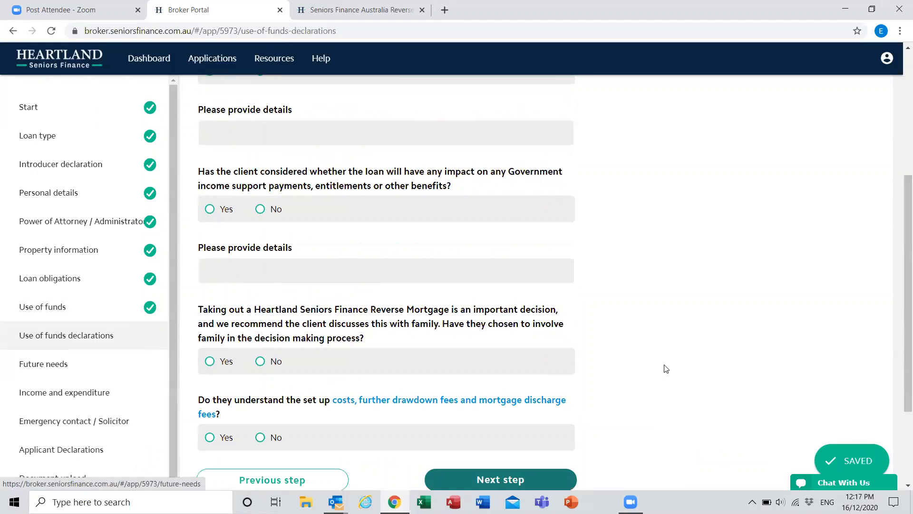
Step: Confirm that the client has considered other options, and answer No to having obtained financial advice
{"action": "scroll", "coordinate": [666, 368], "scroll_direction": "up", "scroll_amount": 5}
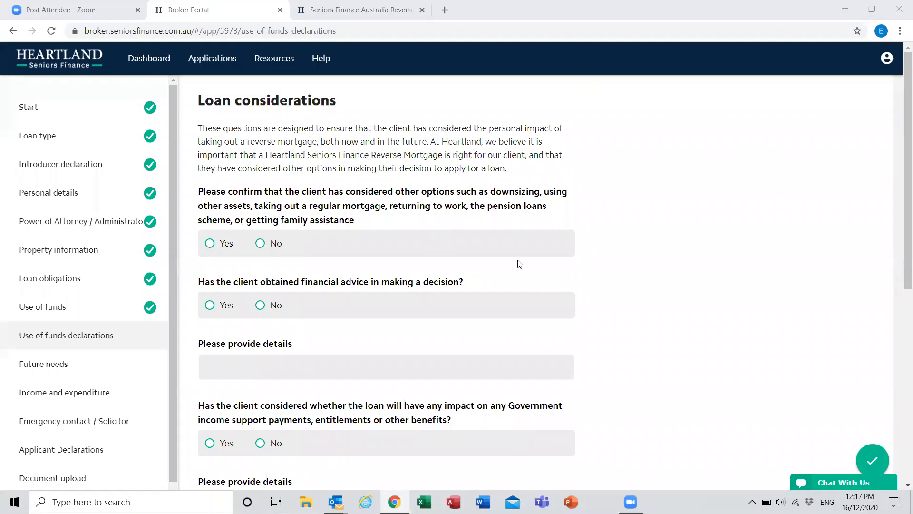
{"action": "left_click", "coordinate": [217, 245]}
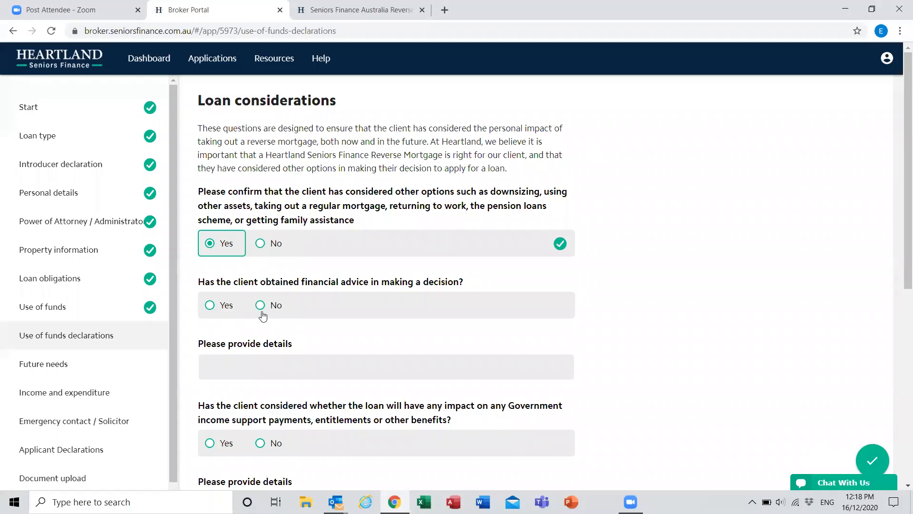
{"action": "left_click", "coordinate": [264, 308]}
Step: Enter "Details" as the explanation for the financial advice answer
{"action": "scroll", "coordinate": [254, 343], "scroll_direction": "down", "scroll_amount": 2}
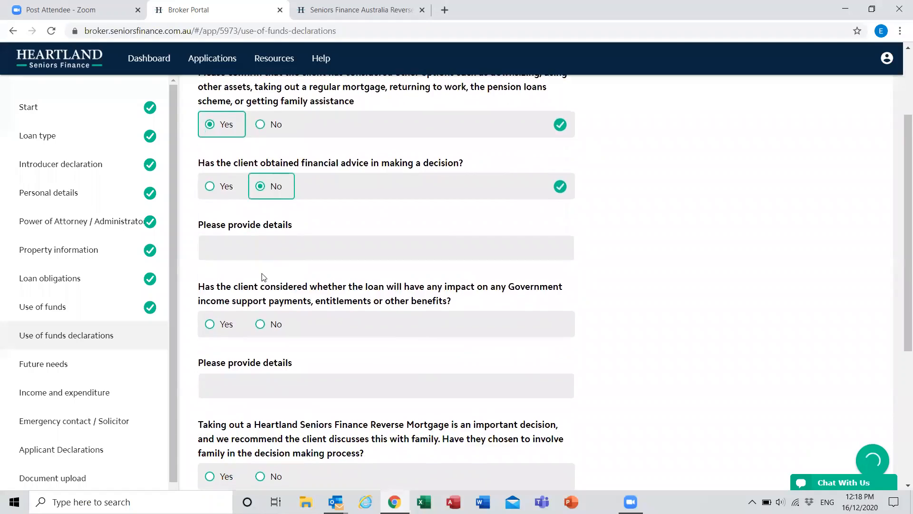
{"action": "left_click", "coordinate": [270, 258]}
{"action": "type", "text": "N"}
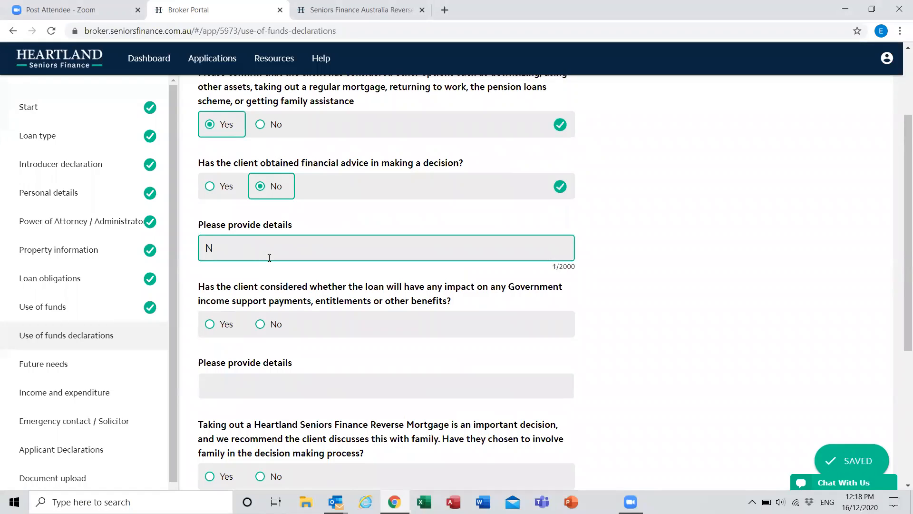
{"action": "key", "text": "BackSpace"}
{"action": "type", "text": "Deat"}
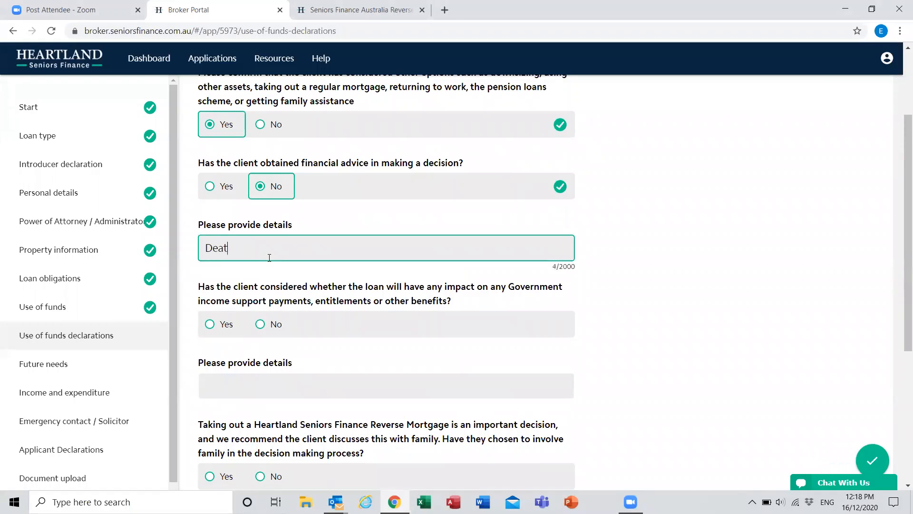
{"action": "key", "text": "BackSpace"}
{"action": "key", "text": "BackSpace"}
{"action": "key", "text": "BackSpace"}
{"action": "type", "text": "etails"}
Step: Answer No to having considered the impact on Government income support or benefits, and enter "Details" as the explanation
{"action": "scroll", "coordinate": [325, 276], "scroll_direction": "down", "scroll_amount": 1}
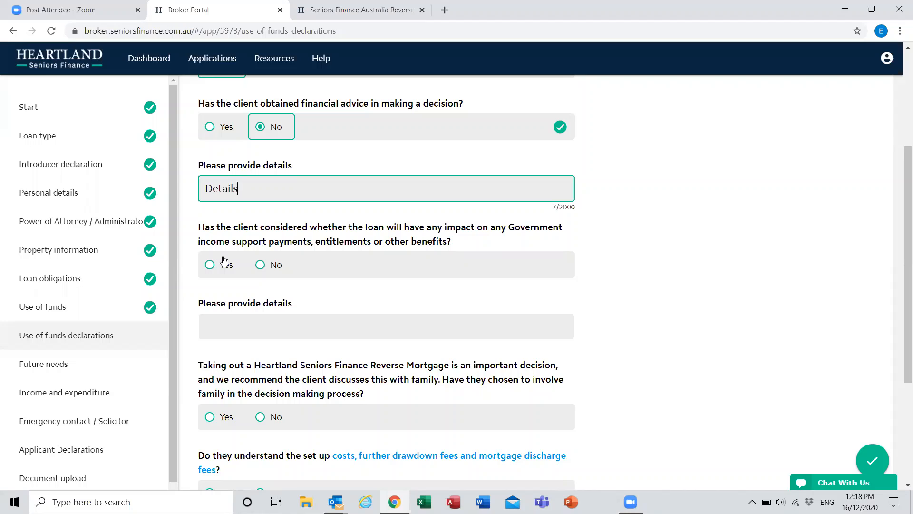
{"action": "left_click", "coordinate": [259, 265]}
{"action": "scroll", "coordinate": [281, 312], "scroll_direction": "down", "scroll_amount": 1}
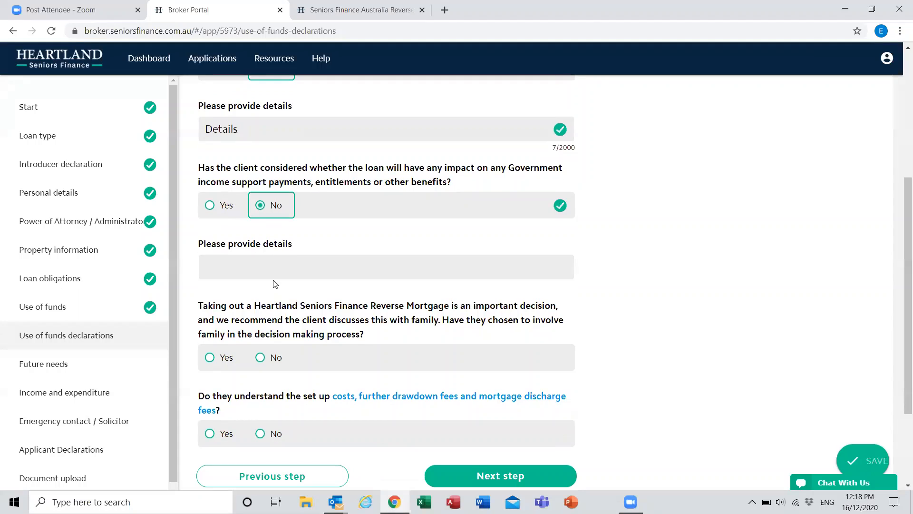
{"action": "left_click", "coordinate": [291, 270]}
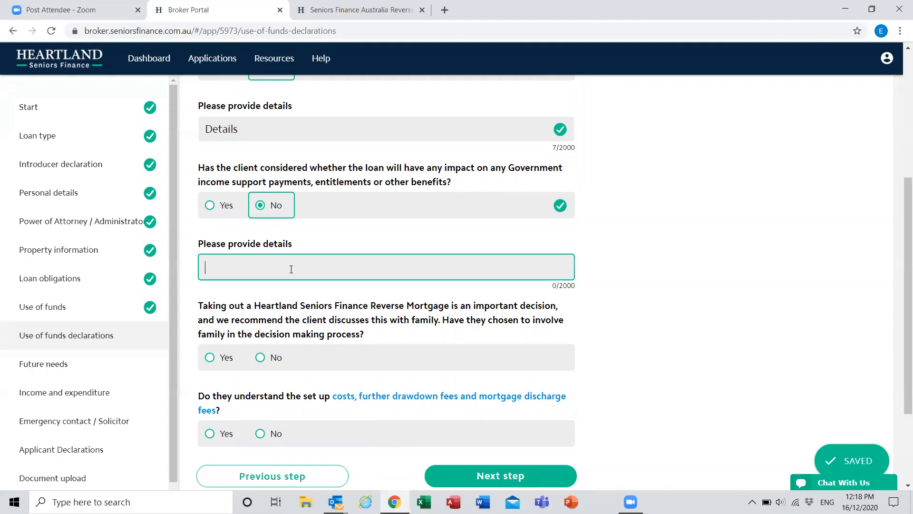
{"action": "type", "text": "Details"}
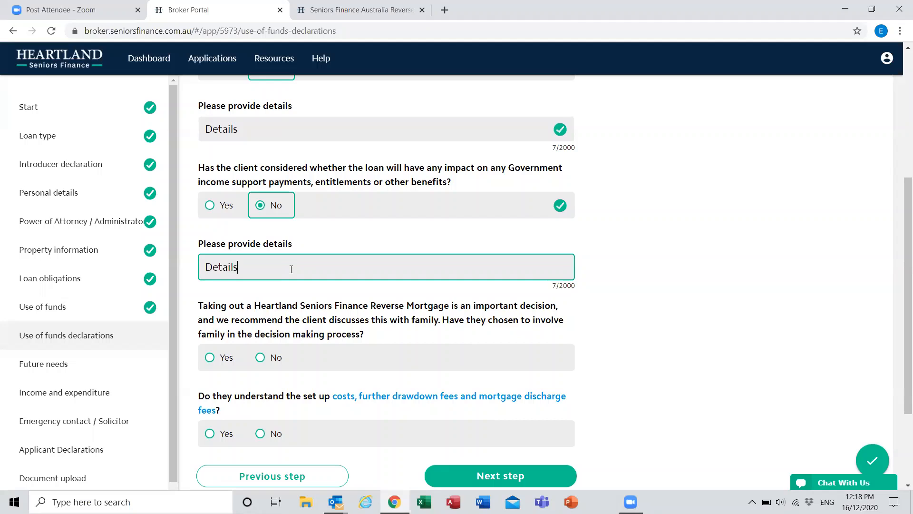
Step: Answer Yes to involving family and to understanding the set-up, drawdown and discharge fees, and continue to Future needs
{"action": "scroll", "coordinate": [291, 270], "scroll_direction": "down", "scroll_amount": 2}
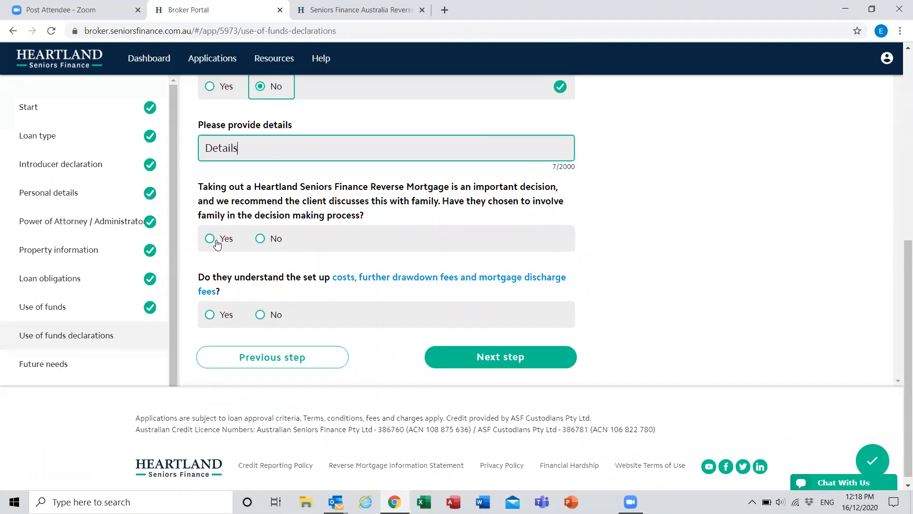
{"action": "left_click", "coordinate": [217, 242]}
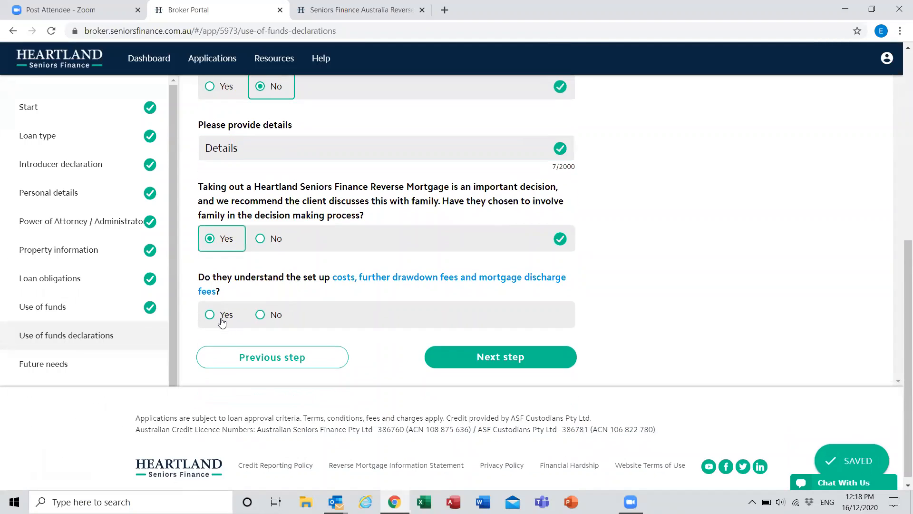
{"action": "left_click", "coordinate": [221, 322]}
{"action": "left_click", "coordinate": [504, 360]}
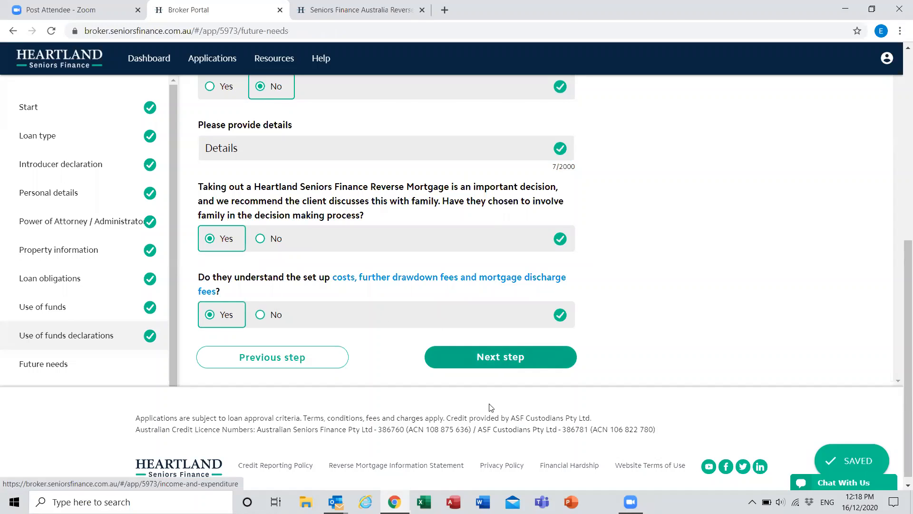
Step: Confirm that the client has considered their future financial needs and objectives, and enter "Details" as the outline of their intentions
{"action": "scroll", "coordinate": [569, 313], "scroll_direction": "up", "scroll_amount": 2}
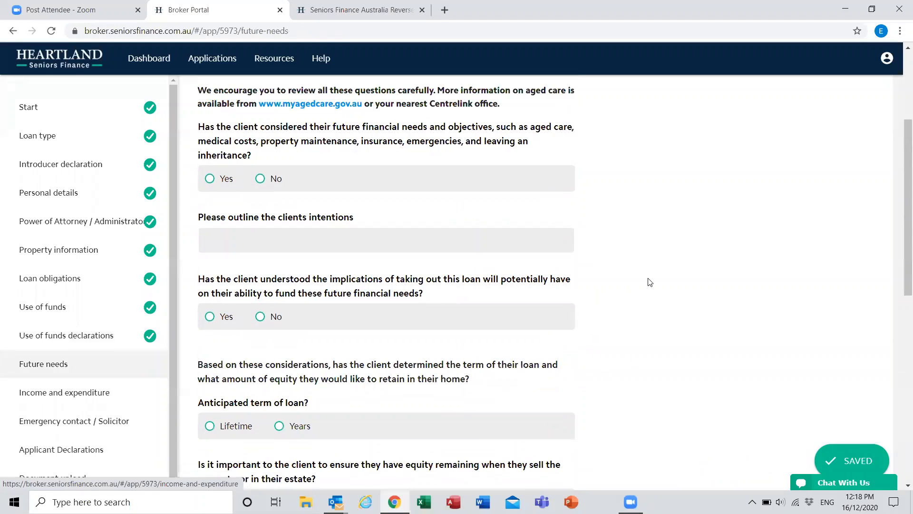
{"action": "scroll", "coordinate": [650, 282], "scroll_direction": "up", "scroll_amount": 4}
{"action": "scroll", "coordinate": [655, 271], "scroll_direction": "up", "scroll_amount": 1}
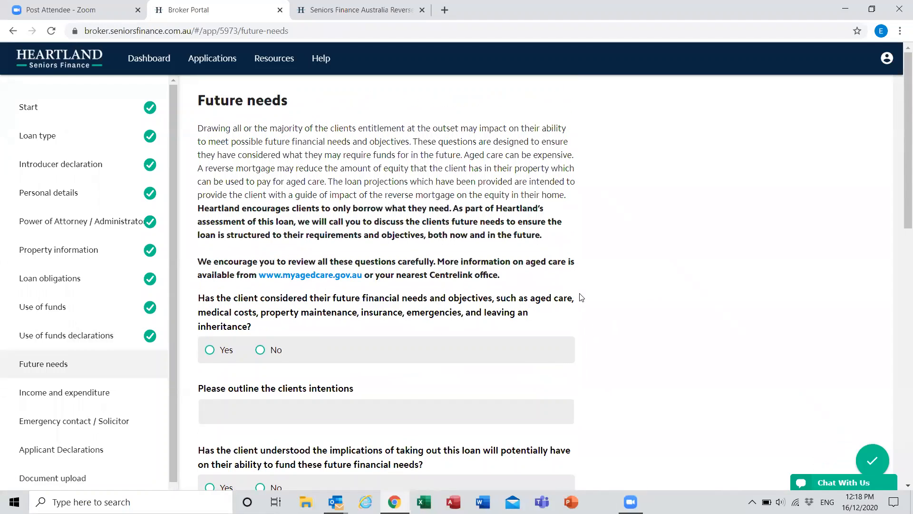
{"action": "scroll", "coordinate": [582, 298], "scroll_direction": "down", "scroll_amount": 1}
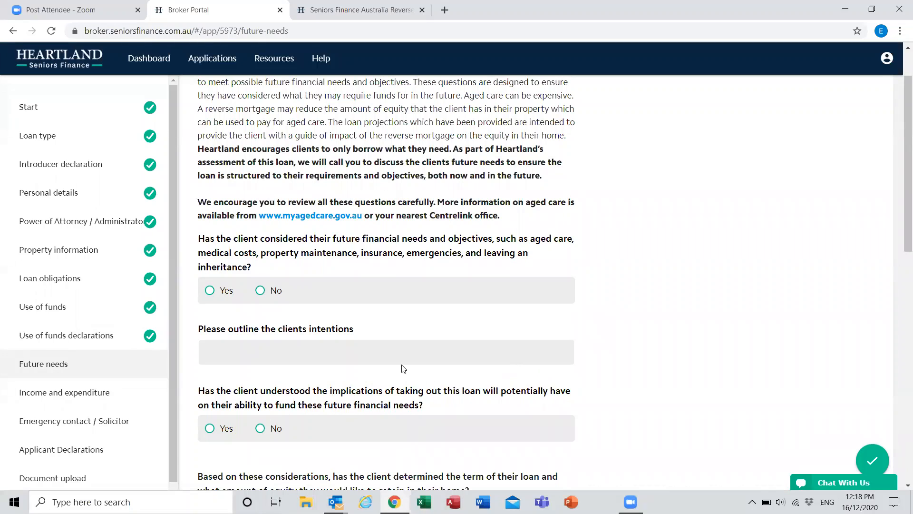
{"action": "scroll", "coordinate": [402, 361], "scroll_direction": "down", "scroll_amount": 1}
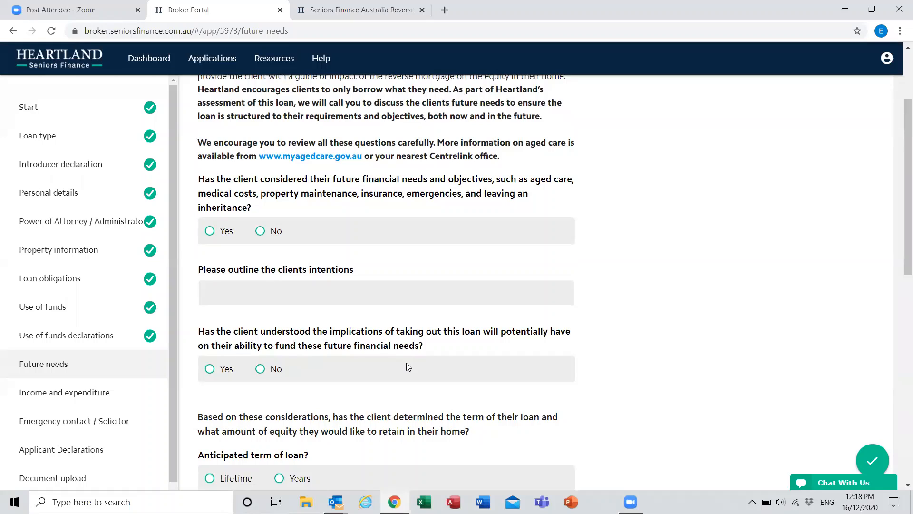
{"action": "left_click", "coordinate": [224, 229]}
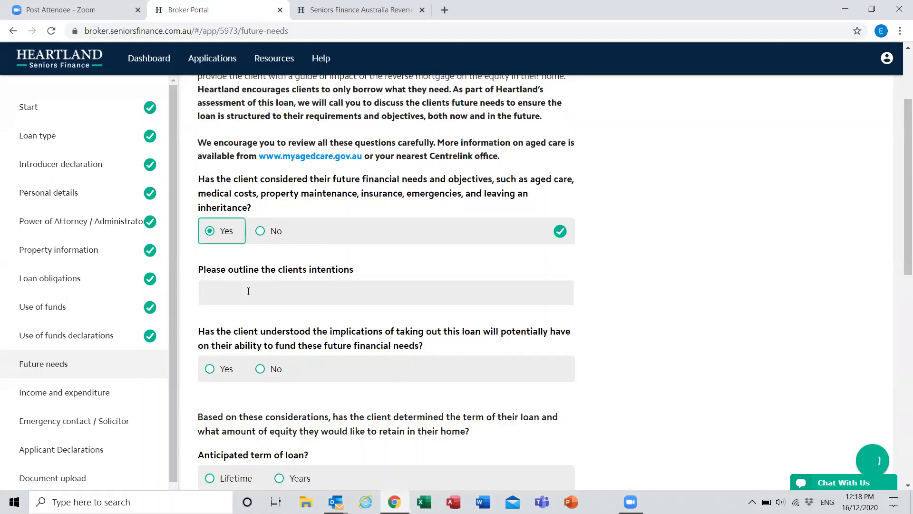
{"action": "left_click", "coordinate": [248, 291]}
{"action": "type", "text": "Details"}
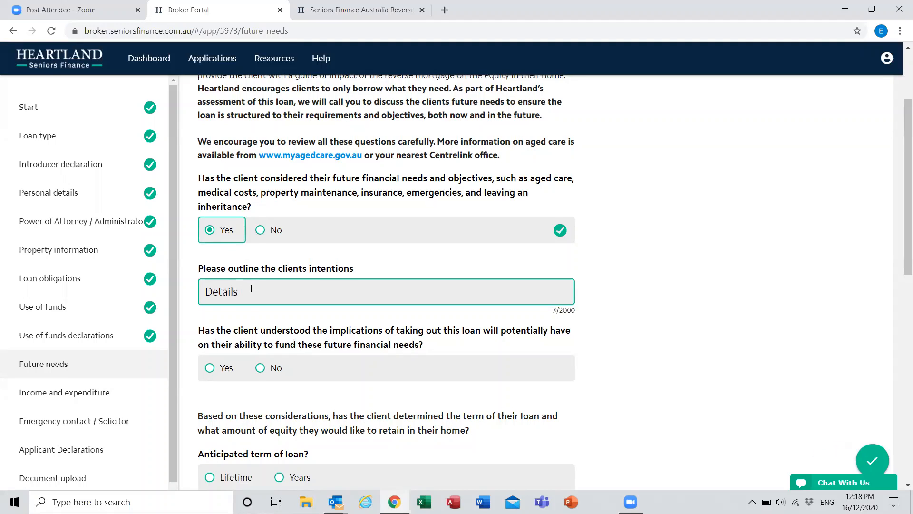
Step: Answer Yes to understanding the loan's impact on funding future needs, and set the anticipated loan term to Lifetime
{"action": "scroll", "coordinate": [245, 295], "scroll_direction": "down", "scroll_amount": 1}
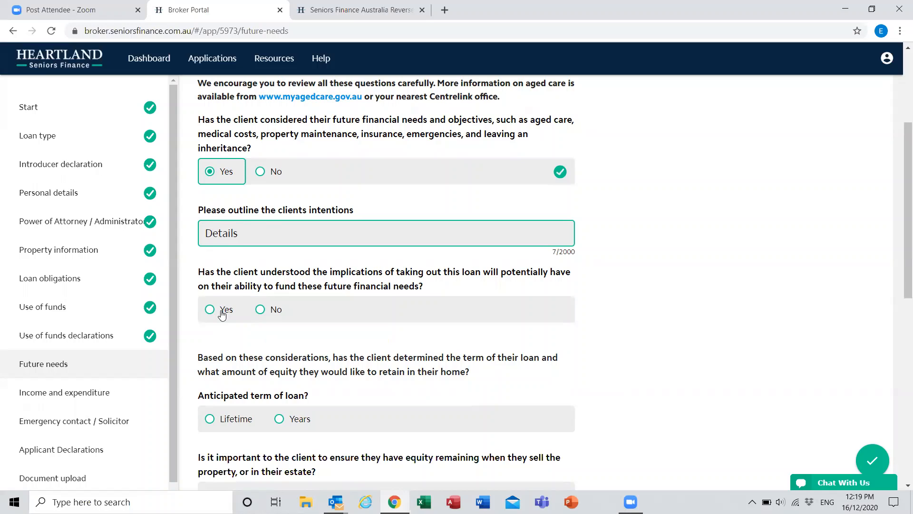
{"action": "left_click", "coordinate": [221, 311]}
{"action": "scroll", "coordinate": [223, 309], "scroll_direction": "down", "scroll_amount": 2}
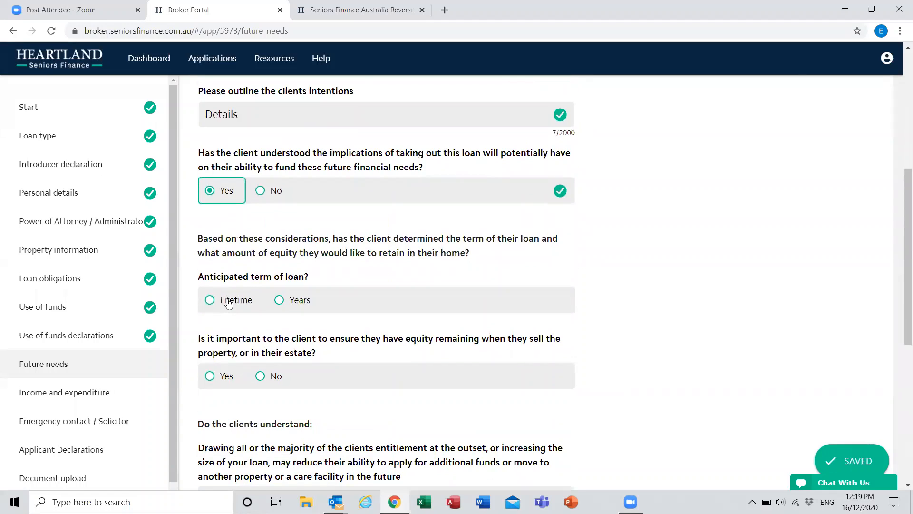
{"action": "left_click", "coordinate": [229, 303]}
Step: Answer Yes to the importance of remaining equity, and set the equity remaining as a percentage of 20
{"action": "scroll", "coordinate": [271, 285], "scroll_direction": "down", "scroll_amount": 1}
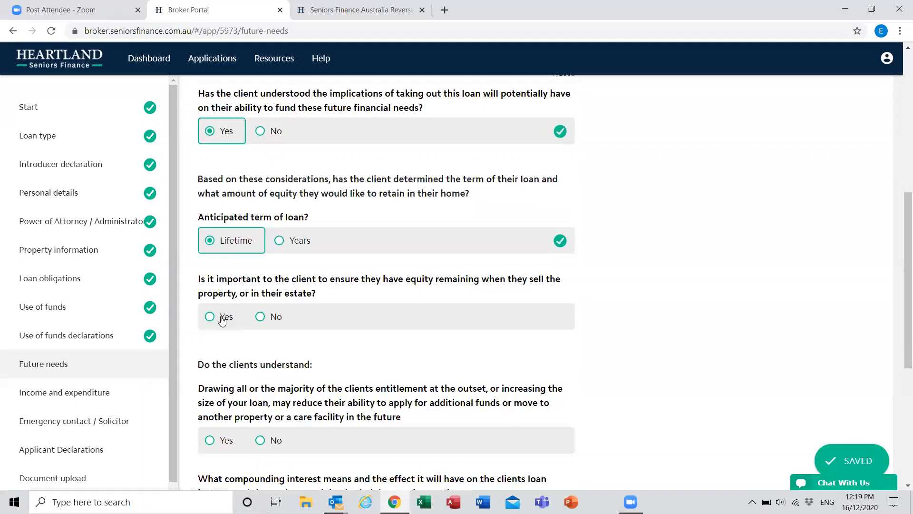
{"action": "left_click", "coordinate": [221, 319]}
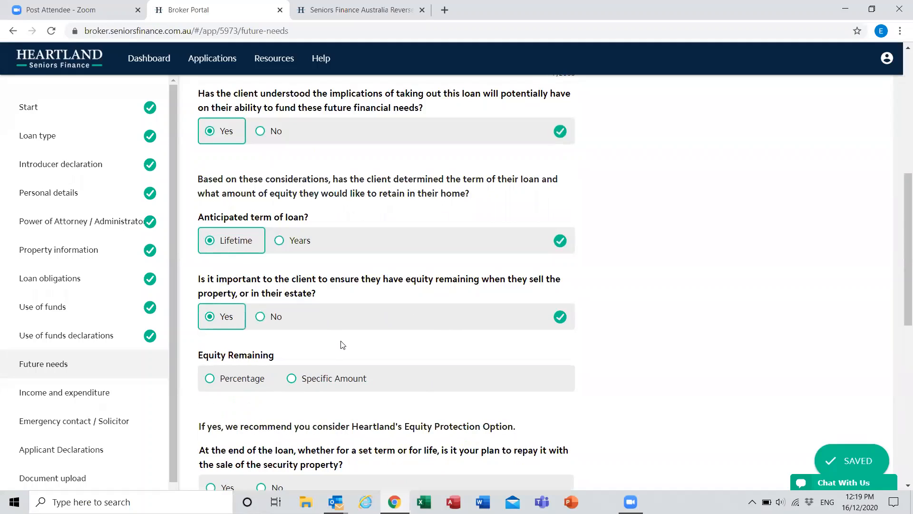
{"action": "scroll", "coordinate": [328, 328], "scroll_direction": "down", "scroll_amount": 1}
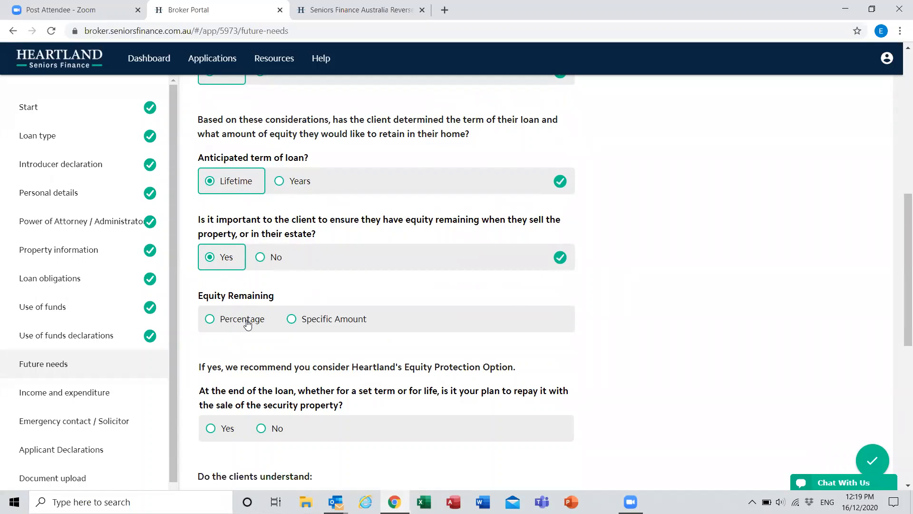
{"action": "left_click", "coordinate": [247, 324]}
{"action": "left_click", "coordinate": [253, 374]}
{"action": "type", "text": "20"}
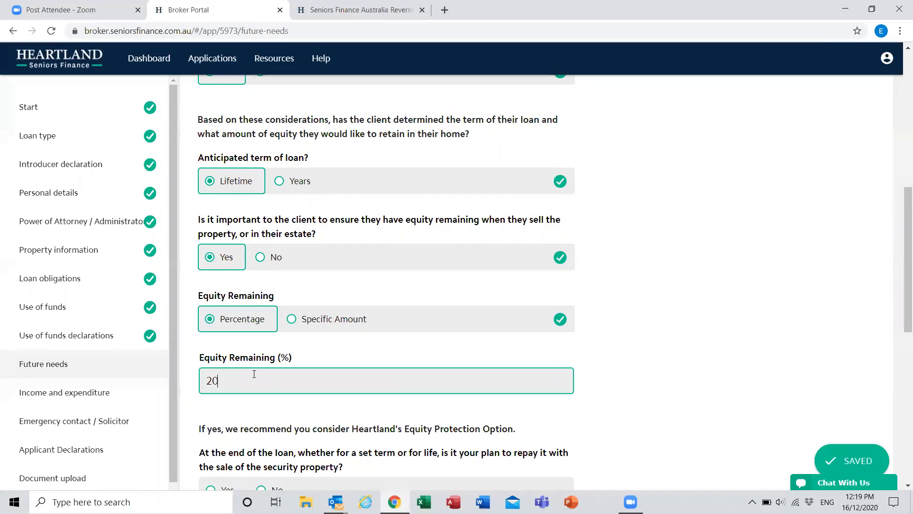
{"action": "left_click", "coordinate": [652, 354]}
Step: Confirm the plan to repay the loan with the sale of the security property
{"action": "scroll", "coordinate": [653, 356], "scroll_direction": "down", "scroll_amount": 3}
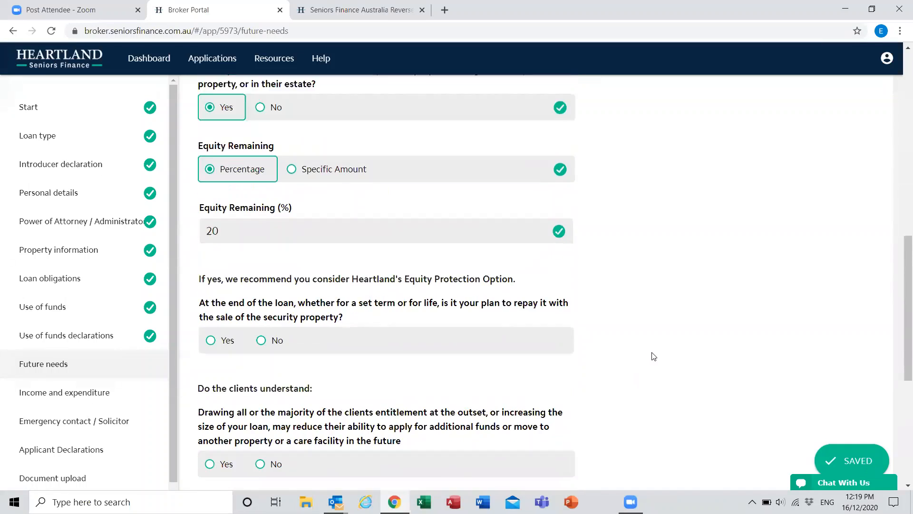
{"action": "scroll", "coordinate": [654, 354], "scroll_direction": "down", "scroll_amount": 2}
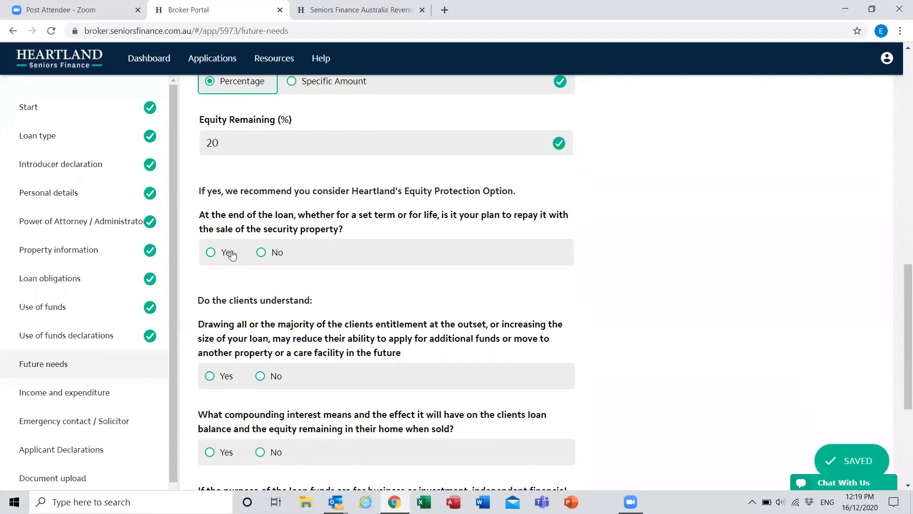
{"action": "left_click", "coordinate": [232, 256]}
Step: Answer Yes to the entitlement, compounding interest and independent financial advice questions, and continue to Income and expenditure
{"action": "scroll", "coordinate": [239, 351], "scroll_direction": "down", "scroll_amount": 3}
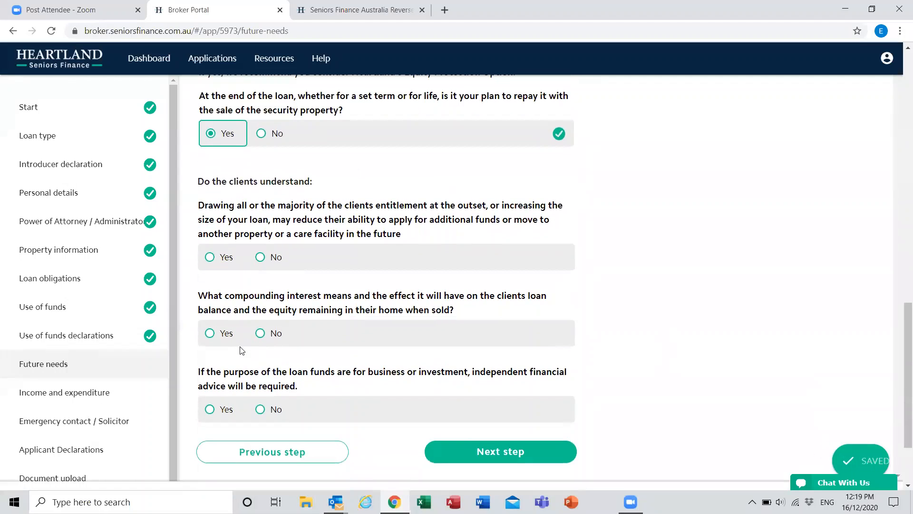
{"action": "left_click", "coordinate": [222, 265]}
{"action": "left_click", "coordinate": [223, 335]}
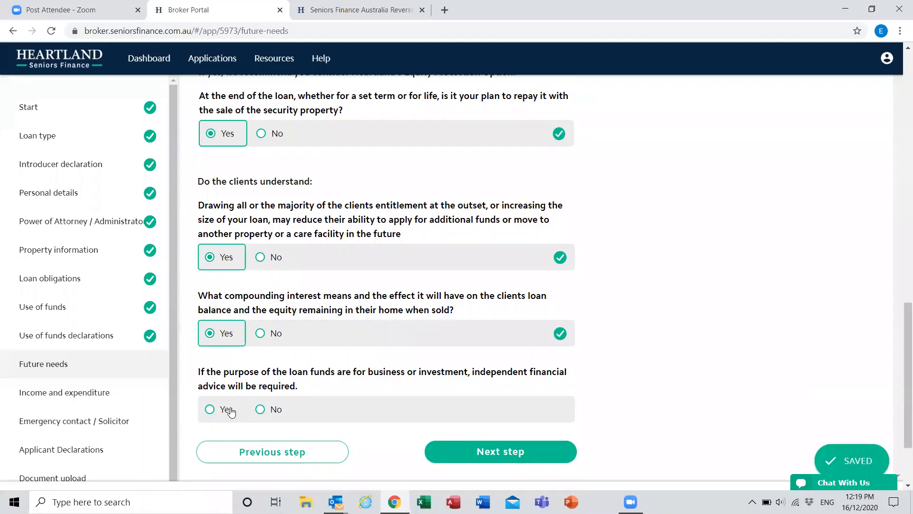
{"action": "left_click", "coordinate": [232, 412]}
{"action": "left_click", "coordinate": [504, 451]}
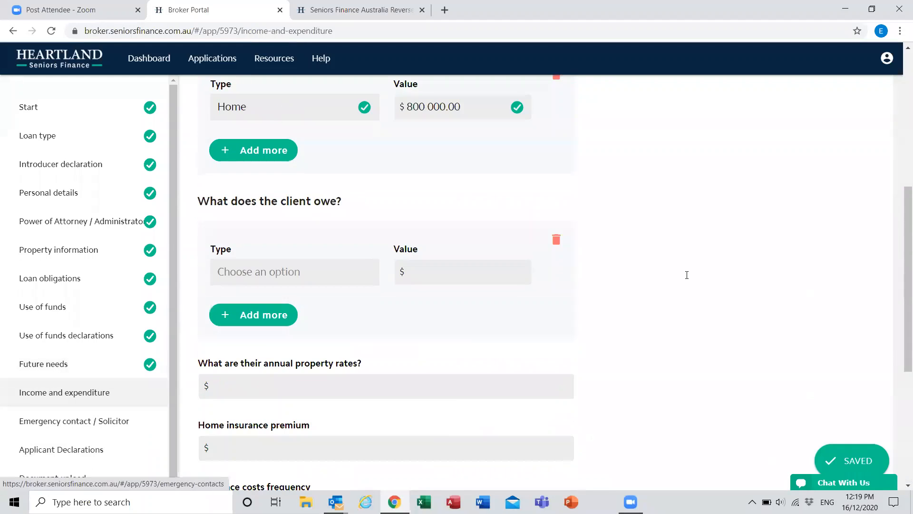
Step: Set the primary income source to Pension, and answer No to having considered the impact on Government income support
{"action": "scroll", "coordinate": [687, 275], "scroll_direction": "up", "scroll_amount": 7}
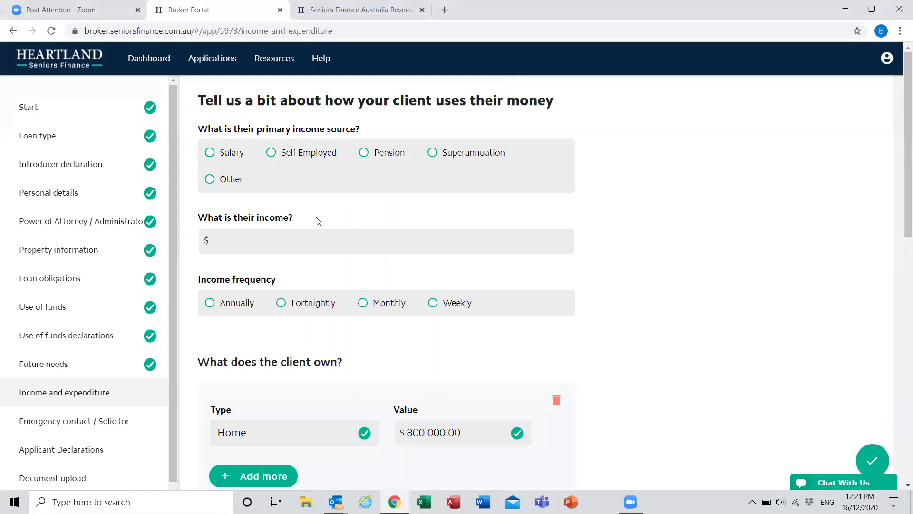
{"action": "left_click", "coordinate": [372, 152]}
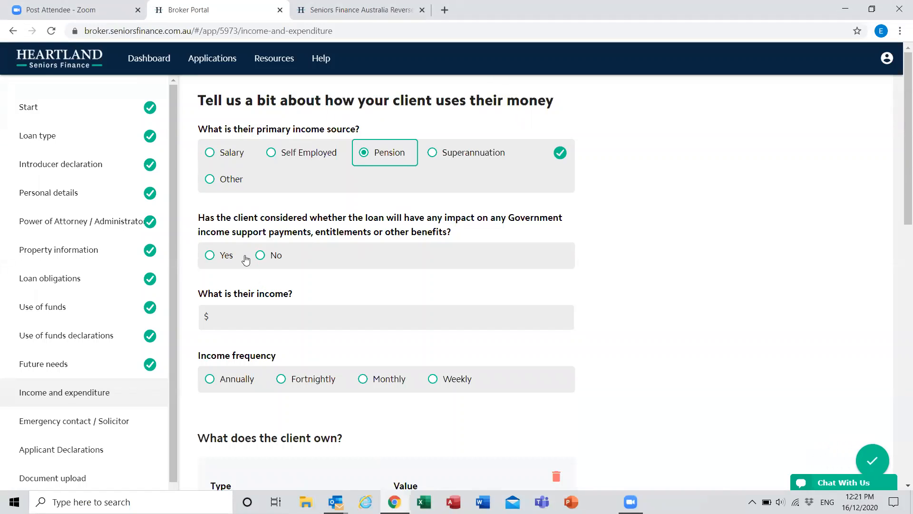
{"action": "left_click", "coordinate": [273, 260]}
Step: Enter the client's income as $944 with a fortnightly frequency
{"action": "left_click", "coordinate": [250, 203]}
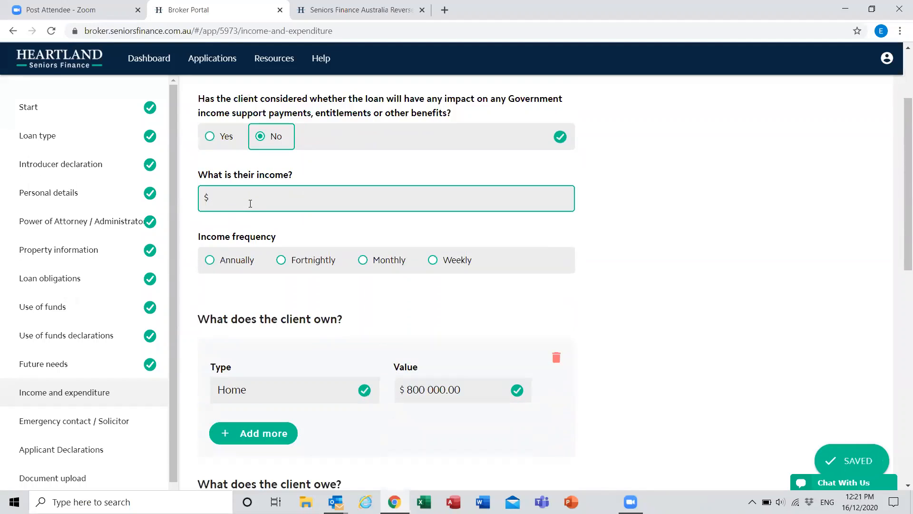
{"action": "type", "text": "44"}
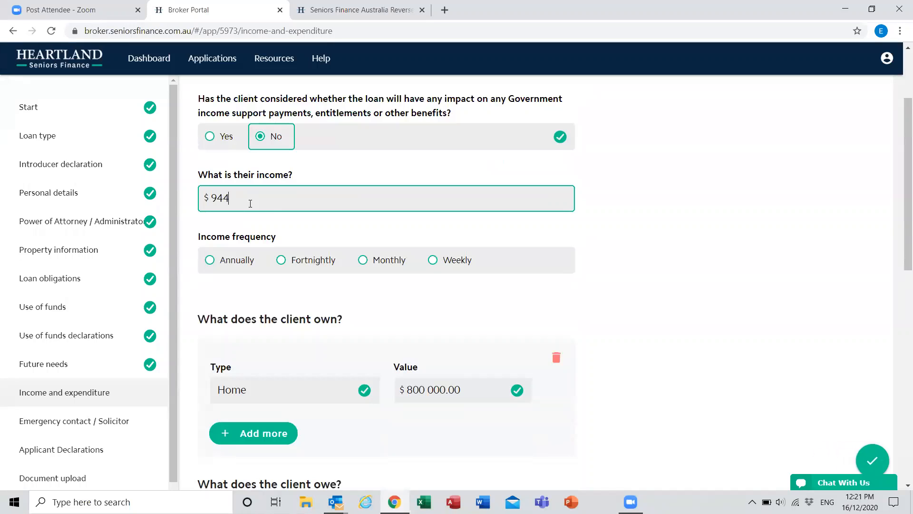
{"action": "left_click", "coordinate": [320, 315]}
Step: Add a Savings/Bank account worth $20 000 to what the client owns
{"action": "scroll", "coordinate": [322, 317], "scroll_direction": "down", "scroll_amount": 4}
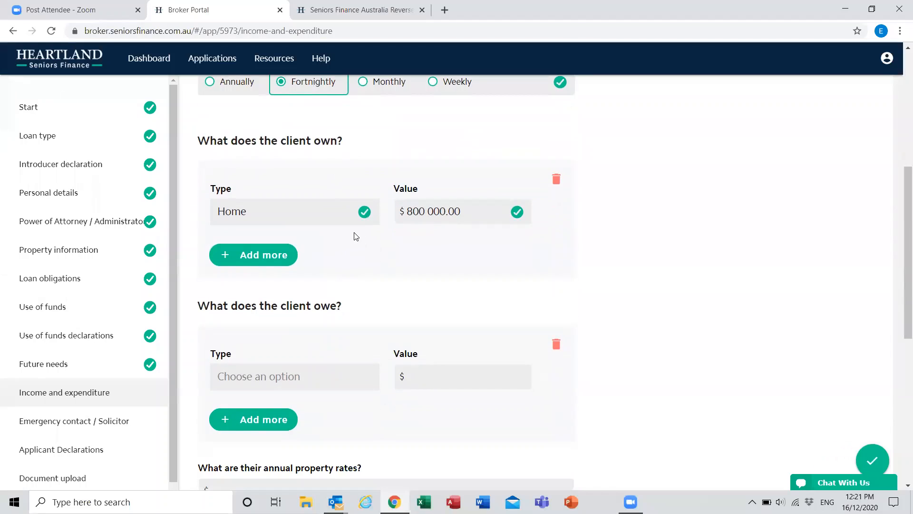
{"action": "left_click", "coordinate": [252, 259]}
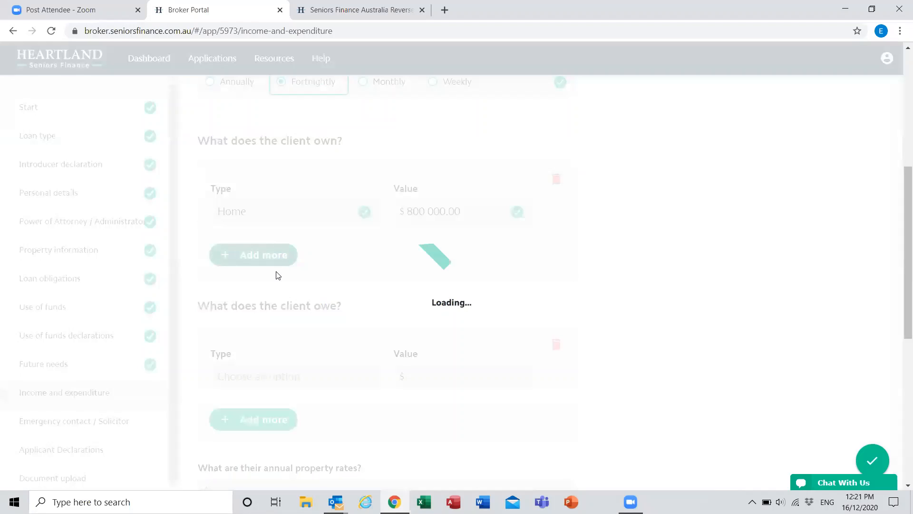
{"action": "left_click", "coordinate": [283, 297]}
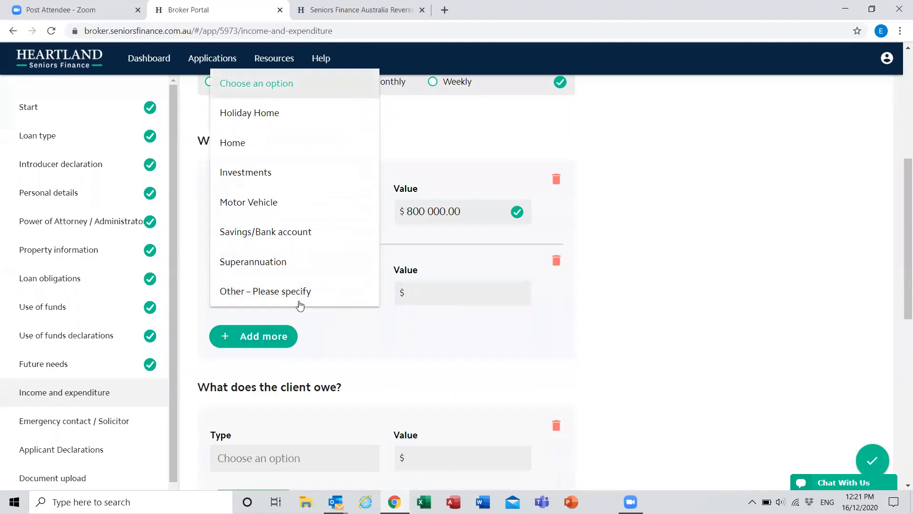
{"action": "left_click", "coordinate": [285, 238]}
{"action": "left_click", "coordinate": [446, 287]}
{"action": "type", "text": "20 00"}
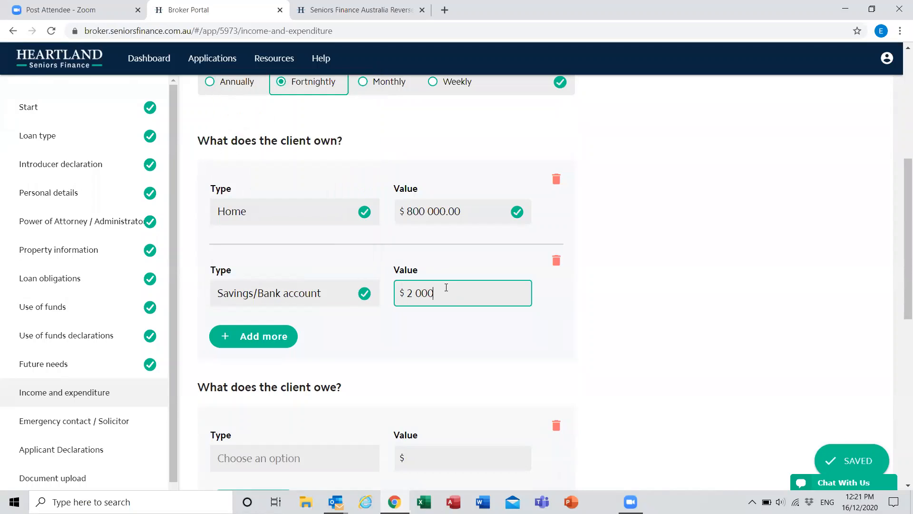
{"action": "type", "text": "0"}
Step: Delete the empty entry under what the client owes
{"action": "scroll", "coordinate": [459, 285], "scroll_direction": "down", "scroll_amount": 4}
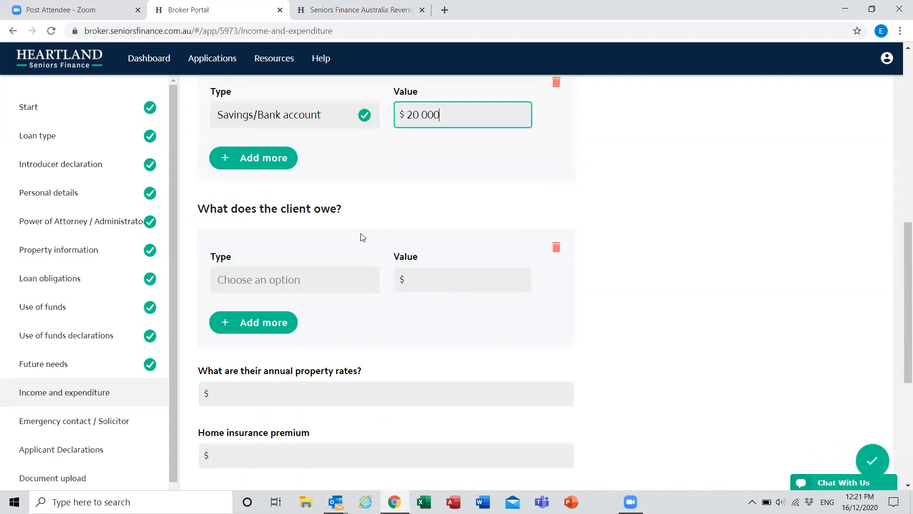
{"action": "left_click", "coordinate": [565, 230]}
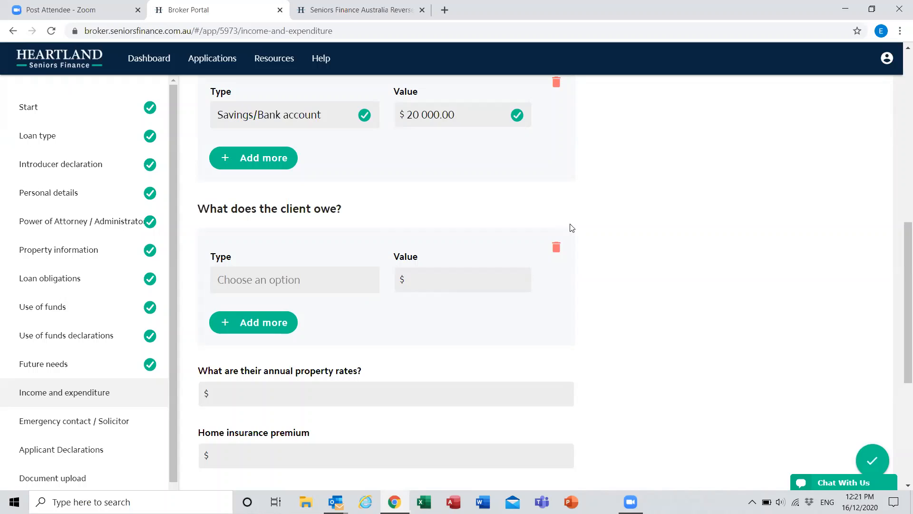
{"action": "left_click", "coordinate": [557, 248]}
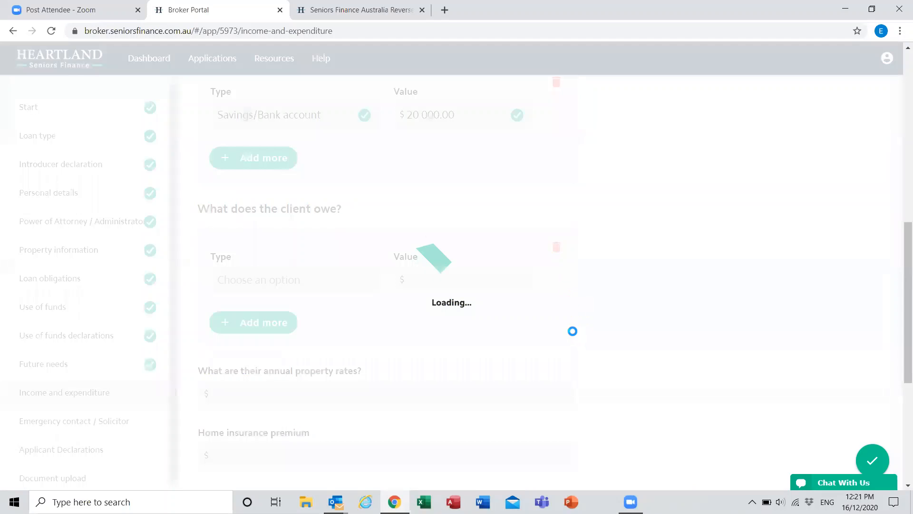
Step: Enter annual property rates of $1 000 and a home insurance premium of $1 000 paid annually
{"action": "scroll", "coordinate": [570, 331], "scroll_direction": "down", "scroll_amount": 1}
{"action": "scroll", "coordinate": [354, 240], "scroll_direction": "down", "scroll_amount": 1}
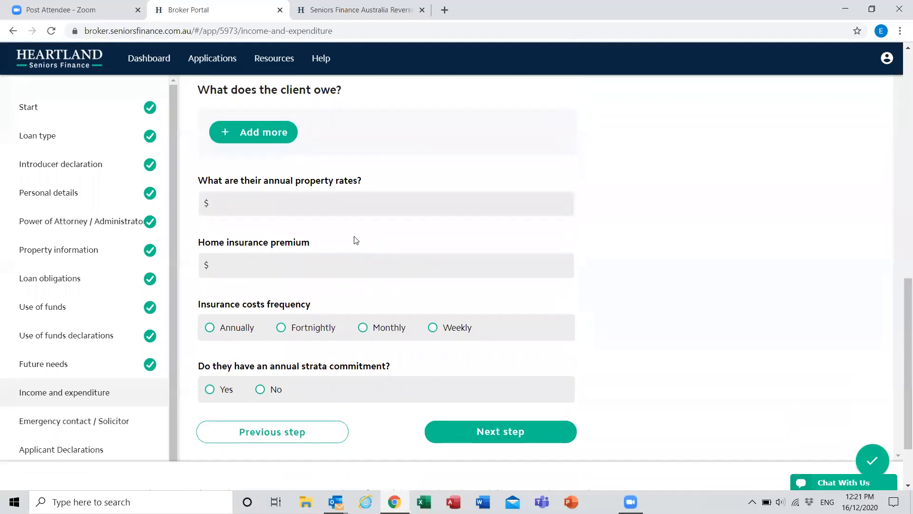
{"action": "left_click", "coordinate": [359, 196]}
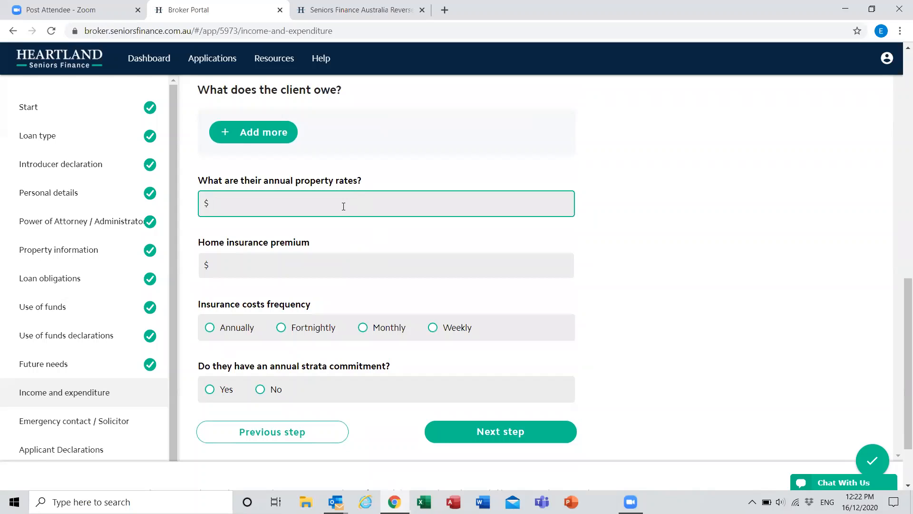
{"action": "type", "text": "1000"}
{"action": "key", "text": "Tab"}
{"action": "type", "text": "1000"}
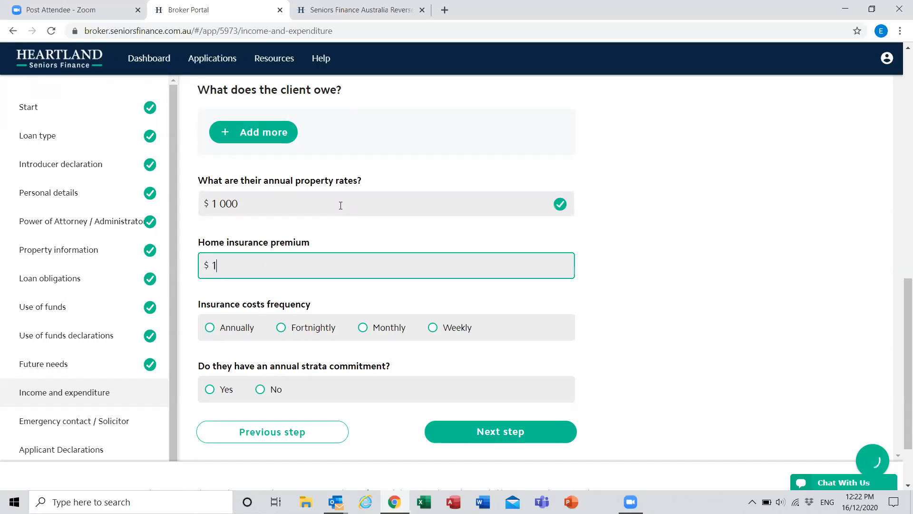
{"action": "left_click", "coordinate": [224, 330]}
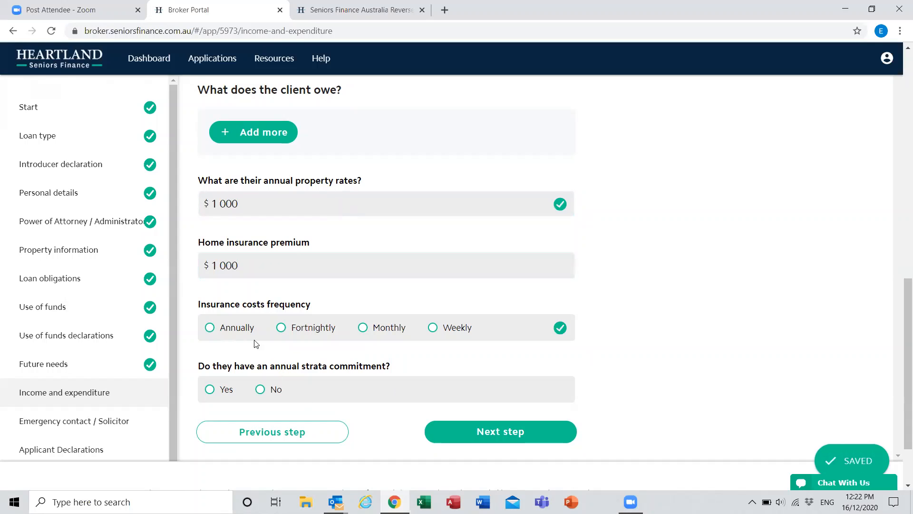
Step: Answer No to having an annual strata commitment, and review the completed income and expenditure entries
{"action": "left_click", "coordinate": [263, 400]}
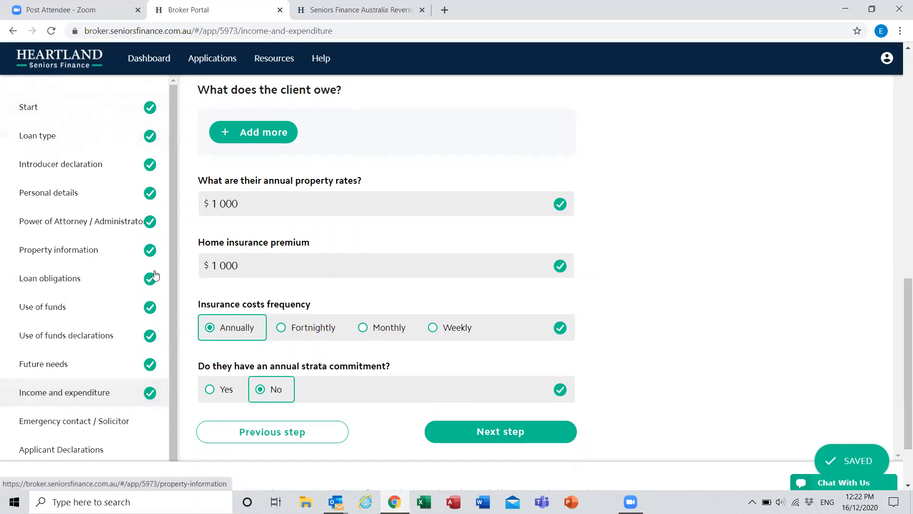
{"action": "scroll", "coordinate": [574, 414], "scroll_direction": "up", "scroll_amount": 5}
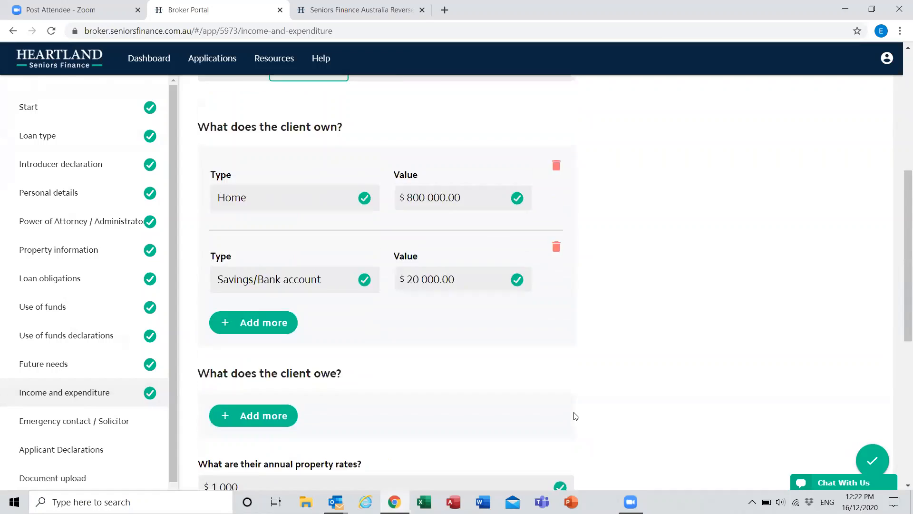
{"action": "scroll", "coordinate": [573, 415], "scroll_direction": "down", "scroll_amount": 7}
{"action": "scroll", "coordinate": [538, 322], "scroll_direction": "up", "scroll_amount": 1}
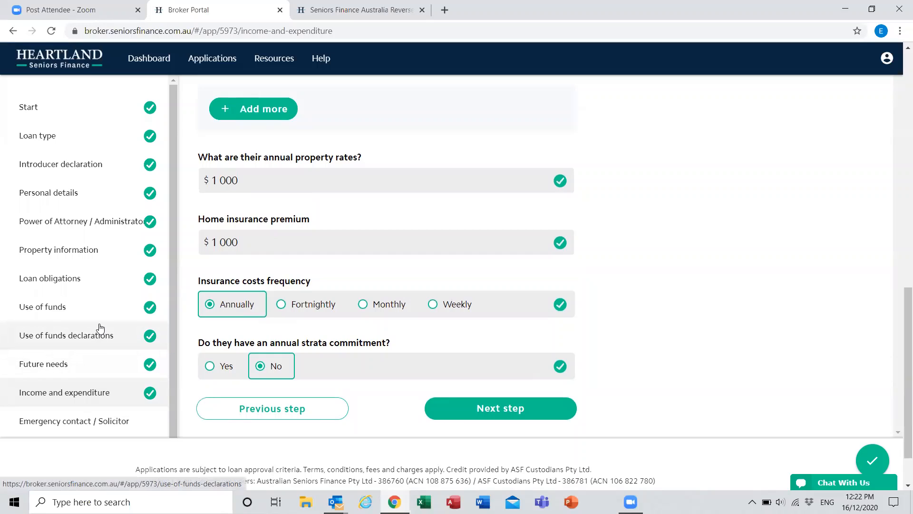
Step: Continue to the emergency contact and solicitor section and answer No to adding an emergency contact
{"action": "left_click", "coordinate": [497, 408]}
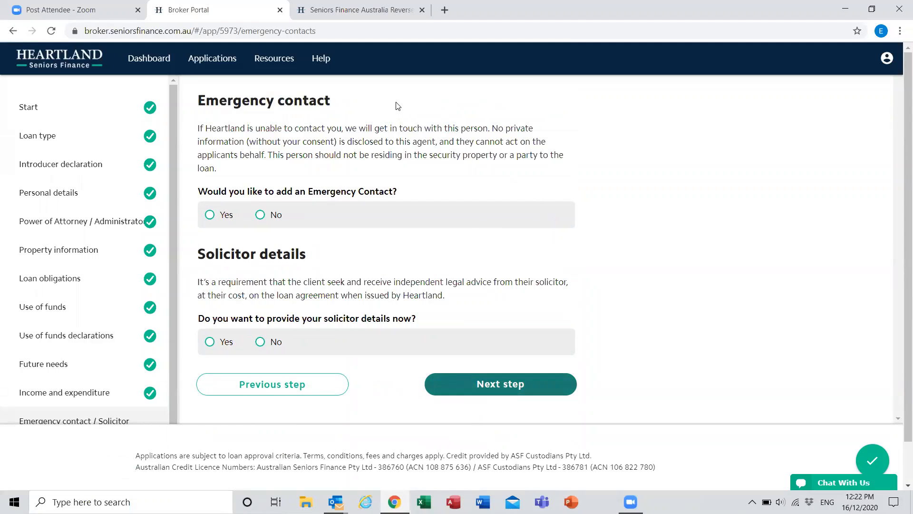
{"action": "left_click", "coordinate": [228, 216]}
{"action": "left_click", "coordinate": [273, 214]}
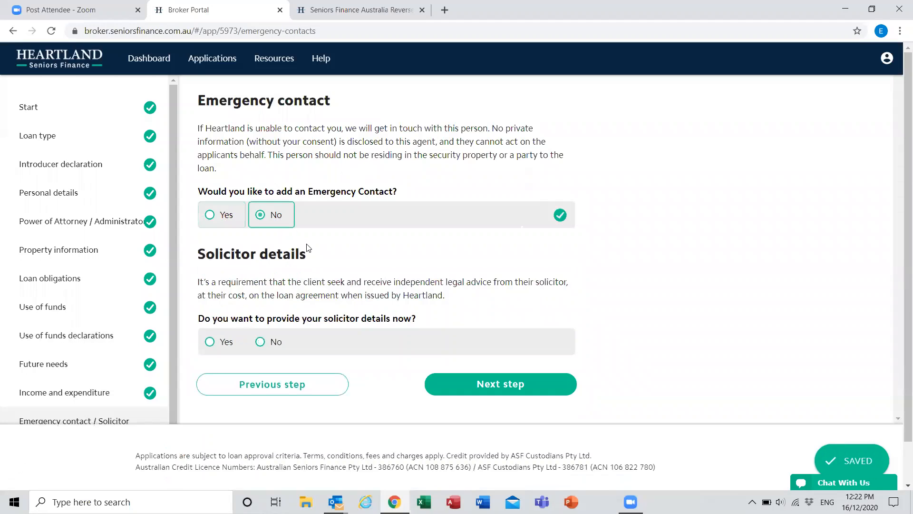
Step: Preview the solicitor detail fields, then answer No to providing the solicitor details now
{"action": "scroll", "coordinate": [330, 230], "scroll_direction": "down", "scroll_amount": 1}
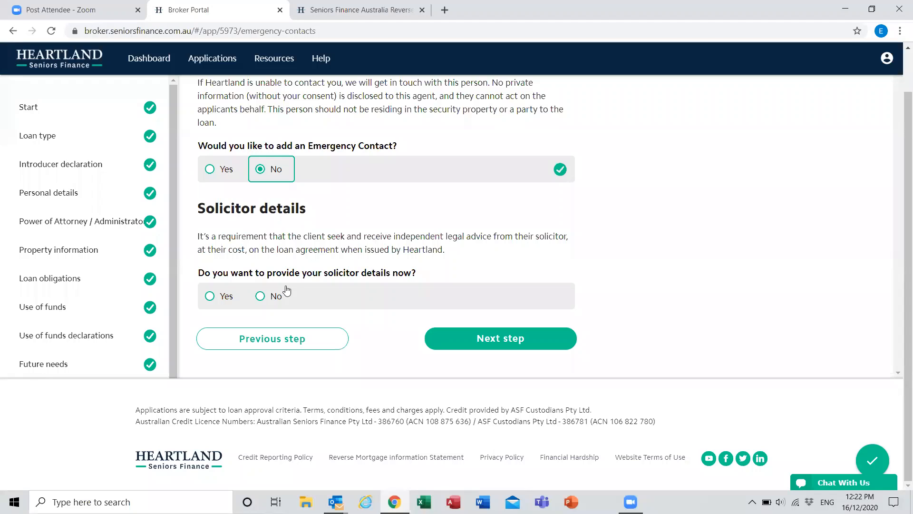
{"action": "left_click", "coordinate": [230, 298]}
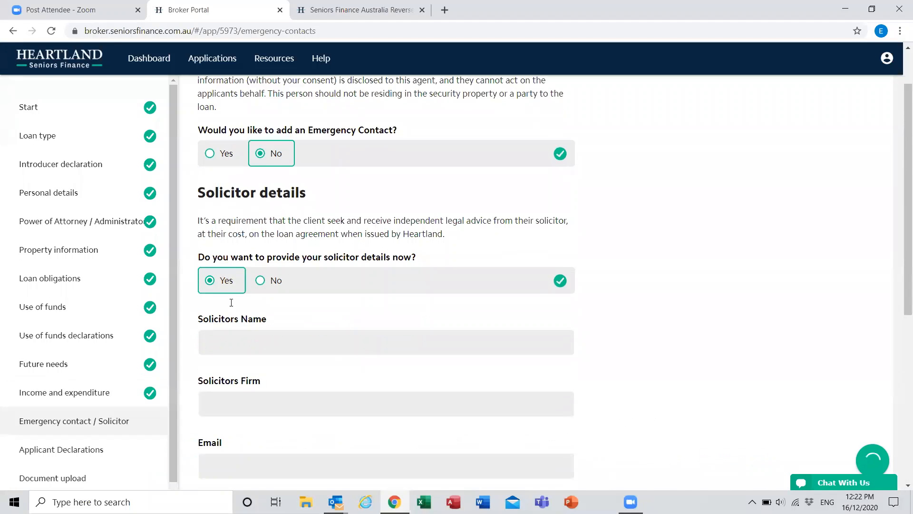
{"action": "scroll", "coordinate": [287, 392], "scroll_direction": "up", "scroll_amount": 5}
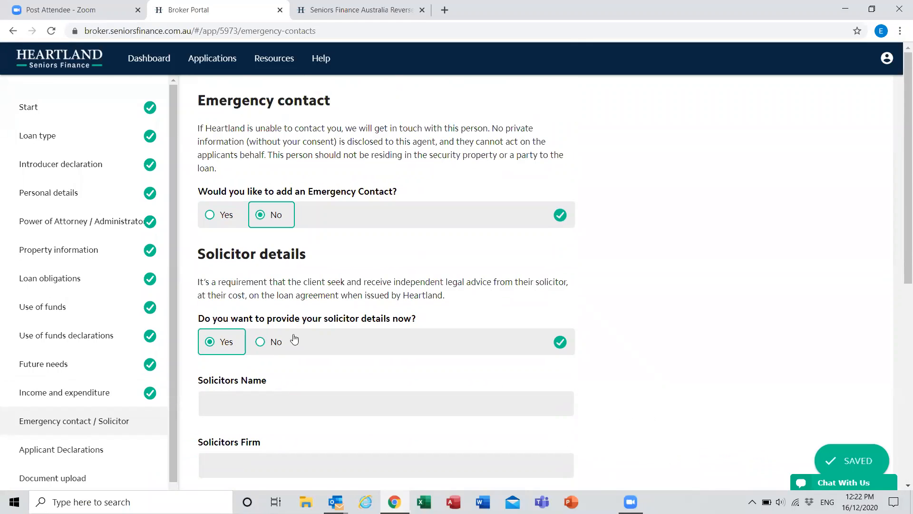
{"action": "left_click", "coordinate": [291, 341]}
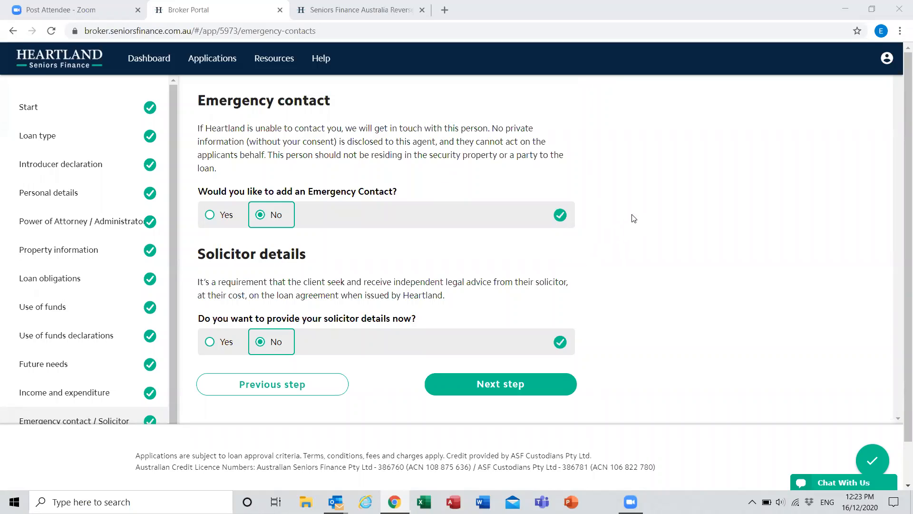
{"action": "scroll", "coordinate": [152, 335], "scroll_direction": "down", "scroll_amount": 1}
{"action": "scroll", "coordinate": [389, 395], "scroll_direction": "up", "scroll_amount": 1}
{"action": "scroll", "coordinate": [809, 330], "scroll_direction": "down", "scroll_amount": 1}
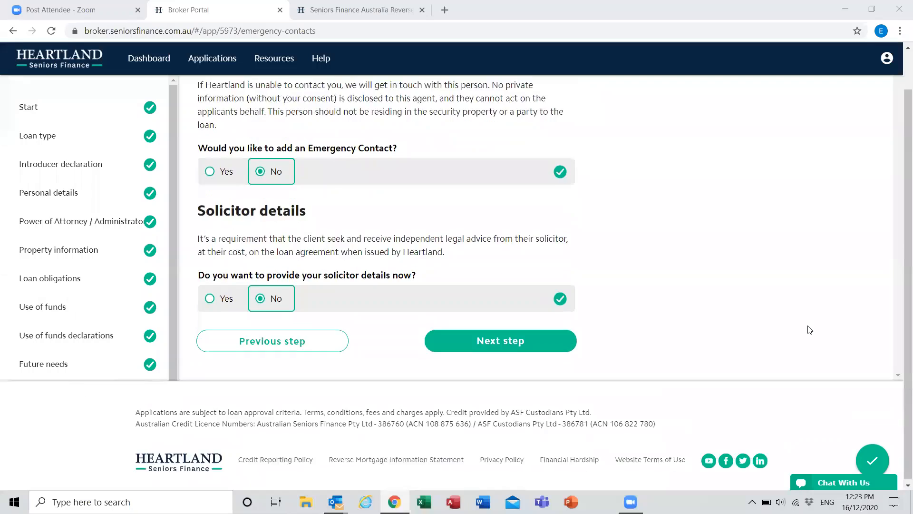
{"action": "scroll", "coordinate": [806, 327], "scroll_direction": "up", "scroll_amount": 1}
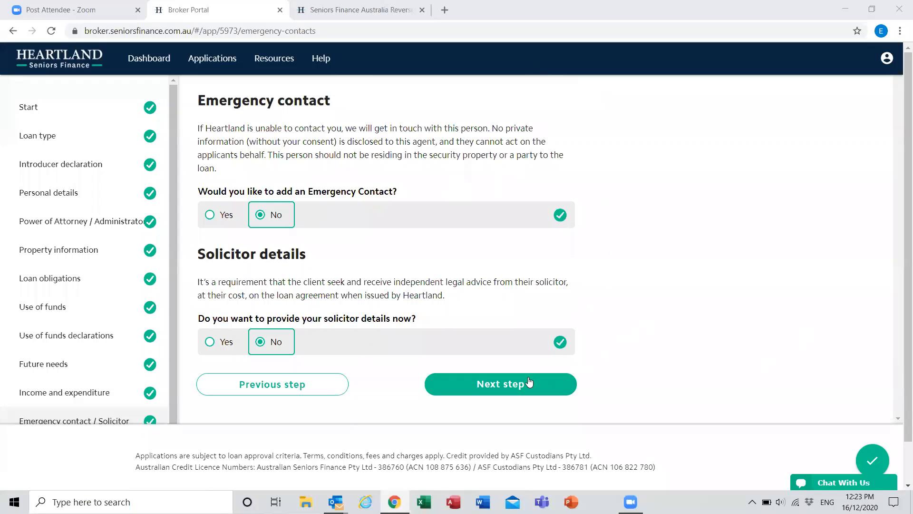
Step: Continue to the applicant declarations and accept the privacy, correct information and no-offer-of-loan statements
{"action": "left_click", "coordinate": [512, 386]}
{"action": "scroll", "coordinate": [693, 170], "scroll_direction": "down", "scroll_amount": 4}
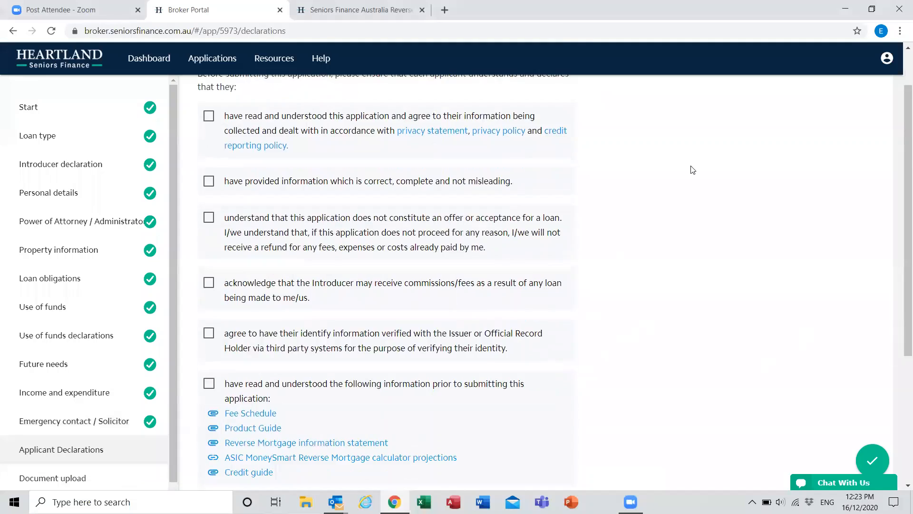
{"action": "scroll", "coordinate": [685, 226], "scroll_direction": "up", "scroll_amount": 4}
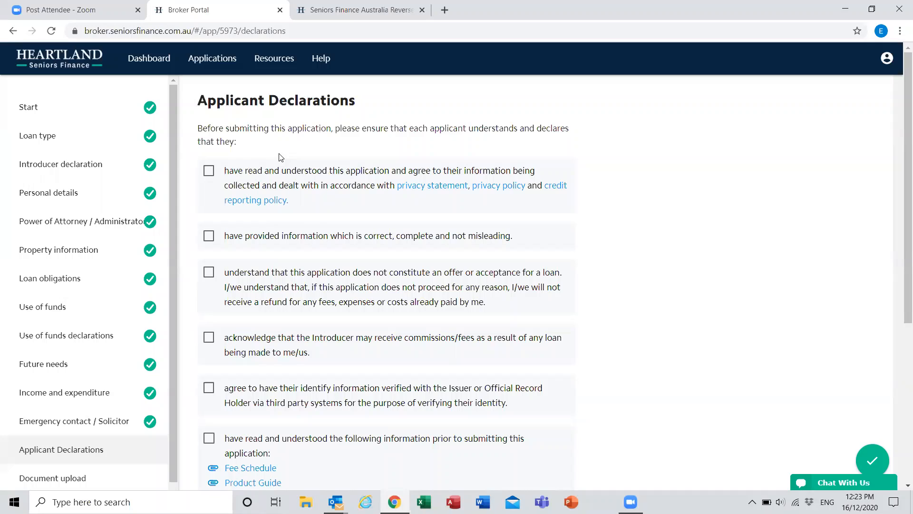
{"action": "left_click", "coordinate": [208, 173]}
{"action": "left_click", "coordinate": [211, 243]}
{"action": "scroll", "coordinate": [211, 244], "scroll_direction": "down", "scroll_amount": 1}
{"action": "left_click", "coordinate": [209, 214]}
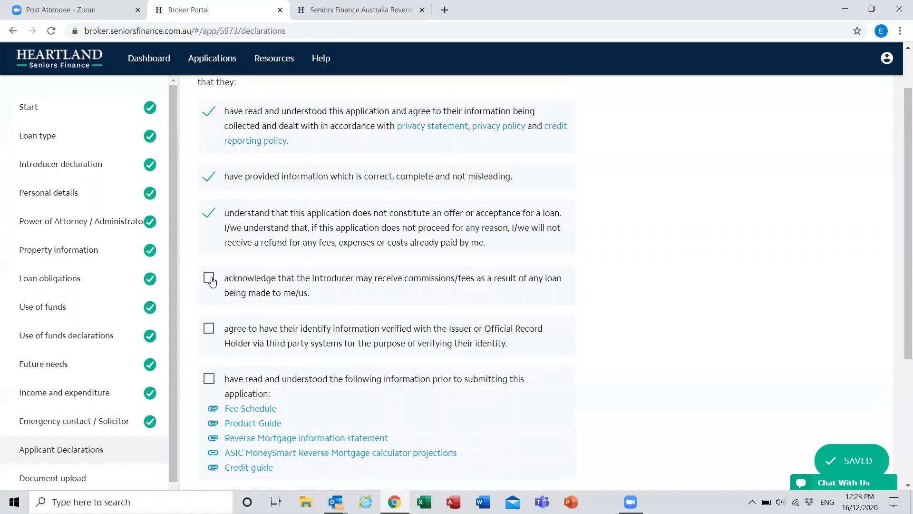
Step: Accept the remaining declarations on introducer commissions, identity verification, information documents read and consent to communications
{"action": "left_click", "coordinate": [210, 279]}
{"action": "left_click", "coordinate": [211, 332]}
{"action": "scroll", "coordinate": [210, 333], "scroll_direction": "down", "scroll_amount": 1}
{"action": "left_click", "coordinate": [208, 319]}
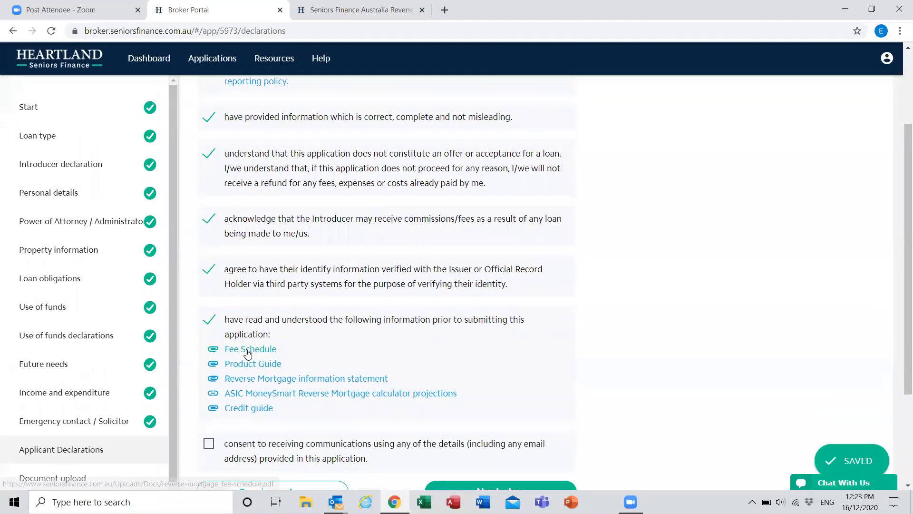
{"action": "scroll", "coordinate": [212, 379], "scroll_direction": "down", "scroll_amount": 2}
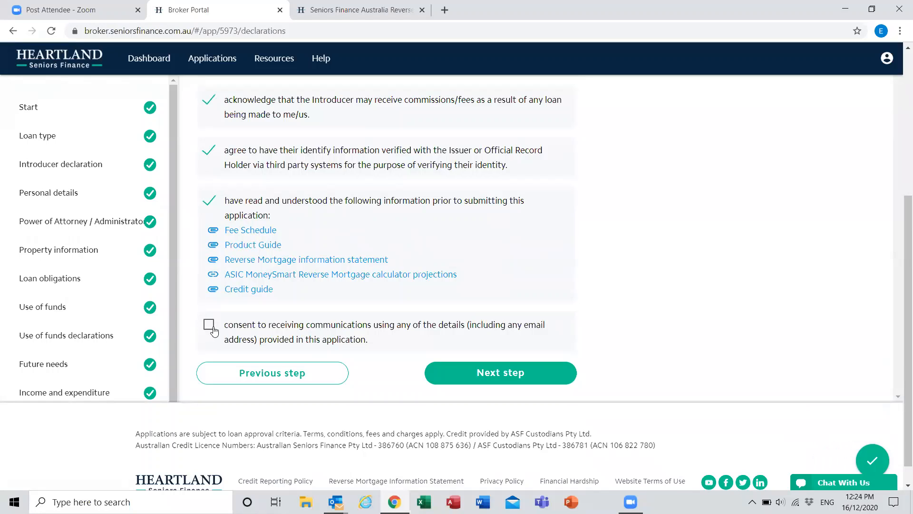
{"action": "left_click", "coordinate": [212, 328]}
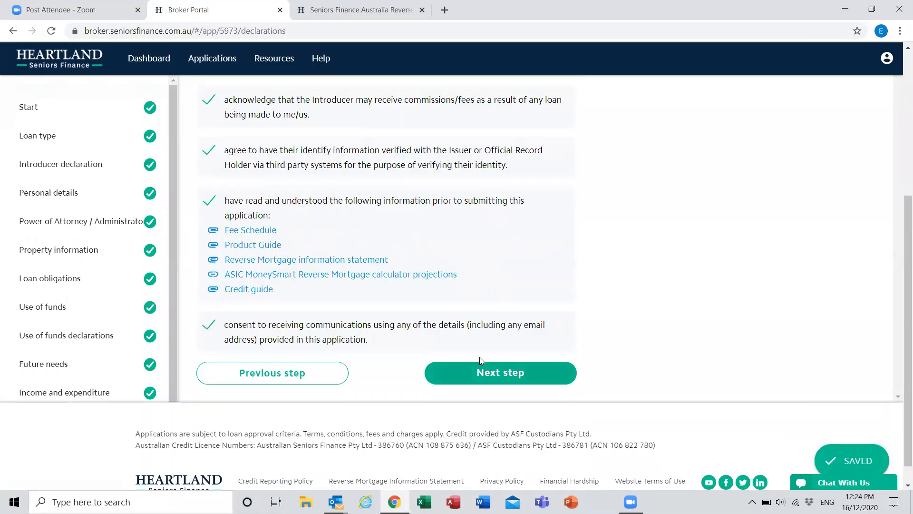
Step: Continue to the document upload section and review the list of supporting documents and the upload area
{"action": "left_click", "coordinate": [472, 385]}
{"action": "scroll", "coordinate": [617, 292], "scroll_direction": "up", "scroll_amount": 1}
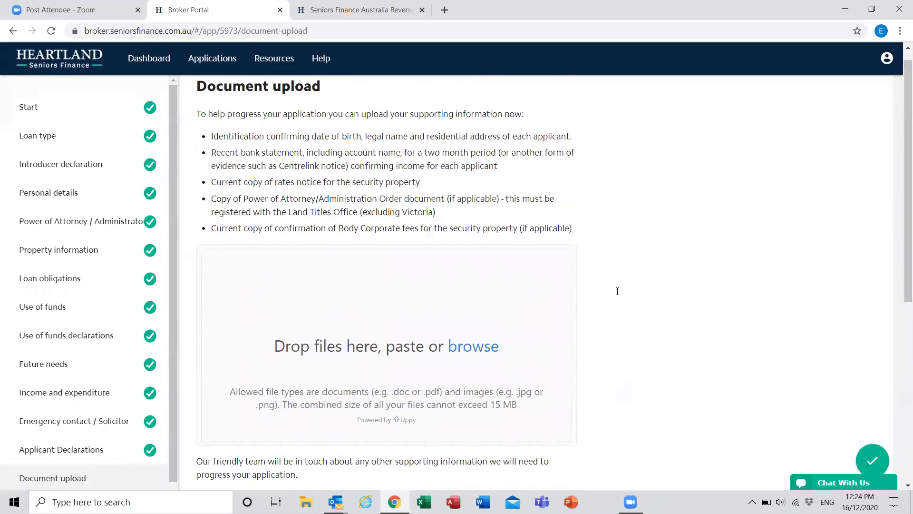
{"action": "scroll", "coordinate": [617, 292], "scroll_direction": "down", "scroll_amount": 3}
{"action": "scroll", "coordinate": [637, 257], "scroll_direction": "up", "scroll_amount": 3}
{"action": "scroll", "coordinate": [265, 269], "scroll_direction": "down", "scroll_amount": 4}
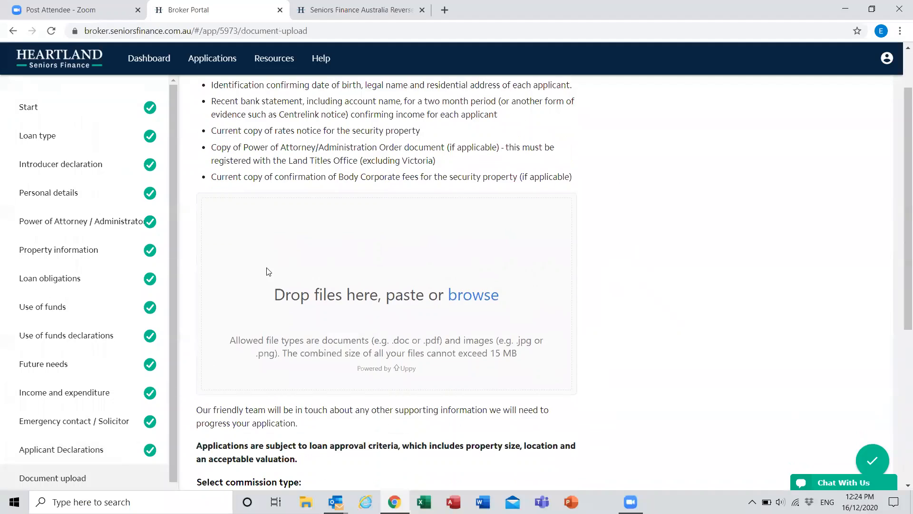
{"action": "scroll", "coordinate": [290, 197], "scroll_direction": "up", "scroll_amount": 4}
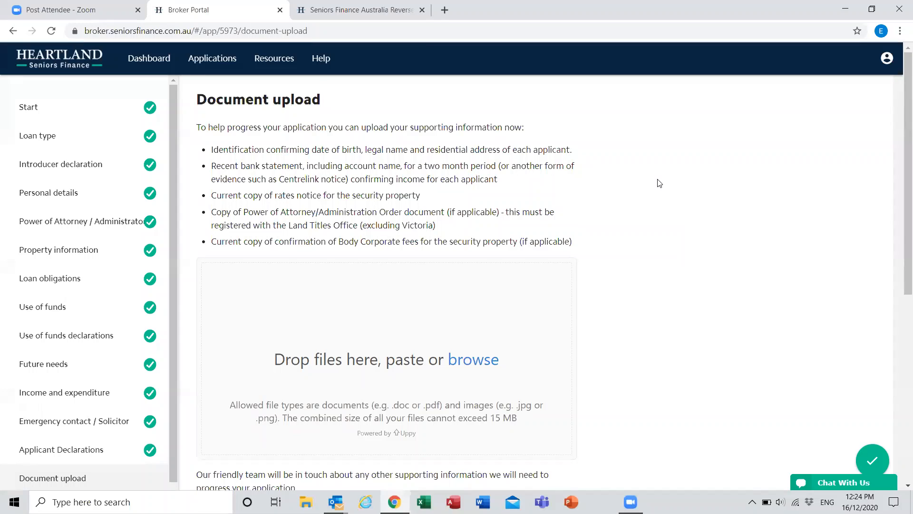
Step: Choose Upfront & Trail Commission as the commission type and accept the statement on reading the application and privacy terms
{"action": "scroll", "coordinate": [656, 183], "scroll_direction": "down", "scroll_amount": 4}
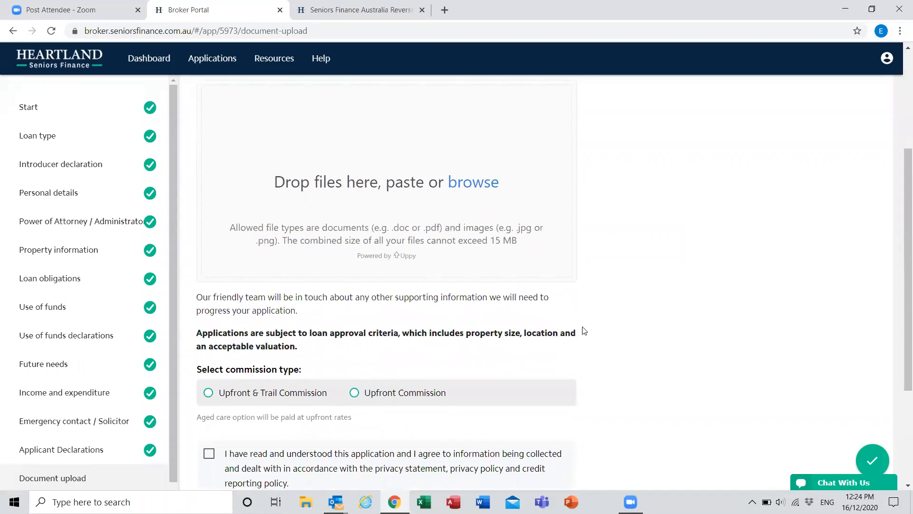
{"action": "scroll", "coordinate": [475, 324], "scroll_direction": "down", "scroll_amount": 1}
{"action": "scroll", "coordinate": [225, 282], "scroll_direction": "down", "scroll_amount": 1}
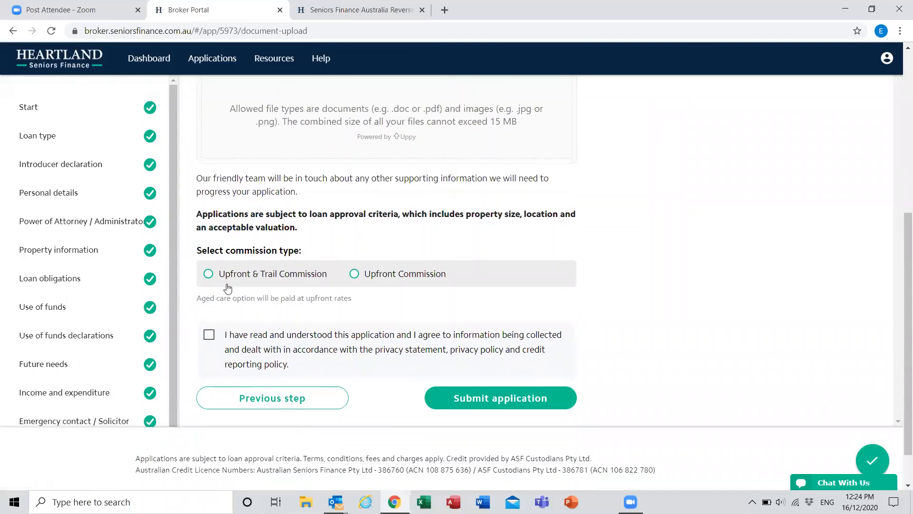
{"action": "left_click", "coordinate": [227, 280]}
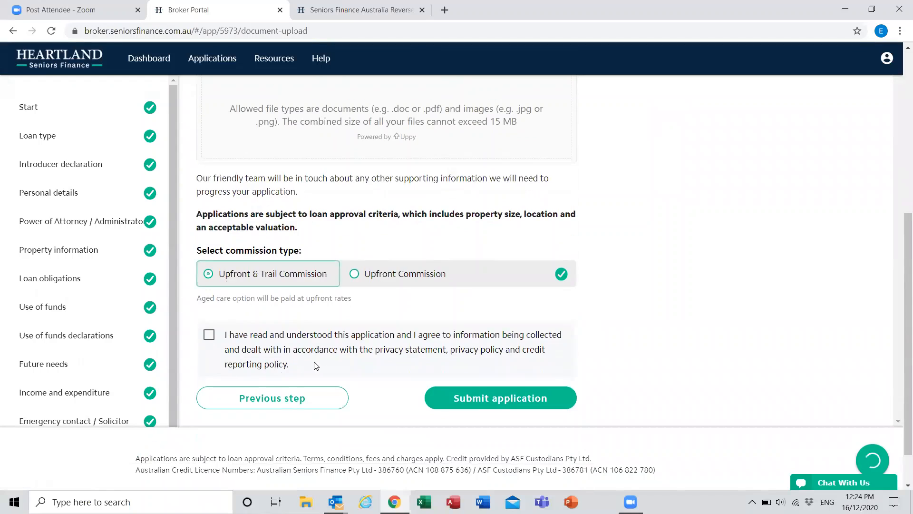
{"action": "left_click", "coordinate": [211, 338]}
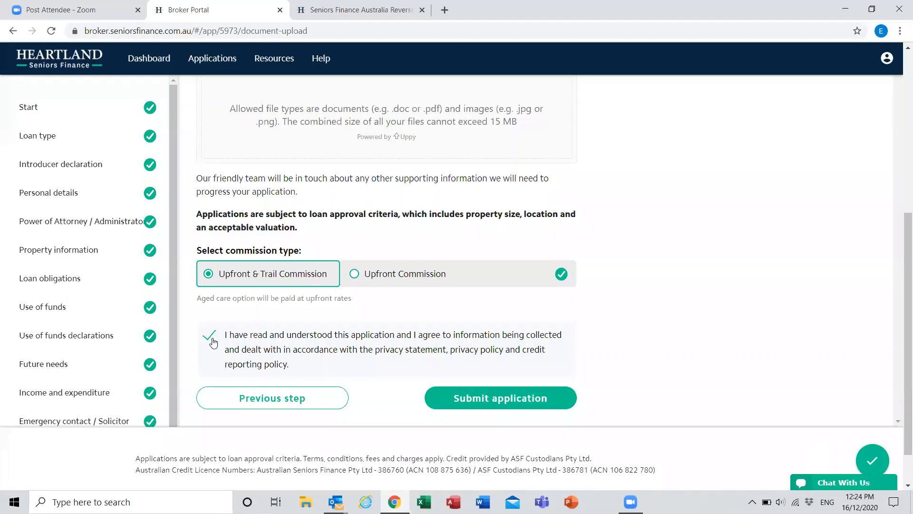
Step: Check that every application section is complete and submit the application
{"action": "scroll", "coordinate": [213, 343], "scroll_direction": "down", "scroll_amount": 1}
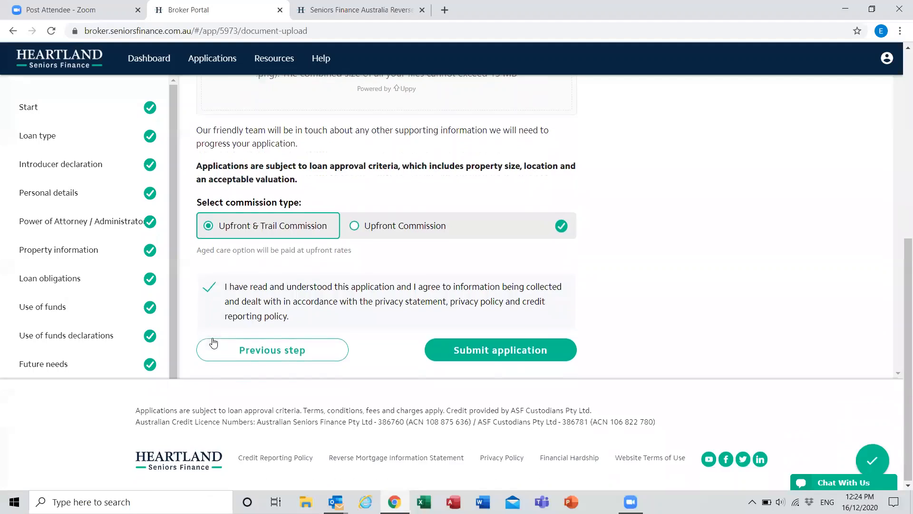
{"action": "scroll", "coordinate": [228, 401], "scroll_direction": "up", "scroll_amount": 2}
{"action": "scroll", "coordinate": [570, 341], "scroll_direction": "down", "scroll_amount": 1}
{"action": "scroll", "coordinate": [71, 247], "scroll_direction": "down", "scroll_amount": 2}
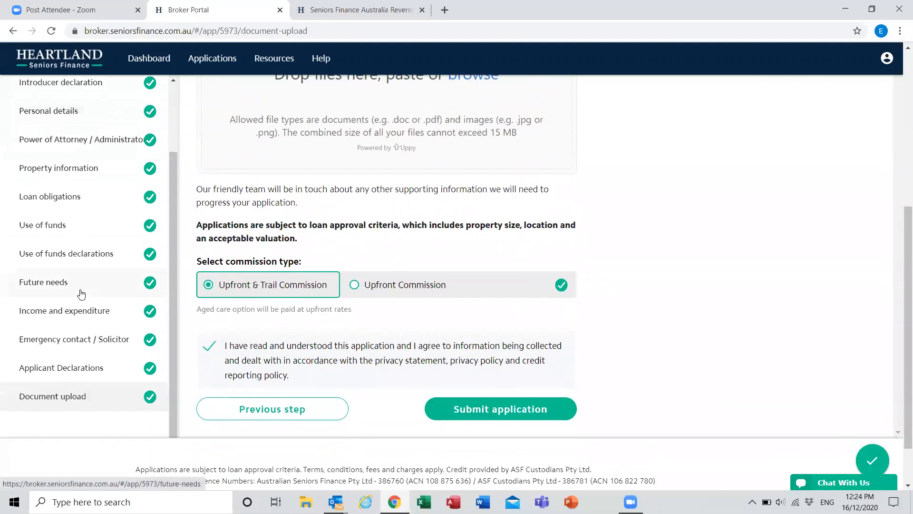
{"action": "scroll", "coordinate": [90, 300], "scroll_direction": "up", "scroll_amount": 3}
{"action": "scroll", "coordinate": [647, 263], "scroll_direction": "up", "scroll_amount": 4}
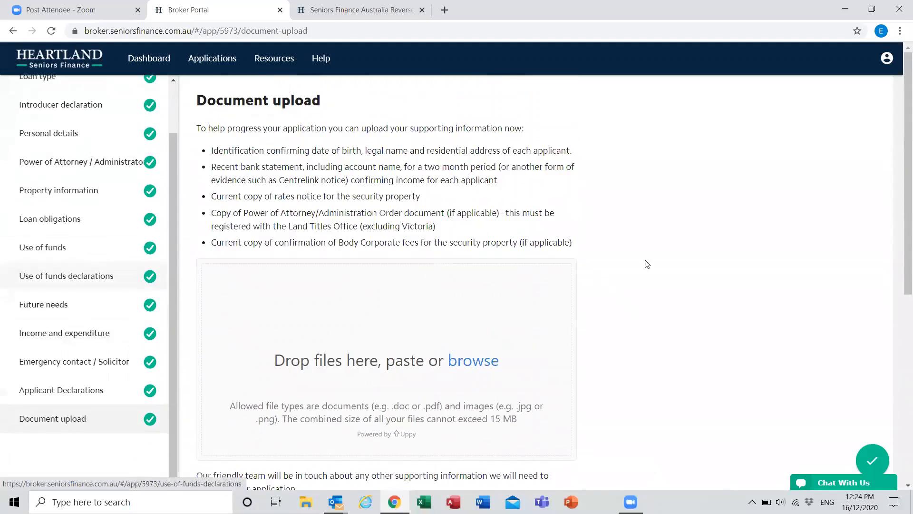
{"action": "scroll", "coordinate": [508, 403], "scroll_direction": "down", "scroll_amount": 8}
{"action": "left_click", "coordinate": [508, 403]}
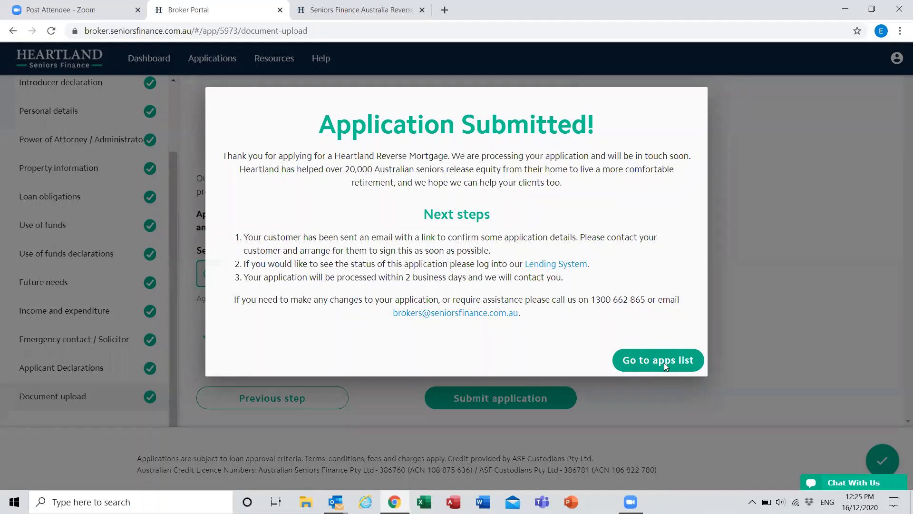
Step: Go from the submission notice to the applications list and view its most recent entries
{"action": "left_click", "coordinate": [664, 362]}
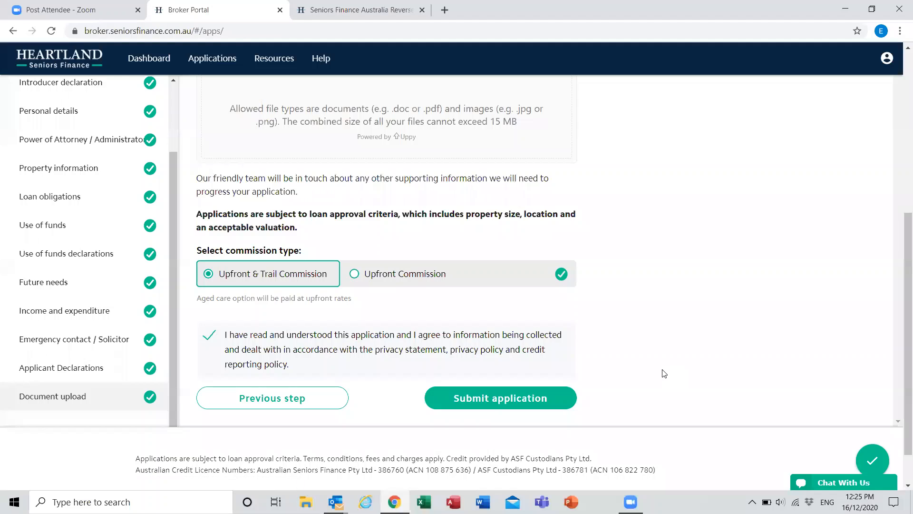
{"action": "scroll", "coordinate": [664, 373], "scroll_direction": "up", "scroll_amount": 2}
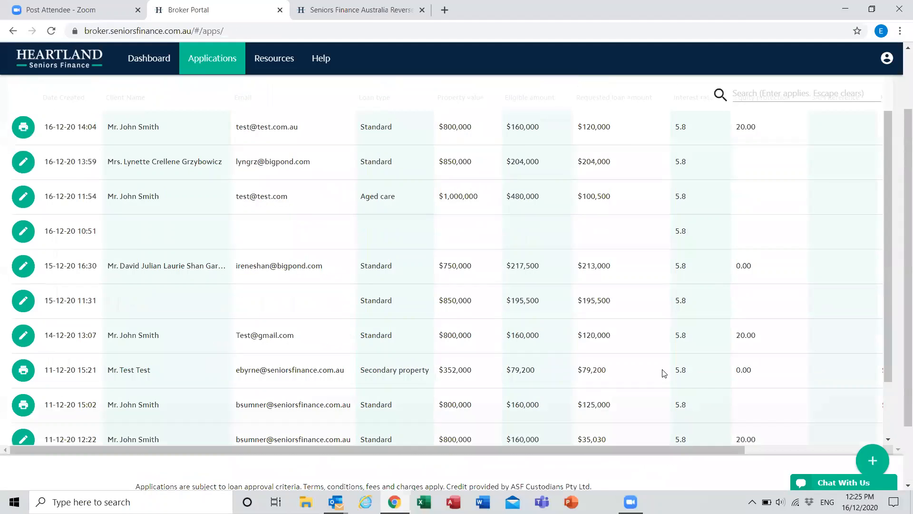
{"action": "scroll", "coordinate": [664, 373], "scroll_direction": "up", "scroll_amount": 2}
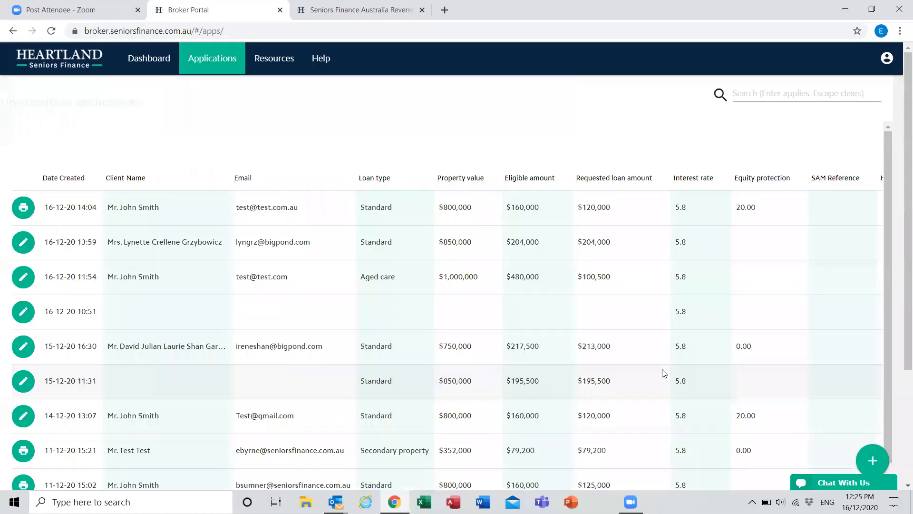
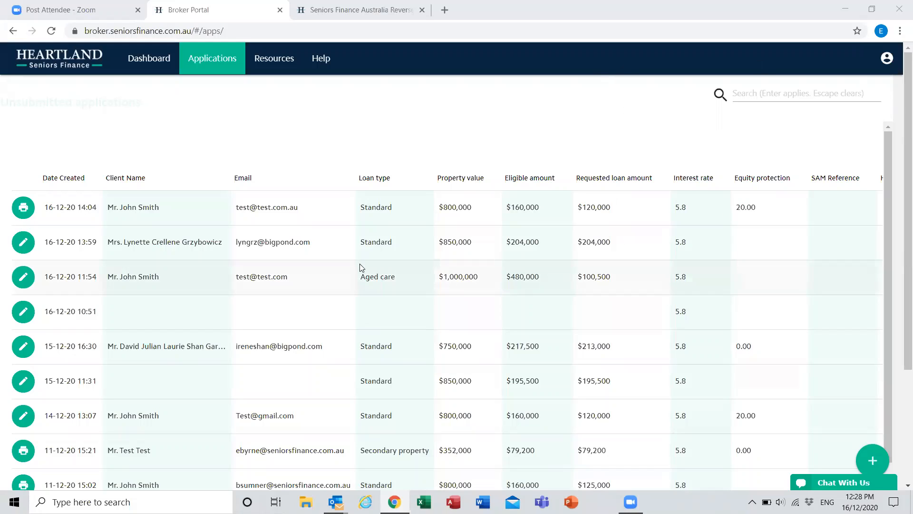
Step: Start a new application from the applications list and set the number of borrowers to Two
{"action": "left_click", "coordinate": [208, 58]}
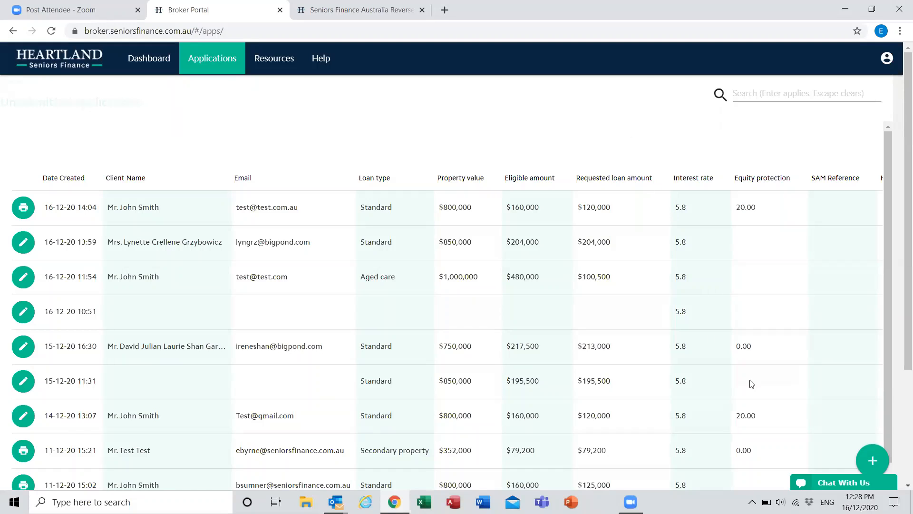
{"action": "left_click", "coordinate": [870, 460]}
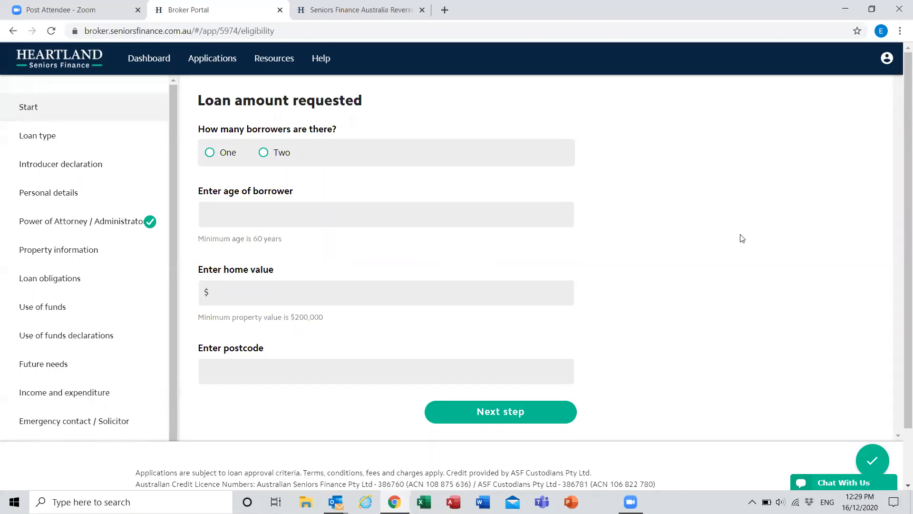
{"action": "left_click", "coordinate": [264, 153]}
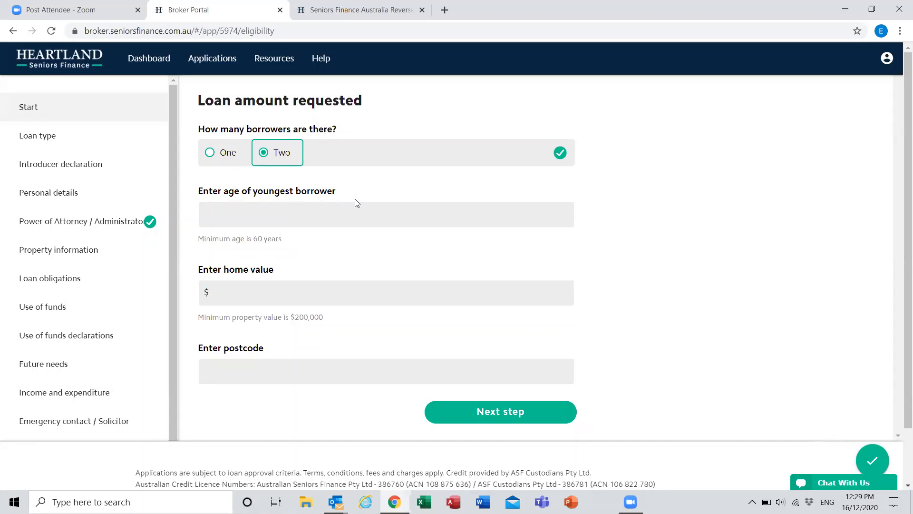
Step: Try 50 as the age of the youngest borrower to test the minimum age check
{"action": "left_click", "coordinate": [336, 211]}
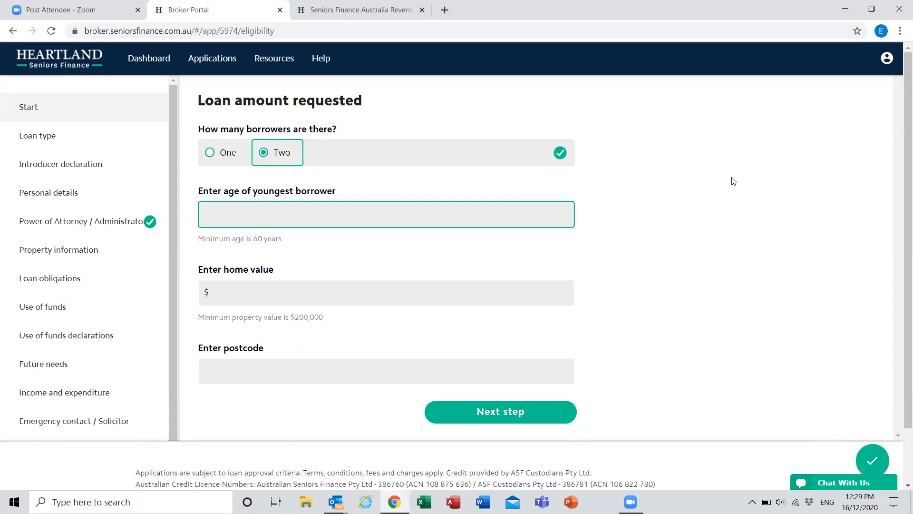
{"action": "type", "text": "75"}
{"action": "key", "text": "BackSpace"}
{"action": "key", "text": "BackSpace"}
{"action": "type", "text": "50"}
{"action": "key", "text": "Tab"}
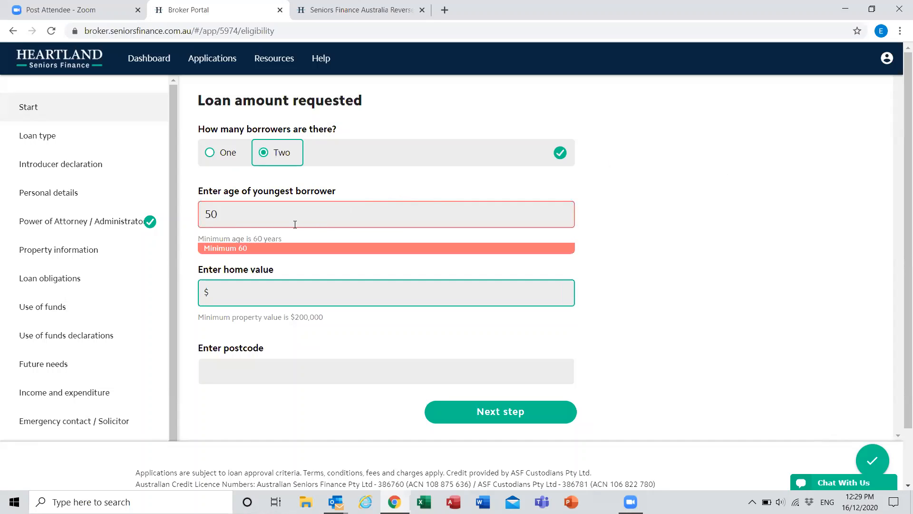
Step: Set the youngest borrower's age to 75 and the home value to $352 000
{"action": "key", "text": "shift+Tab"}
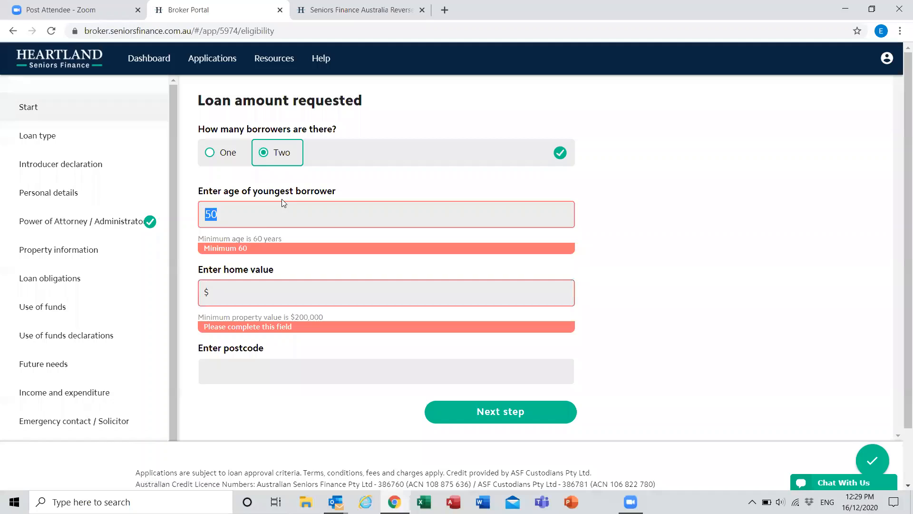
{"action": "type", "text": "75"}
{"action": "left_click", "coordinate": [249, 289]}
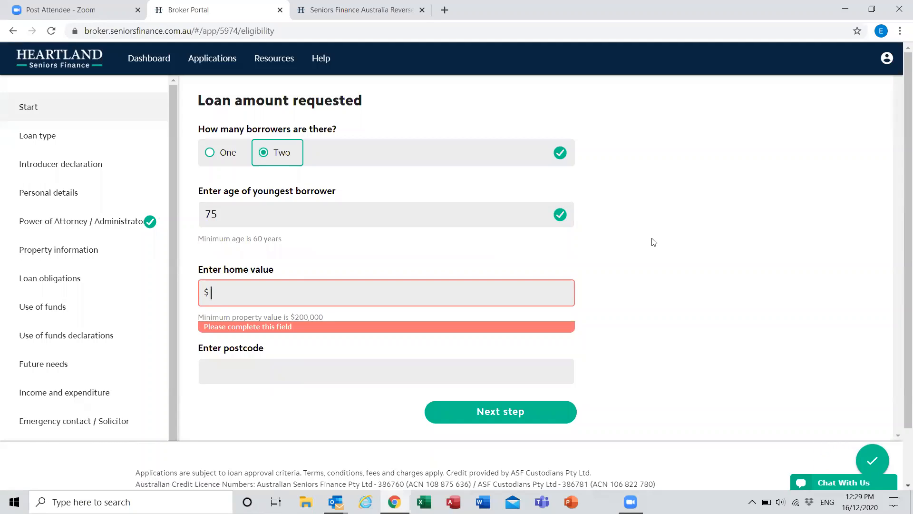
{"action": "type", "text": "352 000"}
{"action": "key", "text": "Tab"}
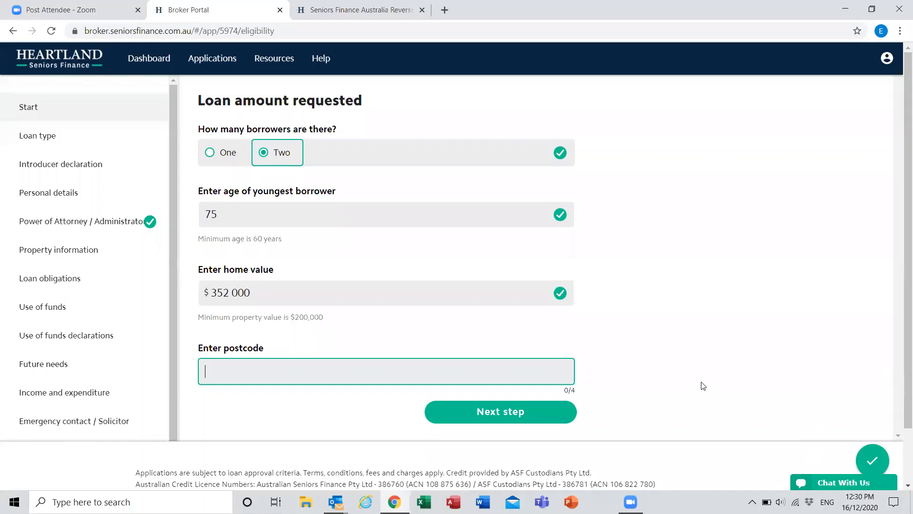
Step: Test the postcode eligibility check with 4221 and with 2333
{"action": "type", "text": "4221"}
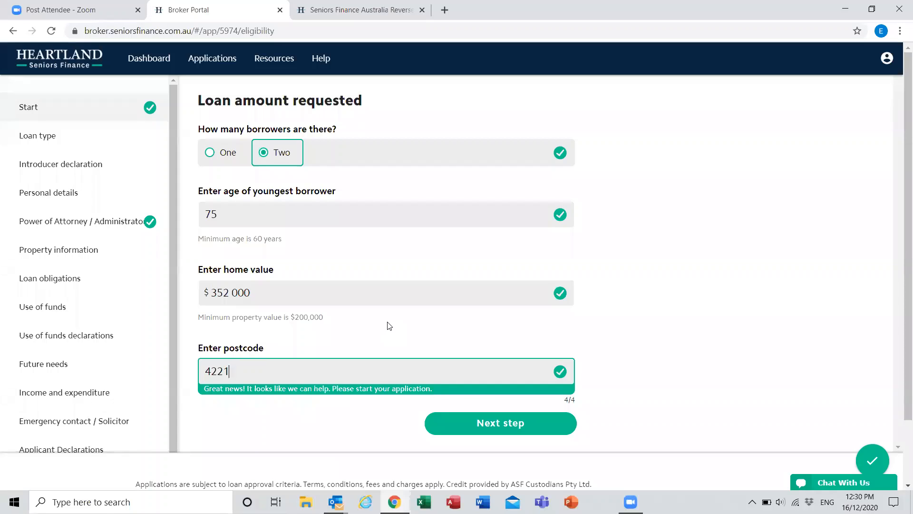
{"action": "key", "text": "BackSpace"}
{"action": "key", "text": "BackSpace"}
{"action": "key", "text": "BackSpace"}
{"action": "key", "text": "BackSpace"}
{"action": "type", "text": "2333"}
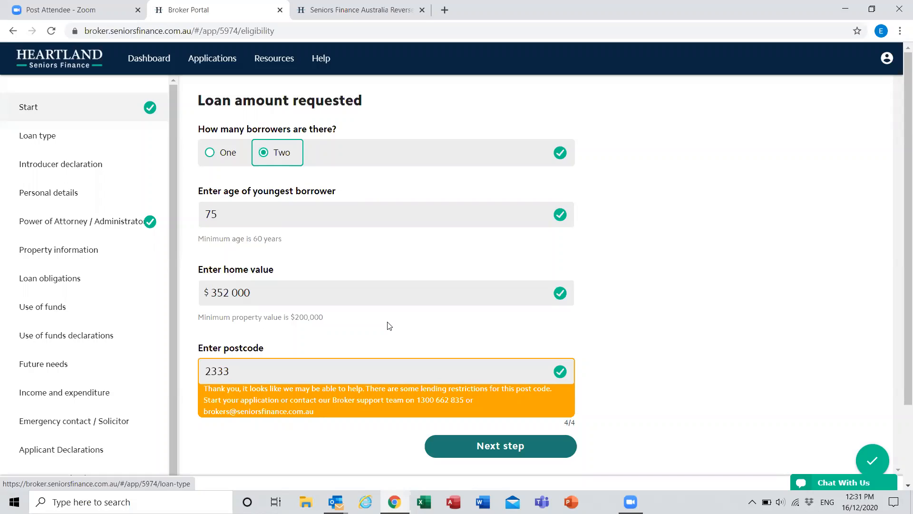
Step: Try 2360 as the postcode to test its lending eligibility
{"action": "left_click", "coordinate": [369, 360]}
{"action": "key", "text": "BackSpace"}
{"action": "key", "text": "BackSpace"}
{"action": "key", "text": "BackSpace"}
{"action": "key", "text": "BackSpace"}
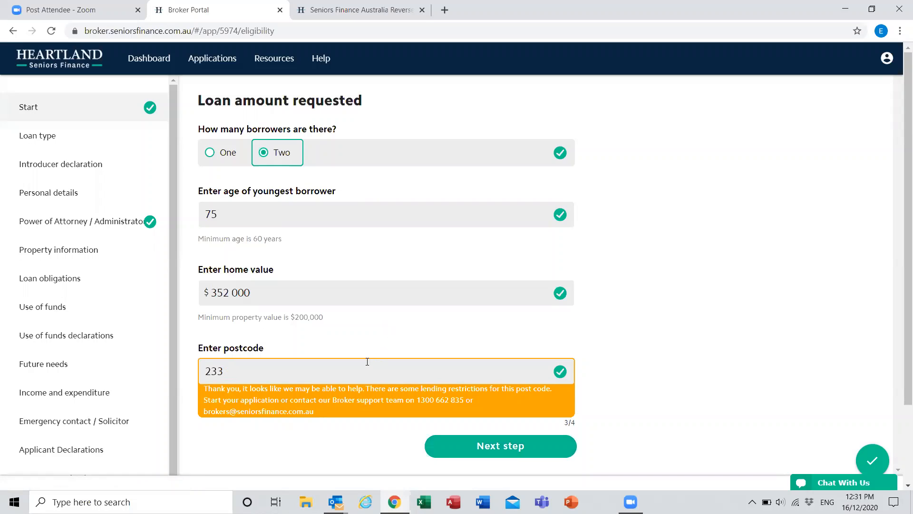
{"action": "type", "text": "2360"}
{"action": "key", "text": "Tab"}
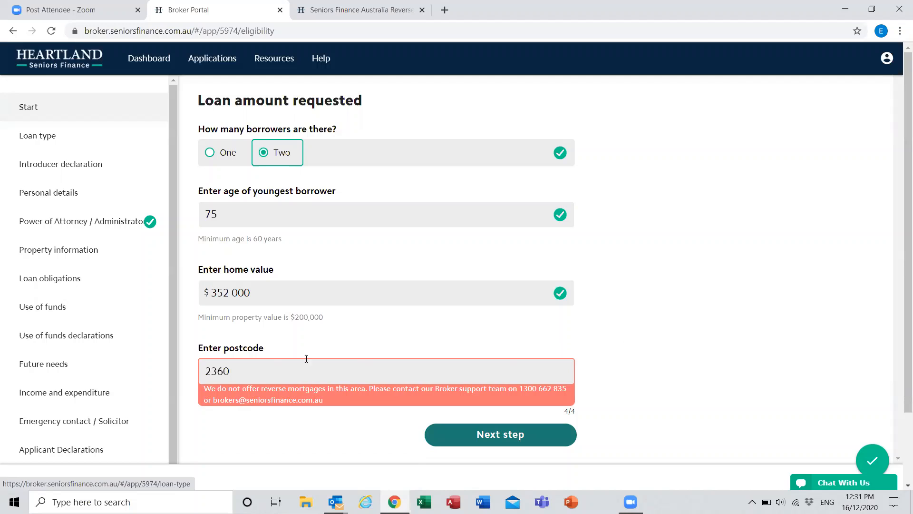
Step: Set the postcode to 4221 and continue to the loan type section
{"action": "double_click", "coordinate": [200, 360]}
{"action": "type", "text": "2"}
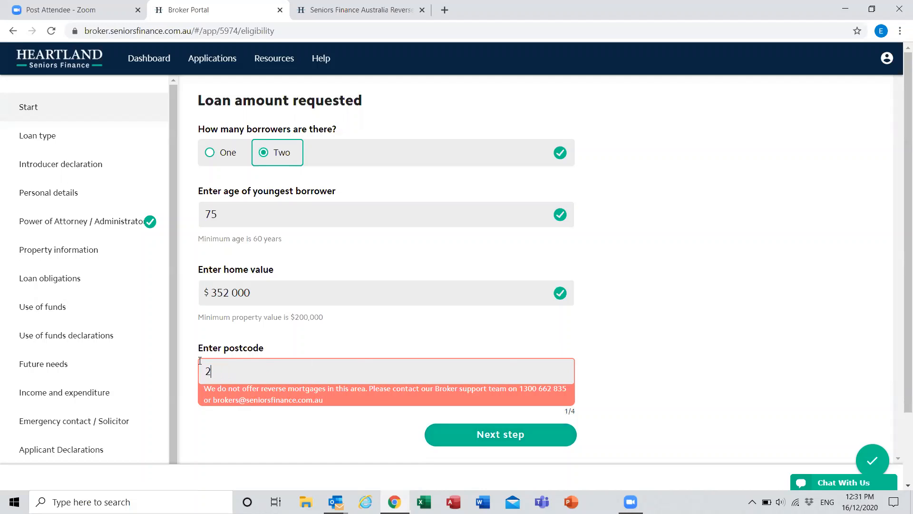
{"action": "key", "text": "BackSpace"}
{"action": "type", "text": "4221"}
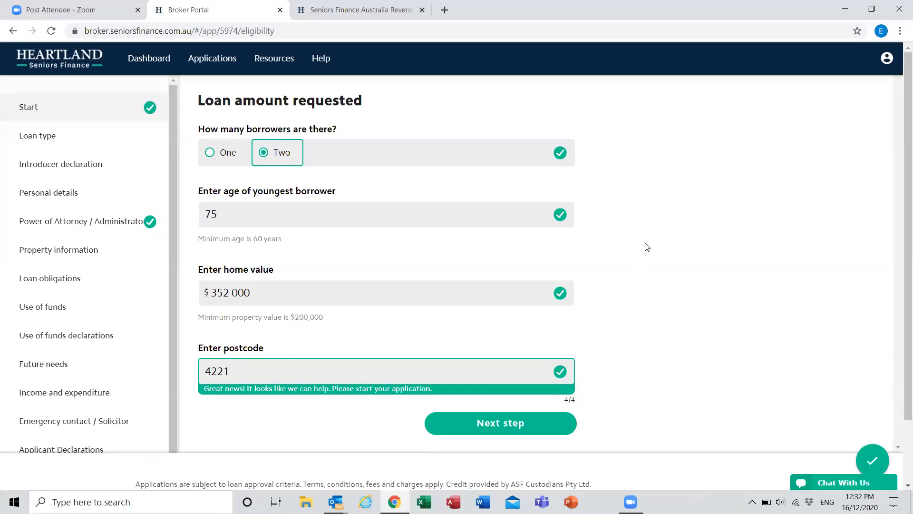
{"action": "left_click", "coordinate": [572, 426]}
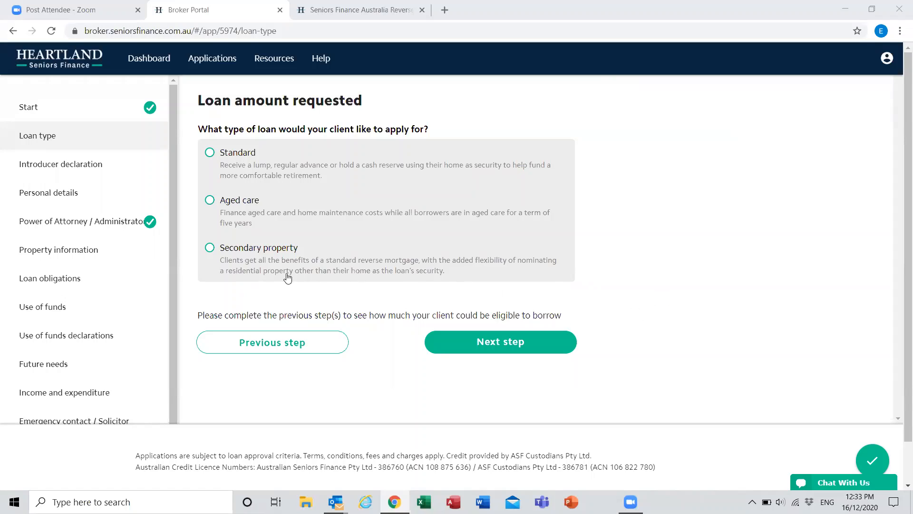
Step: Choose Secondary property as the loan type, request a loan of $79 200 and continue to the introducer declaration
{"action": "left_click", "coordinate": [209, 248]}
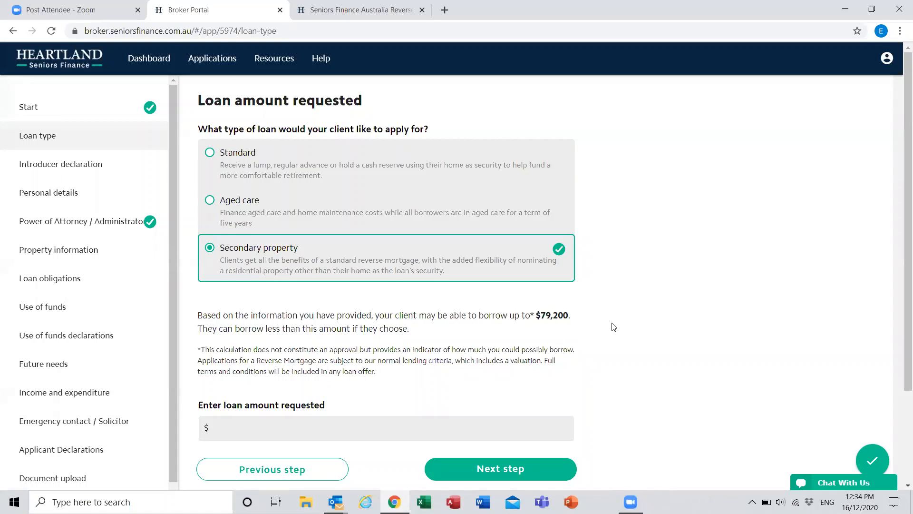
{"action": "scroll", "coordinate": [573, 337], "scroll_direction": "down", "scroll_amount": 3}
{"action": "left_click", "coordinate": [552, 308]}
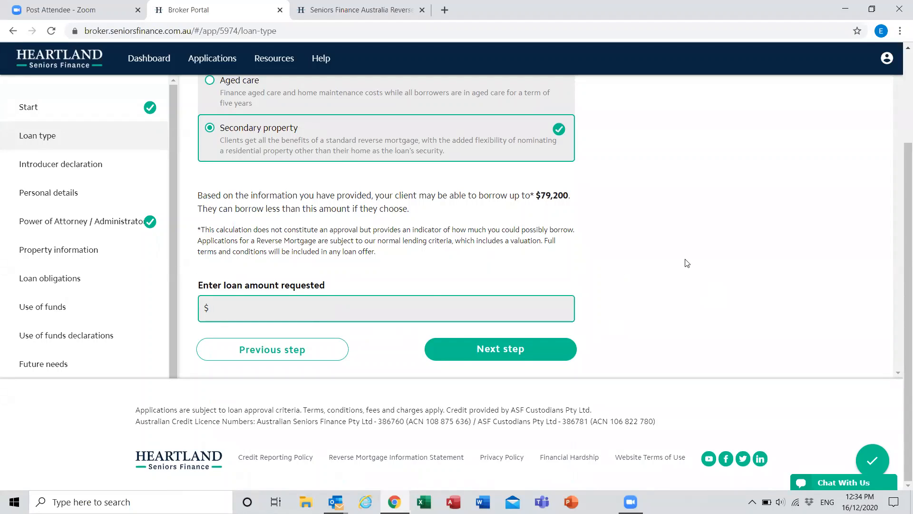
{"action": "type", "text": "79 200"}
{"action": "left_click", "coordinate": [673, 299]}
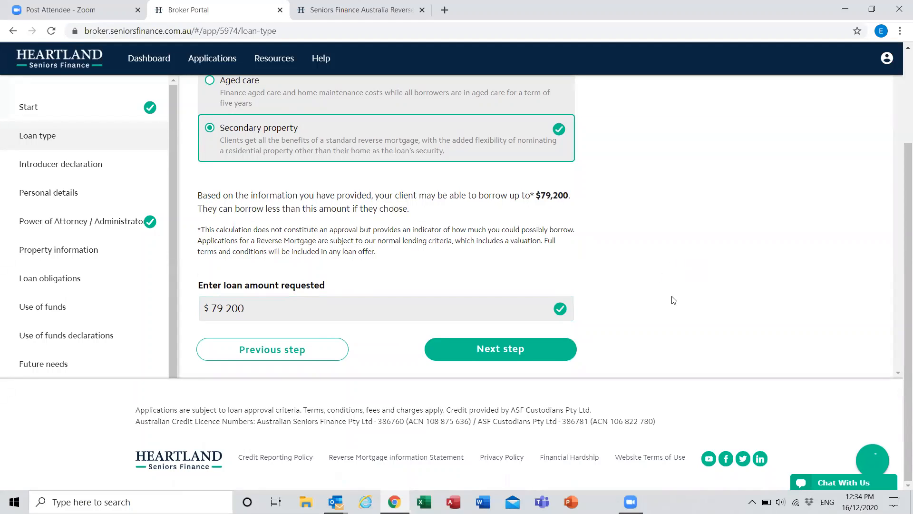
{"action": "left_click", "coordinate": [548, 357]}
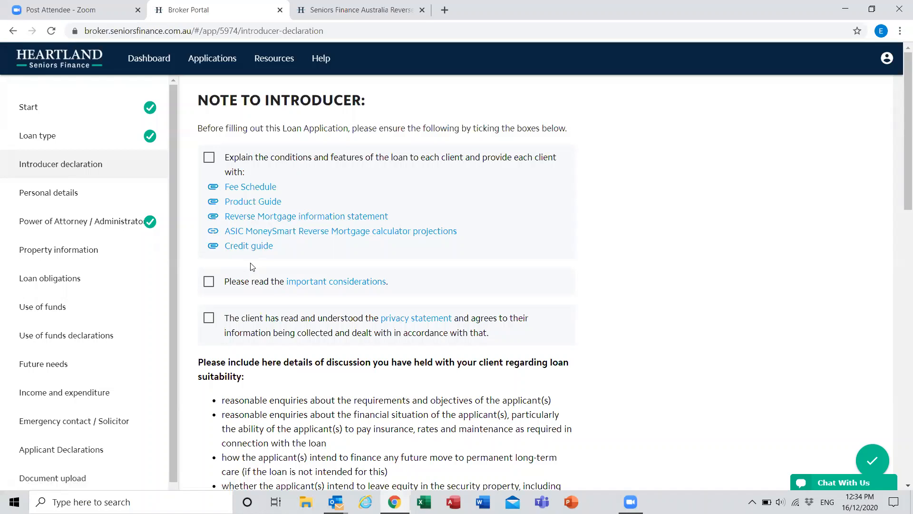
Step: View the Fee Schedule document linked in the introducer note and return to the application
{"action": "left_click", "coordinate": [265, 189]}
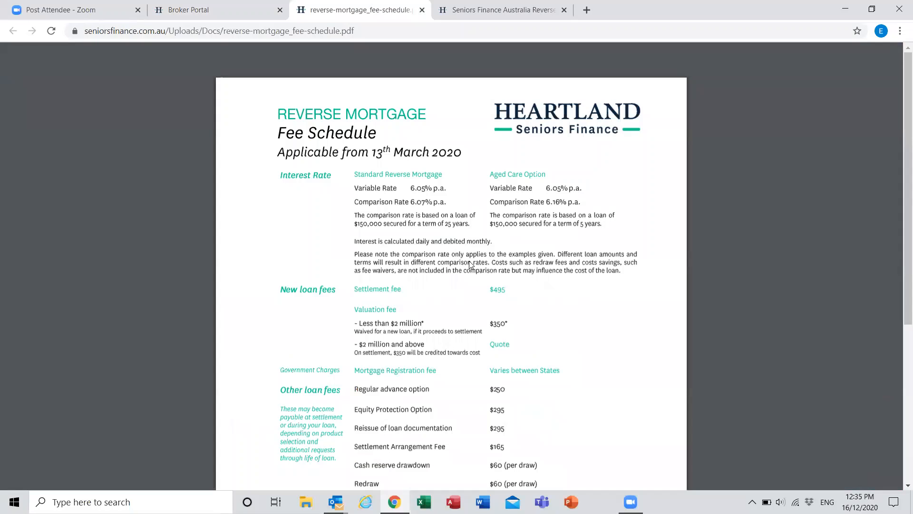
{"action": "mouse_move", "coordinate": [276, 58]}
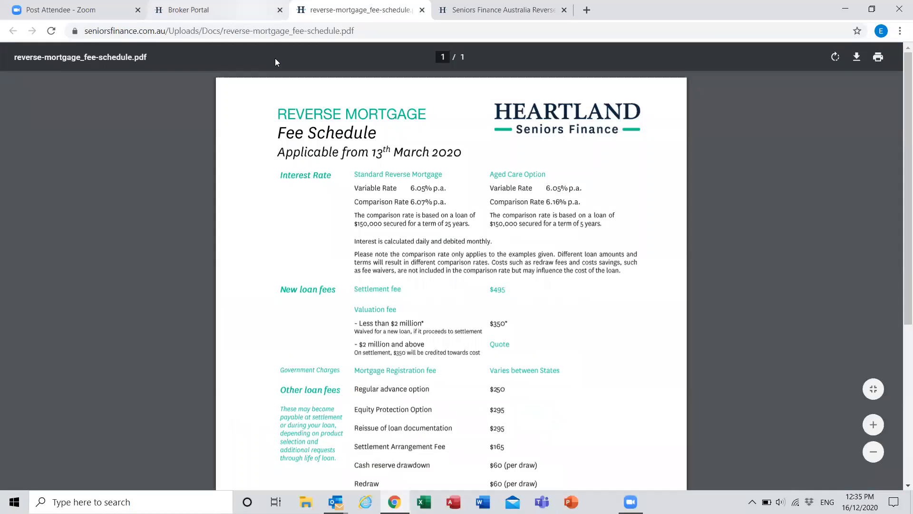
{"action": "left_click", "coordinate": [228, 10]}
Step: Tick the introducer confirmations on explaining the loan conditions, reading the important considerations and the client's acceptance of the privacy statement
{"action": "left_click", "coordinate": [207, 160]}
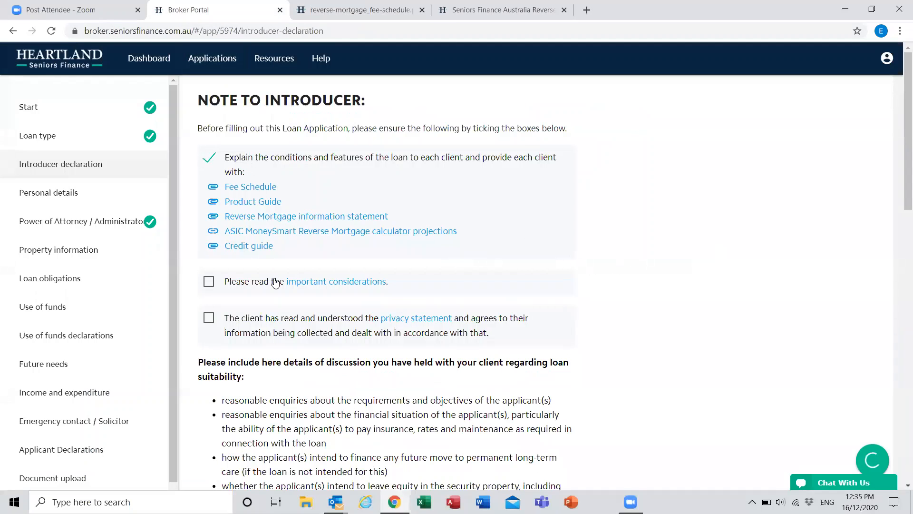
{"action": "scroll", "coordinate": [276, 283], "scroll_direction": "down", "scroll_amount": 1}
{"action": "left_click", "coordinate": [210, 224]}
{"action": "left_click", "coordinate": [208, 262]}
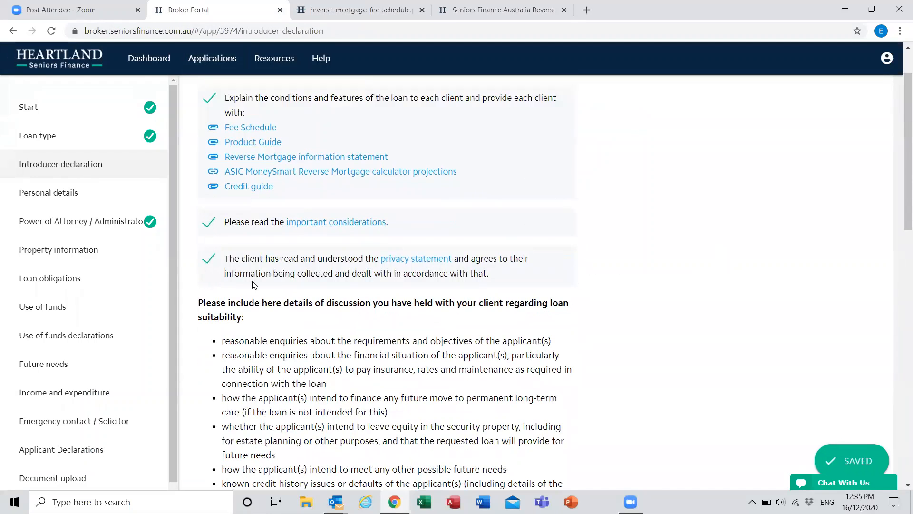
Step: Enter "Details" as the record of the loan suitability discussion held with the client
{"action": "scroll", "coordinate": [492, 276], "scroll_direction": "down", "scroll_amount": 1}
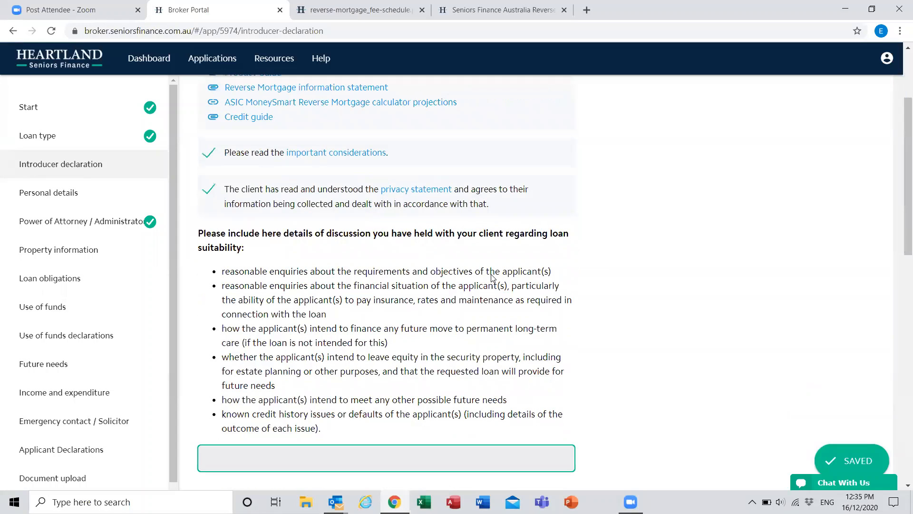
{"action": "scroll", "coordinate": [653, 249], "scroll_direction": "down", "scroll_amount": 2}
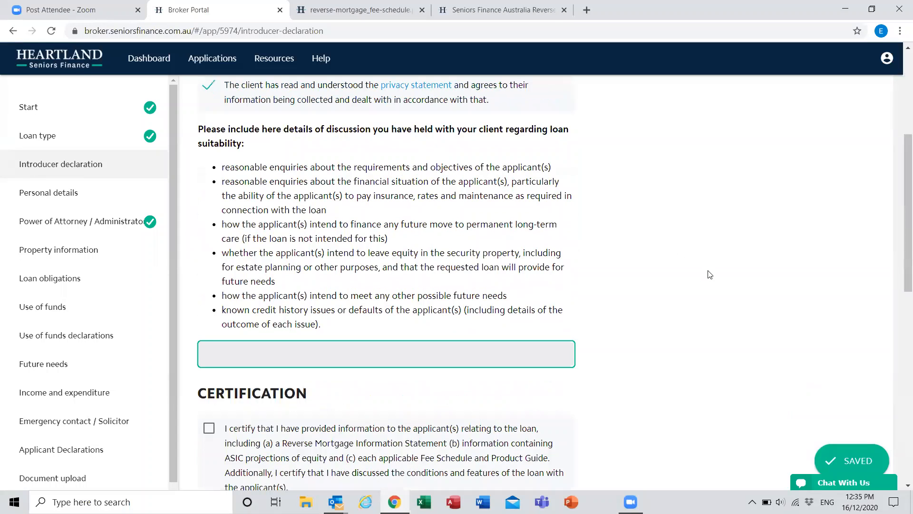
{"action": "scroll", "coordinate": [709, 275], "scroll_direction": "down", "scroll_amount": 1}
{"action": "scroll", "coordinate": [709, 275], "scroll_direction": "up", "scroll_amount": 2}
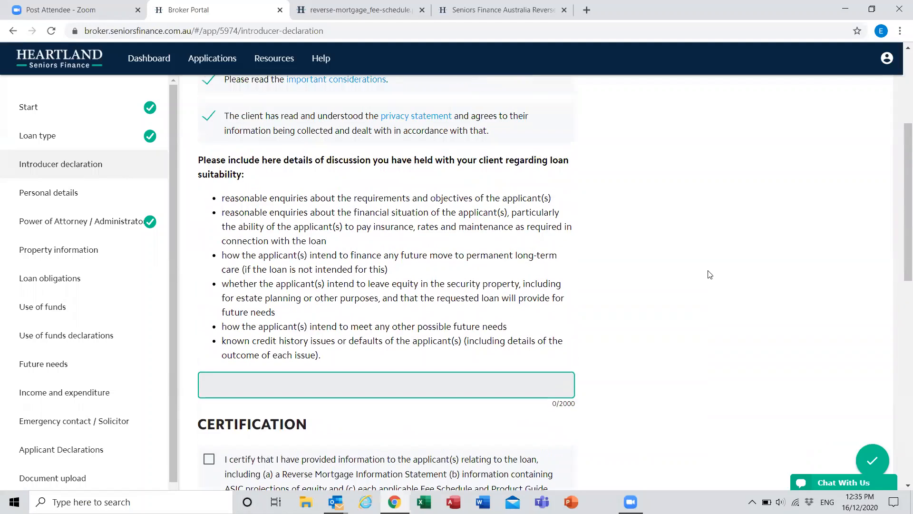
{"action": "scroll", "coordinate": [708, 275], "scroll_direction": "down", "scroll_amount": 1}
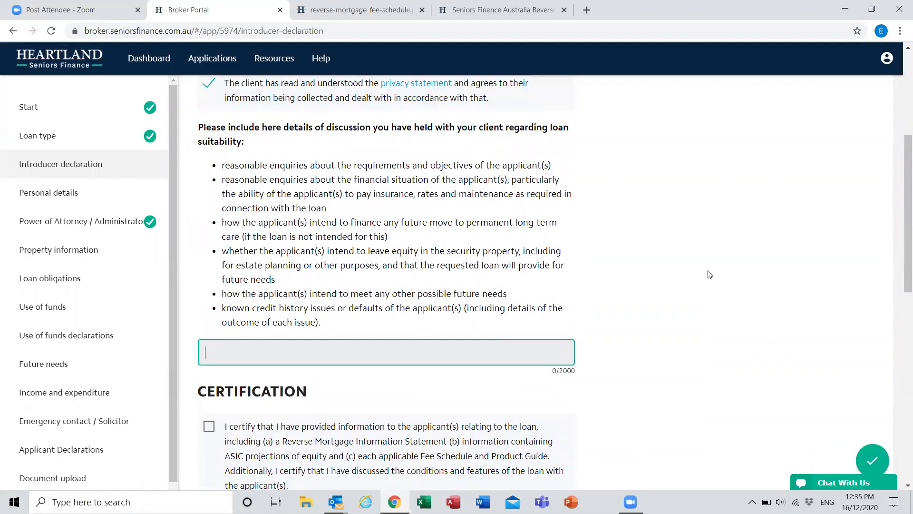
{"action": "type", "text": "Details"}
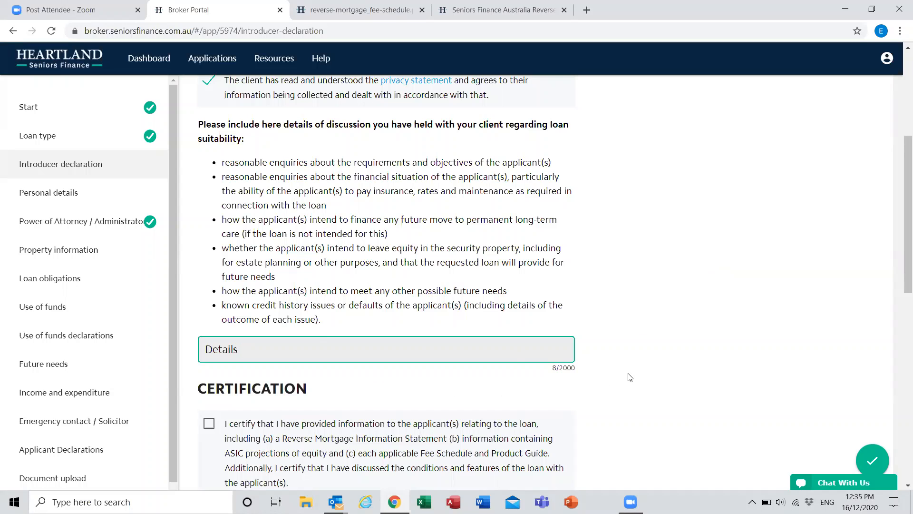
{"action": "left_click", "coordinate": [692, 369]}
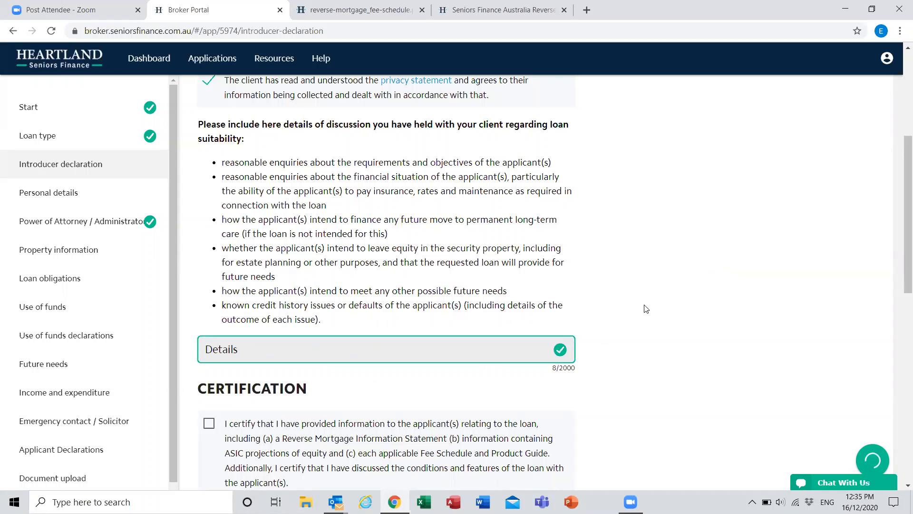
Step: Tick the certifications on information provided, reasonable enquiries and Government income support advice, and continue to the personal details
{"action": "scroll", "coordinate": [652, 306], "scroll_direction": "down", "scroll_amount": 2}
{"action": "scroll", "coordinate": [219, 131], "scroll_direction": "down", "scroll_amount": 3}
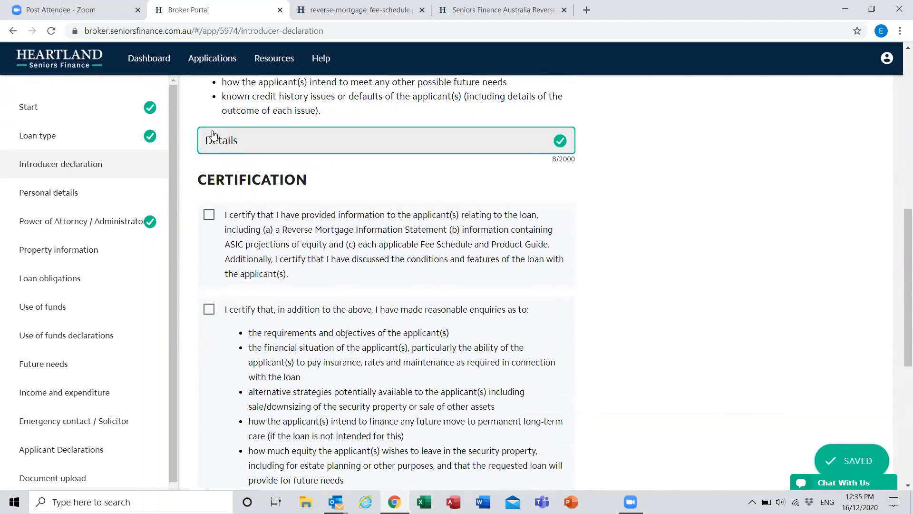
{"action": "left_click", "coordinate": [209, 214]}
{"action": "scroll", "coordinate": [208, 219], "scroll_direction": "down", "scroll_amount": 2}
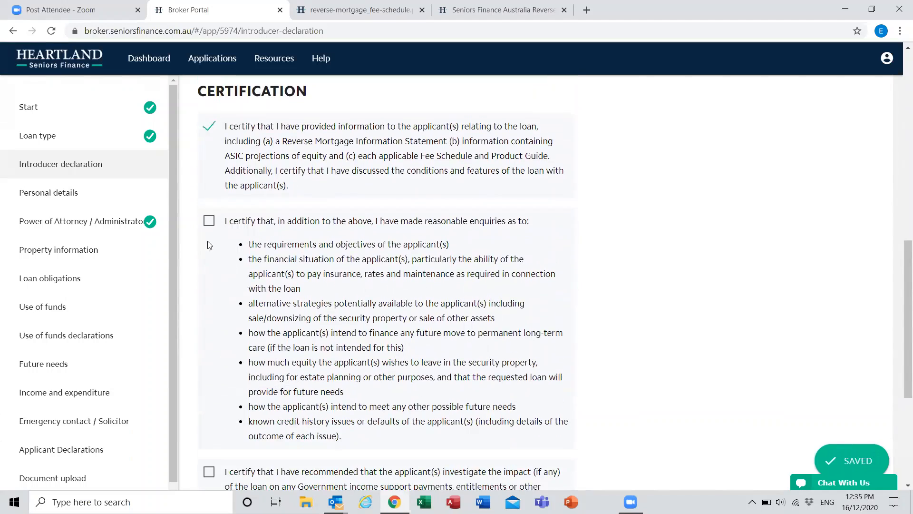
{"action": "left_click", "coordinate": [209, 221]}
{"action": "scroll", "coordinate": [201, 293], "scroll_direction": "down", "scroll_amount": 4}
{"action": "left_click", "coordinate": [206, 302]}
{"action": "scroll", "coordinate": [170, 375], "scroll_direction": "down", "scroll_amount": 2}
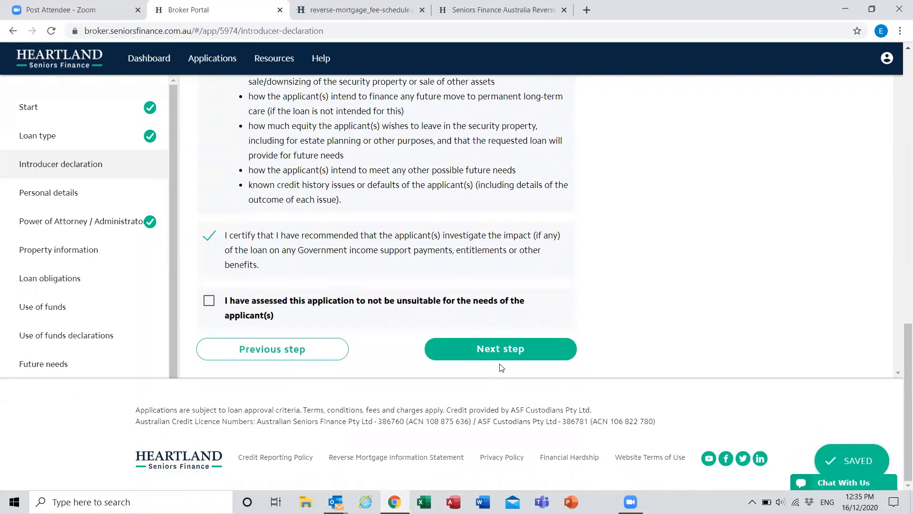
{"action": "left_click", "coordinate": [500, 353]}
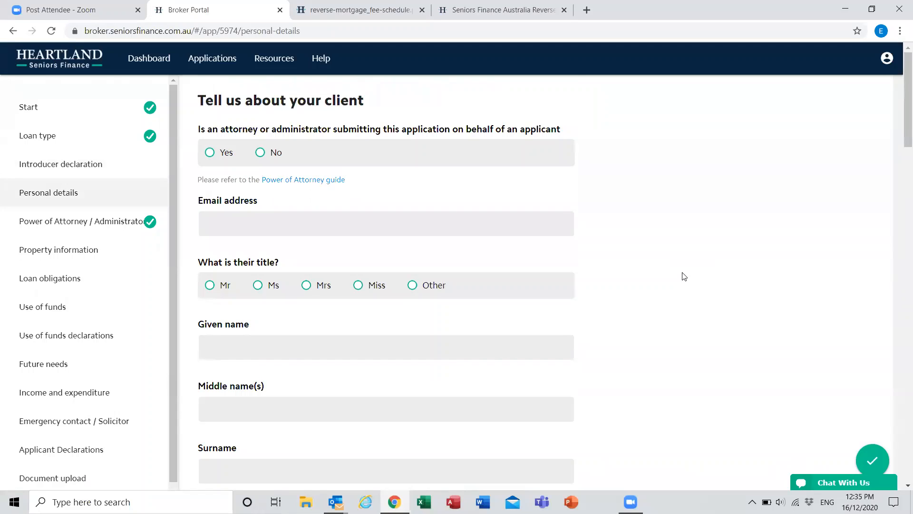
Step: State that no attorney or administrator is submitting on the applicant's behalf and enter the client's email address
{"action": "left_click", "coordinate": [261, 155]}
{"action": "left_click", "coordinate": [336, 215]}
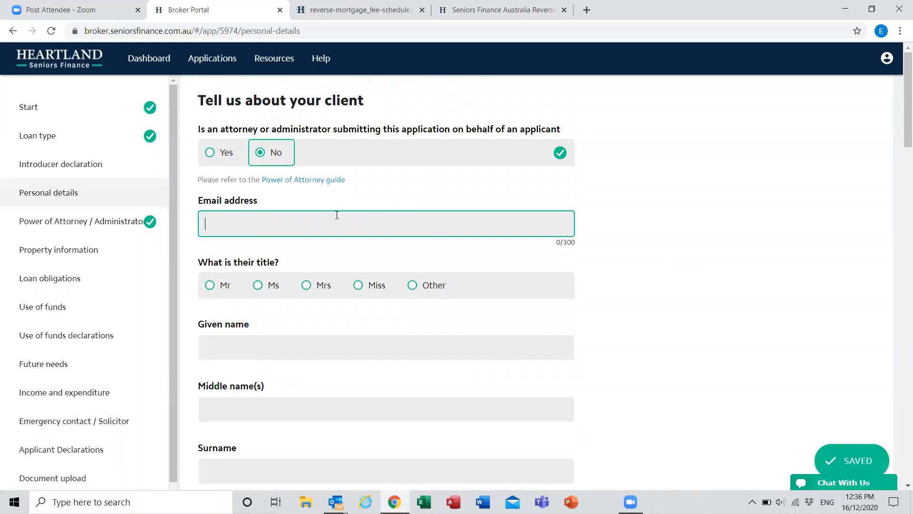
{"action": "type", "text": "Test@"}
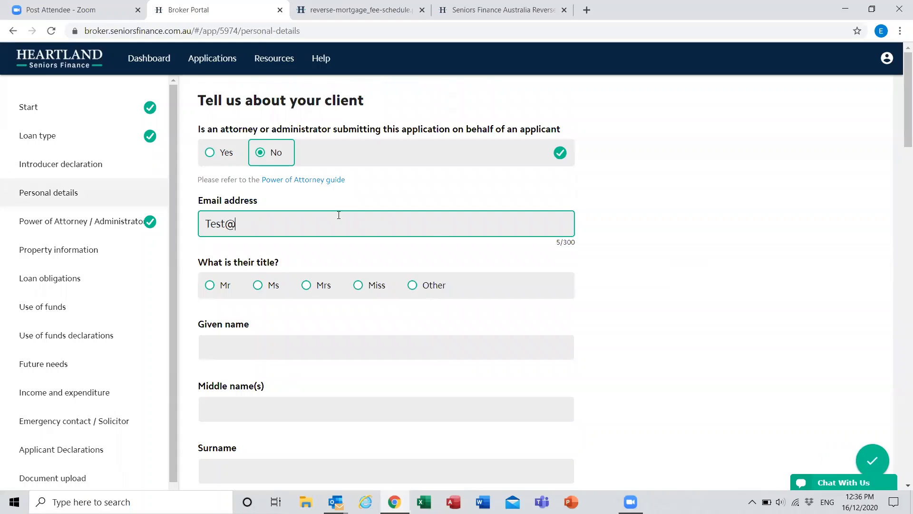
{"action": "type", "text": "test.com"}
{"action": "left_click", "coordinate": [645, 282]}
{"action": "scroll", "coordinate": [276, 285], "scroll_direction": "down", "scroll_amount": 2}
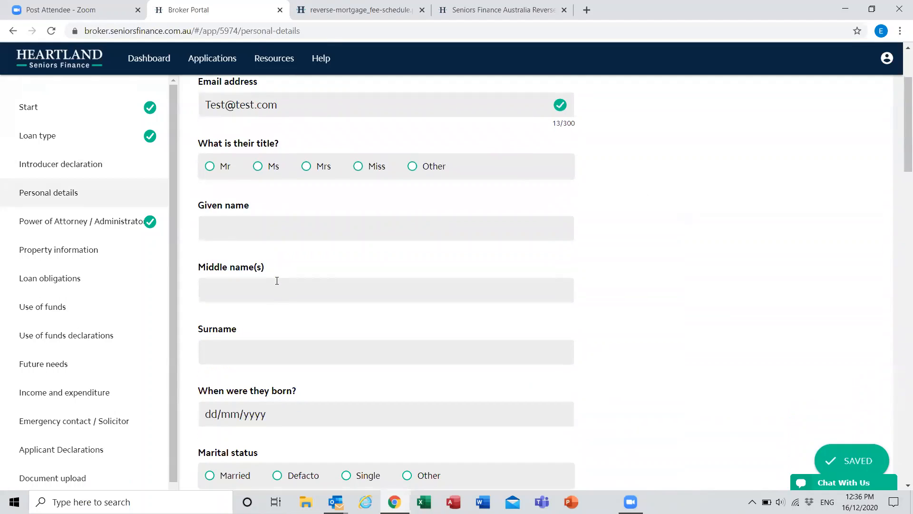
Step: Set the client's title to Mr and enter their given name and surname, leaving the middle name blank
{"action": "left_click", "coordinate": [211, 167]}
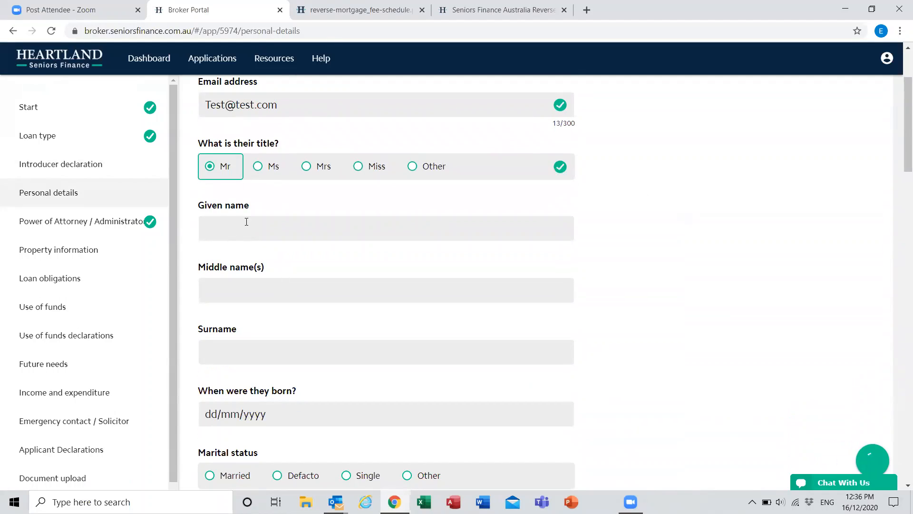
{"action": "left_click", "coordinate": [246, 221]}
{"action": "type", "text": "John"}
{"action": "key", "text": "Tab"}
{"action": "key", "text": "Tab"}
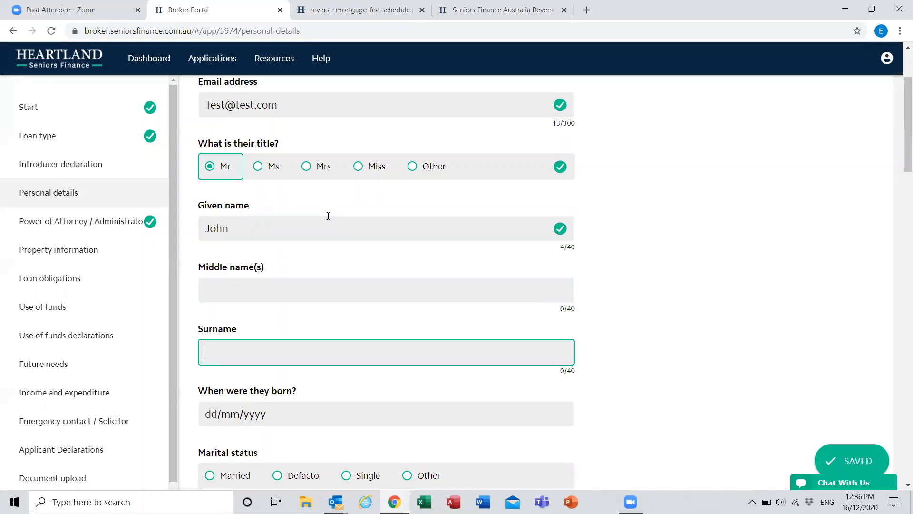
{"action": "type", "text": "Smith"}
Step: Enter the client's date of birth
{"action": "scroll", "coordinate": [604, 266], "scroll_direction": "down", "scroll_amount": 2}
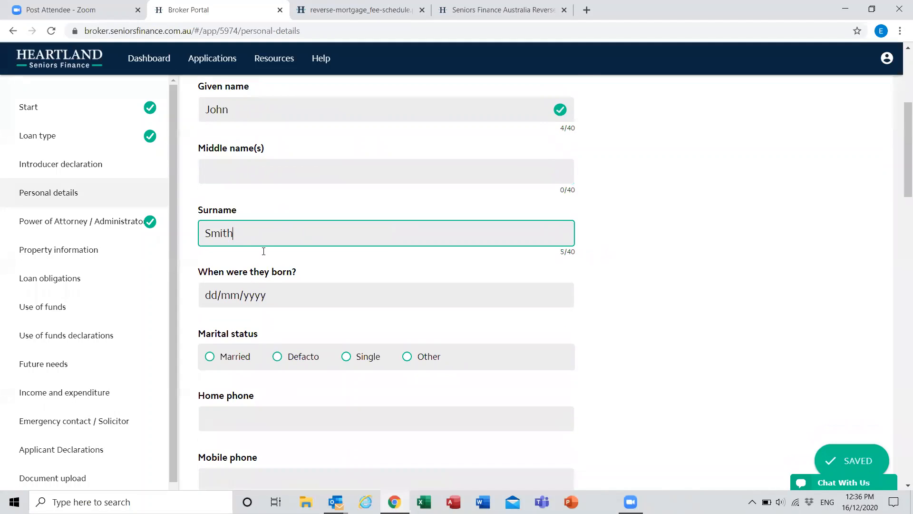
{"action": "left_click", "coordinate": [229, 296]}
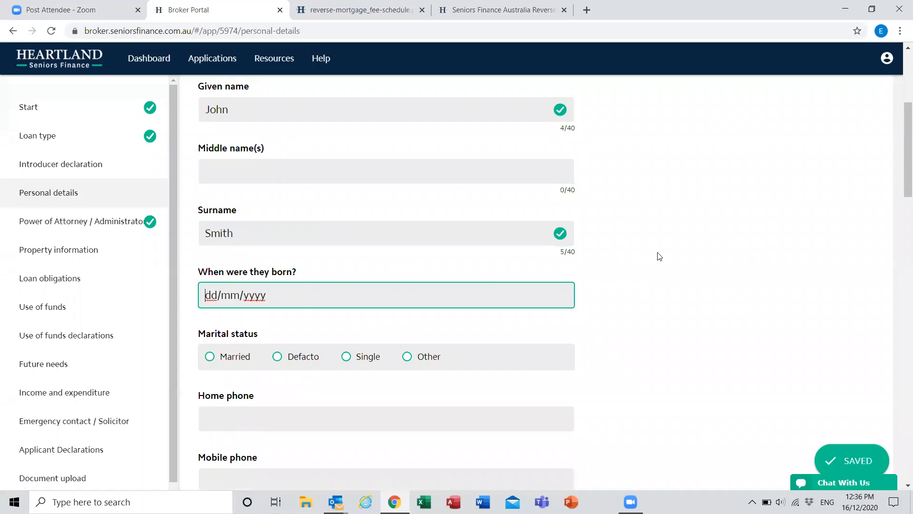
{"action": "type", "text": "07/"}
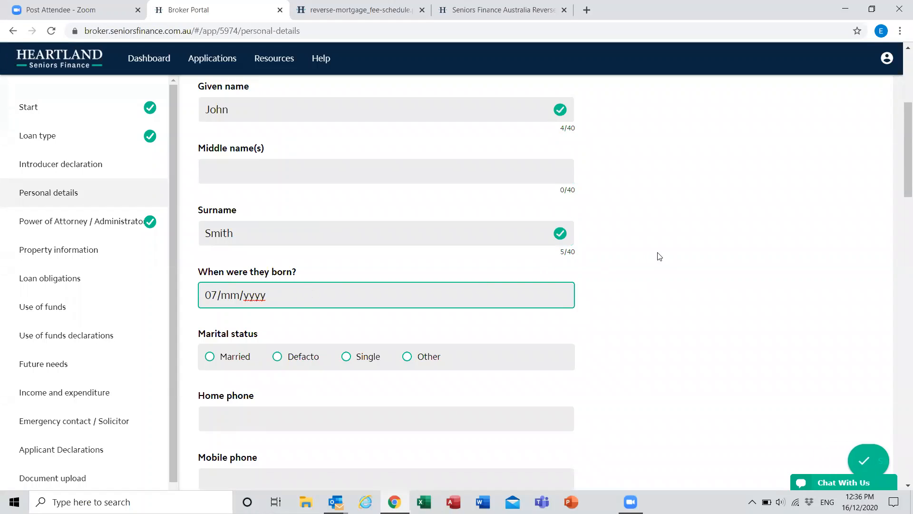
{"action": "type", "text": "04/"}
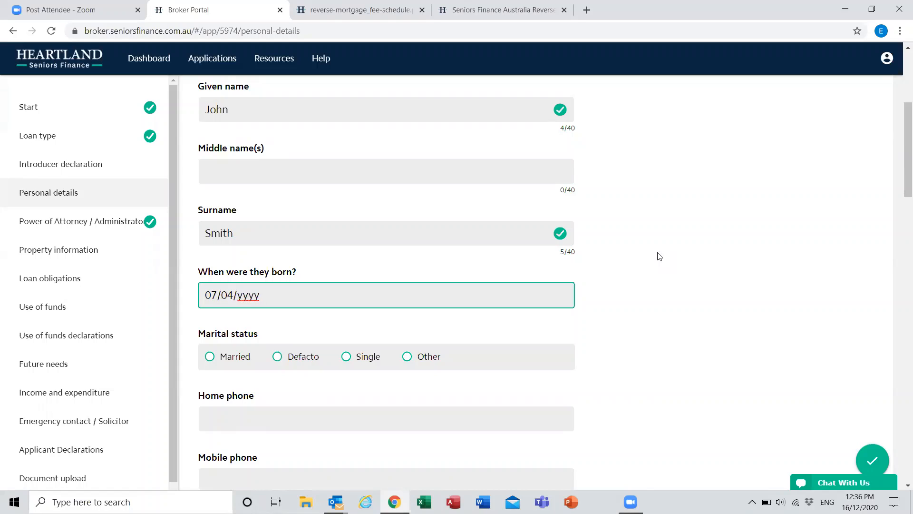
{"action": "type", "text": "1940"}
{"action": "left_click", "coordinate": [647, 247]}
{"action": "scroll", "coordinate": [633, 286], "scroll_direction": "down", "scroll_amount": 4}
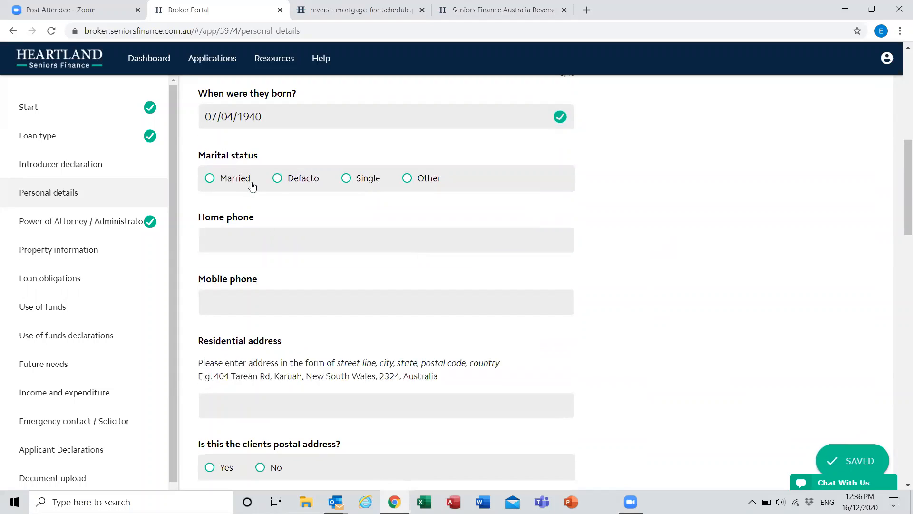
Step: Set the client's marital status to Married and enter their home phone number
{"action": "left_click", "coordinate": [216, 179]}
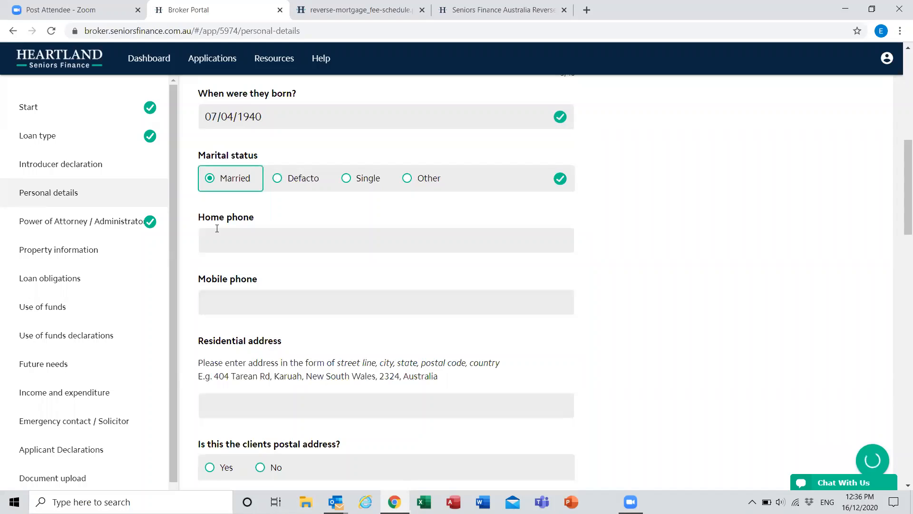
{"action": "left_click", "coordinate": [216, 230]}
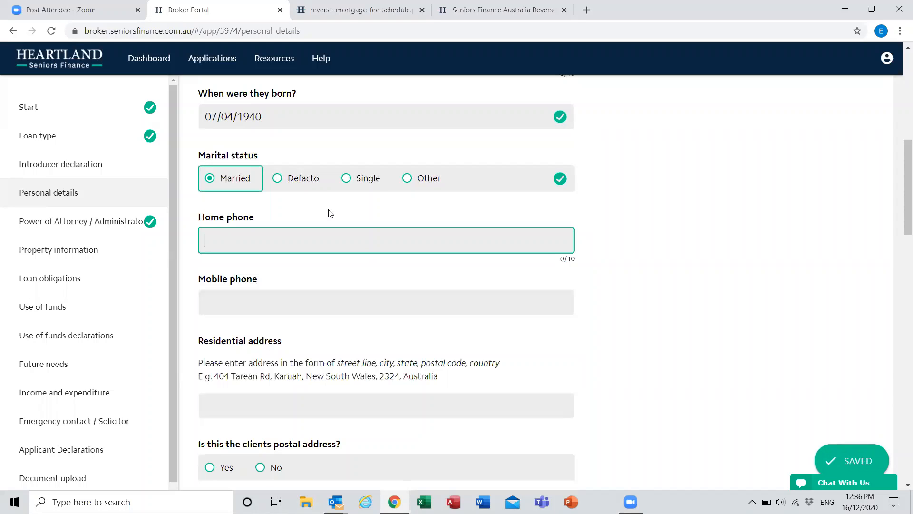
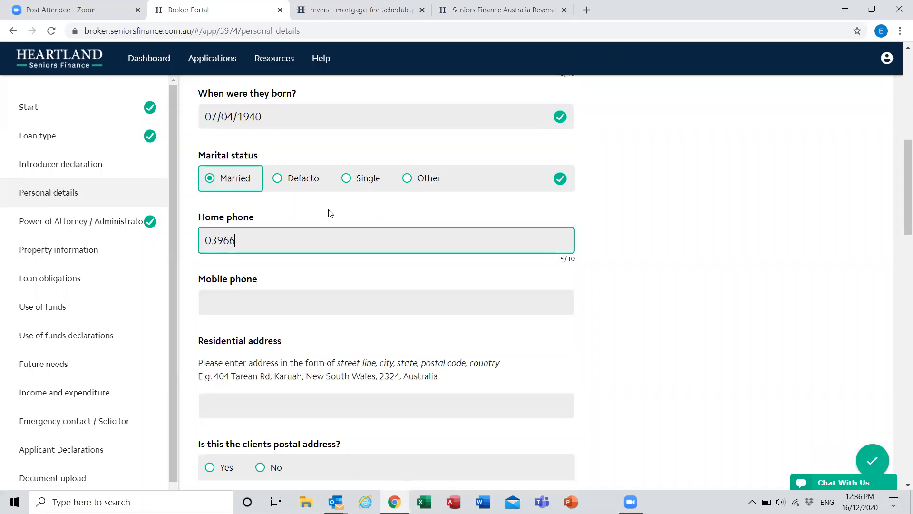
{"action": "key", "text": "Tab"}
{"action": "left_click", "coordinate": [640, 249]}
Step: Enter the client's mobile phone number
{"action": "scroll", "coordinate": [287, 231], "scroll_direction": "down", "scroll_amount": 1}
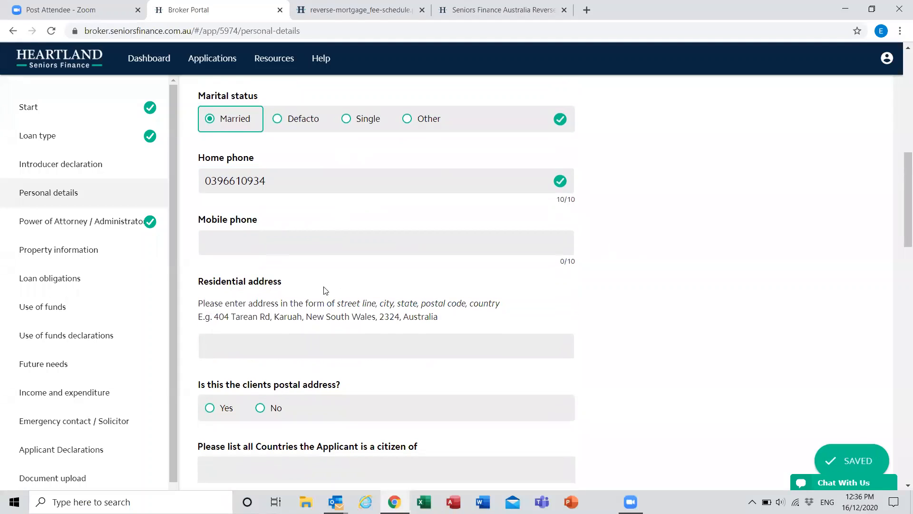
{"action": "left_click", "coordinate": [269, 240]}
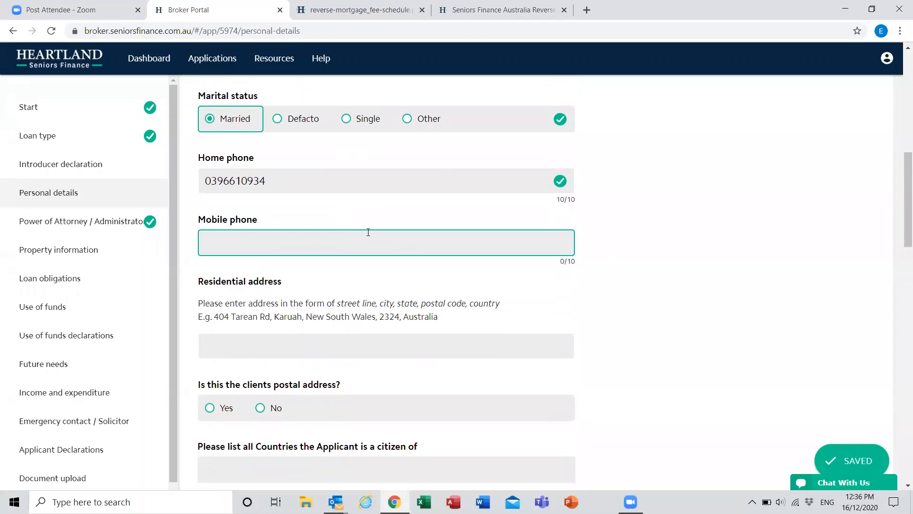
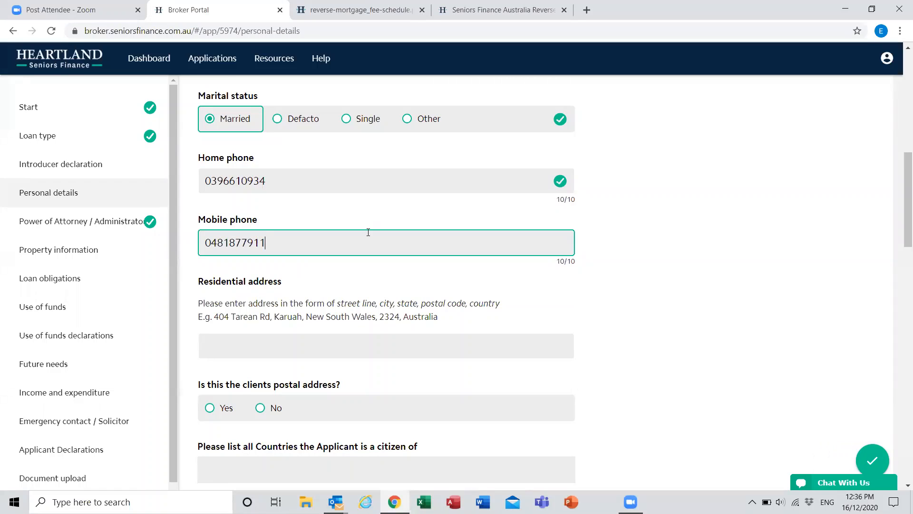
{"action": "left_click", "coordinate": [575, 284]}
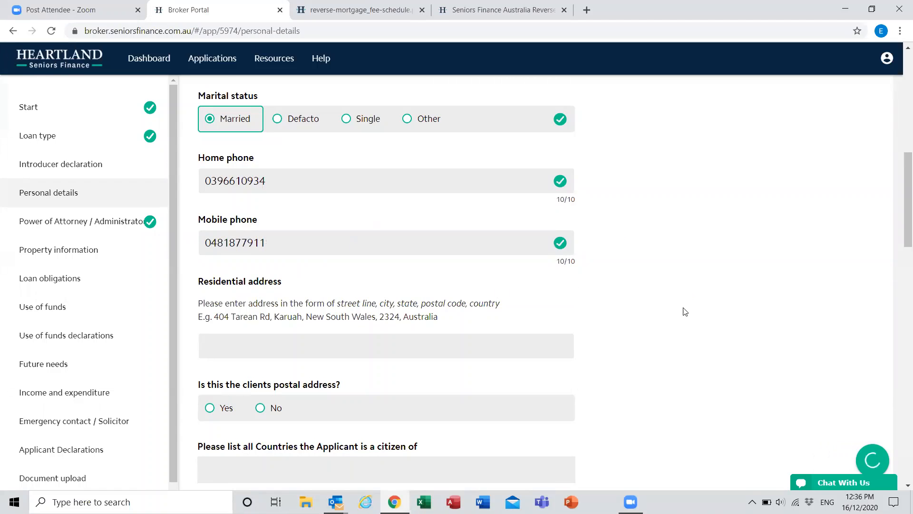
Step: Enter the street number and street name of the client's residential address
{"action": "scroll", "coordinate": [685, 312], "scroll_direction": "down", "scroll_amount": 3}
{"action": "scroll", "coordinate": [685, 312], "scroll_direction": "up", "scroll_amount": 2}
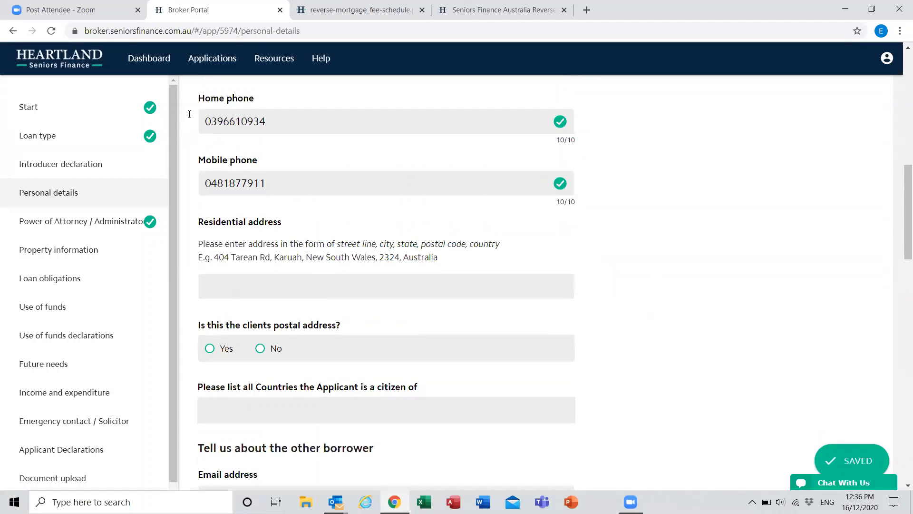
{"action": "left_click", "coordinate": [277, 287]}
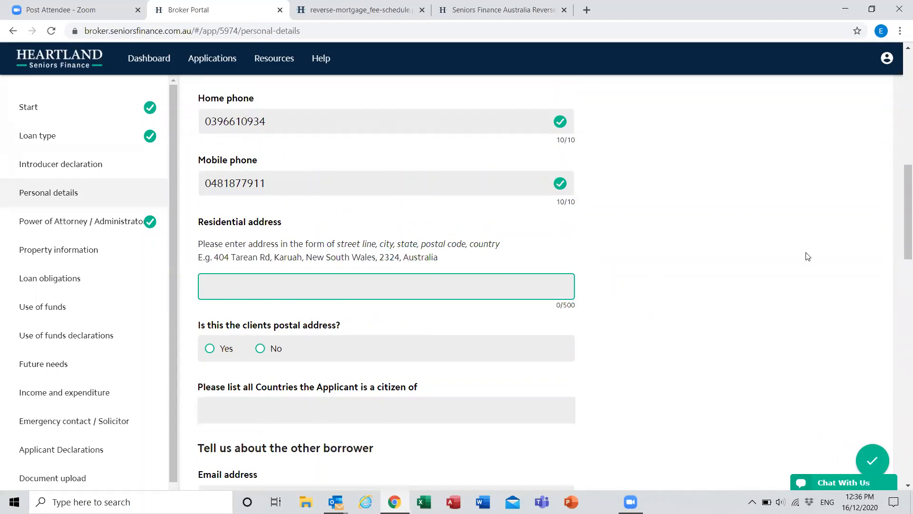
{"action": "left_click", "coordinate": [598, 306]}
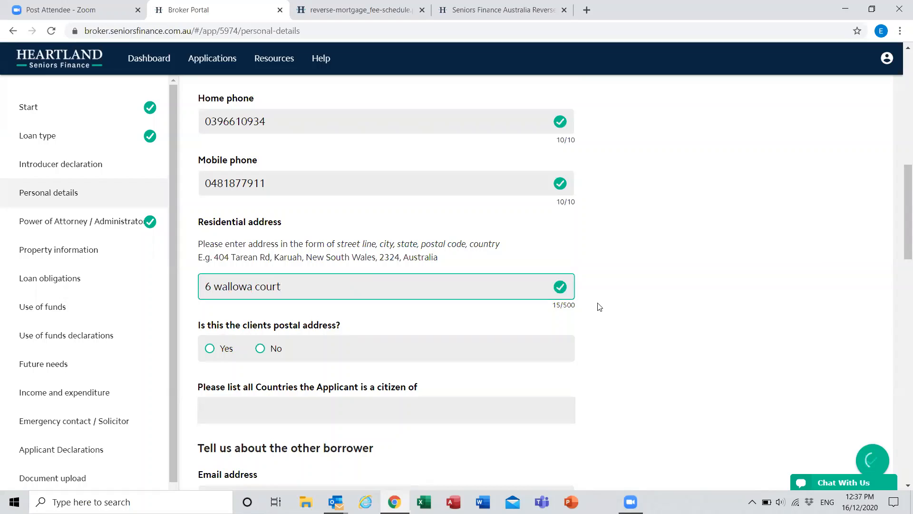
Step: Complete the client's residential address with the suburb, state and postcode
{"action": "left_click", "coordinate": [416, 290]}
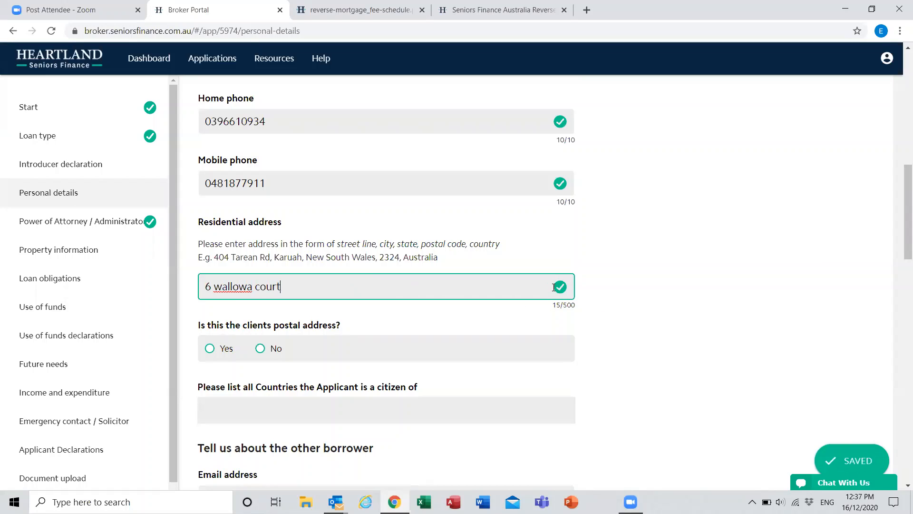
{"action": "type", "text": "Ela"}
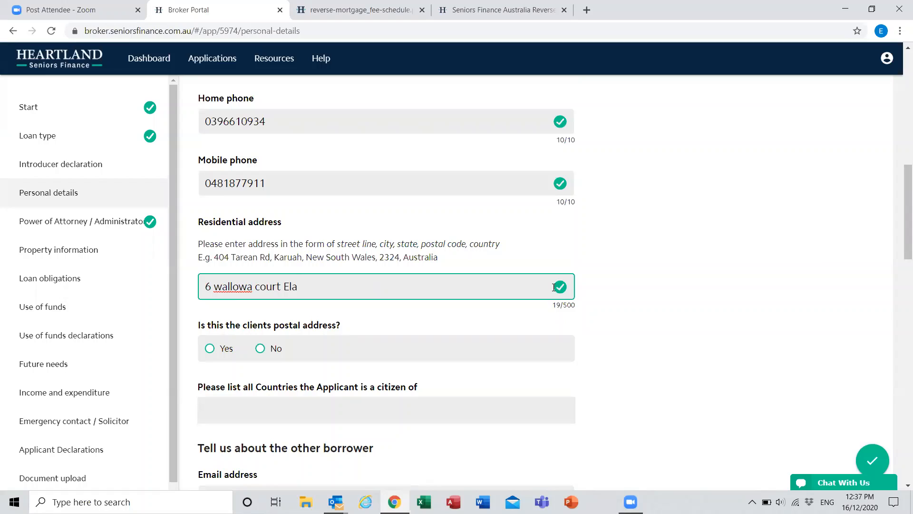
{"action": "type", "text": "nora QLD 4221"}
{"action": "left_click", "coordinate": [691, 250]}
Step: Try answering No to whether the residential address is the postal address, to show the separate postal address field
{"action": "scroll", "coordinate": [691, 249], "scroll_direction": "down", "scroll_amount": 4}
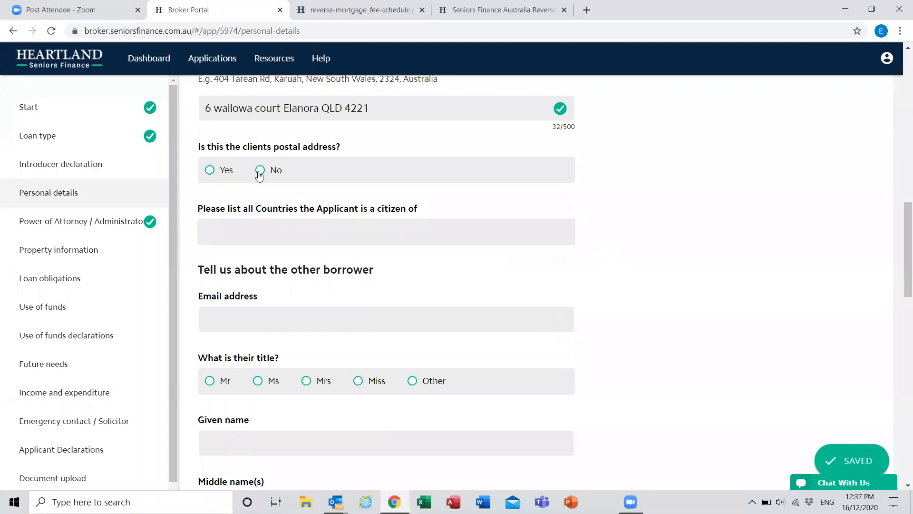
{"action": "left_click", "coordinate": [259, 171]}
{"action": "scroll", "coordinate": [656, 229], "scroll_direction": "down", "scroll_amount": 2}
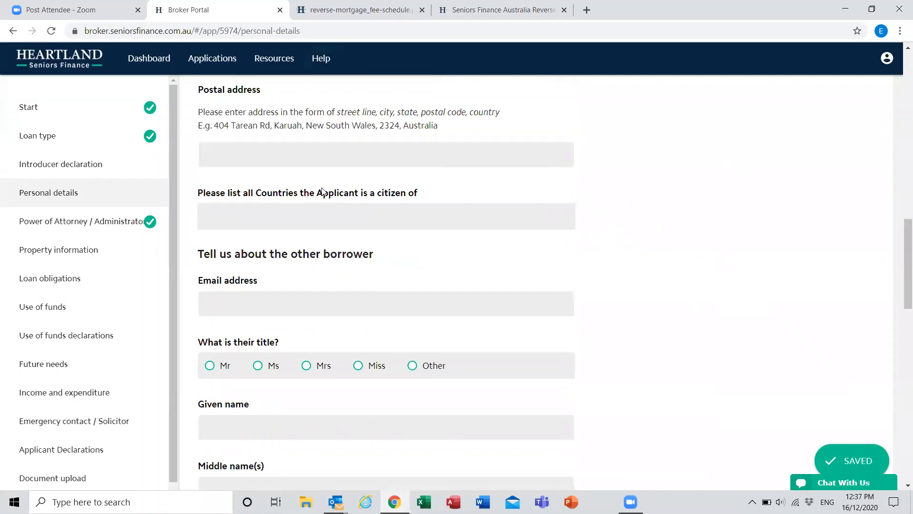
{"action": "scroll", "coordinate": [277, 281], "scroll_direction": "up", "scroll_amount": 1}
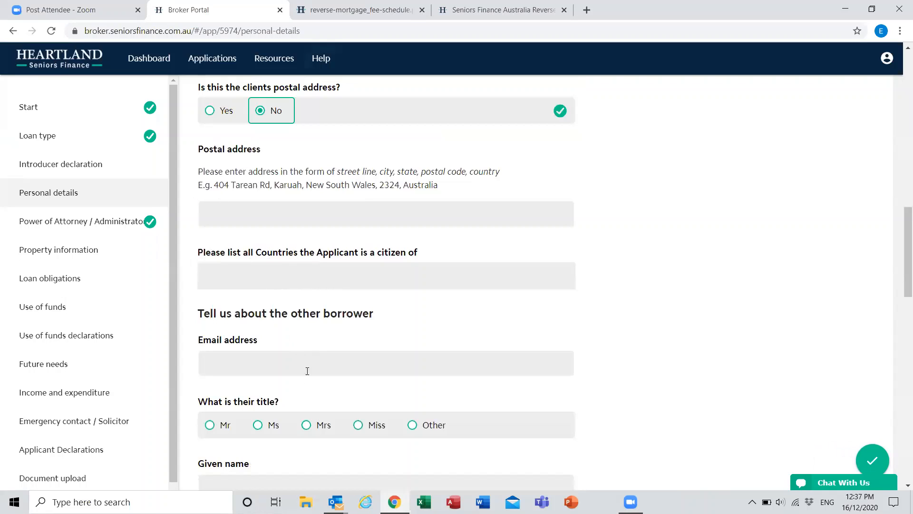
{"action": "left_click", "coordinate": [210, 110]}
{"action": "scroll", "coordinate": [340, 143], "scroll_direction": "up", "scroll_amount": 1}
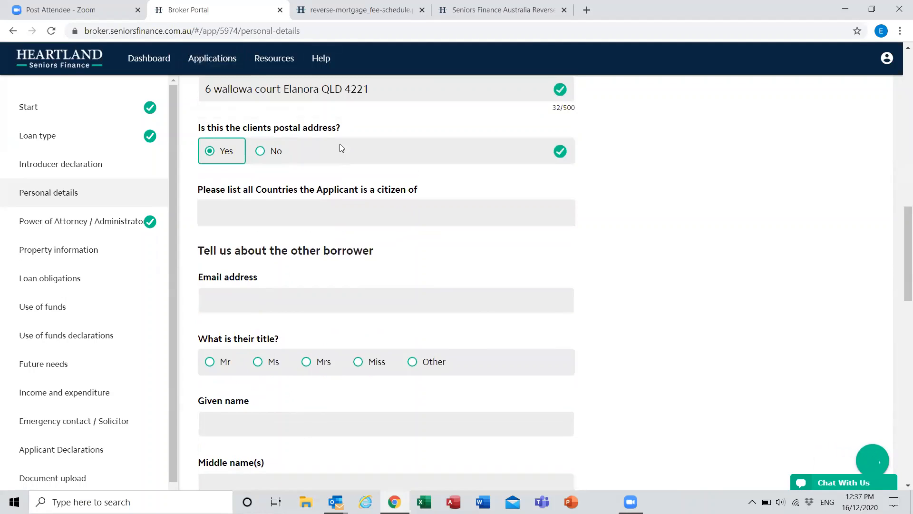
{"action": "left_click", "coordinate": [260, 170]}
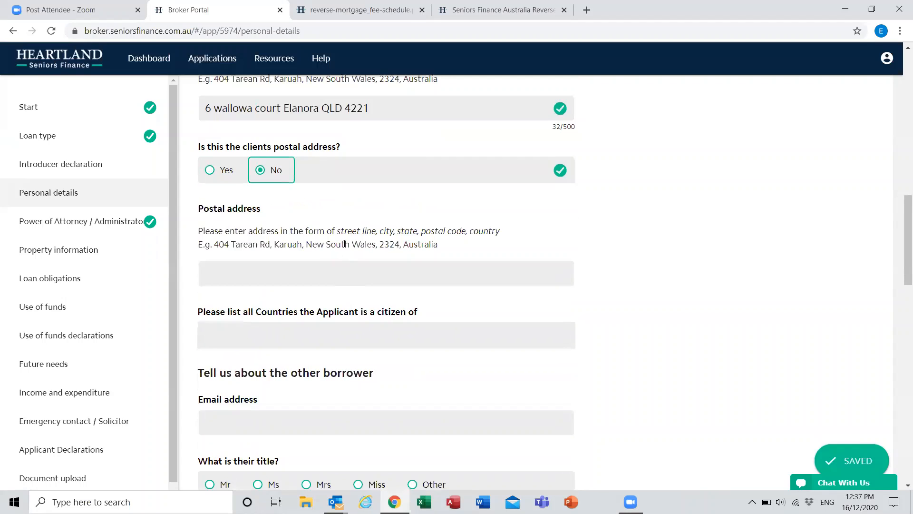
Step: Confirm the residential address is the client's postal address and choose Australia as the country of citizenship
{"action": "left_click", "coordinate": [209, 170]}
{"action": "left_click", "coordinate": [275, 232]}
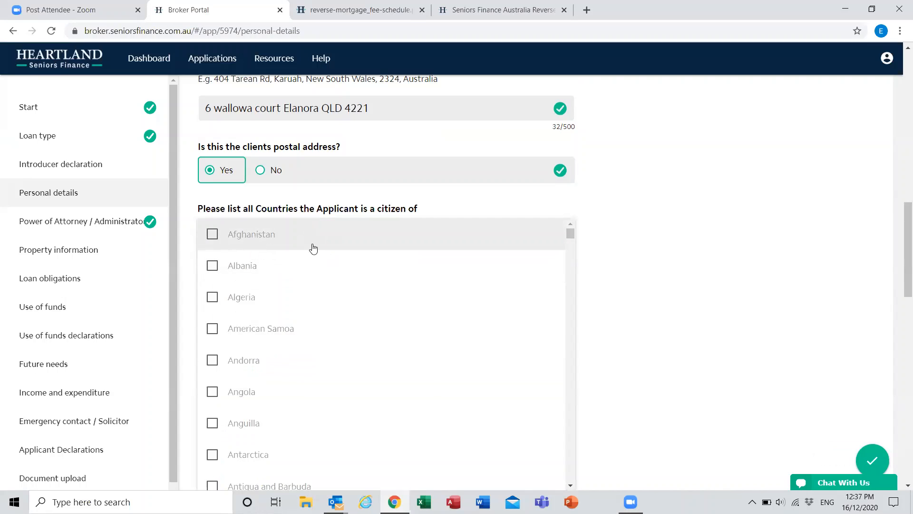
{"action": "scroll", "coordinate": [259, 376], "scroll_direction": "down", "scroll_amount": 3}
{"action": "scroll", "coordinate": [260, 376], "scroll_direction": "down", "scroll_amount": 3}
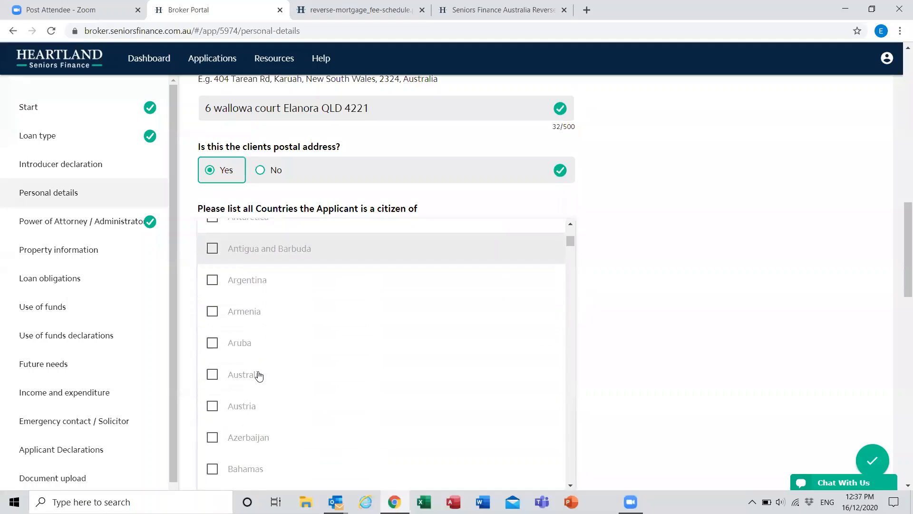
{"action": "left_click", "coordinate": [260, 375]}
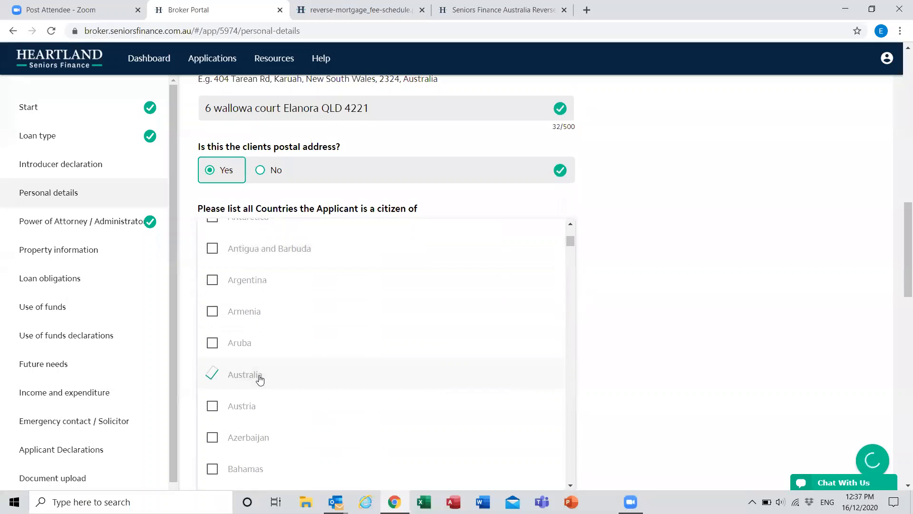
{"action": "left_click", "coordinate": [656, 250]}
Step: Enter the other borrower's email address and set their title to Mrs
{"action": "scroll", "coordinate": [654, 247], "scroll_direction": "down", "scroll_amount": 3}
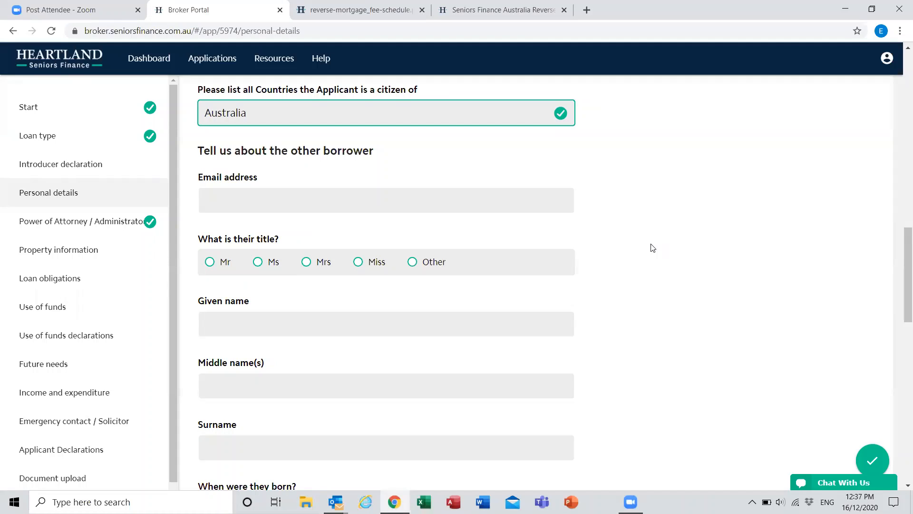
{"action": "left_click", "coordinate": [447, 210]}
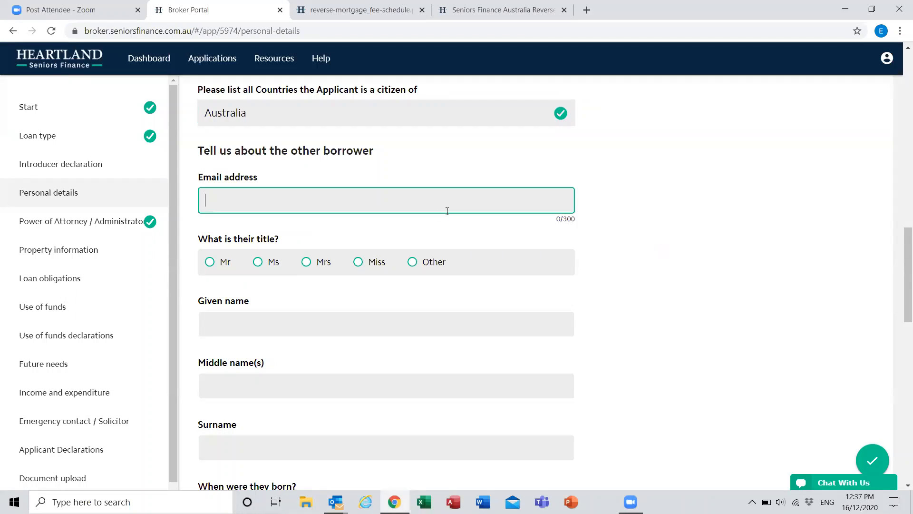
{"action": "type", "text": "test@test.com"}
{"action": "key", "text": "Tab"}
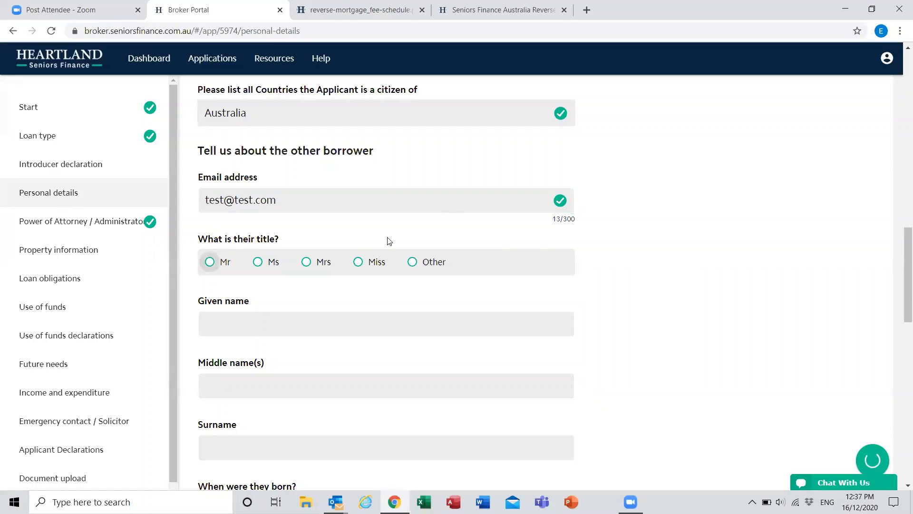
{"action": "left_click", "coordinate": [318, 268]}
Step: Enter the other borrower's given name and surname, leaving the middle name empty
{"action": "left_click", "coordinate": [280, 320]}
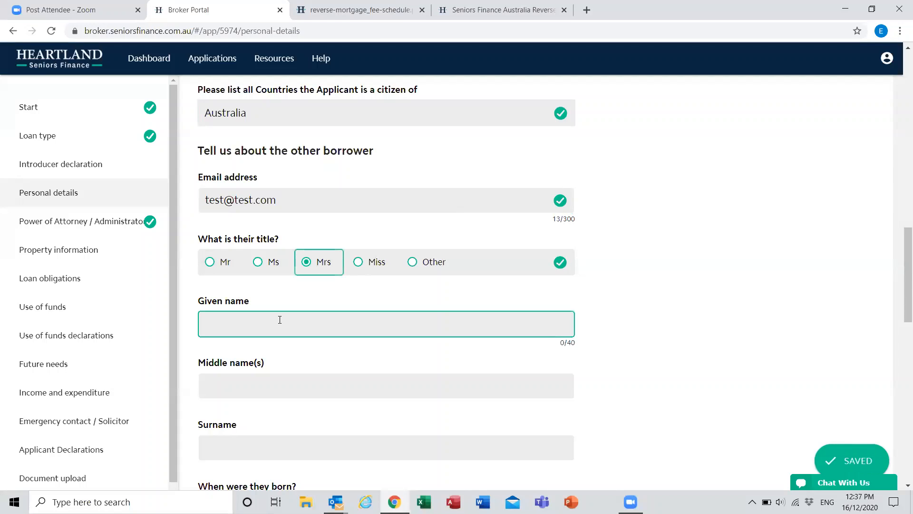
{"action": "type", "text": "John"}
{"action": "key", "text": "Tab"}
{"action": "key", "text": "Tab"}
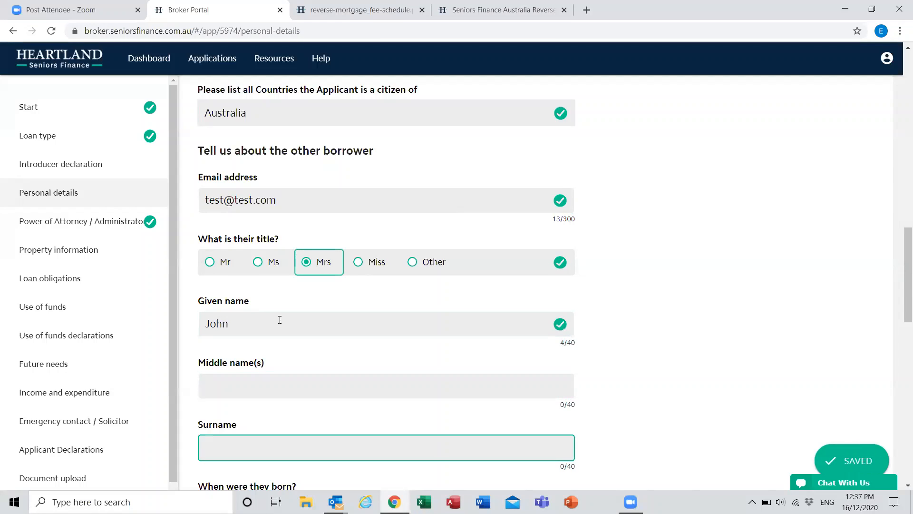
{"action": "type", "text": "Smith"}
{"action": "key", "text": "Tab"}
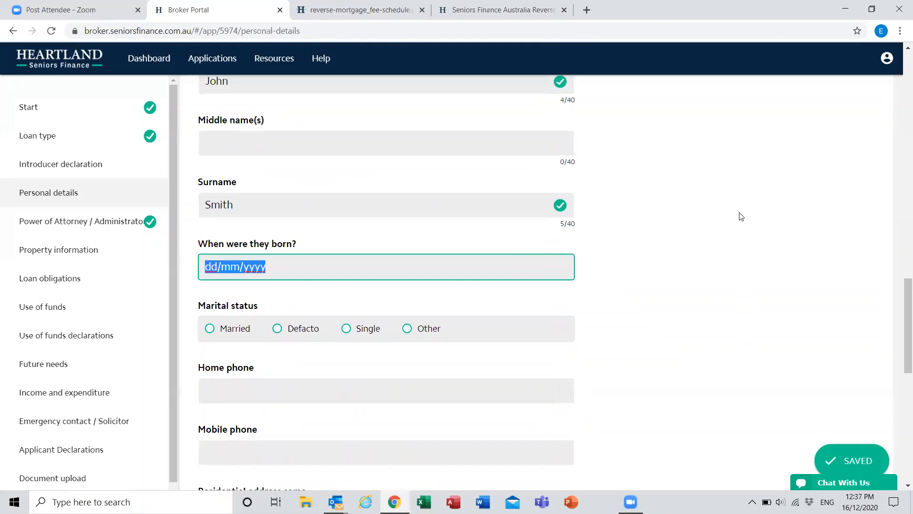
Step: Enter the other borrower's date of birth and set their marital status to Married
{"action": "left_click", "coordinate": [227, 268]}
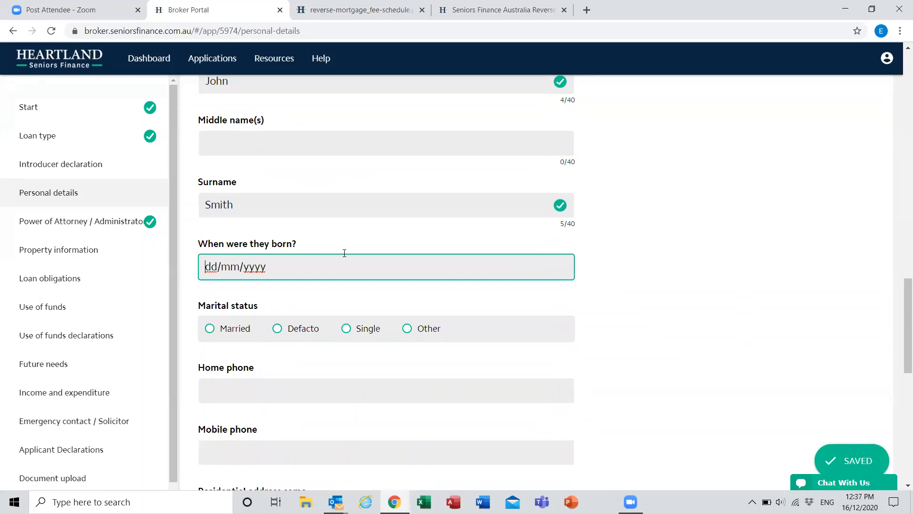
{"action": "type", "text": "01"}
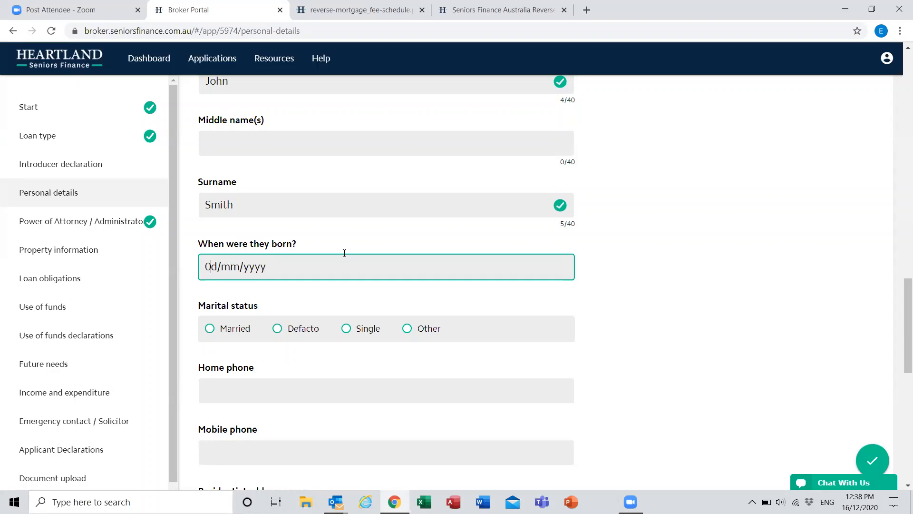
{"action": "type", "text": "1/01/1945"}
{"action": "left_click", "coordinate": [614, 319]}
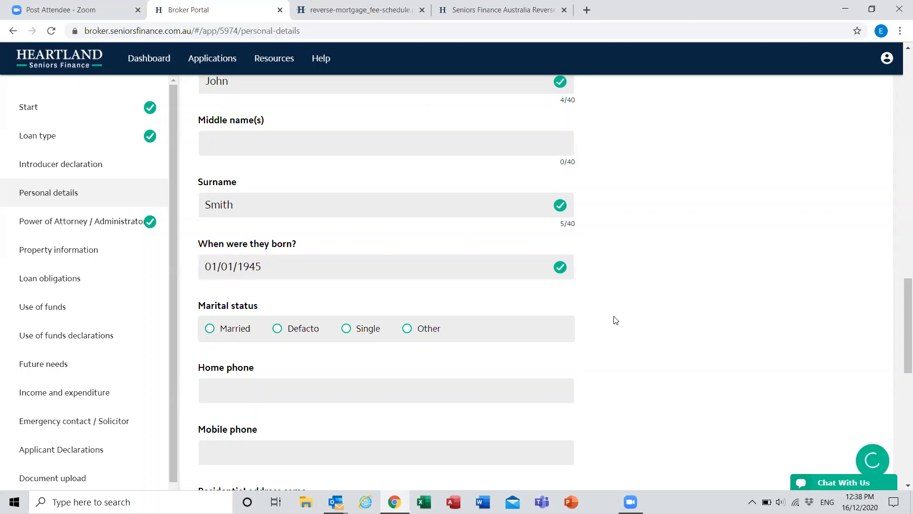
{"action": "scroll", "coordinate": [615, 320], "scroll_direction": "down", "scroll_amount": 2}
{"action": "left_click", "coordinate": [212, 209]}
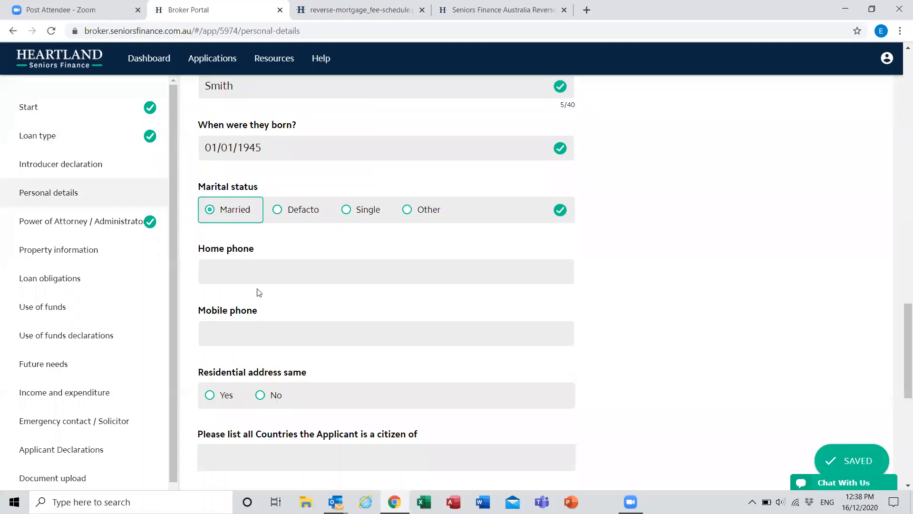
Step: Fill in the other borrower's home phone and mobile phone numbers
{"action": "left_click", "coordinate": [267, 271]}
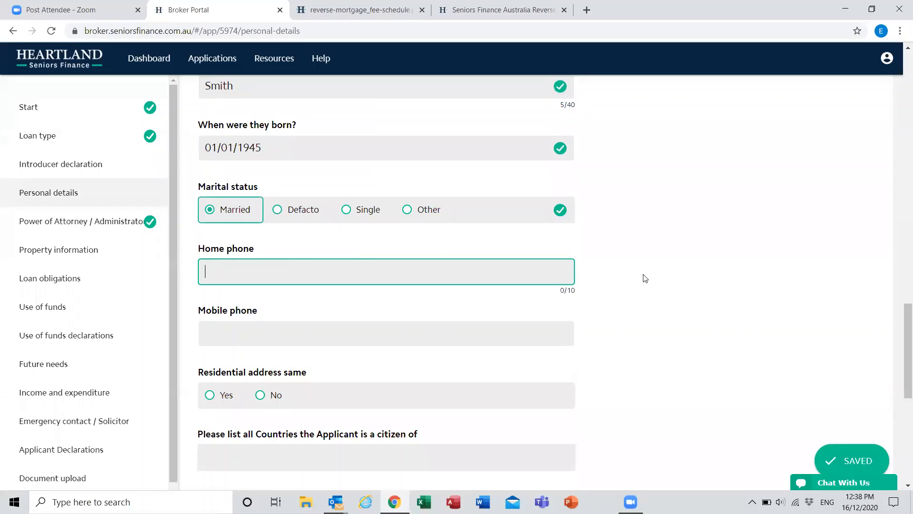
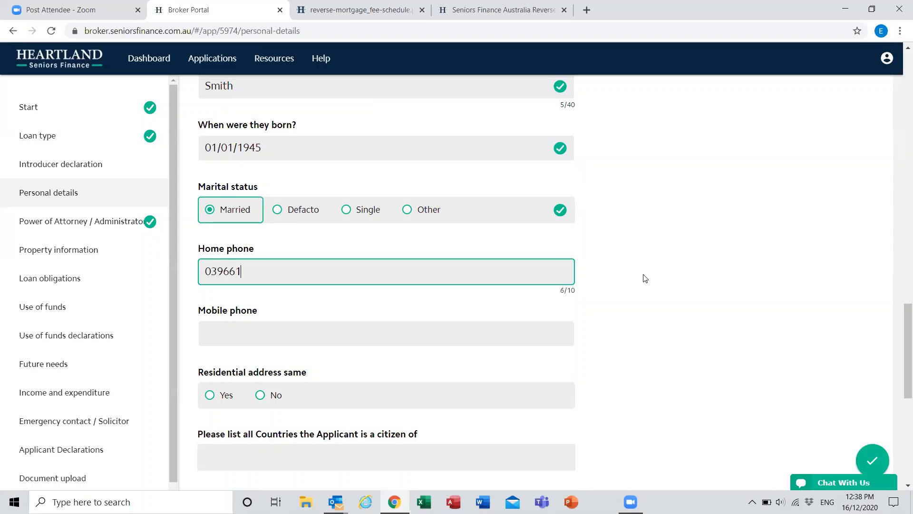
{"action": "left_click", "coordinate": [470, 336]}
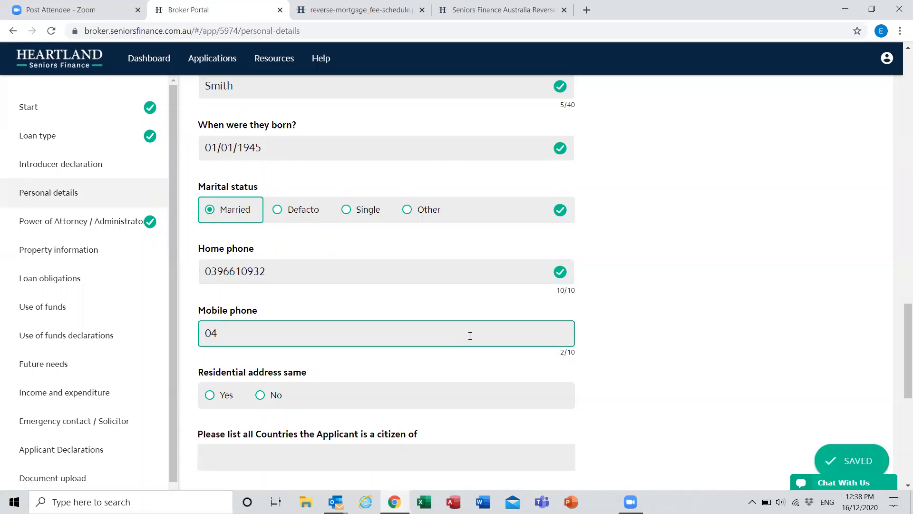
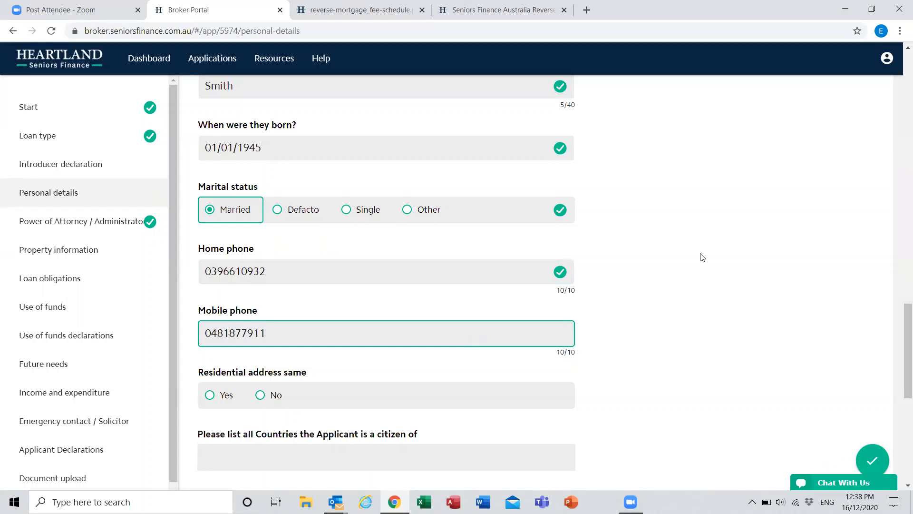
{"action": "left_click", "coordinate": [702, 257]}
Step: Try answering No to the other borrower's residential address being the same, and settle on Yes
{"action": "scroll", "coordinate": [640, 422], "scroll_direction": "down", "scroll_amount": 3}
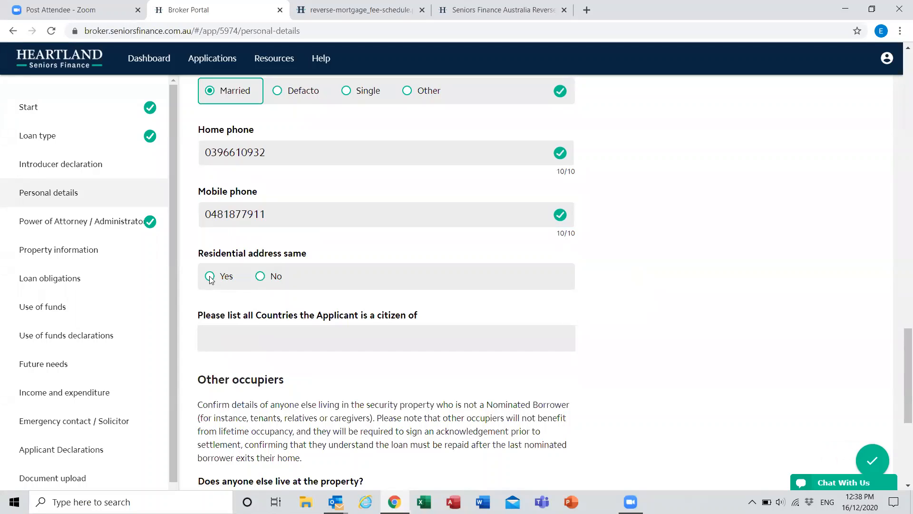
{"action": "left_click", "coordinate": [261, 278]}
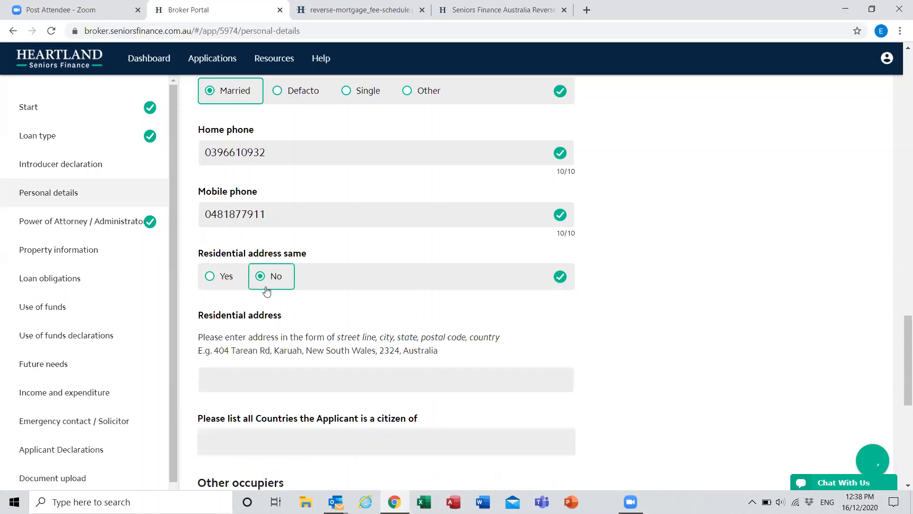
{"action": "left_click", "coordinate": [218, 276]}
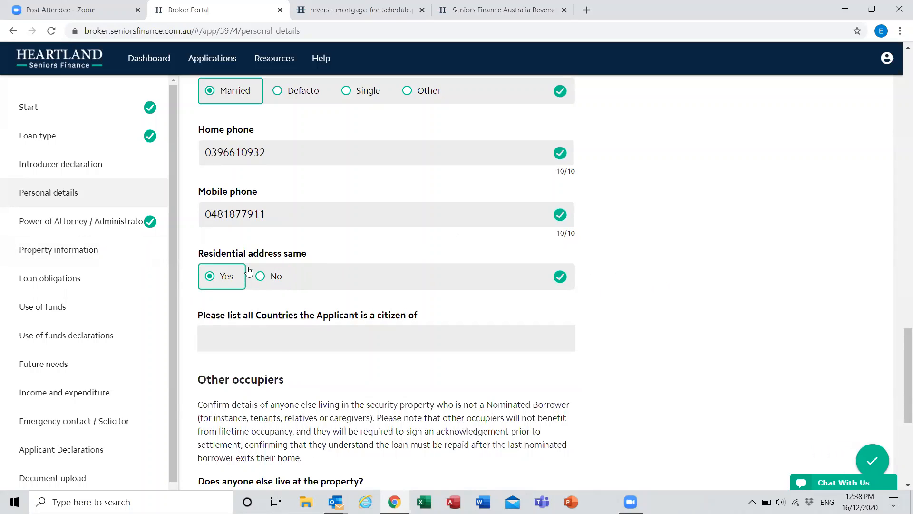
Step: Choose France as the other borrower's country of citizenship
{"action": "left_click", "coordinate": [296, 341]}
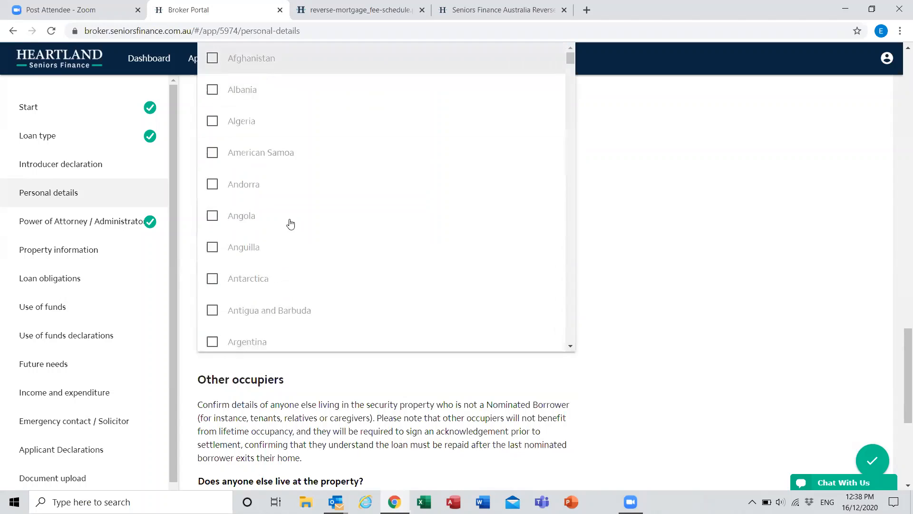
{"action": "scroll", "coordinate": [290, 223], "scroll_direction": "down", "scroll_amount": 8}
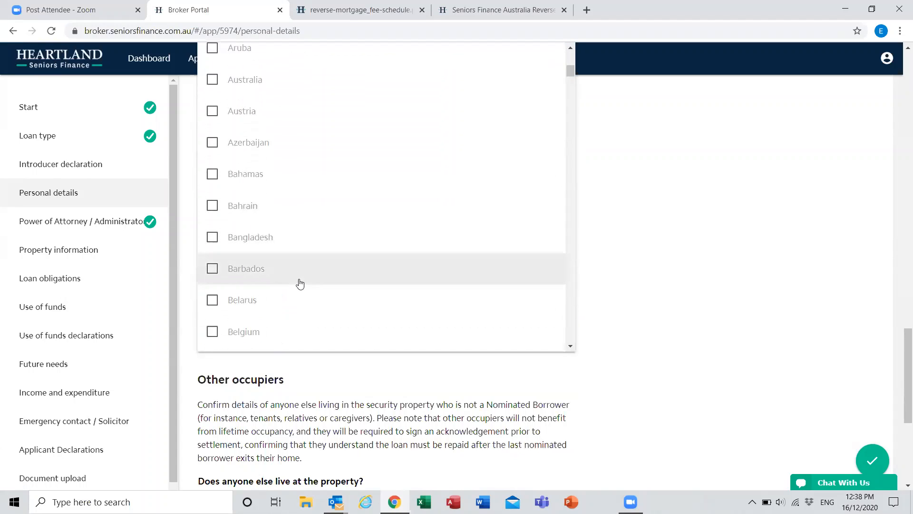
{"action": "scroll", "coordinate": [299, 284], "scroll_direction": "down", "scroll_amount": 11}
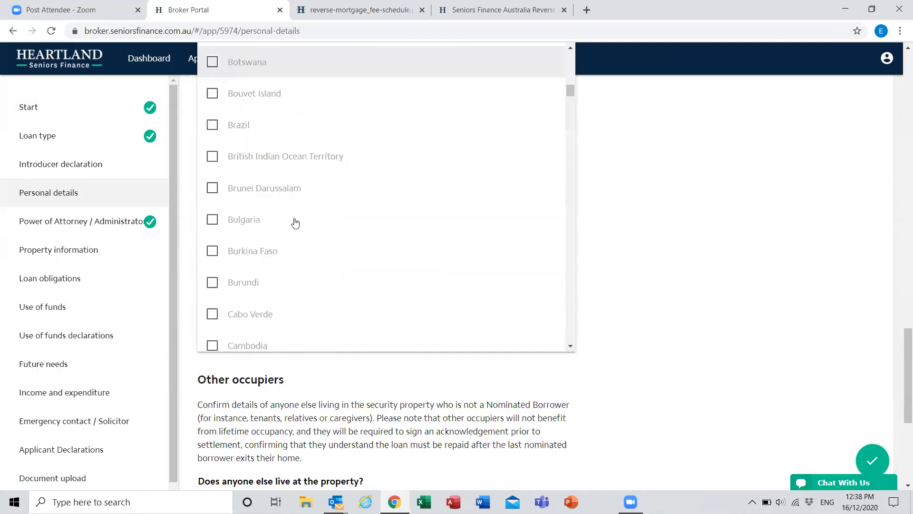
{"action": "scroll", "coordinate": [293, 233], "scroll_direction": "down", "scroll_amount": 13}
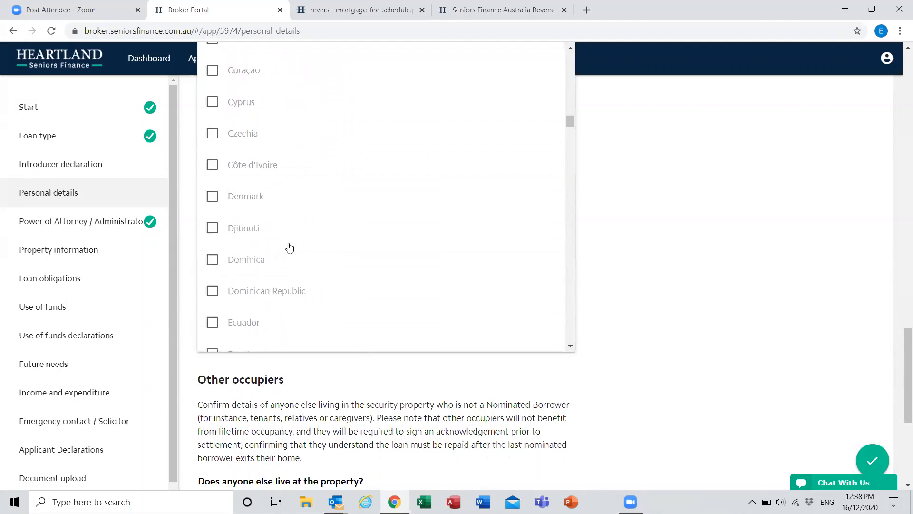
{"action": "scroll", "coordinate": [289, 247], "scroll_direction": "down", "scroll_amount": 10}
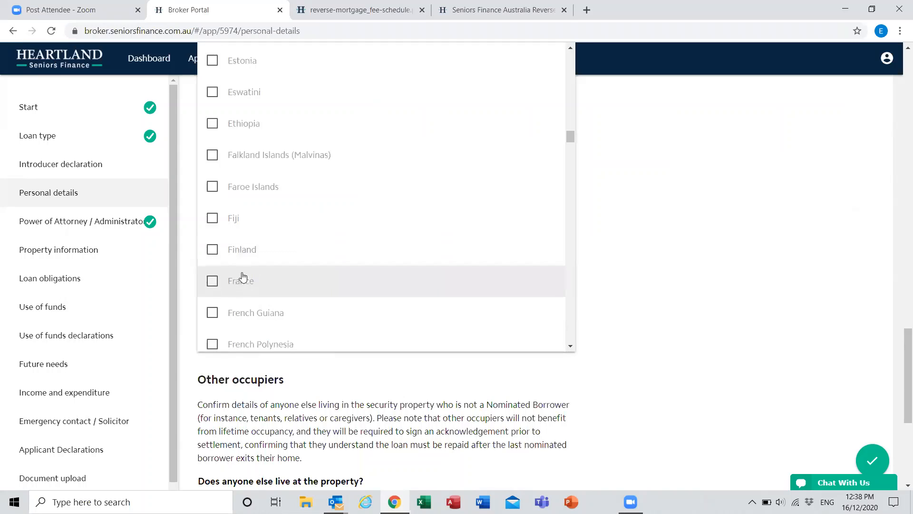
{"action": "left_click", "coordinate": [242, 279]}
{"action": "left_click", "coordinate": [605, 381]}
Step: Answer No to other occupiers and to trust or additional ownership, and continue past the Power of Attorney section to the property information
{"action": "scroll", "coordinate": [313, 214], "scroll_direction": "down", "scroll_amount": 3}
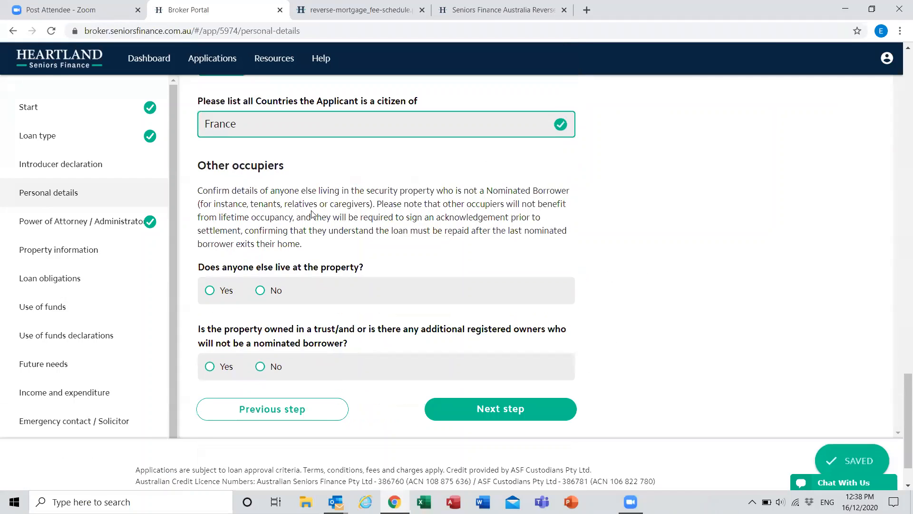
{"action": "scroll", "coordinate": [312, 214], "scroll_direction": "down", "scroll_amount": 1}
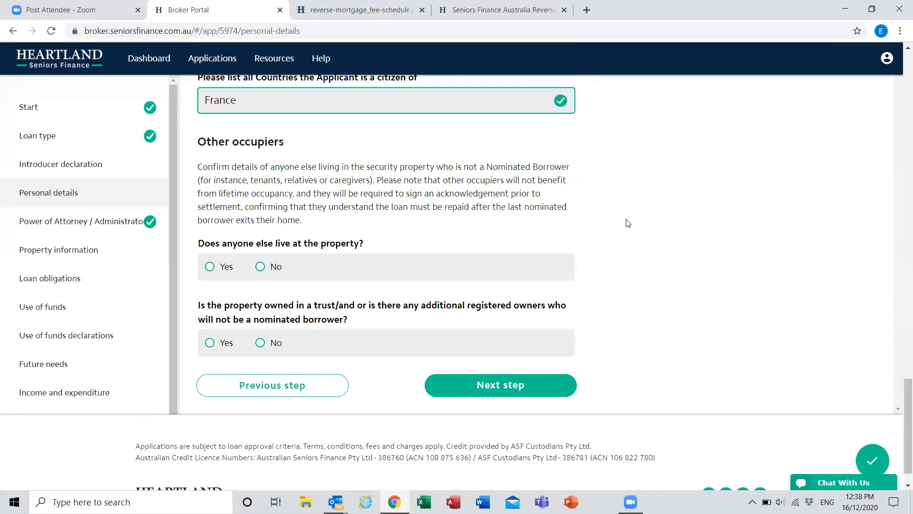
{"action": "left_click", "coordinate": [258, 275]}
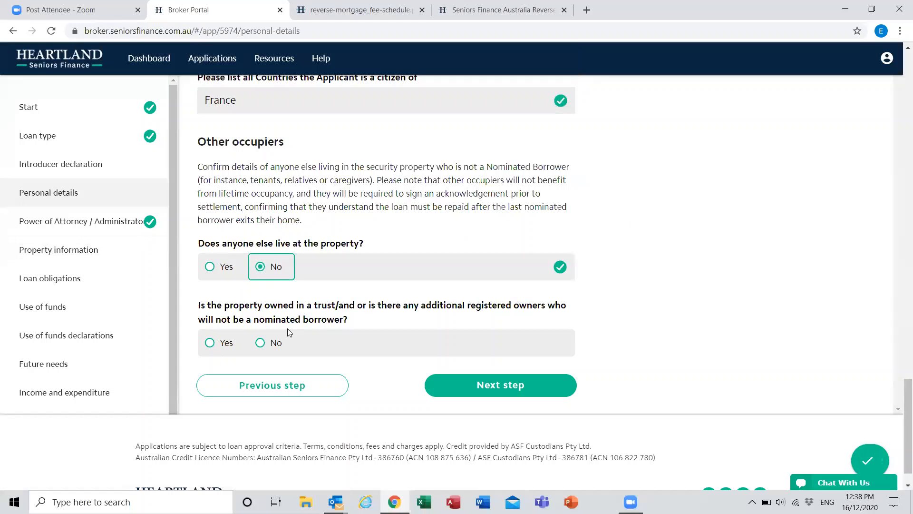
{"action": "left_click", "coordinate": [276, 342]}
{"action": "left_click", "coordinate": [566, 393]}
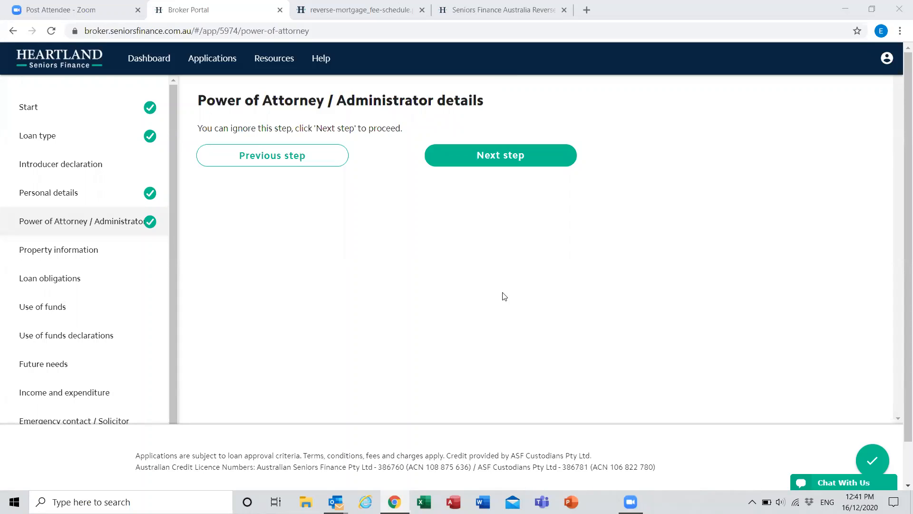
{"action": "left_click", "coordinate": [549, 169]}
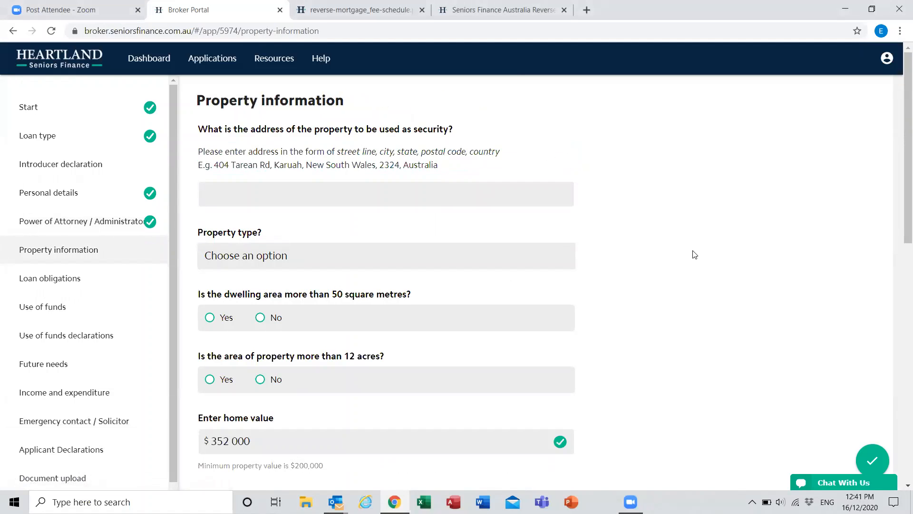
Step: Enter the full address of the property used as security, including suburb, state, postcode and country
{"action": "left_click", "coordinate": [487, 190]}
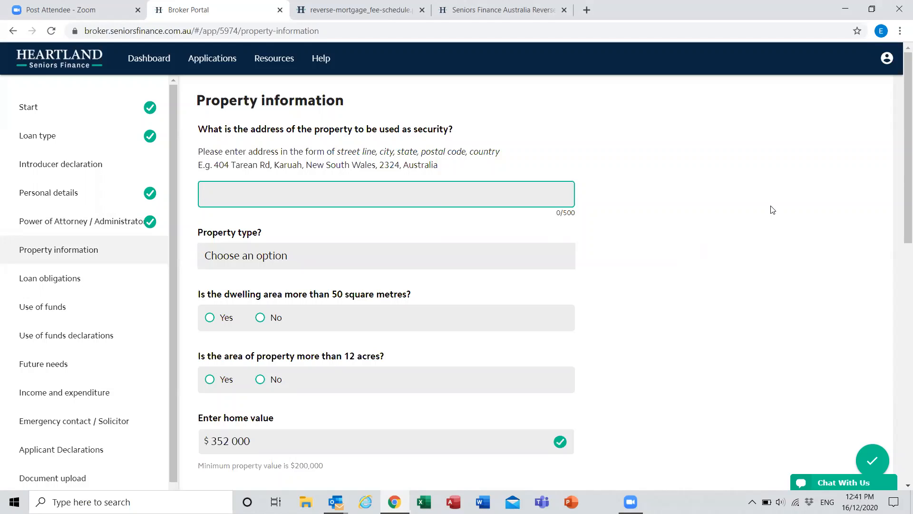
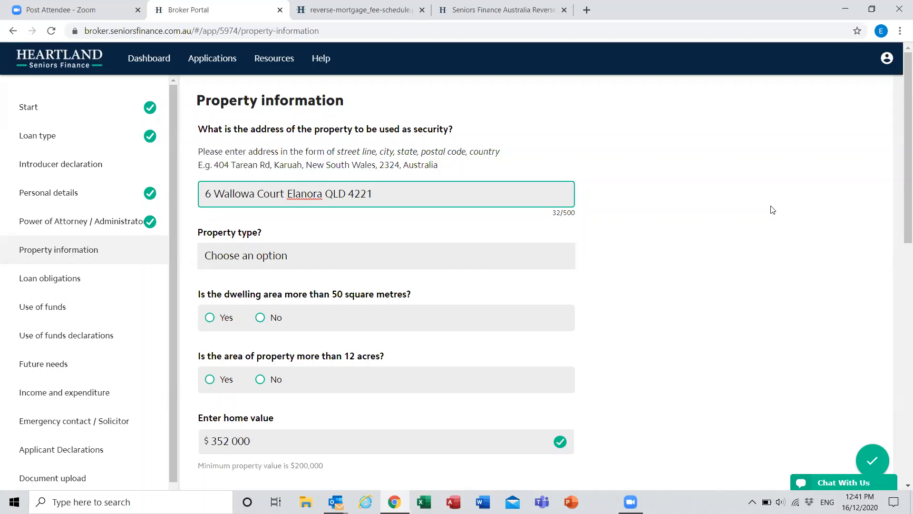
{"action": "left_click", "coordinate": [772, 210]}
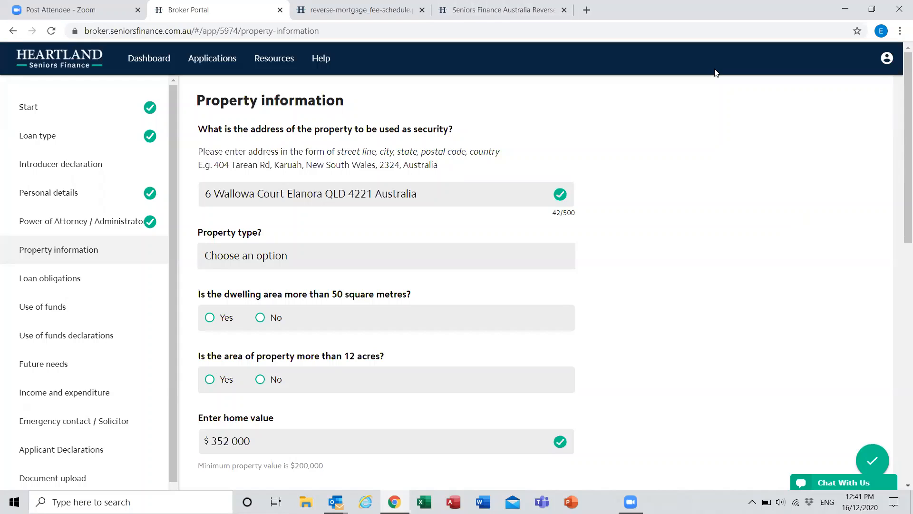
Step: Set the property type to House, with a dwelling area over 50 square metres and land not exceeding 12 acres
{"action": "left_click", "coordinate": [331, 255]}
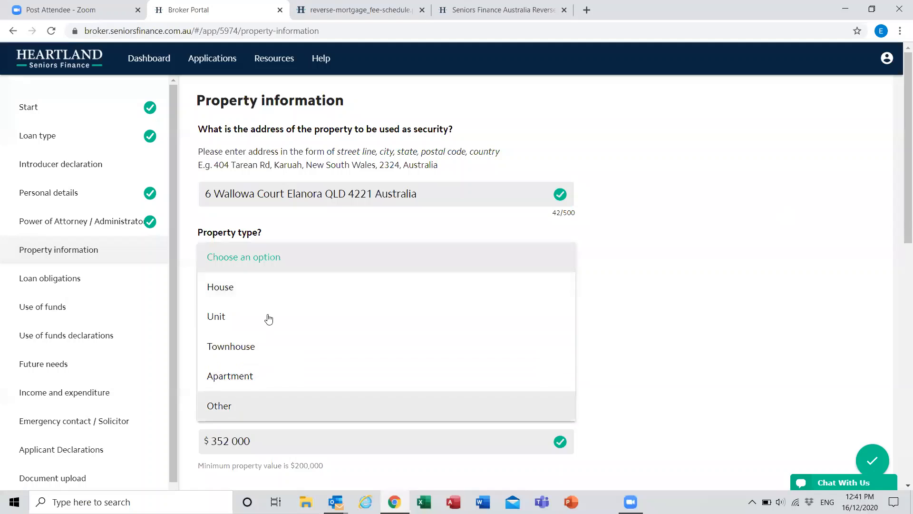
{"action": "left_click", "coordinate": [268, 291]}
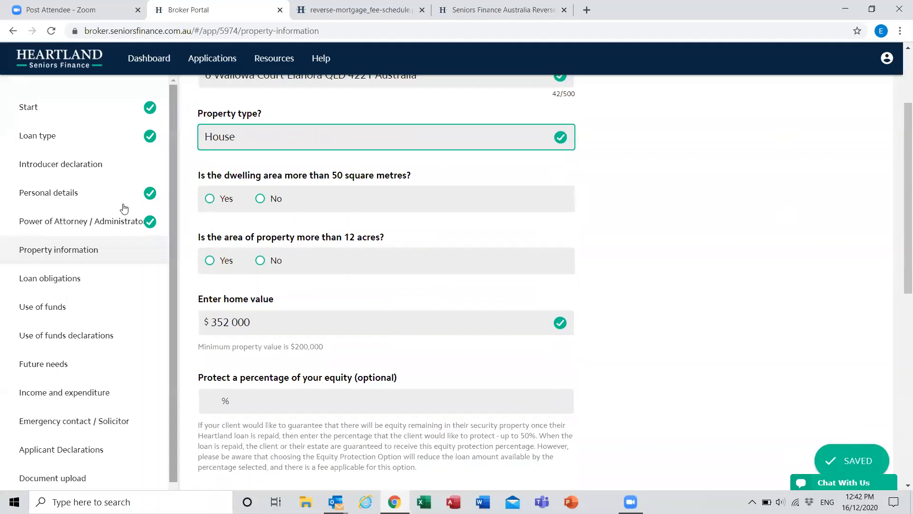
{"action": "left_click", "coordinate": [240, 207]}
{"action": "left_click", "coordinate": [260, 260]}
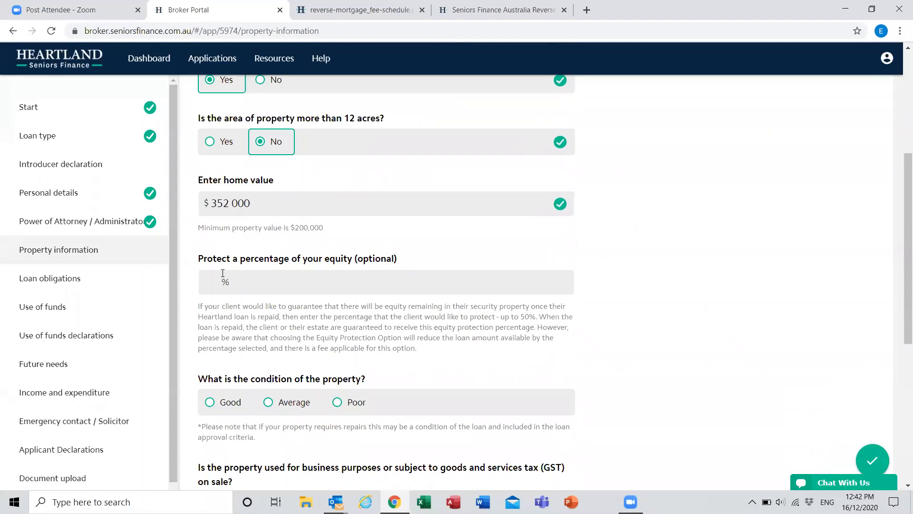
Step: Set the protected equity percentage to 0 and rate the property's condition as Good
{"action": "left_click", "coordinate": [309, 275]}
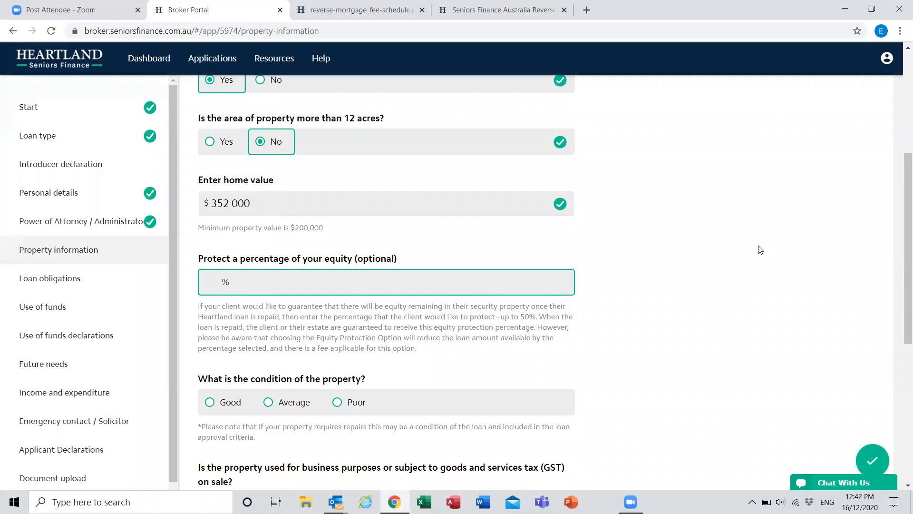
{"action": "type", "text": "0"}
{"action": "left_click", "coordinate": [760, 250]}
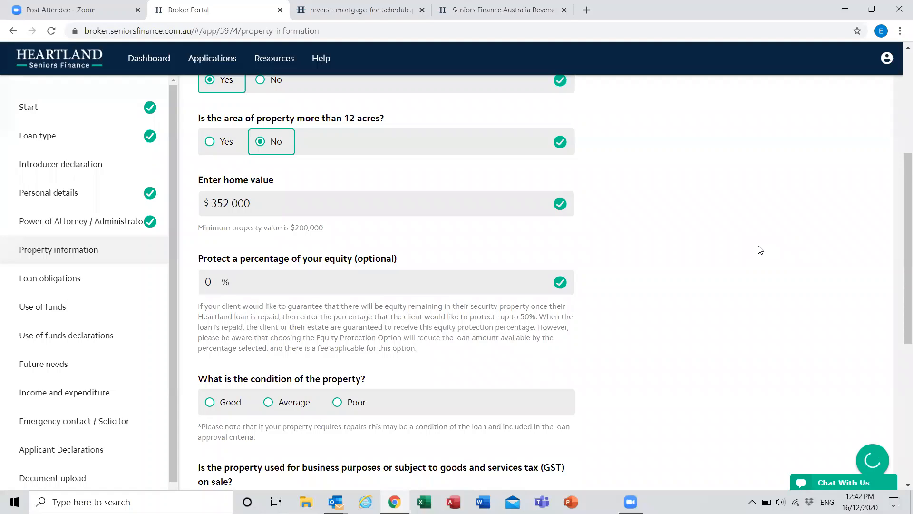
{"action": "scroll", "coordinate": [760, 250], "scroll_direction": "down", "scroll_amount": 5}
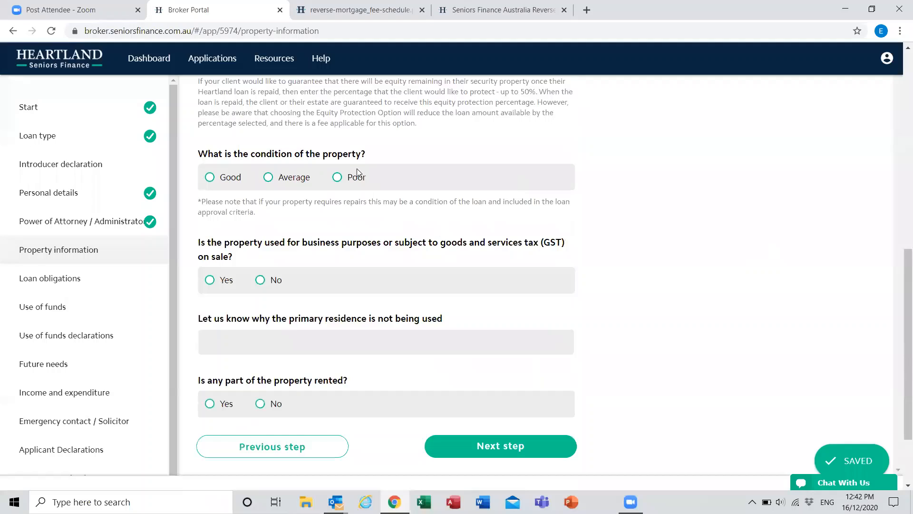
{"action": "left_click", "coordinate": [211, 164]}
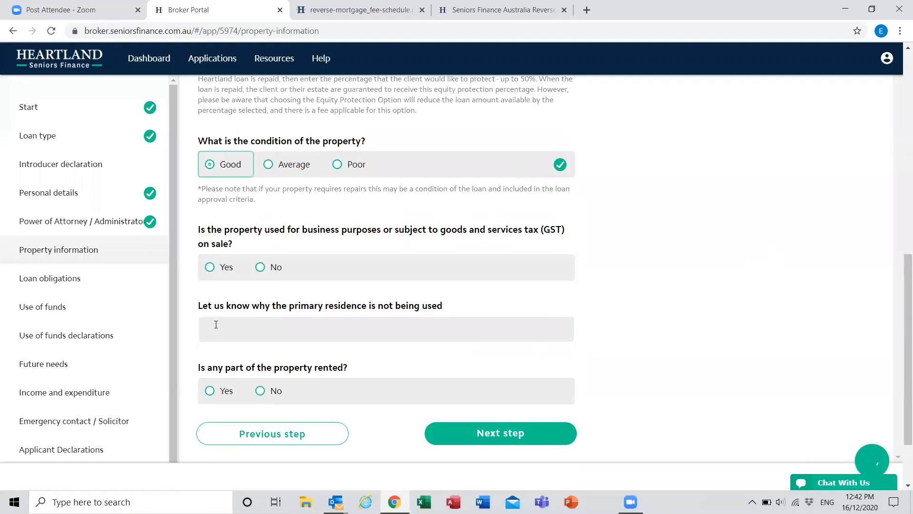
Step: Answer No to business use and rental, enter "Details" as the reason for not using the primary residence, and continue to the loan obligations
{"action": "left_click", "coordinate": [264, 275]}
{"action": "left_click", "coordinate": [295, 339]}
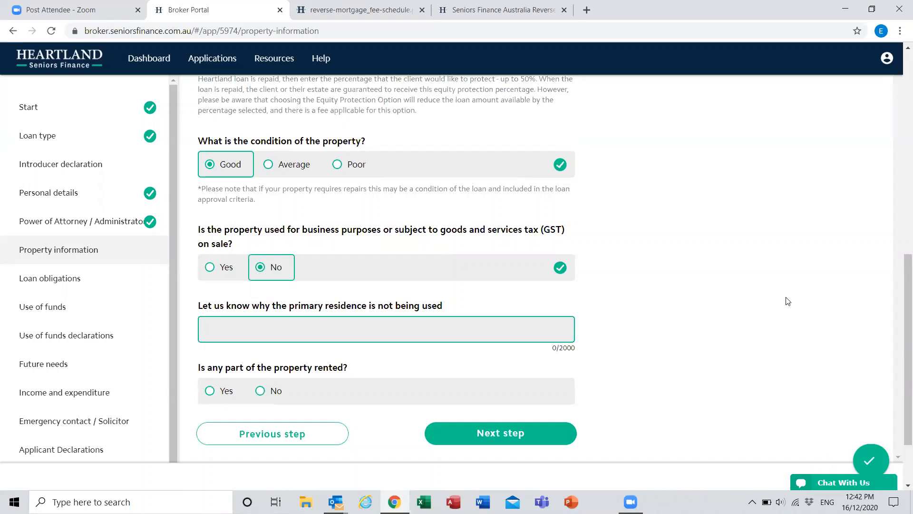
{"action": "type", "text": "Details"}
{"action": "left_click", "coordinate": [788, 301]}
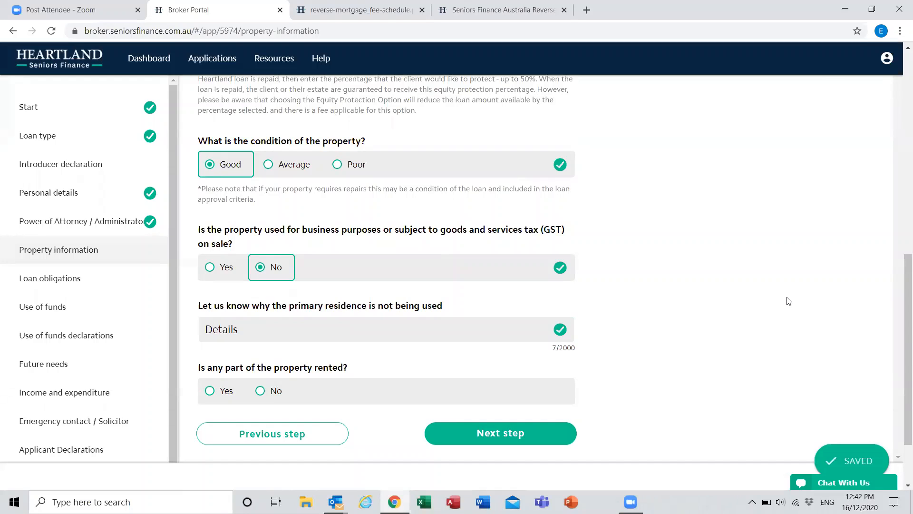
{"action": "left_click", "coordinate": [269, 391]}
{"action": "left_click", "coordinate": [460, 439]}
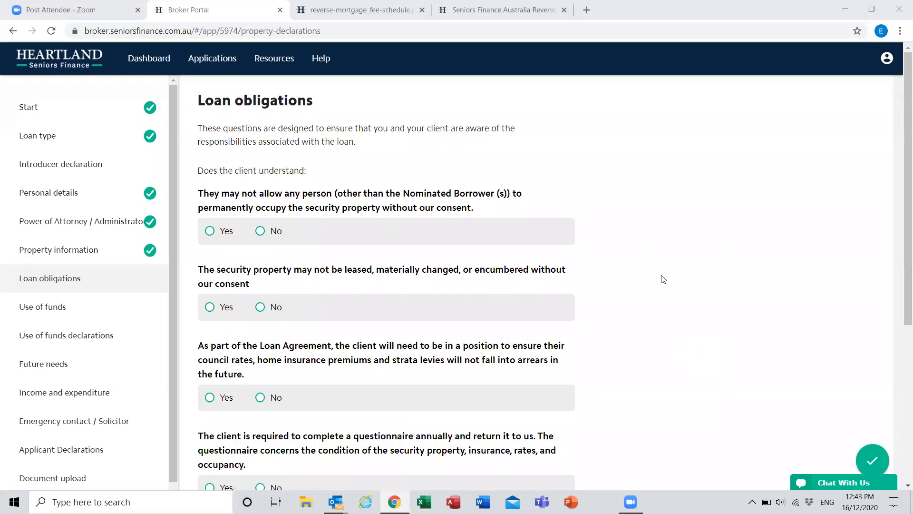
Step: Answer Yes to all five loan obligation questions and continue to the use of funds section
{"action": "scroll", "coordinate": [347, 141], "scroll_direction": "down", "scroll_amount": 2}
{"action": "scroll", "coordinate": [342, 195], "scroll_direction": "up", "scroll_amount": 1}
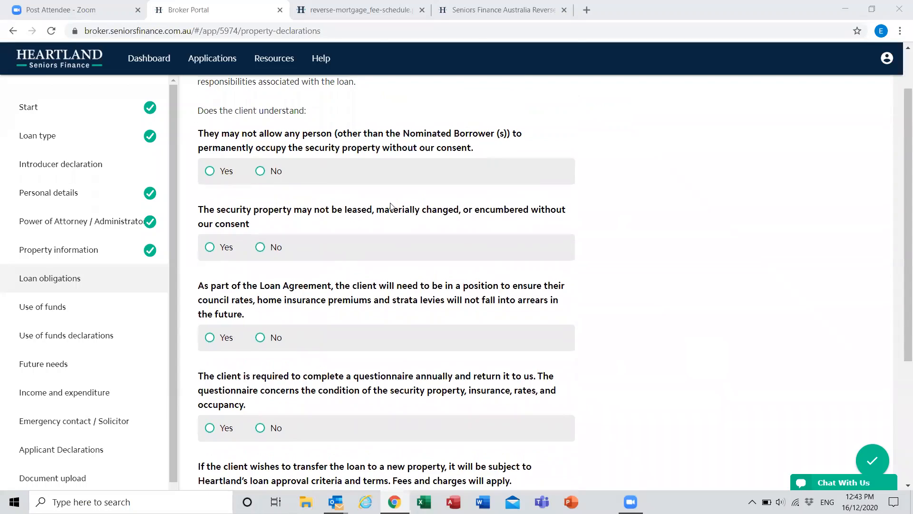
{"action": "left_click", "coordinate": [209, 171]}
{"action": "left_click", "coordinate": [209, 247]}
{"action": "scroll", "coordinate": [212, 230], "scroll_direction": "down", "scroll_amount": 2}
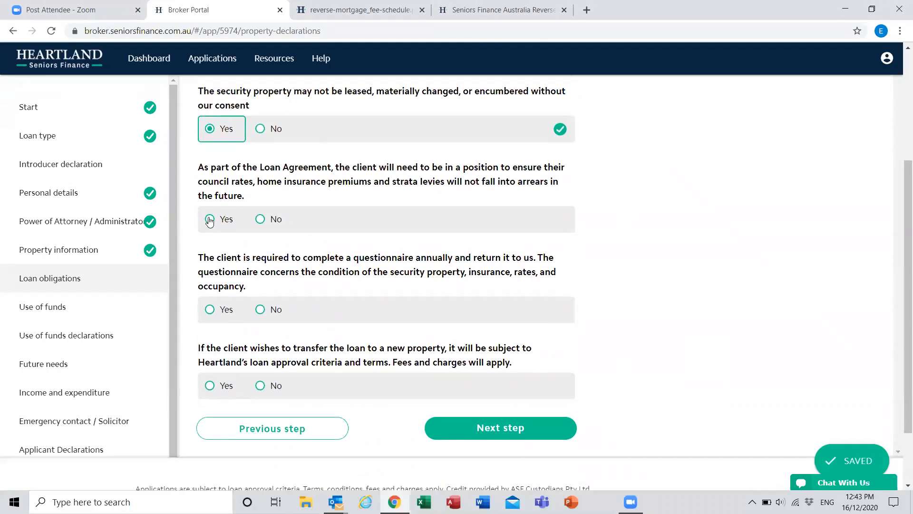
{"action": "left_click", "coordinate": [210, 219]}
{"action": "left_click", "coordinate": [210, 309]}
{"action": "scroll", "coordinate": [223, 295], "scroll_direction": "down", "scroll_amount": 1}
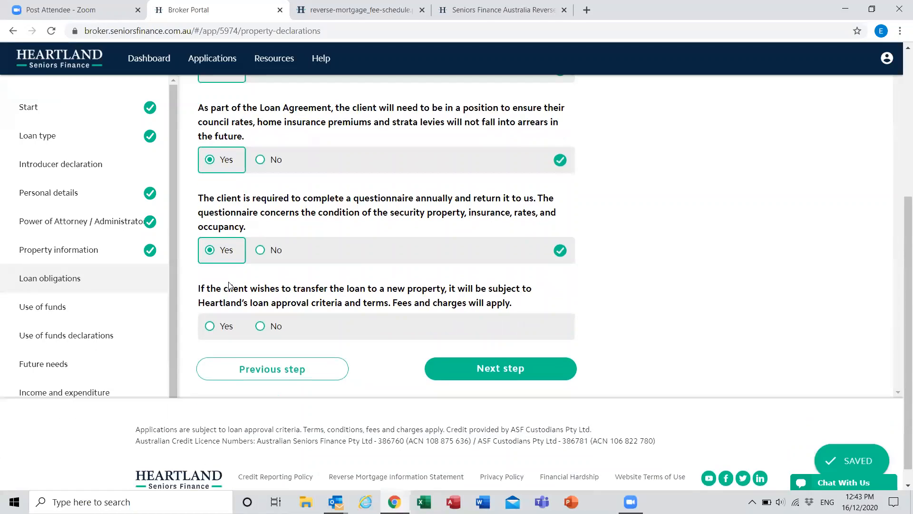
{"action": "left_click", "coordinate": [210, 325]}
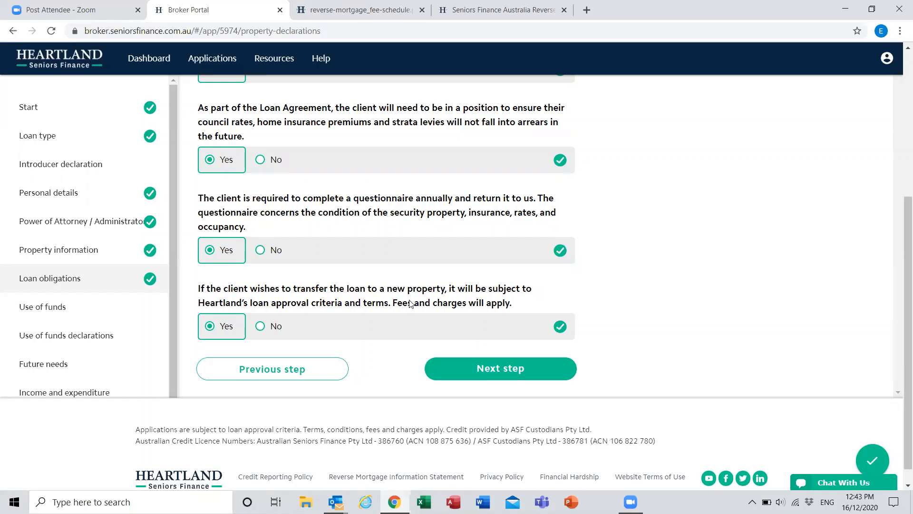
{"action": "left_click", "coordinate": [551, 371]}
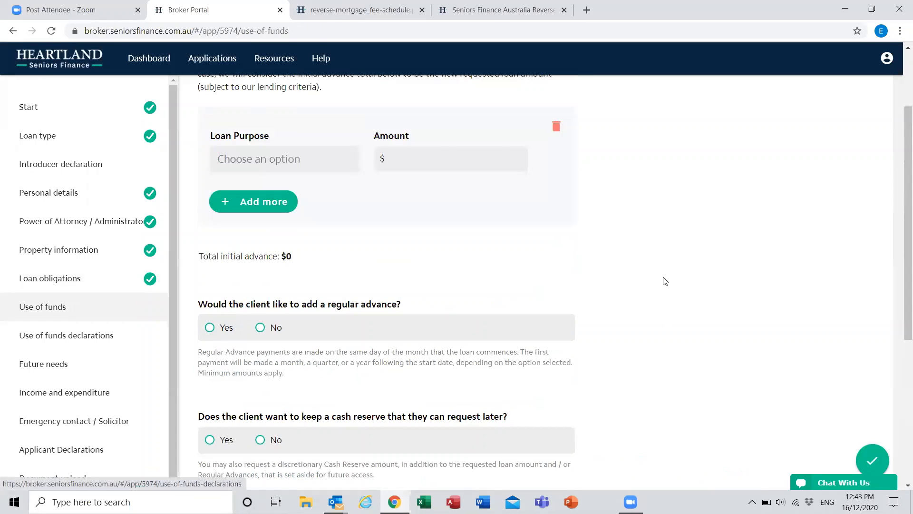
Step: Set the loan purpose to Other and select the field for specifying that purpose
{"action": "scroll", "coordinate": [665, 281], "scroll_direction": "up", "scroll_amount": 2}
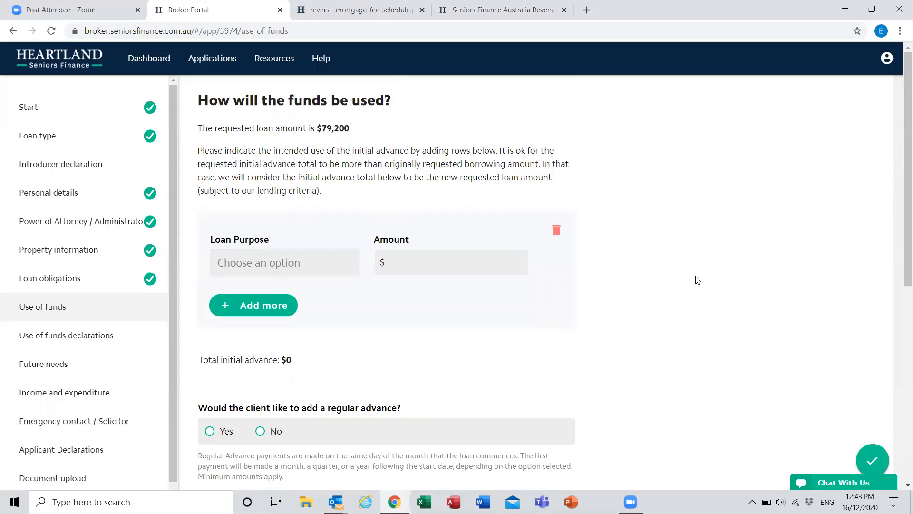
{"action": "left_click", "coordinate": [324, 261]}
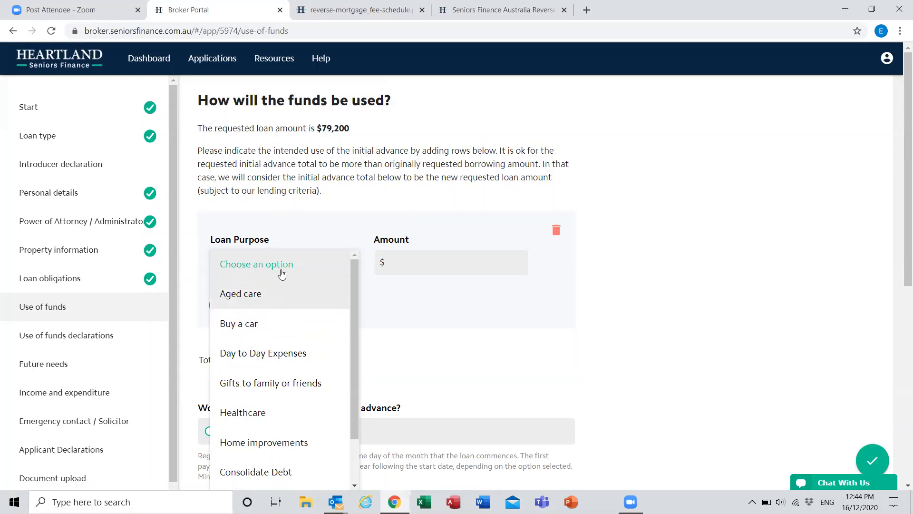
{"action": "left_click", "coordinate": [266, 266]}
{"action": "left_click", "coordinate": [253, 267]}
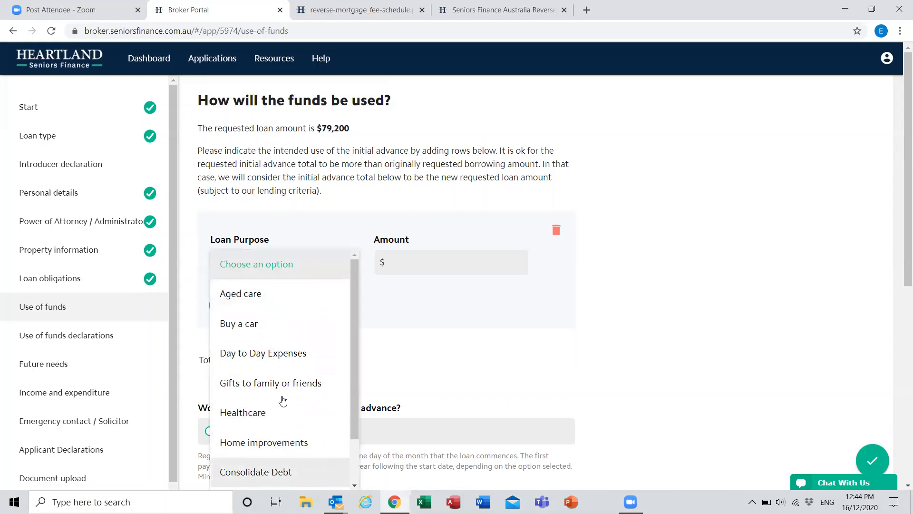
{"action": "scroll", "coordinate": [276, 390], "scroll_direction": "down", "scroll_amount": 2}
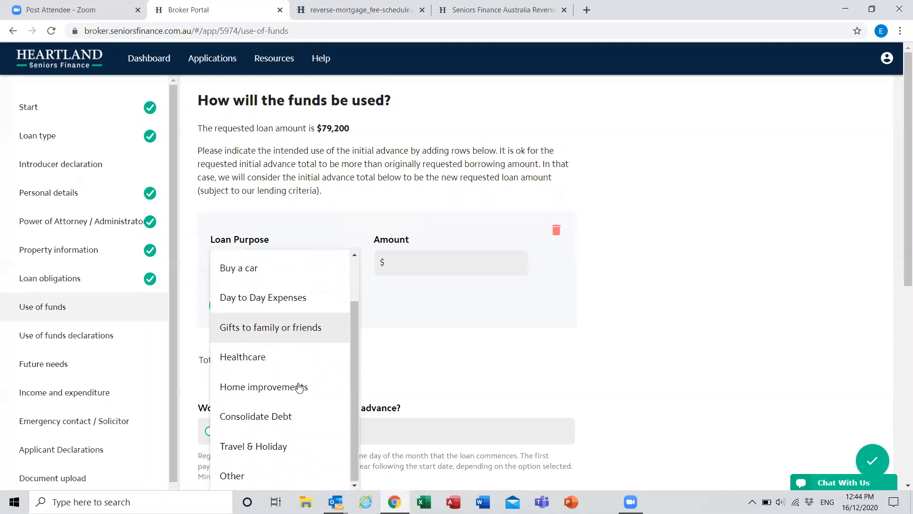
{"action": "left_click", "coordinate": [249, 470]}
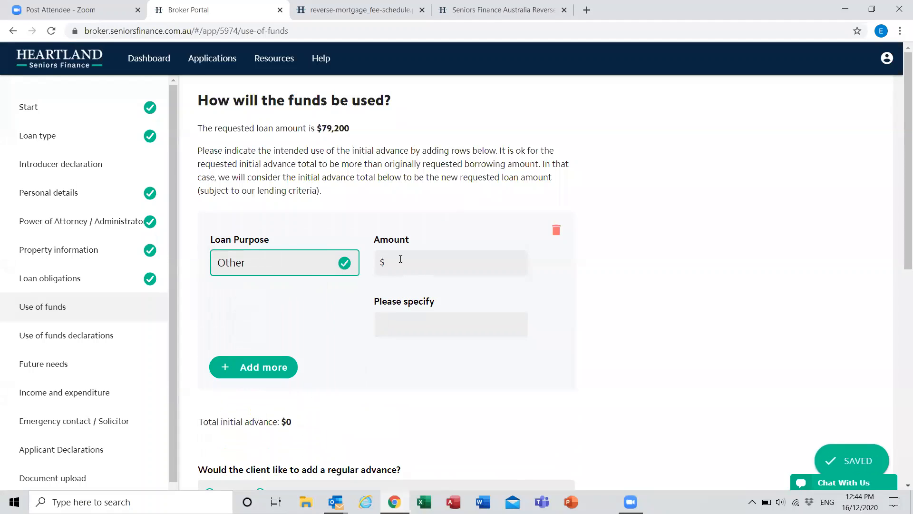
{"action": "left_click", "coordinate": [397, 323]}
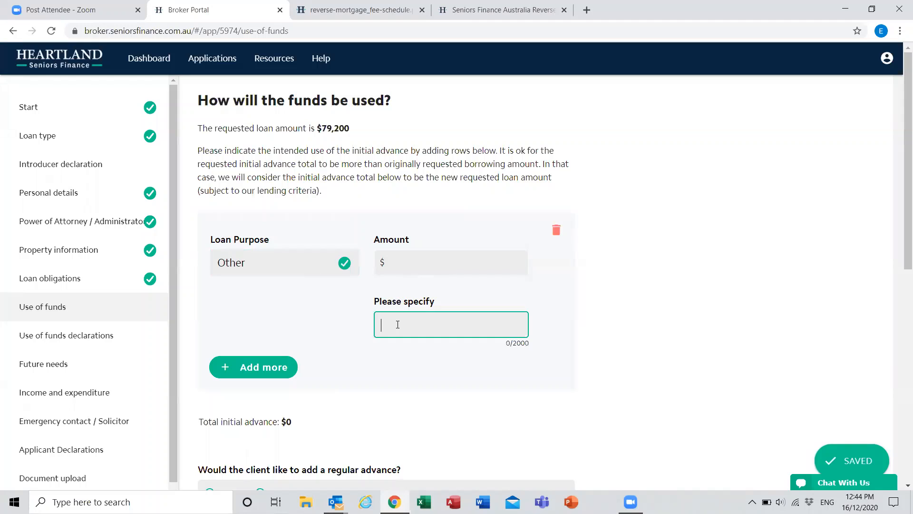
Step: Set the loan purpose to Healthcare with an amount of $19,200
{"action": "left_click", "coordinate": [325, 276]}
{"action": "scroll", "coordinate": [281, 356], "scroll_direction": "down", "scroll_amount": 2}
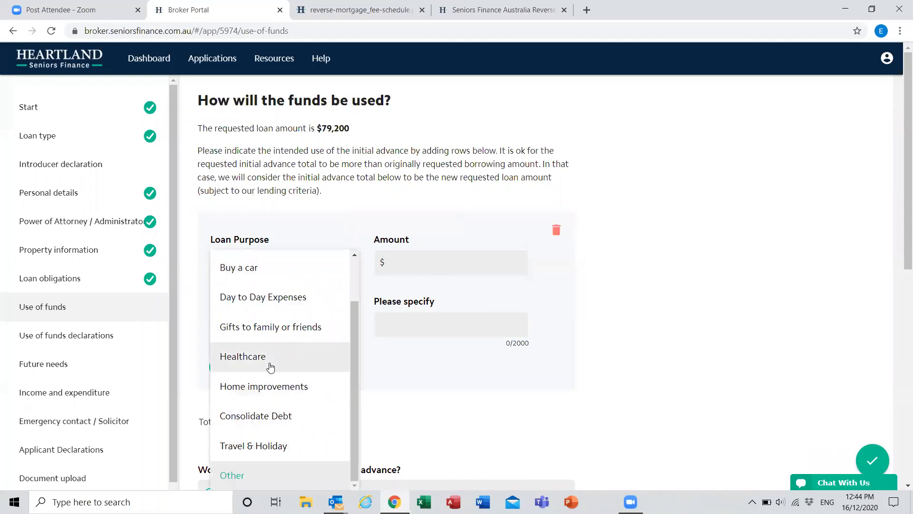
{"action": "left_click", "coordinate": [270, 366]}
{"action": "left_click", "coordinate": [445, 266]}
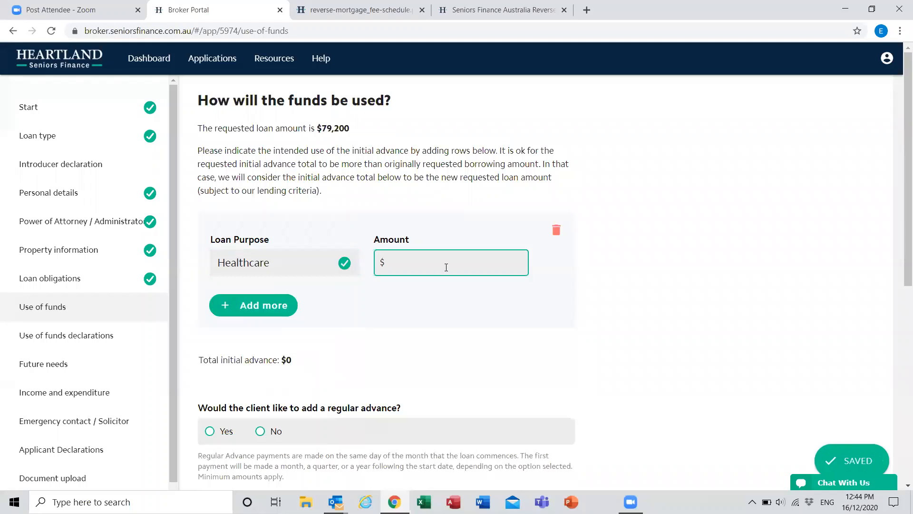
{"action": "type", "text": "19200"}
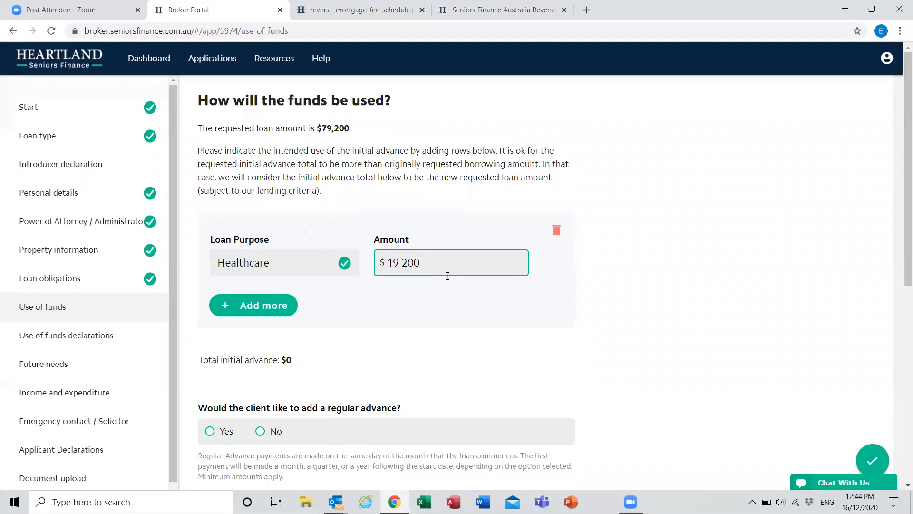
Step: Add a second loan purpose row and remove it again
{"action": "left_click", "coordinate": [247, 312]}
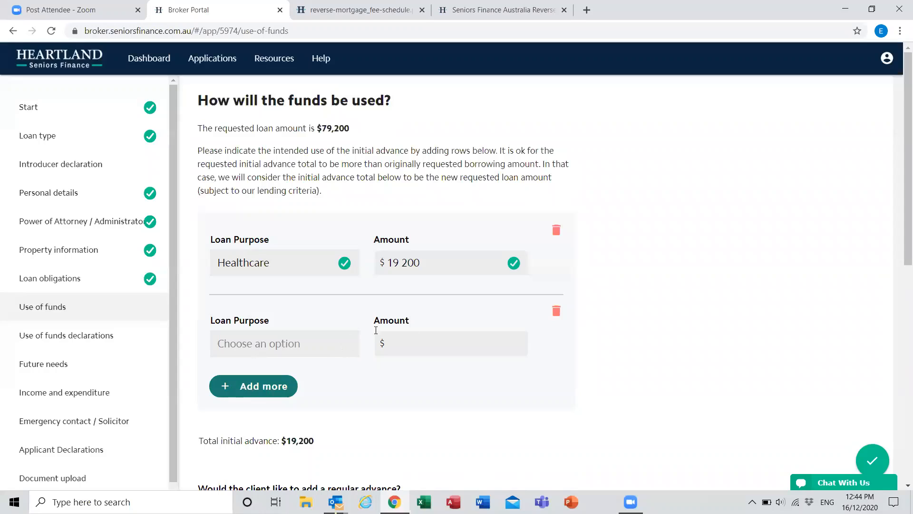
{"action": "left_click", "coordinate": [558, 312]}
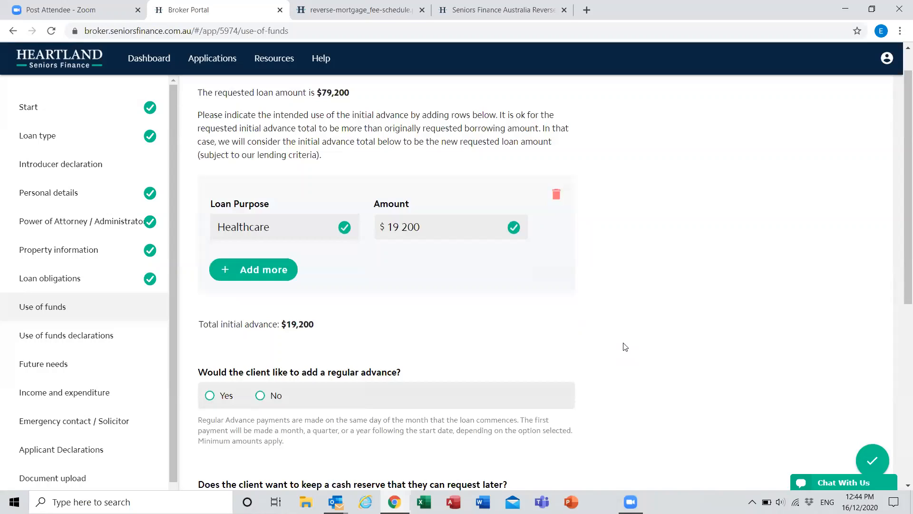
Step: Examine the total initial advance together with the regular advance and cash reserve options
{"action": "scroll", "coordinate": [625, 347], "scroll_direction": "down", "scroll_amount": 3}
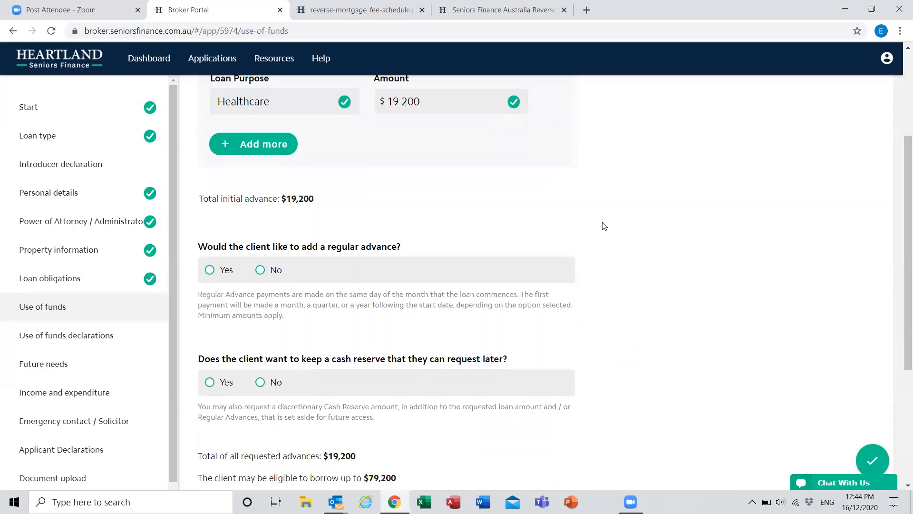
{"action": "scroll", "coordinate": [455, 157], "scroll_direction": "down", "scroll_amount": 1}
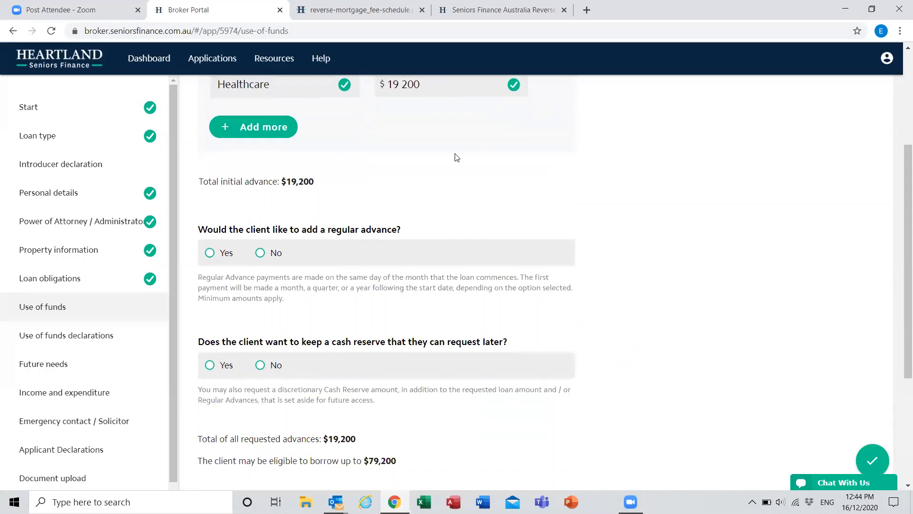
{"action": "scroll", "coordinate": [423, 179], "scroll_direction": "up", "scroll_amount": 3}
{"action": "left_click_drag", "start_coordinate": [314, 300], "coordinate": [233, 301]}
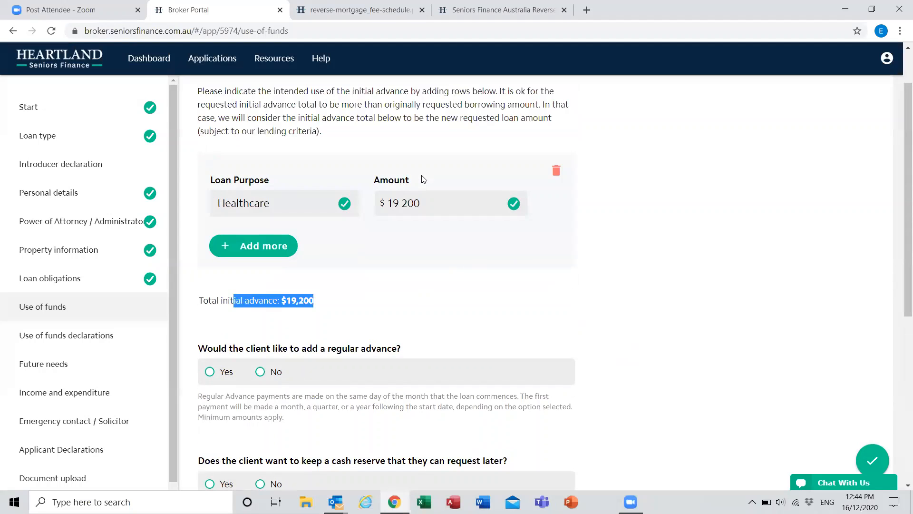
Step: Add a regular advance of $1,000 paid monthly for 5 years
{"action": "left_click", "coordinate": [664, 174]}
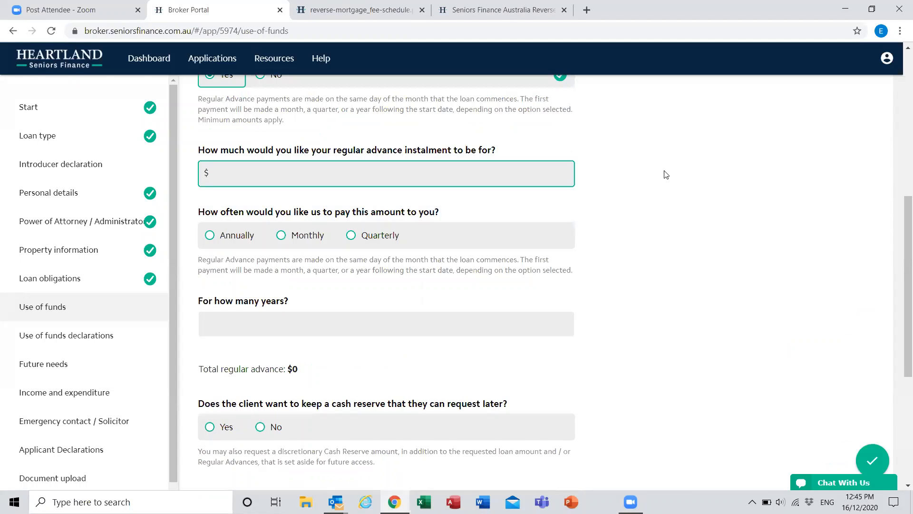
{"action": "type", "text": "1000"}
{"action": "left_click", "coordinate": [294, 315]}
{"action": "type", "text": "5"}
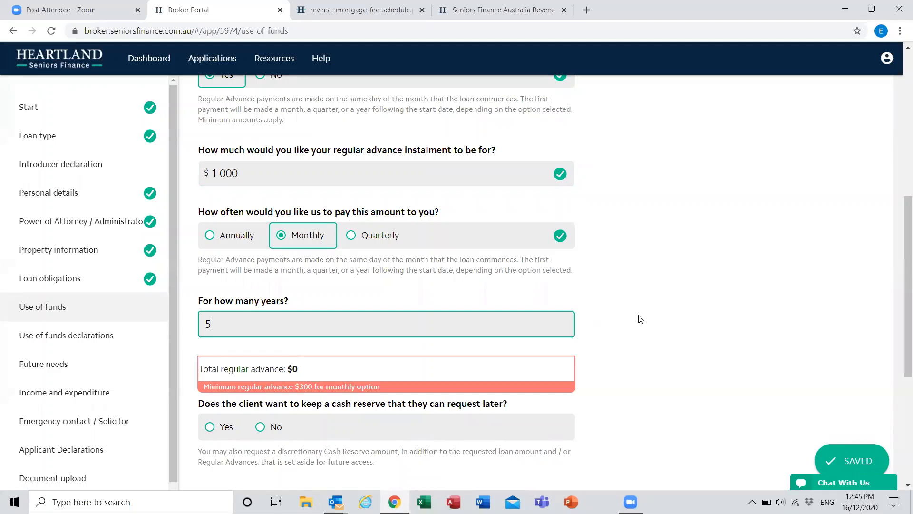
{"action": "left_click", "coordinate": [640, 319]}
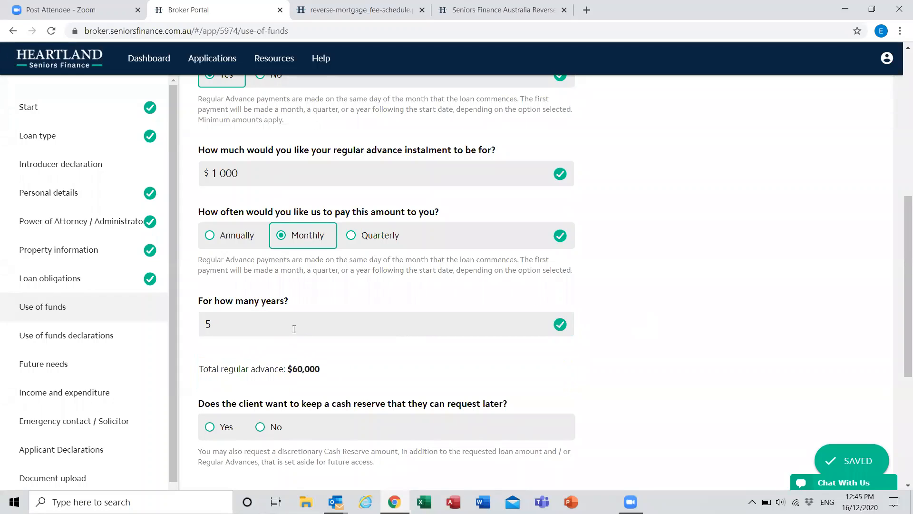
Step: Clear the number of years for the regular advance and re-enter 5
{"action": "double_click", "coordinate": [217, 325]}
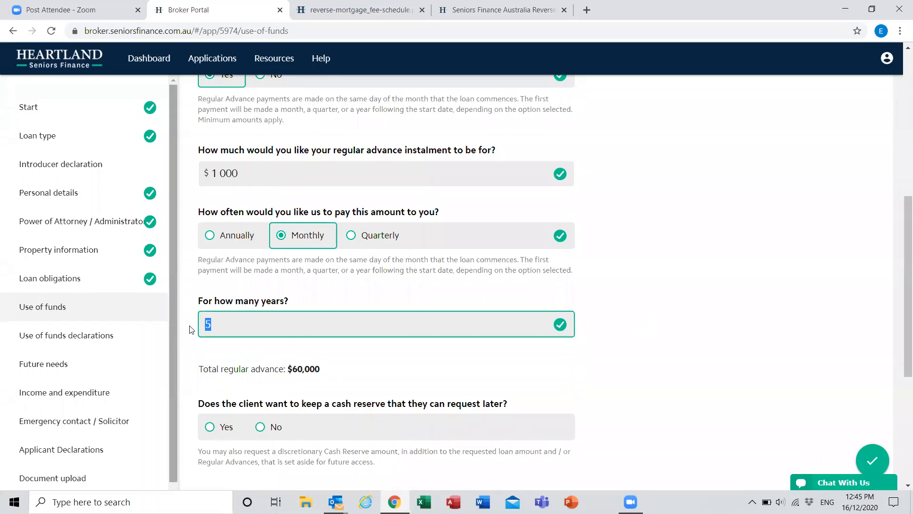
{"action": "key", "text": "BackSpace"}
{"action": "left_click", "coordinate": [618, 318]}
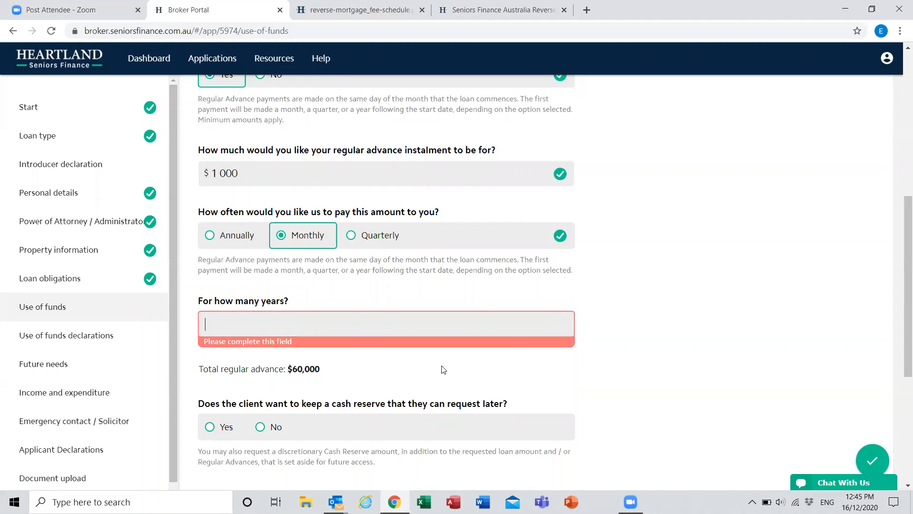
{"action": "type", "text": "5"}
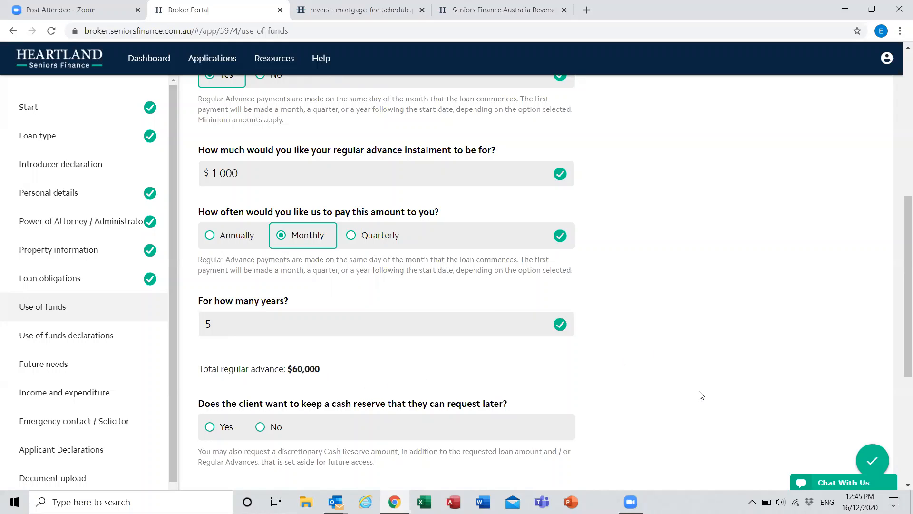
Step: Answer Yes to keeping a cash reserve and view the reserve amount and purpose fields
{"action": "scroll", "coordinate": [698, 395], "scroll_direction": "down", "scroll_amount": 4}
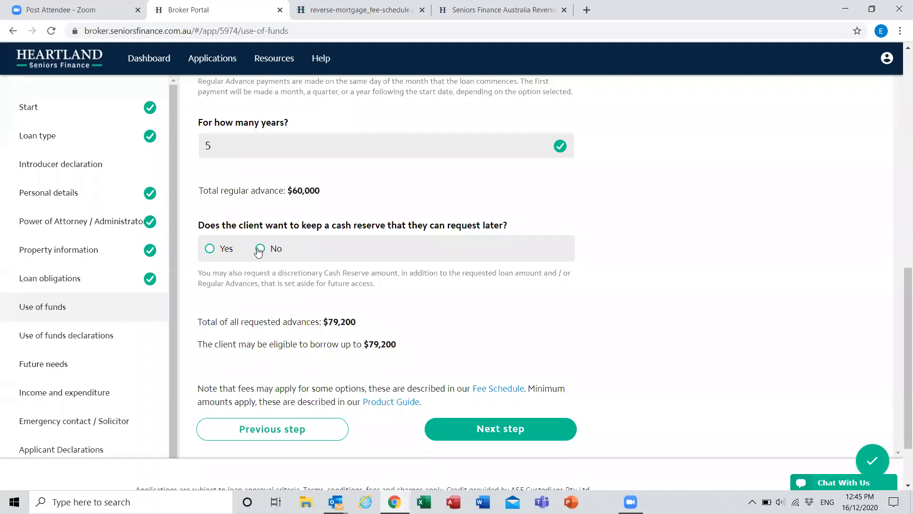
{"action": "left_click", "coordinate": [210, 248]}
{"action": "scroll", "coordinate": [690, 318], "scroll_direction": "down", "scroll_amount": 1}
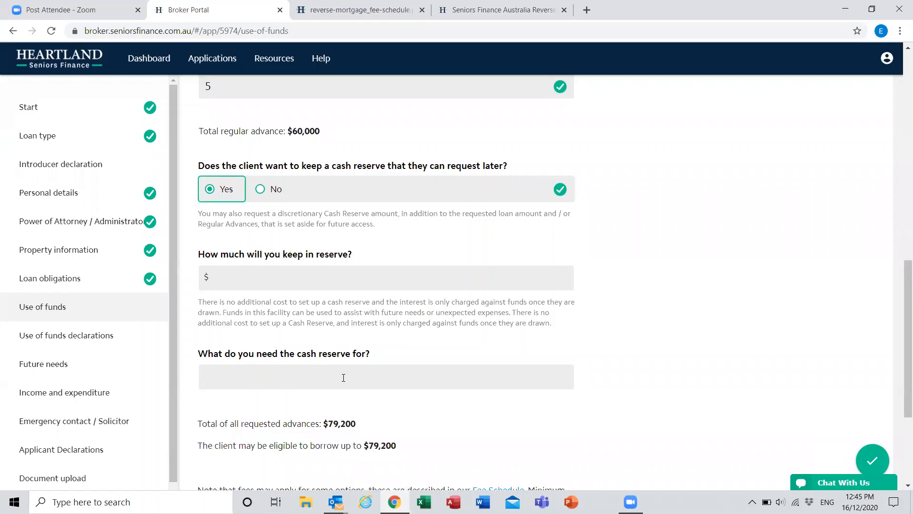
Step: Answer No to keeping a cash reserve and continue to the use of funds declarations
{"action": "left_click", "coordinate": [259, 190]}
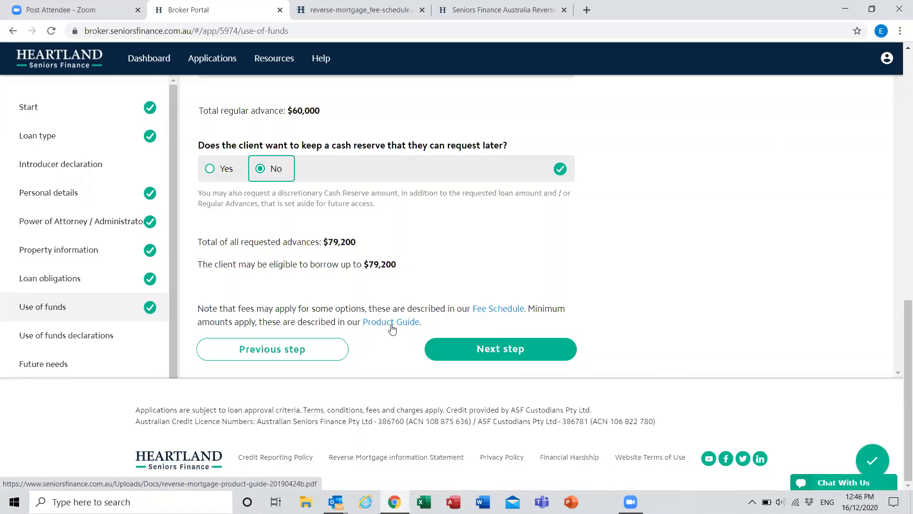
{"action": "left_click", "coordinate": [483, 349]}
Step: Answer Yes to having considered other options and to having obtained financial advice, giving "Details" as the advice details
{"action": "scroll", "coordinate": [467, 97], "scroll_direction": "up", "scroll_amount": 2}
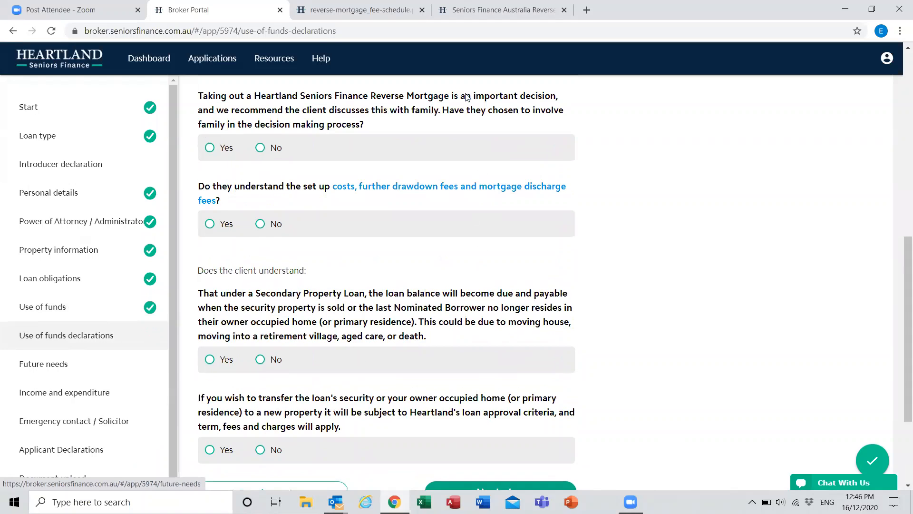
{"action": "scroll", "coordinate": [467, 97], "scroll_direction": "up", "scroll_amount": 10}
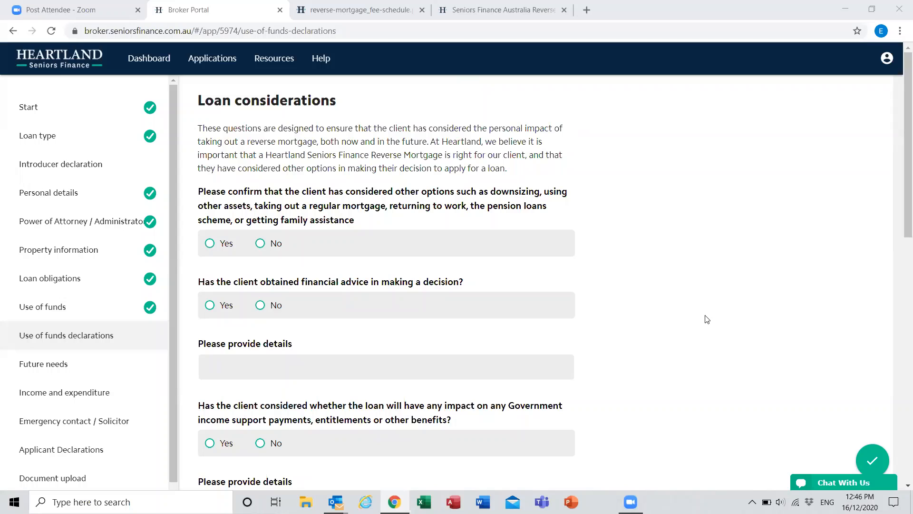
{"action": "left_click", "coordinate": [210, 244]}
{"action": "left_click", "coordinate": [210, 306]}
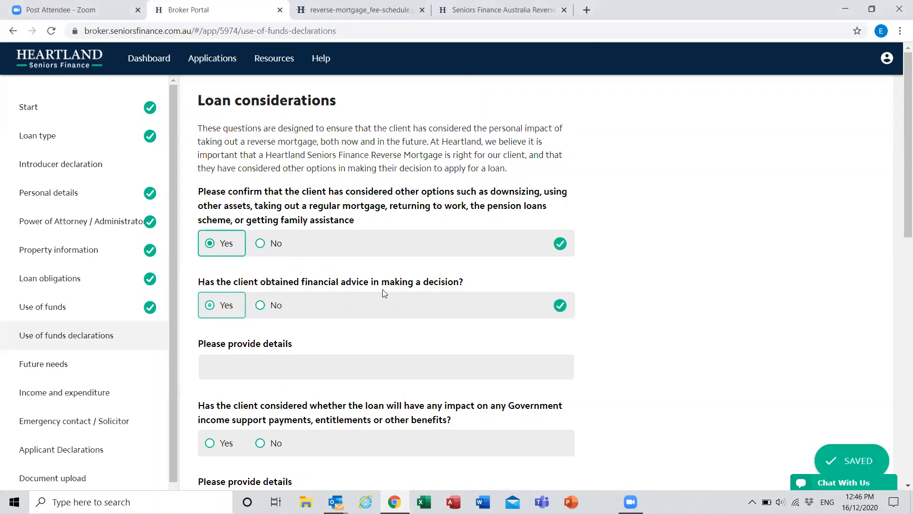
{"action": "scroll", "coordinate": [342, 259], "scroll_direction": "down", "scroll_amount": 3}
{"action": "left_click", "coordinate": [351, 251]}
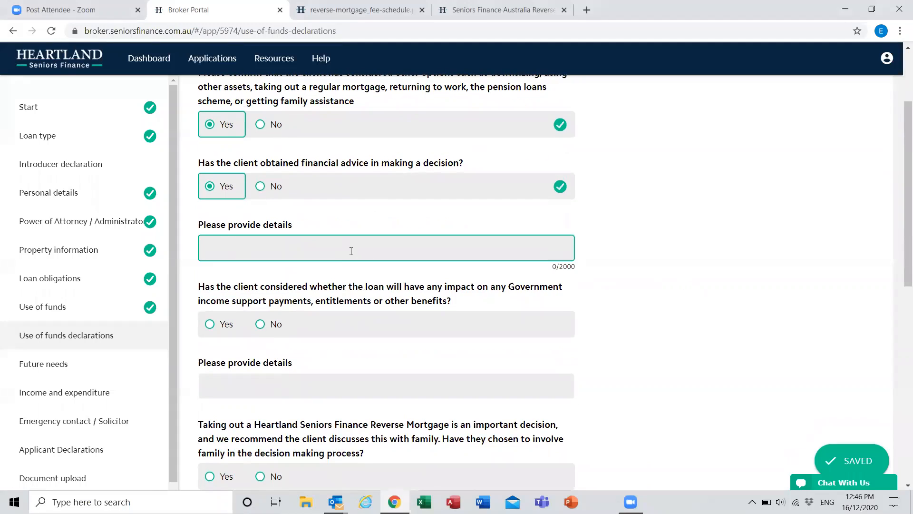
{"action": "type", "text": "Details"}
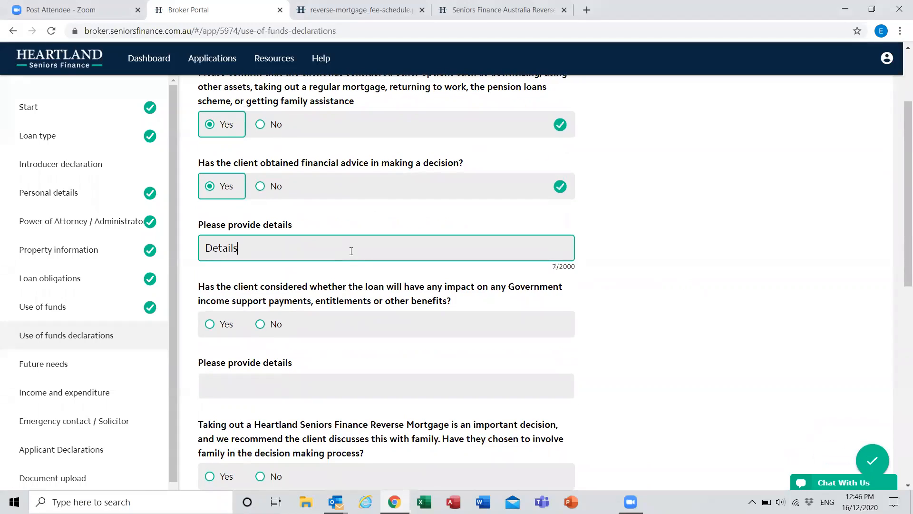
{"action": "left_click", "coordinate": [679, 301]}
Step: Answer Yes to having considered the loan's impact on Government income support, with "Details" as the explanation
{"action": "scroll", "coordinate": [534, 254], "scroll_direction": "down", "scroll_amount": 1}
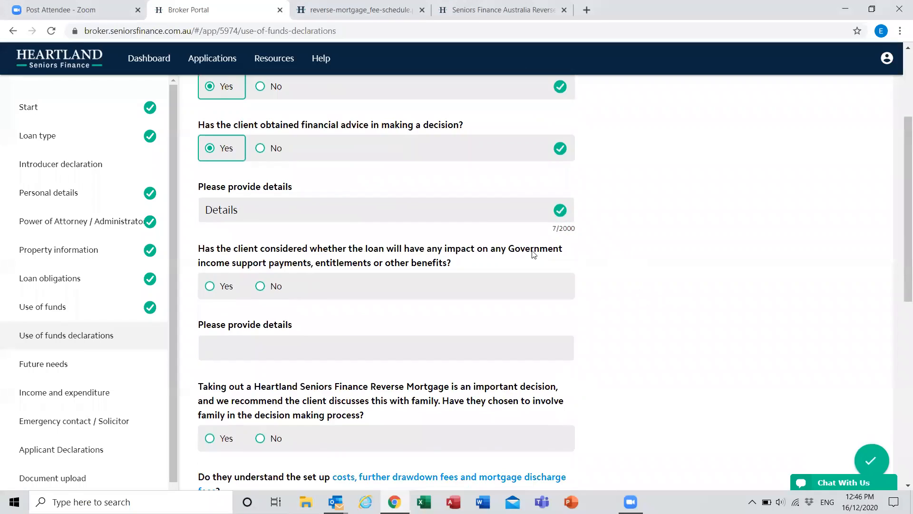
{"action": "scroll", "coordinate": [534, 254], "scroll_direction": "down", "scroll_amount": 2}
{"action": "left_click", "coordinate": [246, 267]}
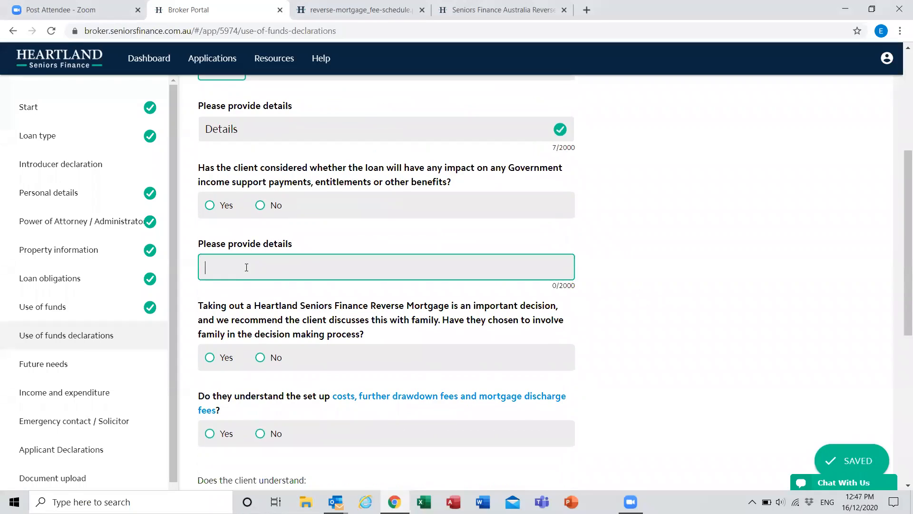
{"action": "right_click", "coordinate": [218, 209]}
{"action": "left_click", "coordinate": [218, 209]}
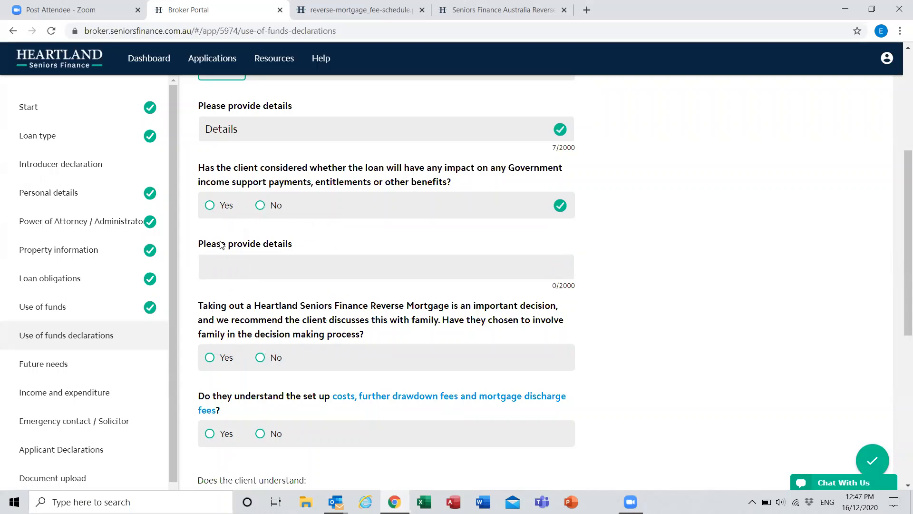
{"action": "left_click", "coordinate": [328, 261]}
{"action": "type", "text": "Details"}
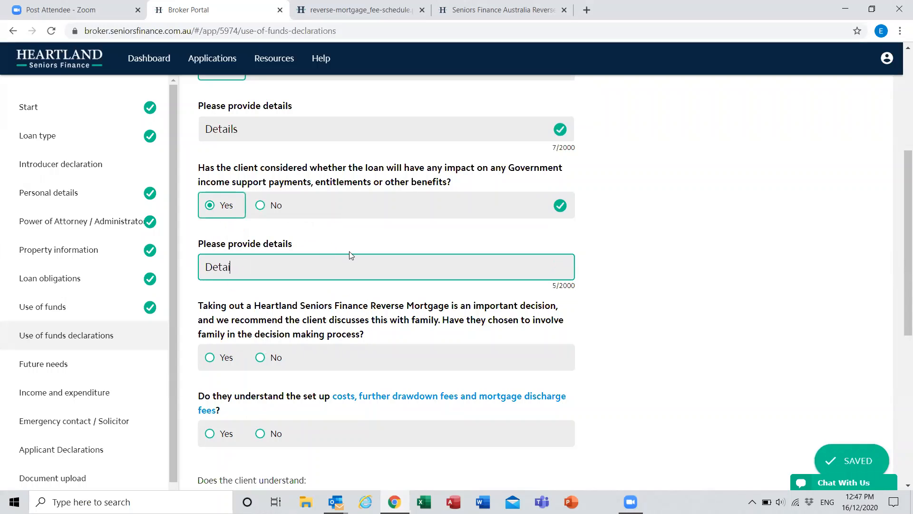
{"action": "left_click", "coordinate": [685, 247]}
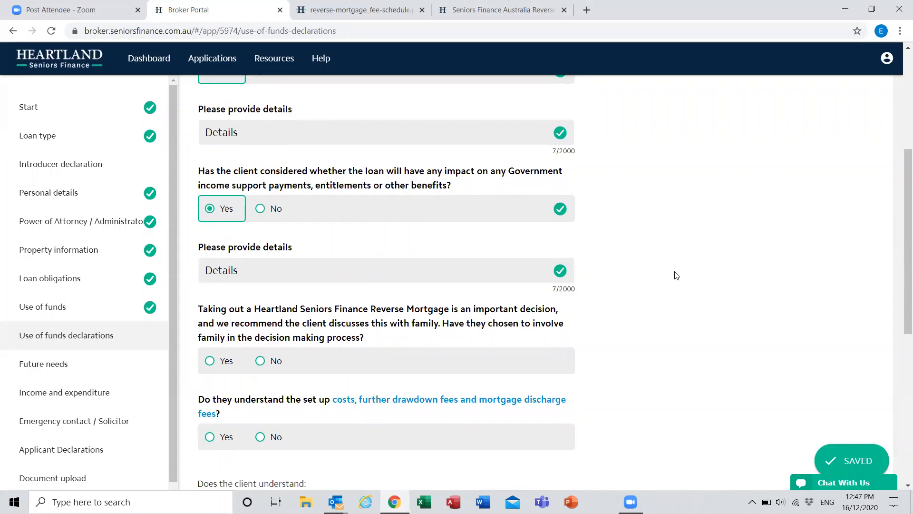
Step: Answer Yes to involving family in the decision and to understanding the set-up costs, further drawdown fees and mortgage discharge fees
{"action": "scroll", "coordinate": [678, 273], "scroll_direction": "up", "scroll_amount": 5}
{"action": "scroll", "coordinate": [676, 274], "scroll_direction": "down", "scroll_amount": 3}
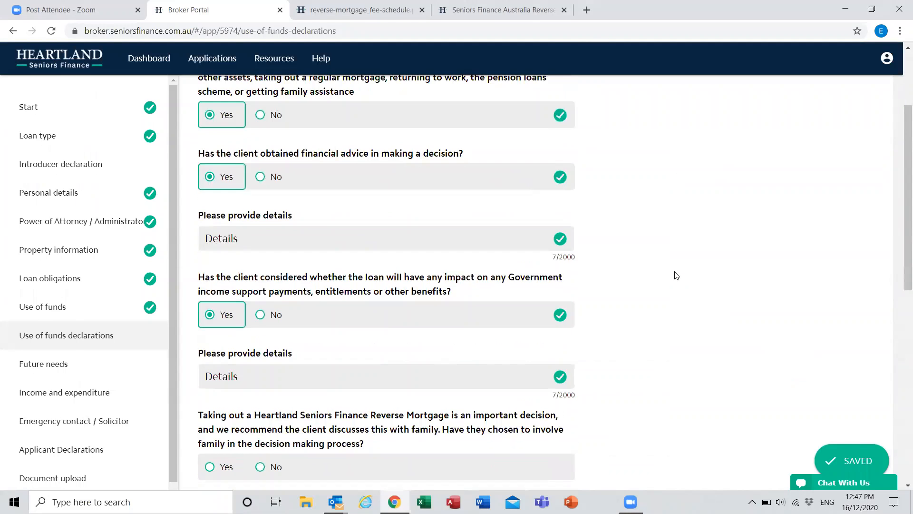
{"action": "scroll", "coordinate": [359, 322], "scroll_direction": "down", "scroll_amount": 2}
{"action": "scroll", "coordinate": [209, 308], "scroll_direction": "down", "scroll_amount": 1}
{"action": "left_click", "coordinate": [209, 307]}
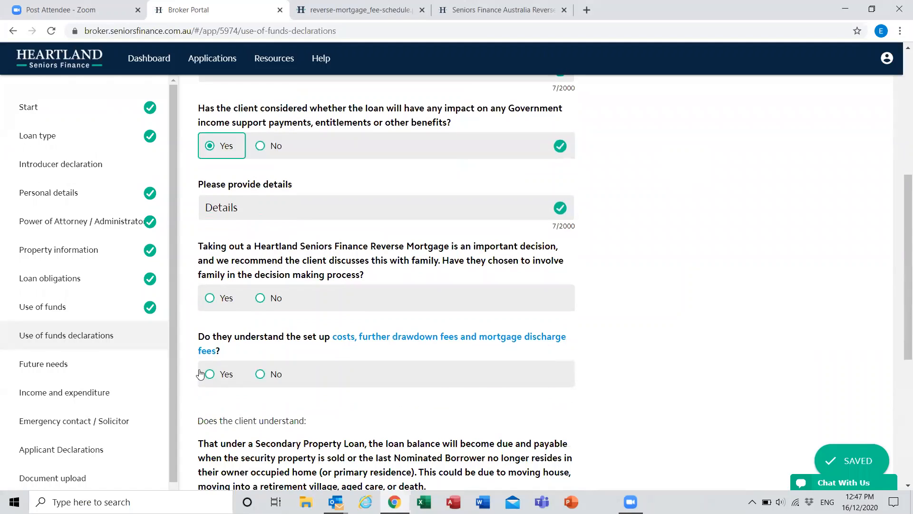
{"action": "left_click", "coordinate": [209, 374]}
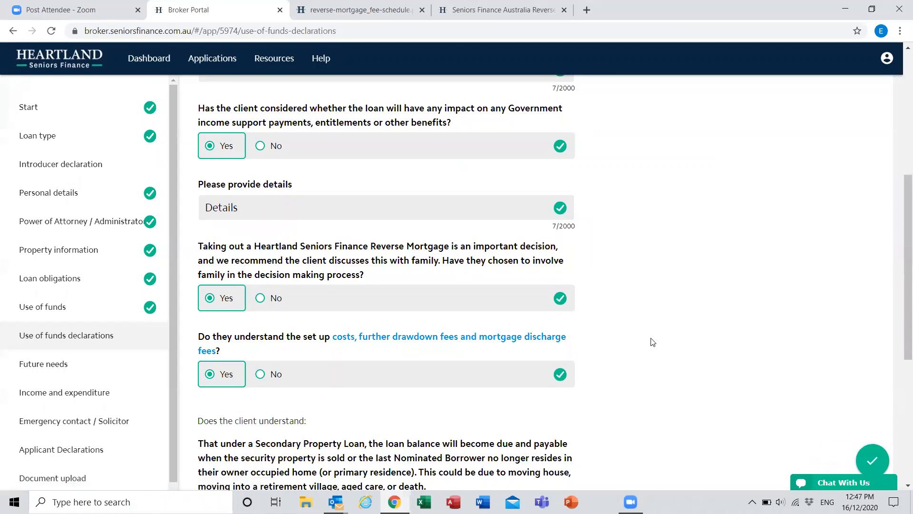
Step: Answer Yes to both Secondary Property Loan and security transfer declarations, and continue to Future needs
{"action": "scroll", "coordinate": [652, 341], "scroll_direction": "down", "scroll_amount": 1}
{"action": "scroll", "coordinate": [210, 268], "scroll_direction": "down", "scroll_amount": 4}
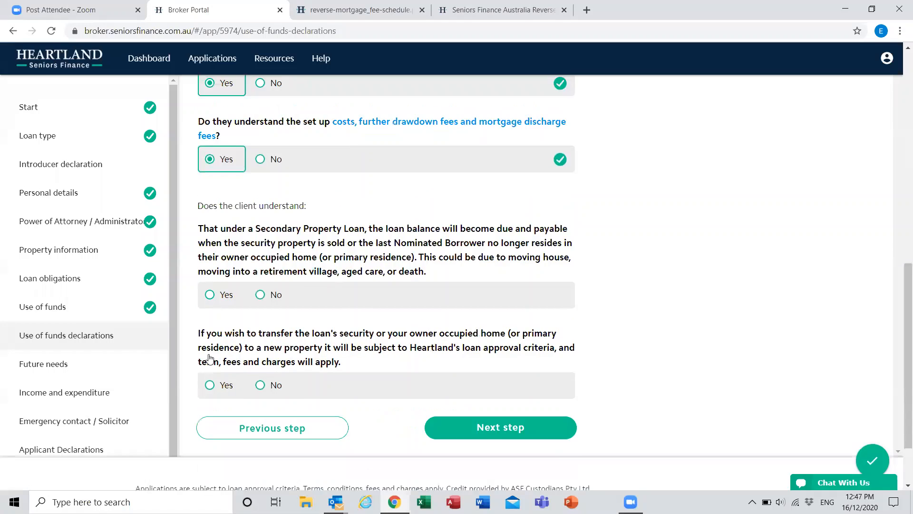
{"action": "left_click", "coordinate": [209, 272]}
{"action": "left_click", "coordinate": [210, 360]}
{"action": "left_click", "coordinate": [494, 405]}
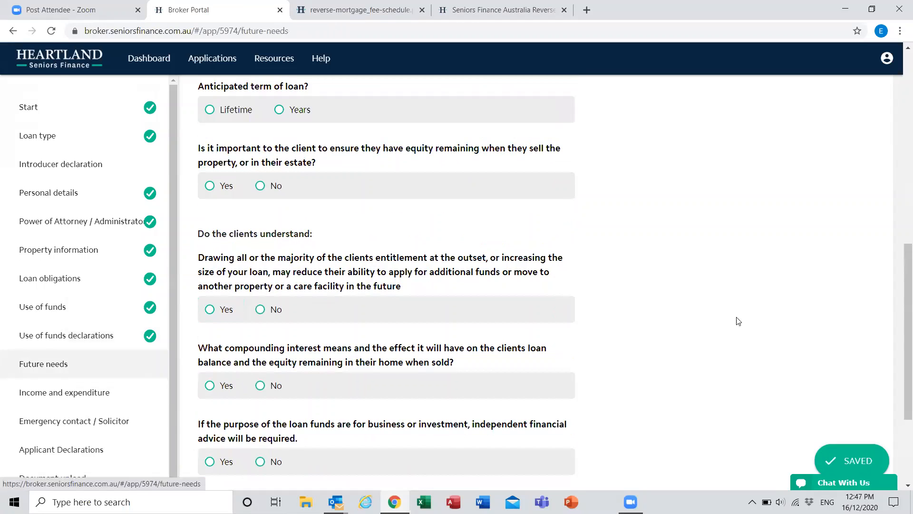
Step: Answer Yes to having considered future financial needs and objectives, and outline the client's intentions as "Details"
{"action": "scroll", "coordinate": [742, 286], "scroll_direction": "up", "scroll_amount": 6}
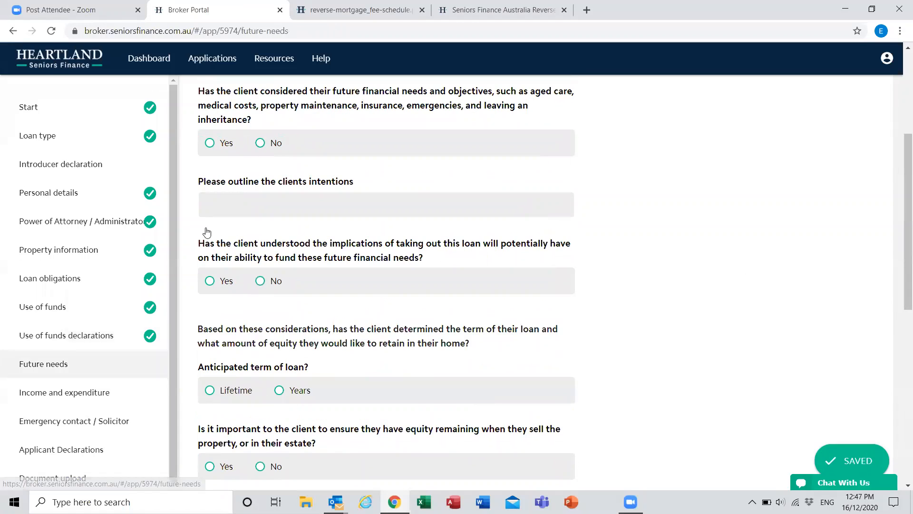
{"action": "scroll", "coordinate": [206, 231], "scroll_direction": "up", "scroll_amount": 4}
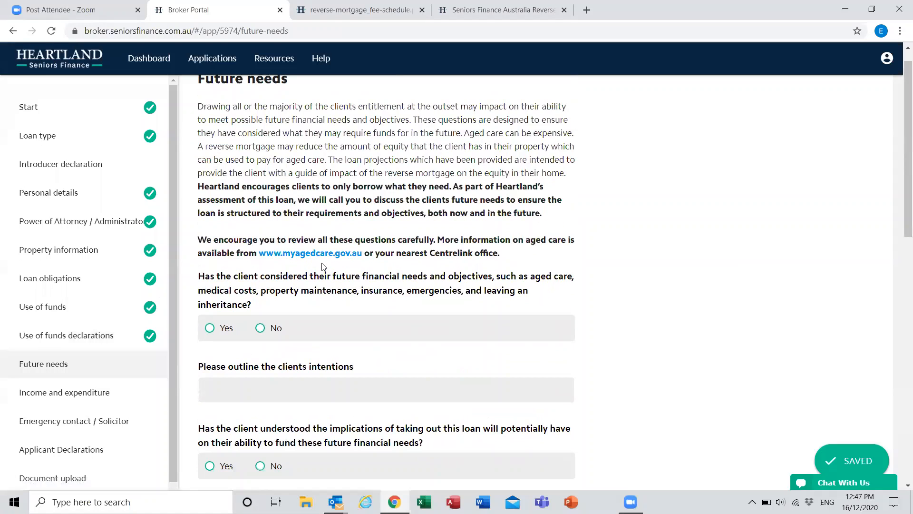
{"action": "scroll", "coordinate": [322, 266], "scroll_direction": "down", "scroll_amount": 2}
{"action": "left_click", "coordinate": [210, 231]}
{"action": "left_click", "coordinate": [322, 292]}
{"action": "type", "text": "Deat"}
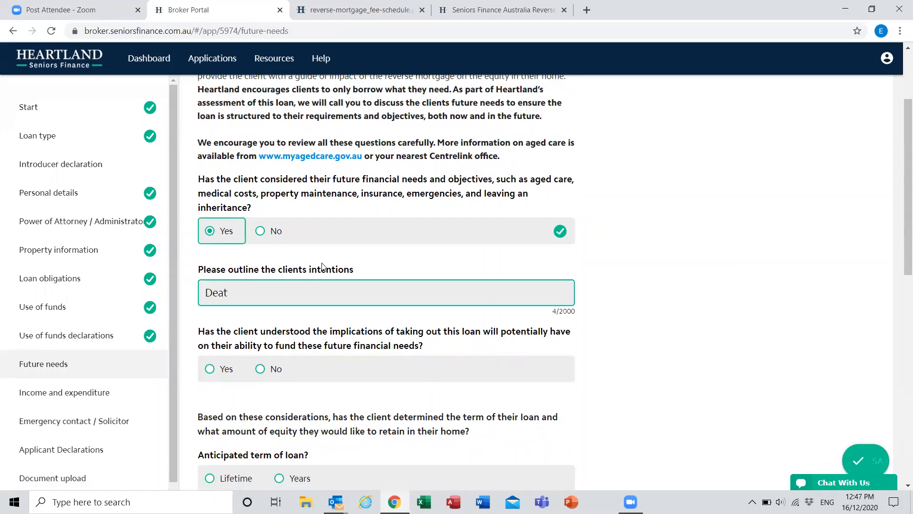
{"action": "key", "text": "BackSpace"}
{"action": "key", "text": "BackSpace"}
{"action": "type", "text": "tails"}
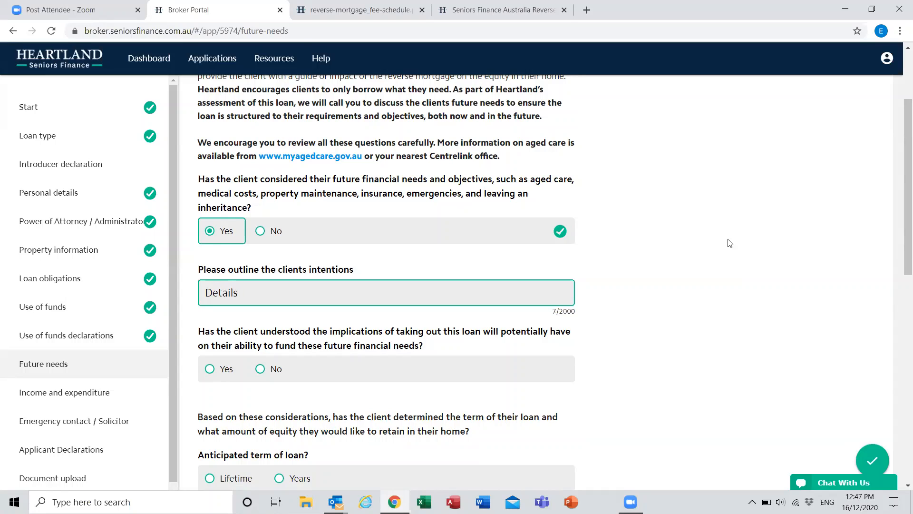
{"action": "left_click", "coordinate": [729, 240]}
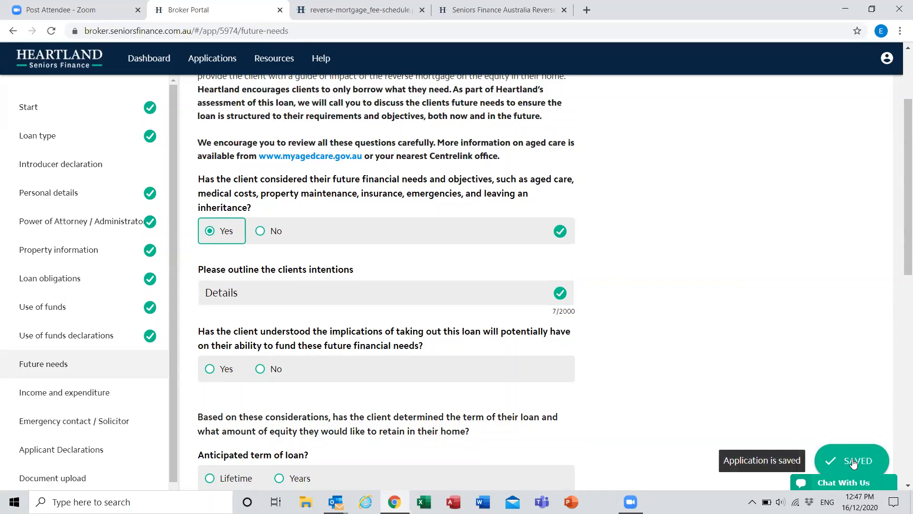
Step: Answer Yes to the client understanding the loan's implications for funding future financial needs
{"action": "scroll", "coordinate": [618, 336], "scroll_direction": "down", "scroll_amount": 1}
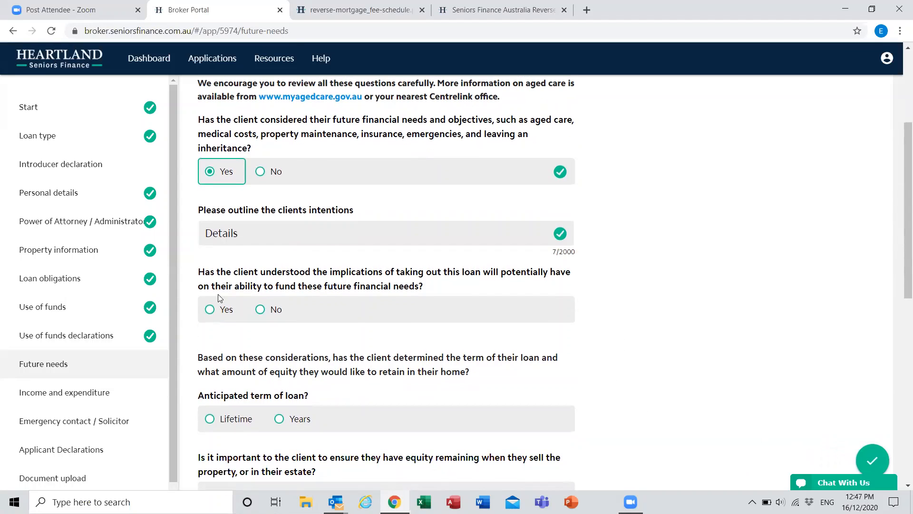
{"action": "left_click", "coordinate": [211, 309]}
{"action": "scroll", "coordinate": [381, 285], "scroll_direction": "down", "scroll_amount": 2}
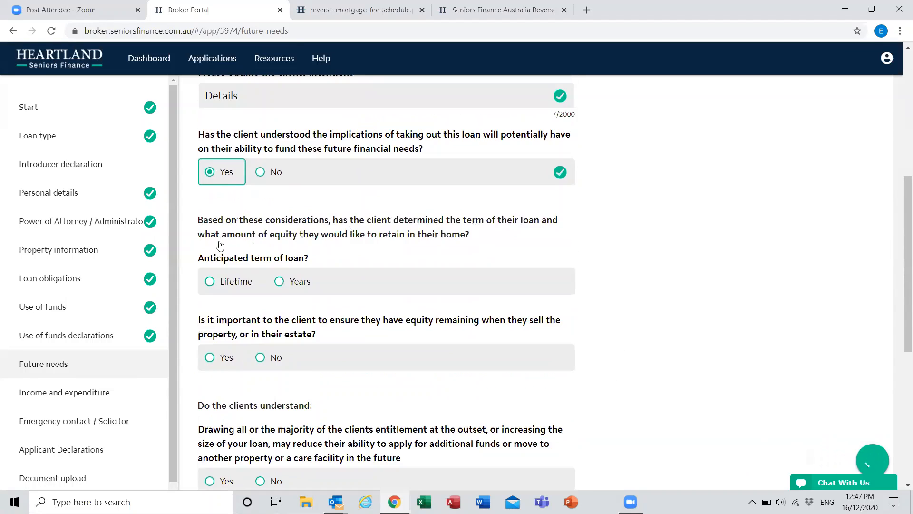
Step: Set the anticipated loan term to Lifetime and answer No to the importance of having equity remaining
{"action": "scroll", "coordinate": [218, 244], "scroll_direction": "down", "scroll_amount": 1}
{"action": "left_click", "coordinate": [209, 240]}
{"action": "left_click", "coordinate": [210, 316]}
{"action": "scroll", "coordinate": [251, 269], "scroll_direction": "down", "scroll_amount": 3}
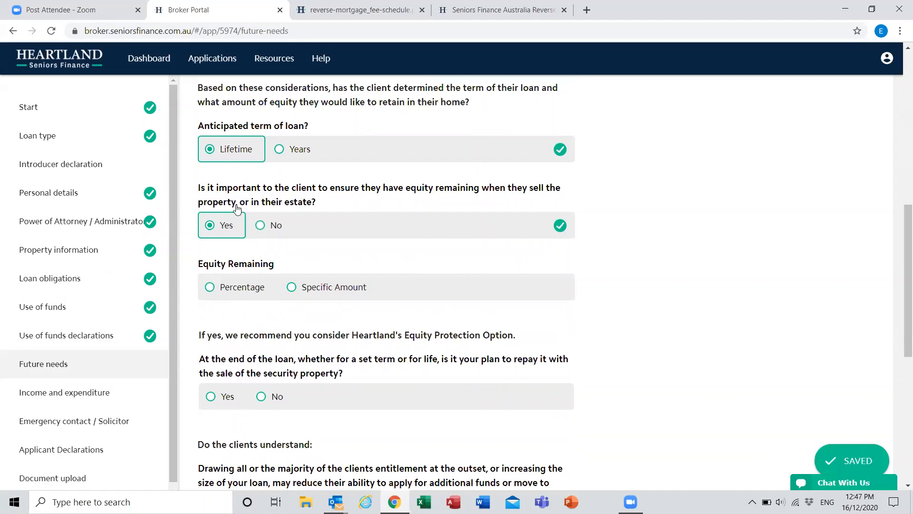
{"action": "key", "text": "Right"}
Step: Answer Yes to the statements on drawing the entitlement, compounding interest and independent financial advice, and continue to Income and expenditure
{"action": "left_click", "coordinate": [212, 262]}
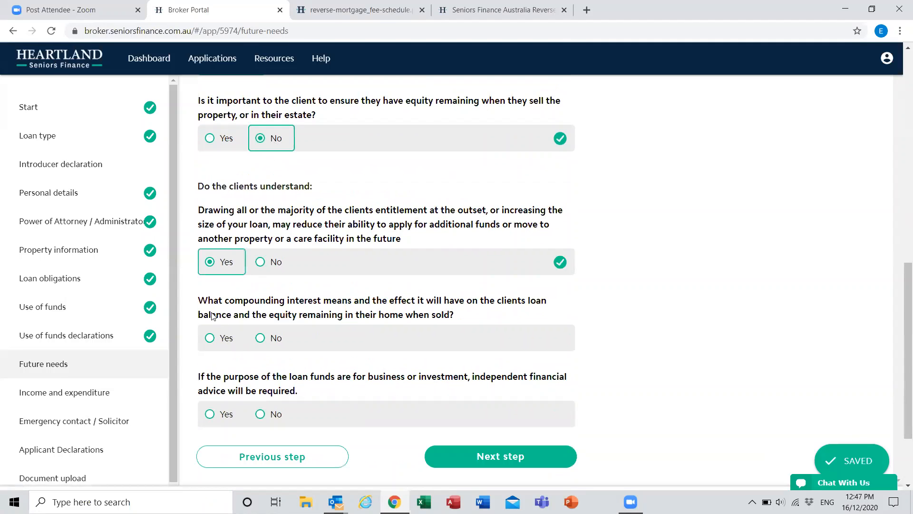
{"action": "left_click", "coordinate": [210, 338]}
{"action": "left_click", "coordinate": [212, 414]}
{"action": "scroll", "coordinate": [518, 352], "scroll_direction": "down", "scroll_amount": 3}
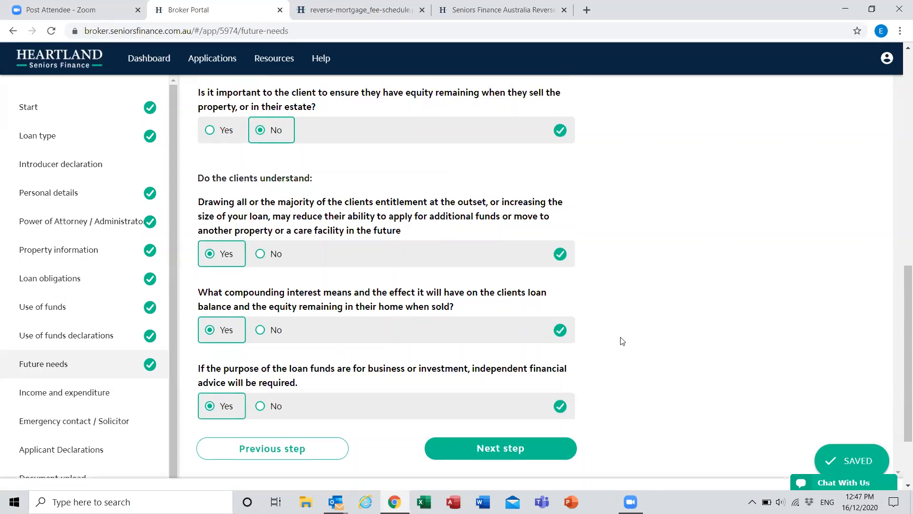
{"action": "left_click", "coordinate": [518, 358]}
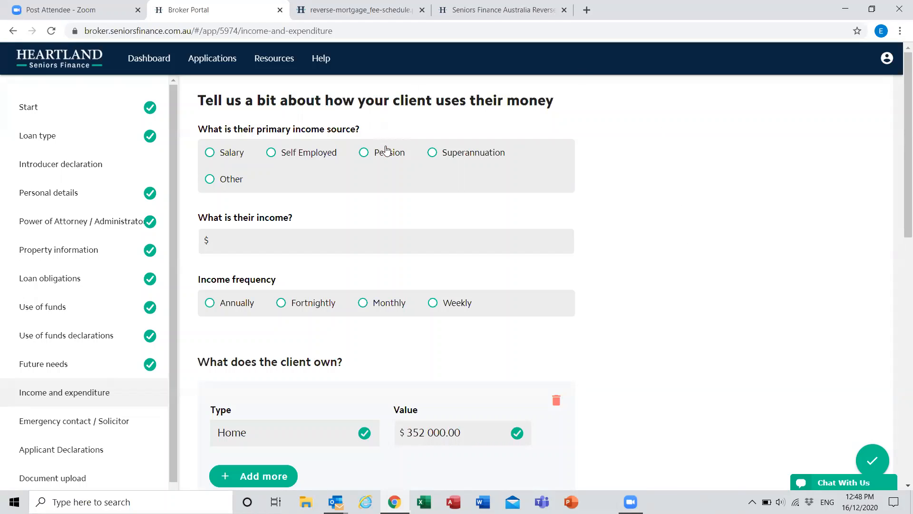
Step: Preview the questions shown for the Salary, Self Employed, Pension and Other primary income sources
{"action": "left_click", "coordinate": [210, 152]}
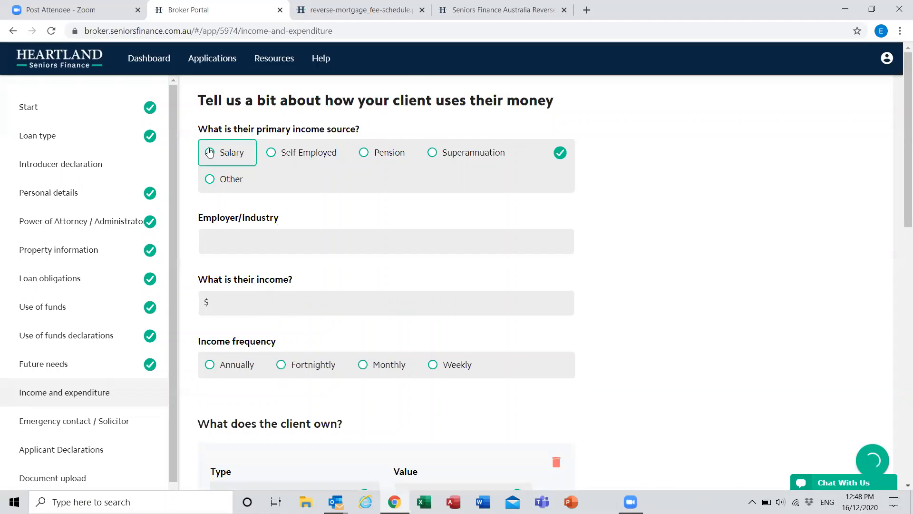
{"action": "left_click", "coordinate": [272, 153]}
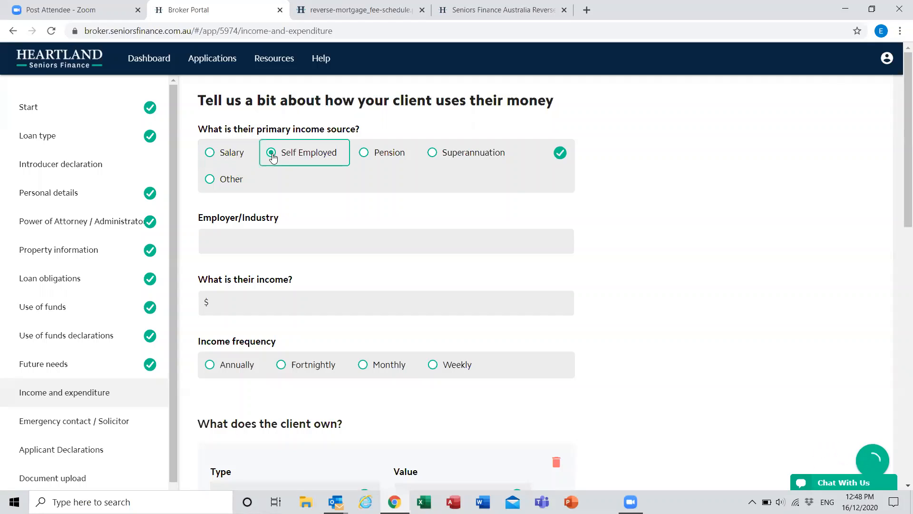
{"action": "left_click", "coordinate": [362, 156]}
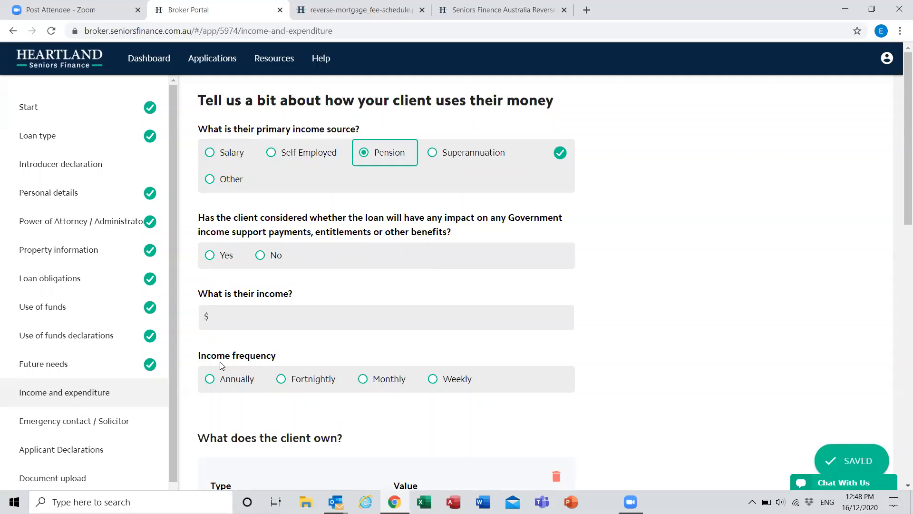
{"action": "left_click", "coordinate": [209, 152]}
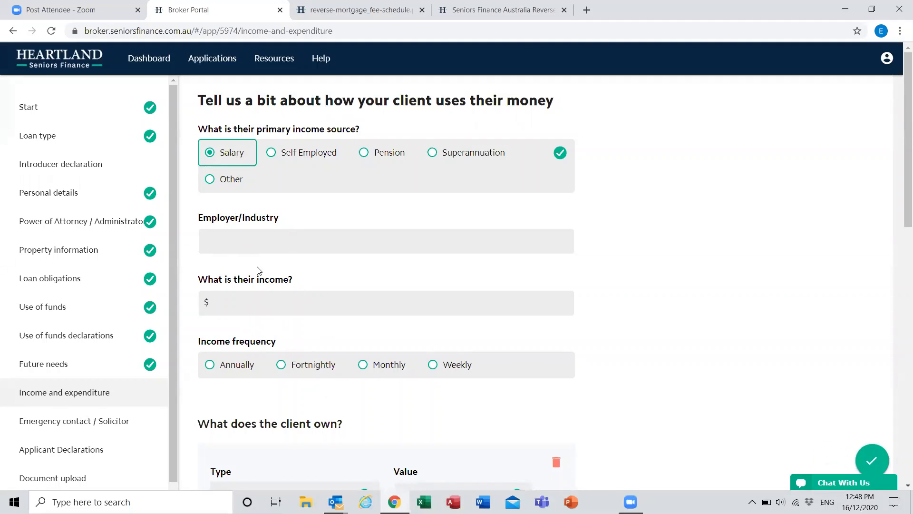
{"action": "left_click", "coordinate": [304, 158]}
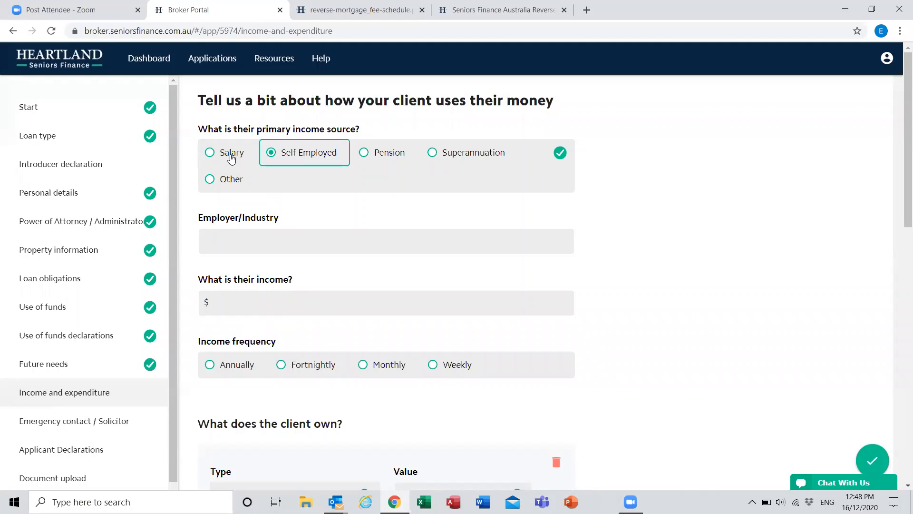
{"action": "left_click", "coordinate": [211, 179]}
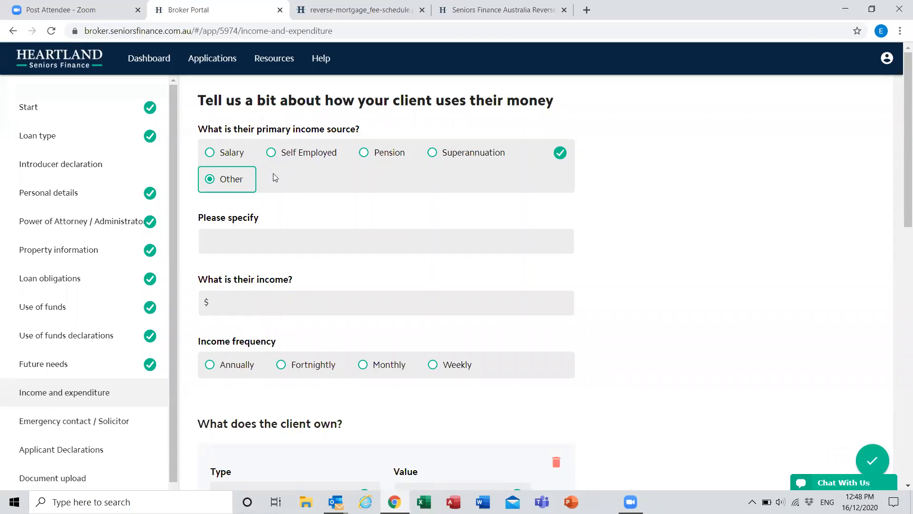
Step: Set the primary income source to Pension with government benefit impact considered, and enter an income of $1 888 received fortnightly
{"action": "left_click", "coordinate": [373, 158]}
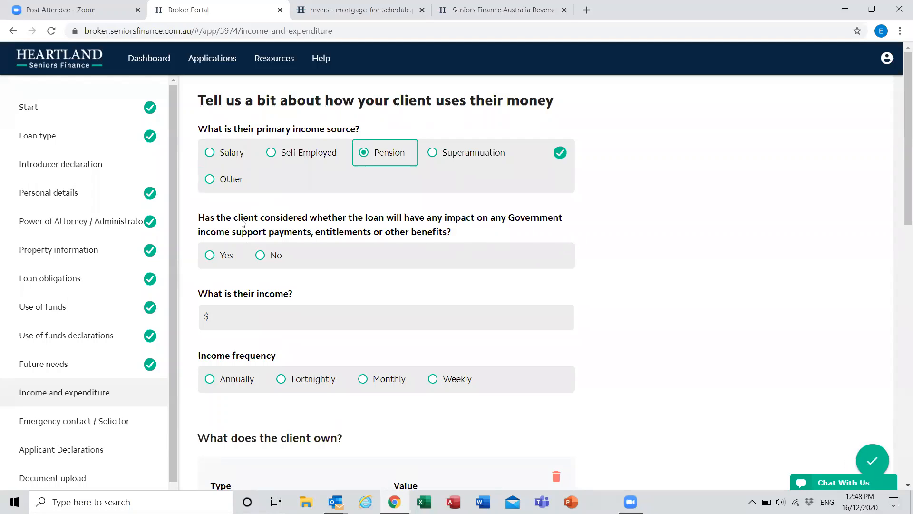
{"action": "left_click", "coordinate": [213, 257]}
{"action": "left_click", "coordinate": [247, 317]}
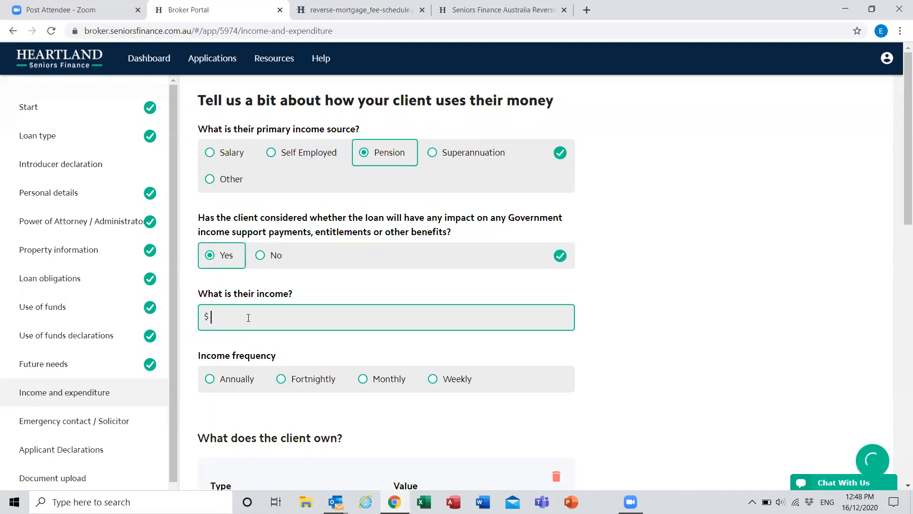
{"action": "type", "text": "1 "}
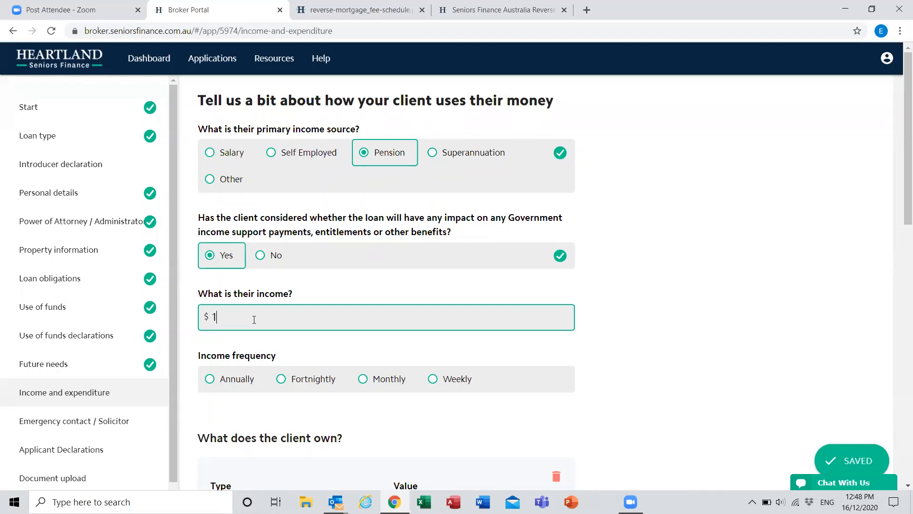
{"action": "type", "text": "888"}
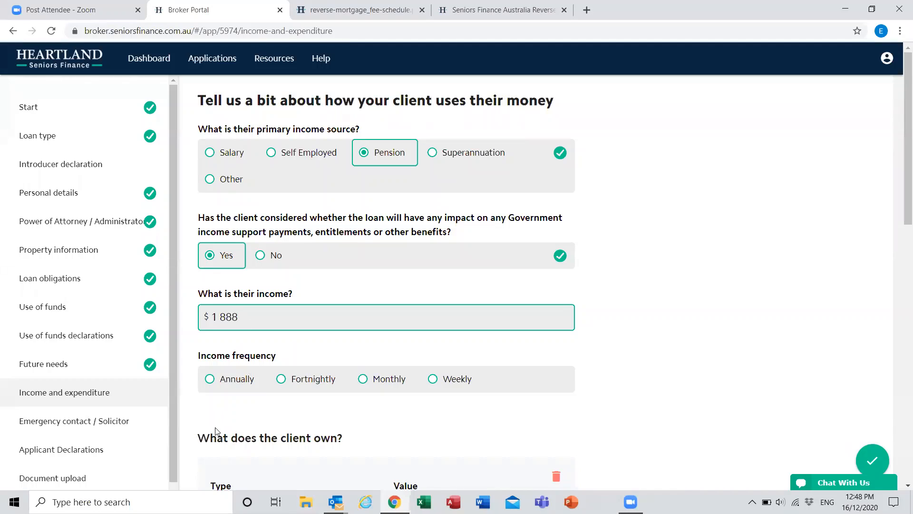
{"action": "left_click", "coordinate": [284, 380]}
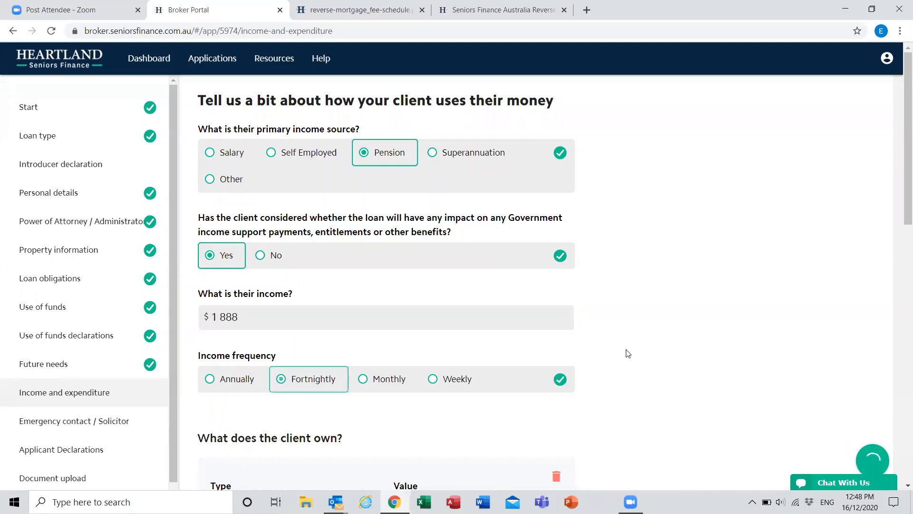
Step: Review the asset types available for the client's Home entry and keep Home selected
{"action": "scroll", "coordinate": [661, 354], "scroll_direction": "down", "scroll_amount": 5}
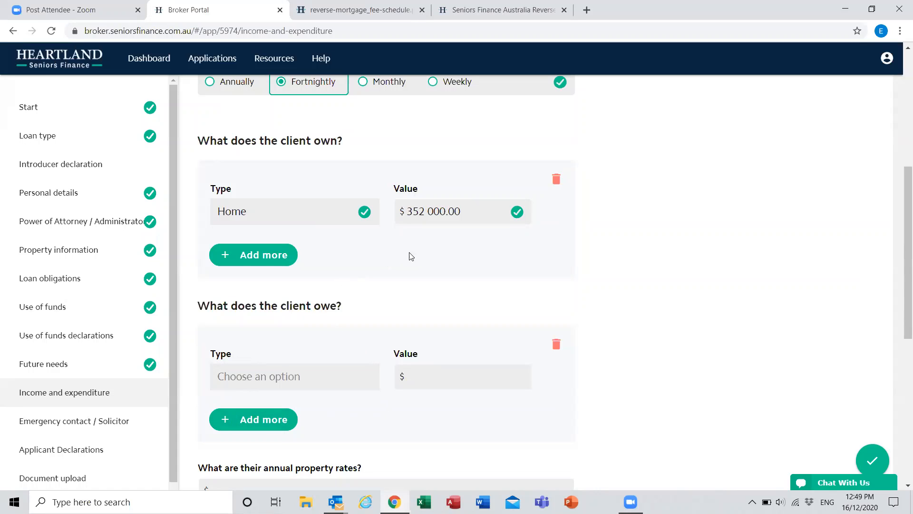
{"action": "left_click", "coordinate": [312, 219]}
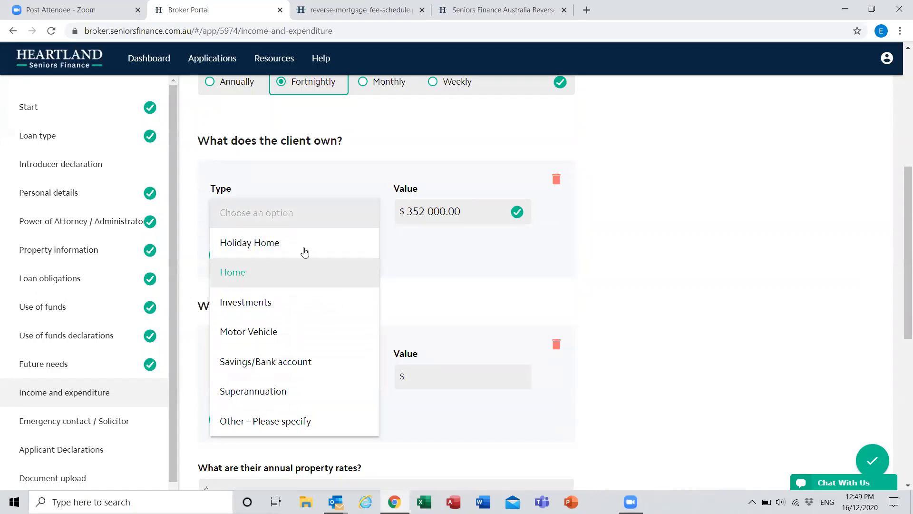
{"action": "scroll", "coordinate": [287, 376], "scroll_direction": "down", "scroll_amount": 3}
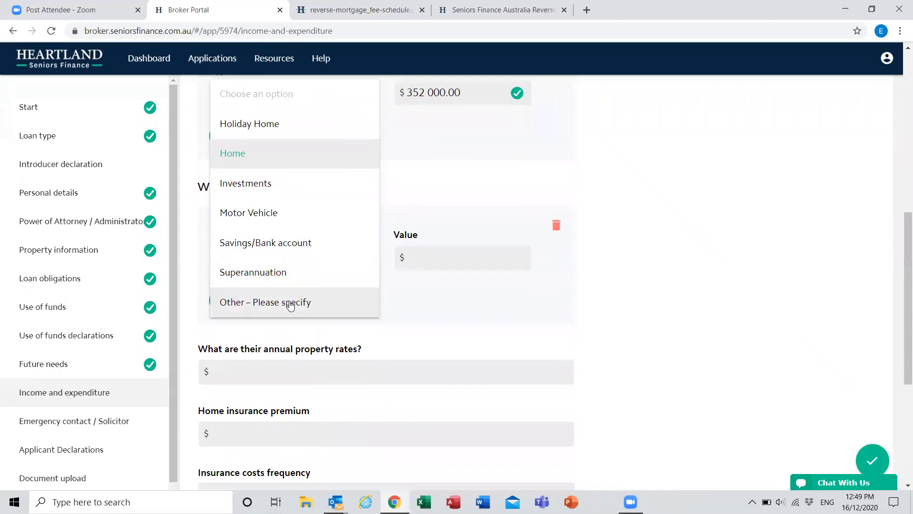
{"action": "scroll", "coordinate": [465, 202], "scroll_direction": "up", "scroll_amount": 3}
{"action": "left_click", "coordinate": [408, 211]}
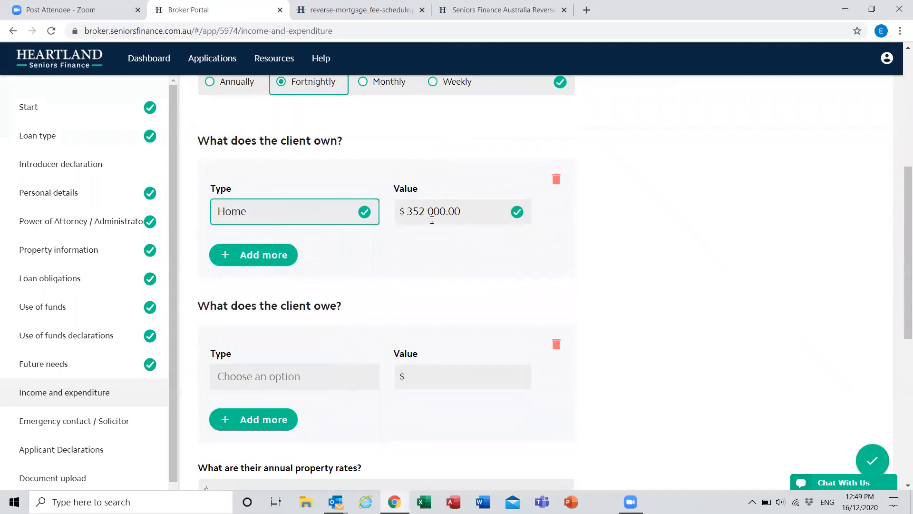
Step: Add a blank second asset under what the client owns and delete it again
{"action": "left_click", "coordinate": [284, 250]}
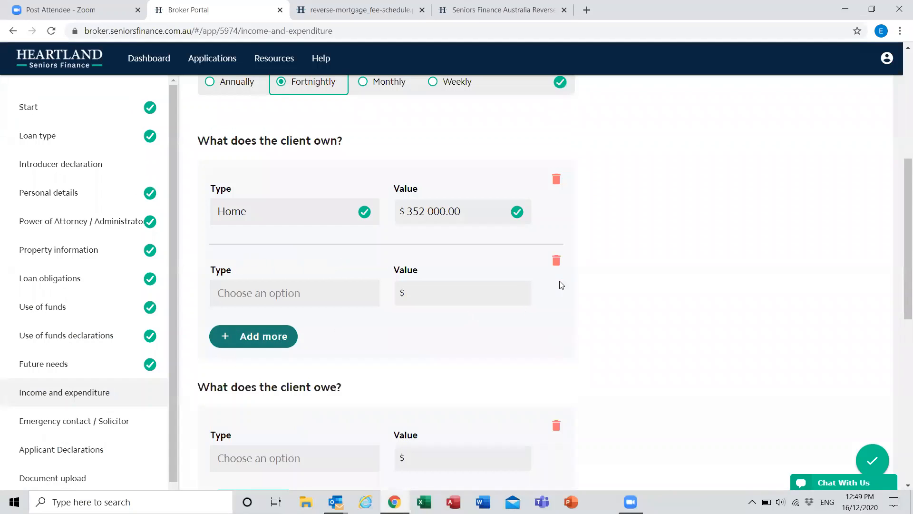
{"action": "left_click", "coordinate": [554, 261]}
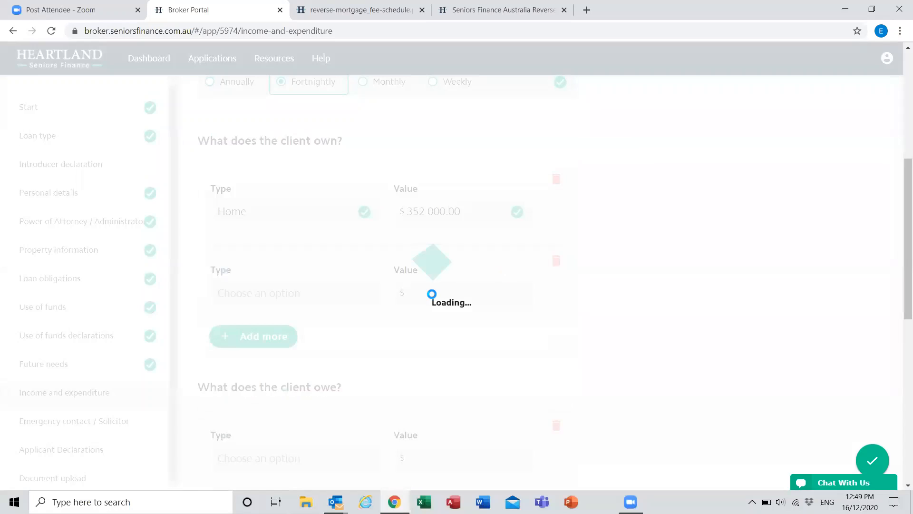
{"action": "left_click", "coordinate": [277, 256]}
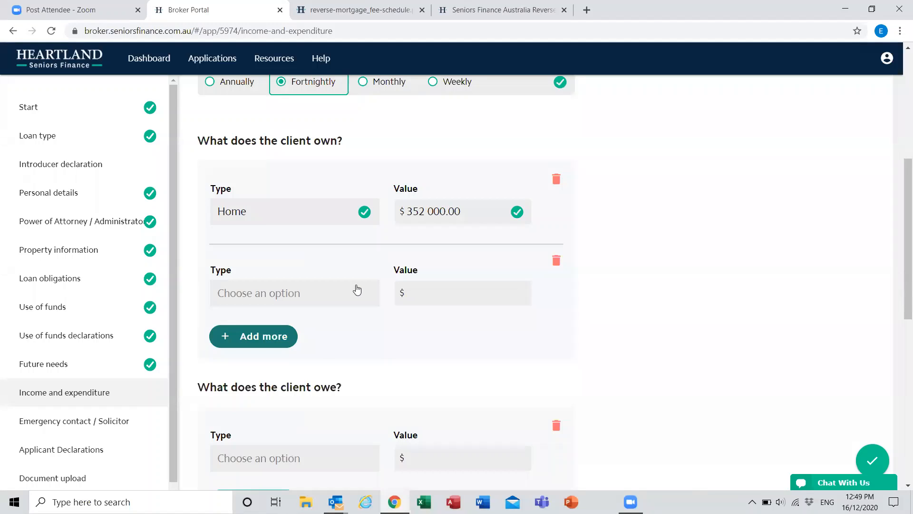
{"action": "left_click", "coordinate": [556, 260]}
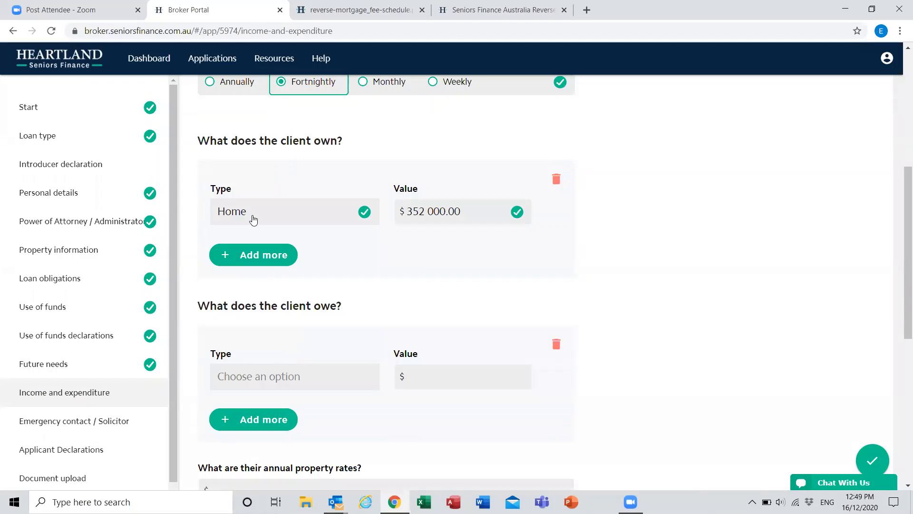
Step: Look through the liability types under what the client owes and delete the empty liability entry
{"action": "scroll", "coordinate": [734, 252], "scroll_direction": "down", "scroll_amount": 1}
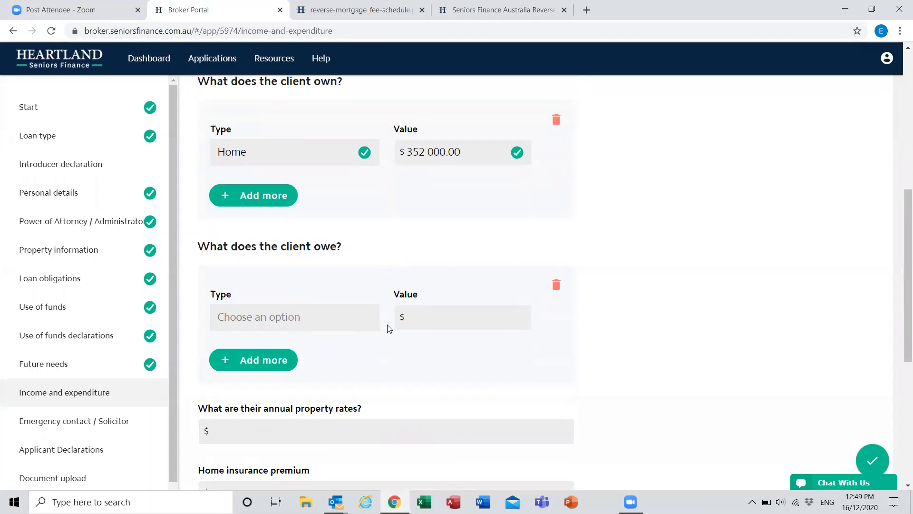
{"action": "left_click", "coordinate": [272, 318]}
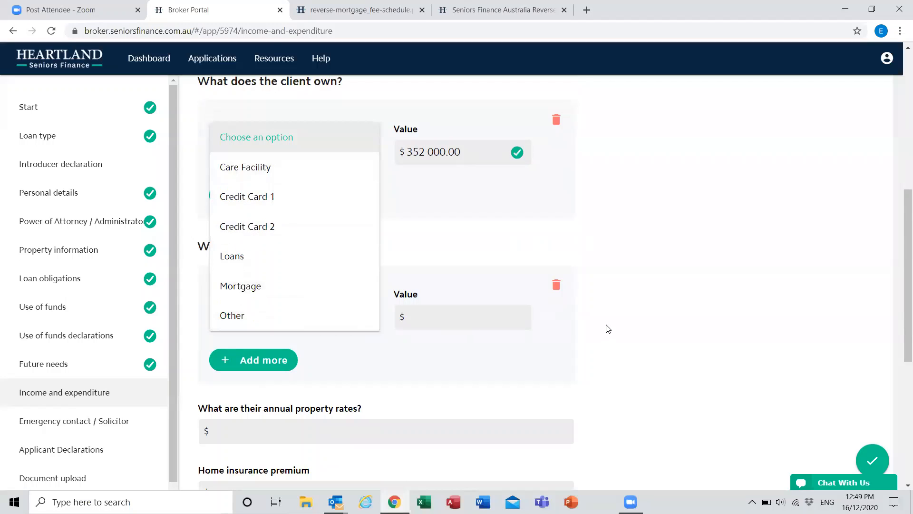
{"action": "left_click", "coordinate": [557, 321]}
{"action": "left_click", "coordinate": [556, 286]}
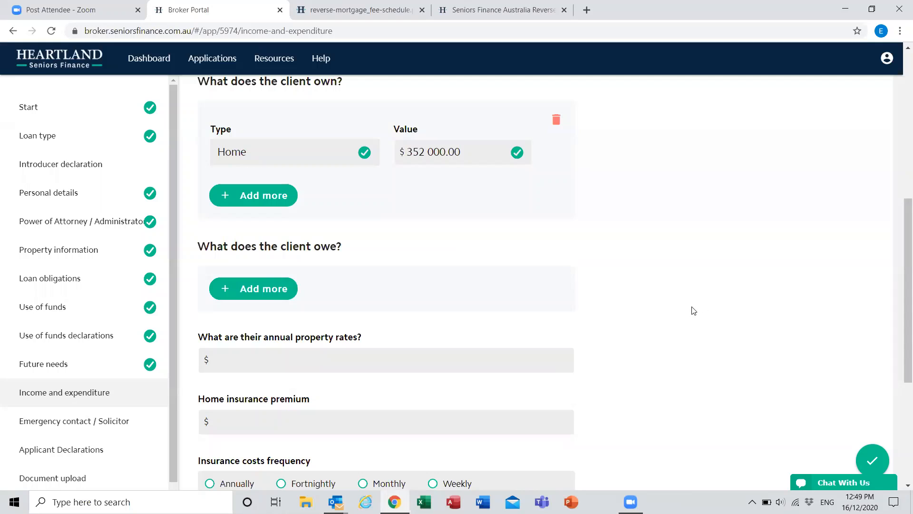
Step: Enter annual property rates of $1 000 and a home insurance premium of $1 000 paid annually
{"action": "scroll", "coordinate": [430, 247], "scroll_direction": "down", "scroll_amount": 3}
{"action": "left_click", "coordinate": [359, 237]}
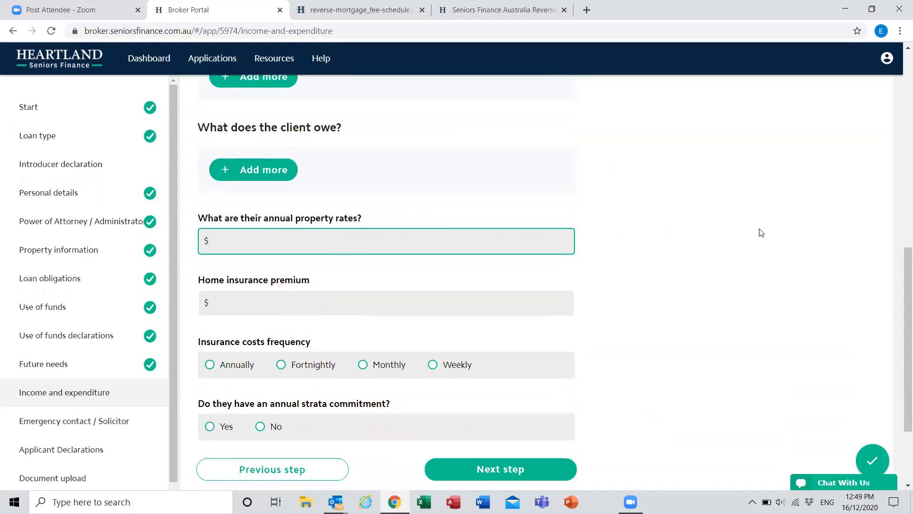
{"action": "type", "text": "1 000"}
{"action": "key", "text": "Tab"}
{"action": "type", "text": "1000"}
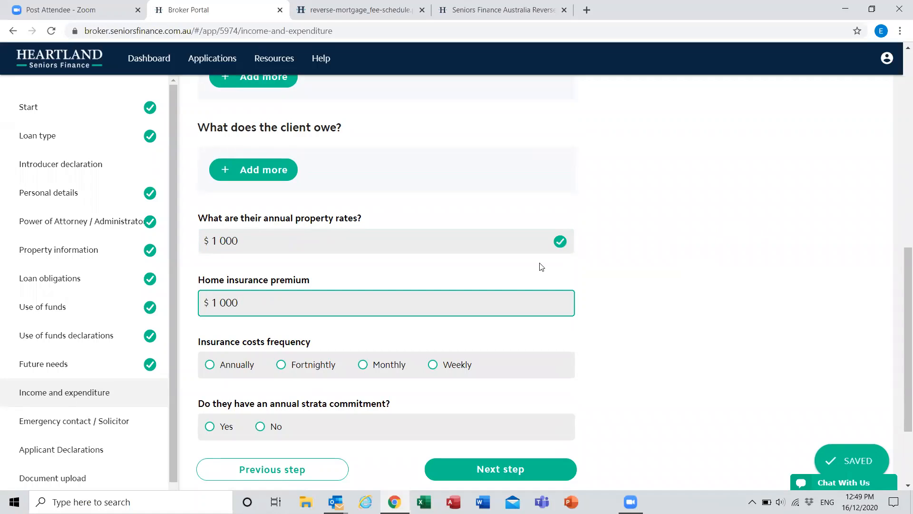
{"action": "left_click", "coordinate": [209, 364]}
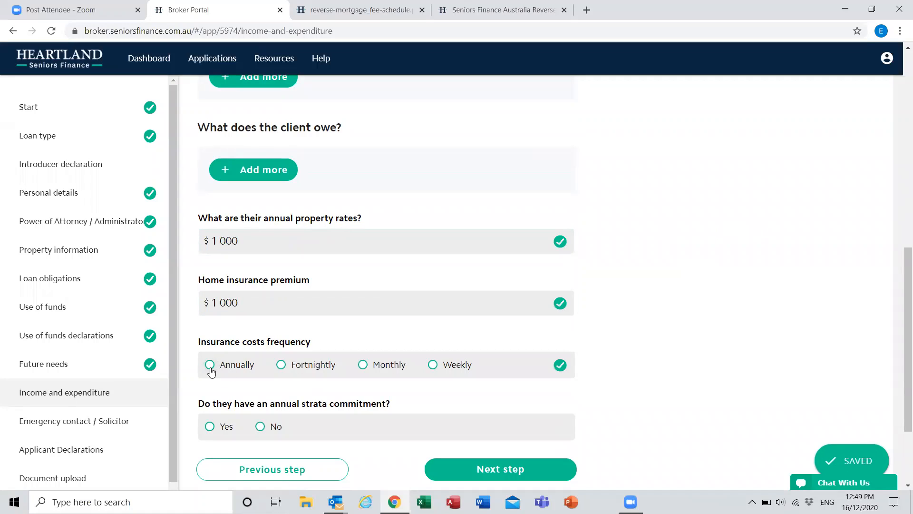
Step: Preview the strata commitment questions, answer No to an annual strata commitment, and continue to Emergency contact / Solicitor
{"action": "left_click", "coordinate": [210, 426]}
{"action": "scroll", "coordinate": [688, 378], "scroll_direction": "down", "scroll_amount": 3}
{"action": "left_click", "coordinate": [338, 308]}
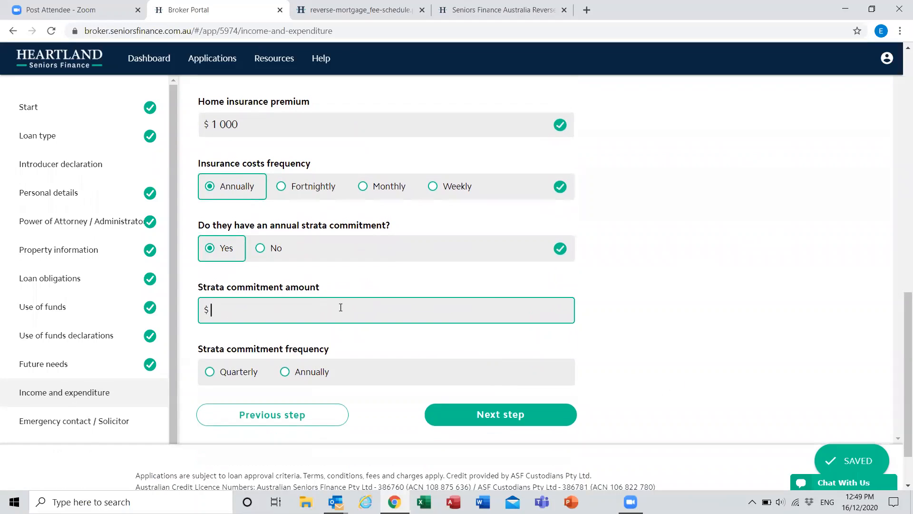
{"action": "left_click", "coordinate": [264, 246]}
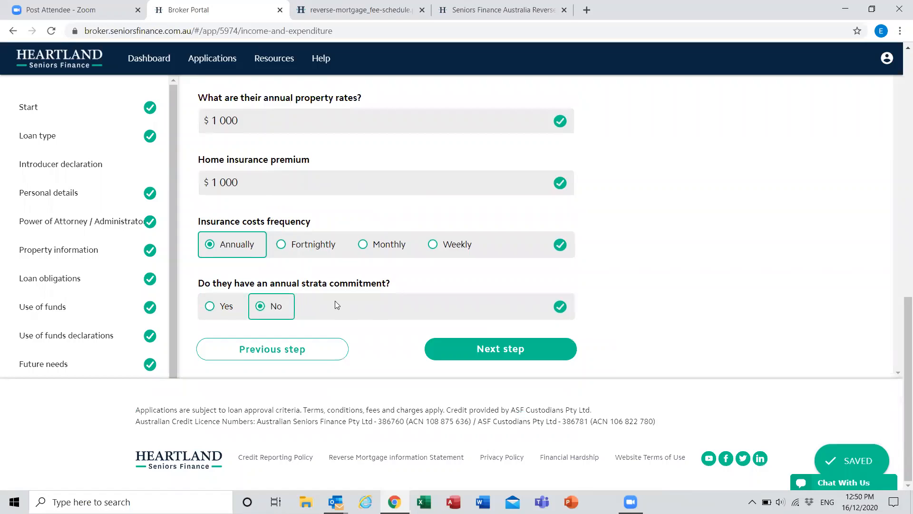
{"action": "left_click", "coordinate": [489, 359]}
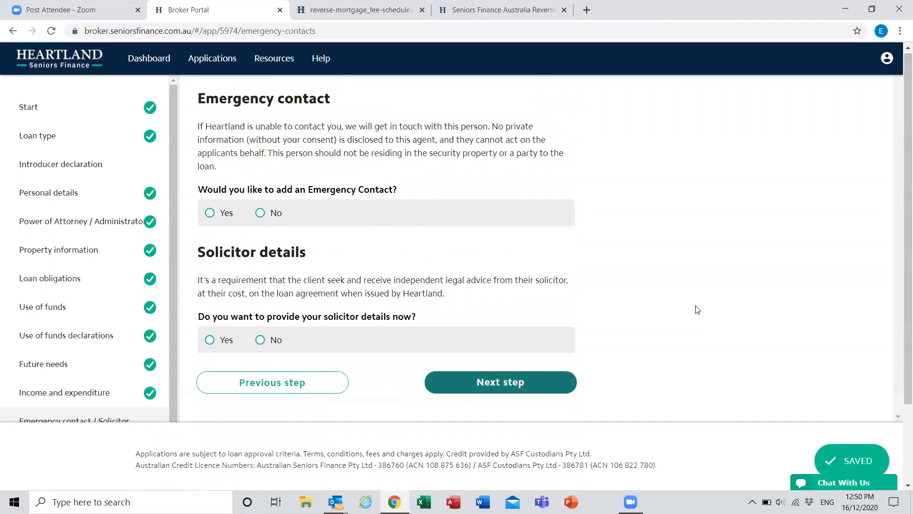
Step: Preview the emergency contact fields and answer No to adding an emergency contact
{"action": "scroll", "coordinate": [87, 250], "scroll_direction": "down", "scroll_amount": 3}
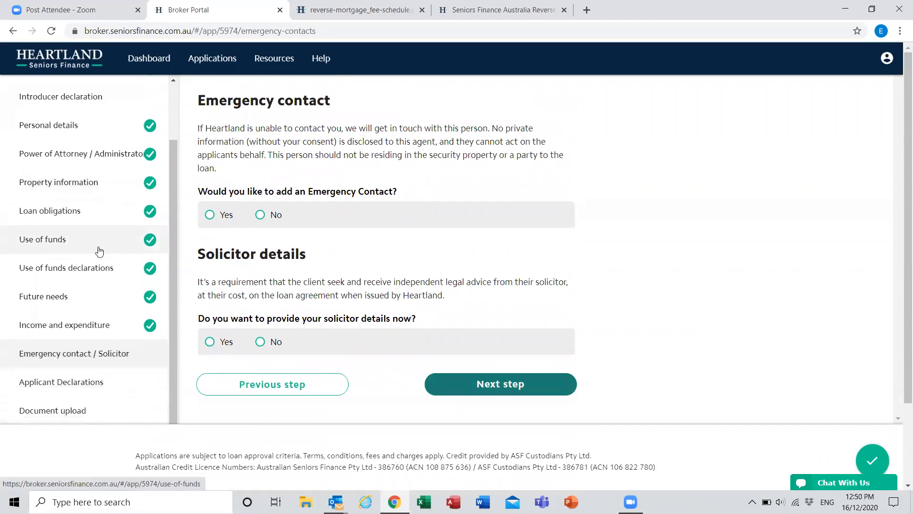
{"action": "scroll", "coordinate": [135, 343], "scroll_direction": "down", "scroll_amount": 2}
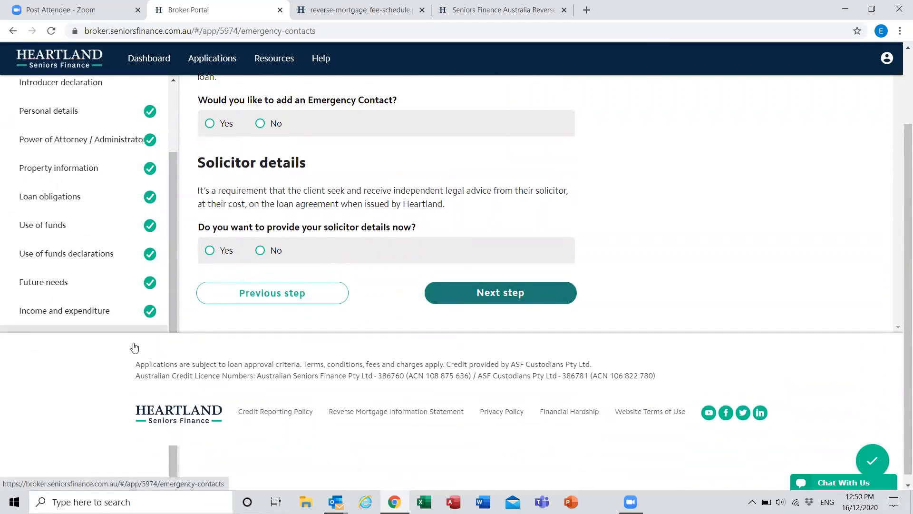
{"action": "scroll", "coordinate": [134, 346], "scroll_direction": "up", "scroll_amount": 2}
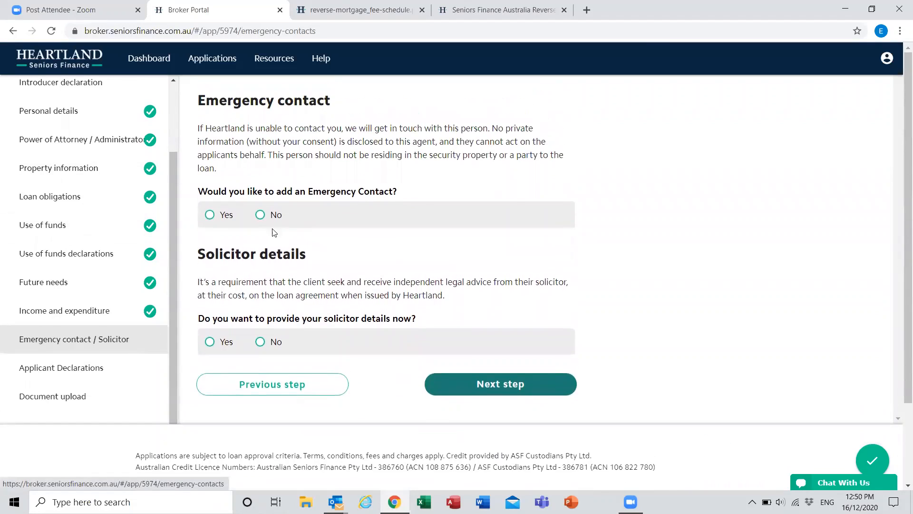
{"action": "left_click", "coordinate": [209, 215]}
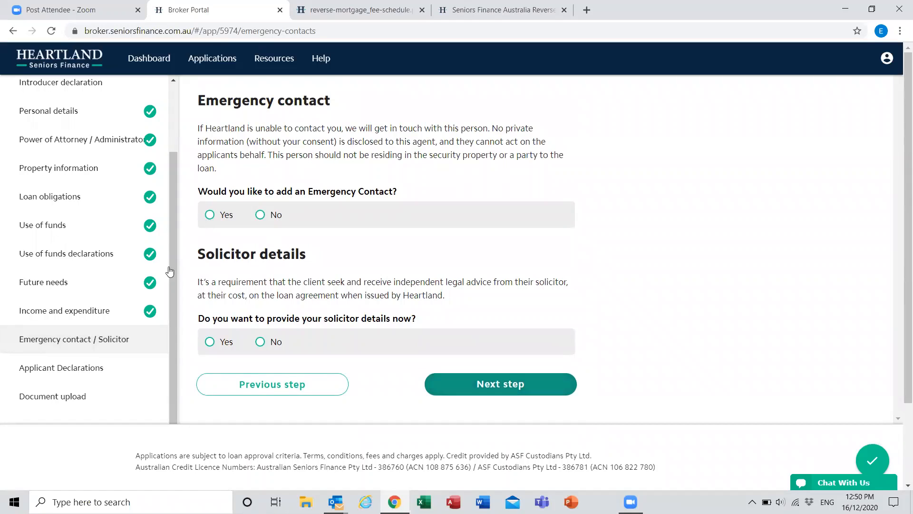
{"action": "scroll", "coordinate": [304, 295], "scroll_direction": "down", "scroll_amount": 1}
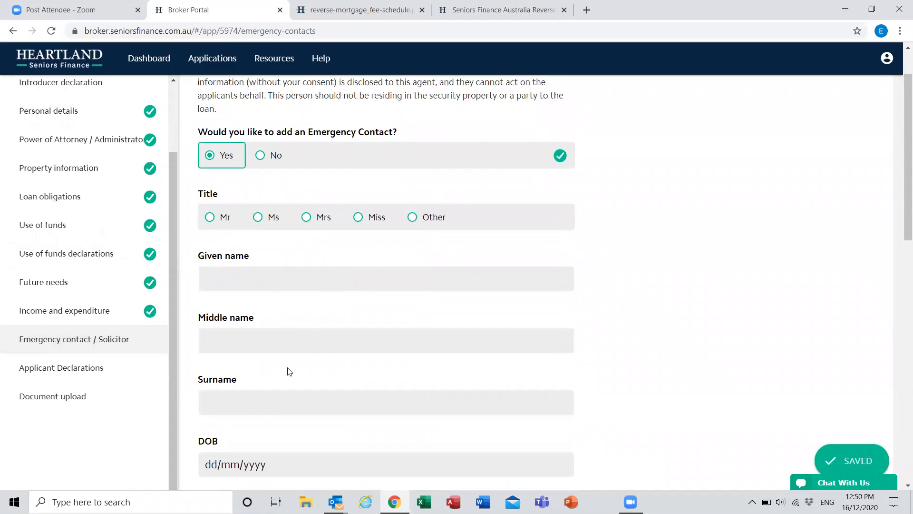
{"action": "scroll", "coordinate": [316, 370], "scroll_direction": "down", "scroll_amount": 2}
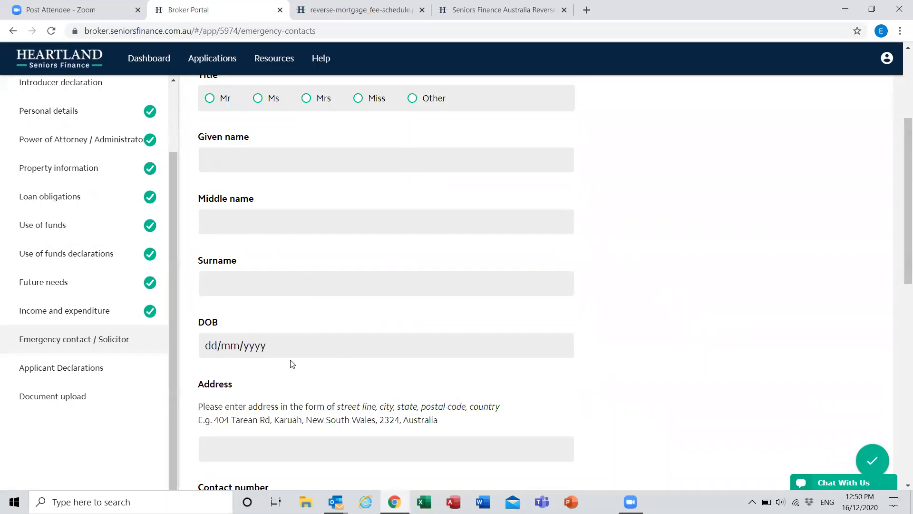
{"action": "scroll", "coordinate": [299, 324], "scroll_direction": "up", "scroll_amount": 2}
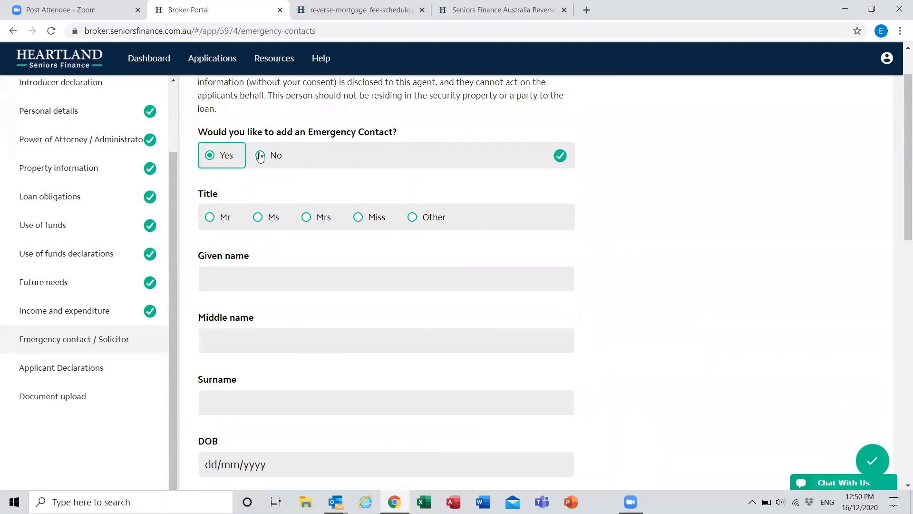
{"action": "left_click", "coordinate": [260, 156]}
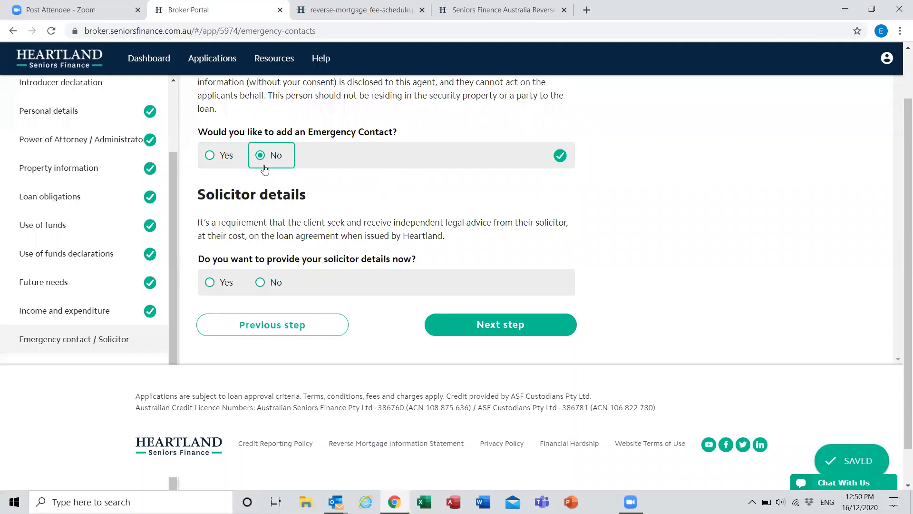
Step: Preview the solicitor fields, answer No to providing solicitor details now, and continue to Applicant Declarations
{"action": "scroll", "coordinate": [336, 263], "scroll_direction": "down", "scroll_amount": 1}
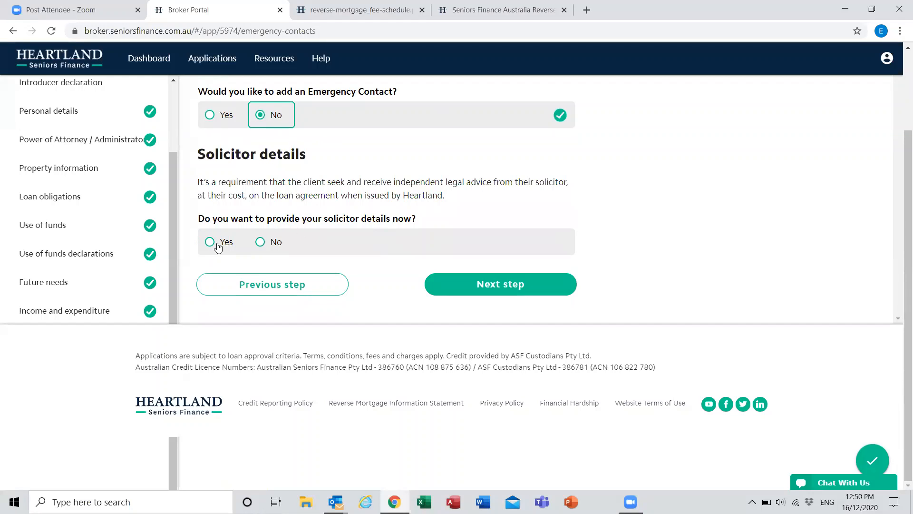
{"action": "left_click", "coordinate": [260, 243]}
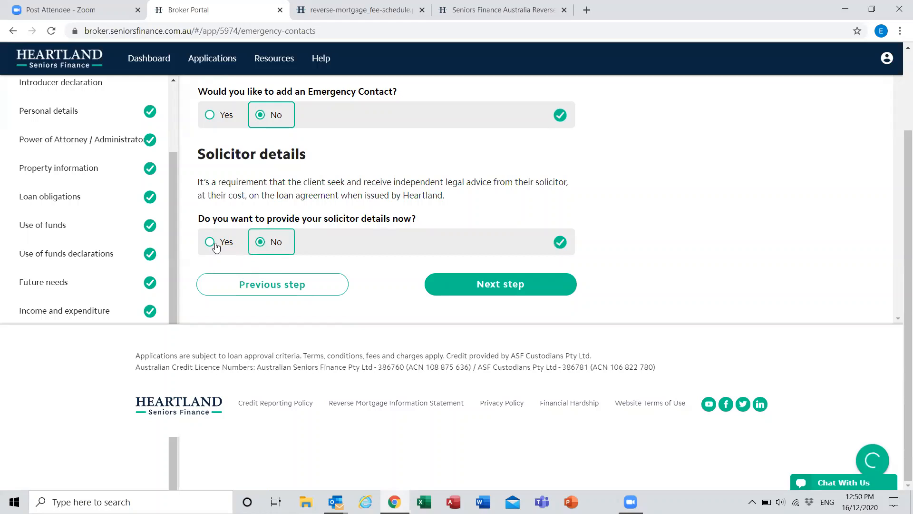
{"action": "left_click", "coordinate": [213, 244]}
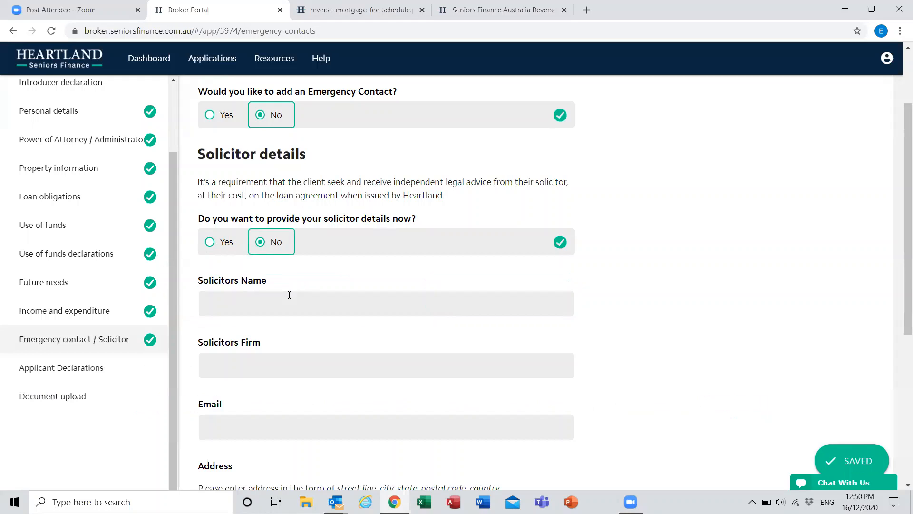
{"action": "left_click", "coordinate": [268, 253]}
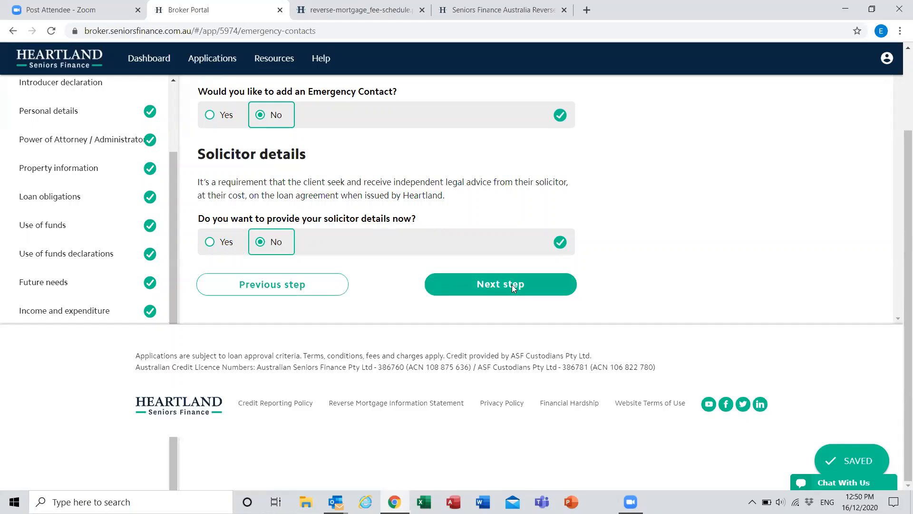
{"action": "left_click", "coordinate": [493, 288]}
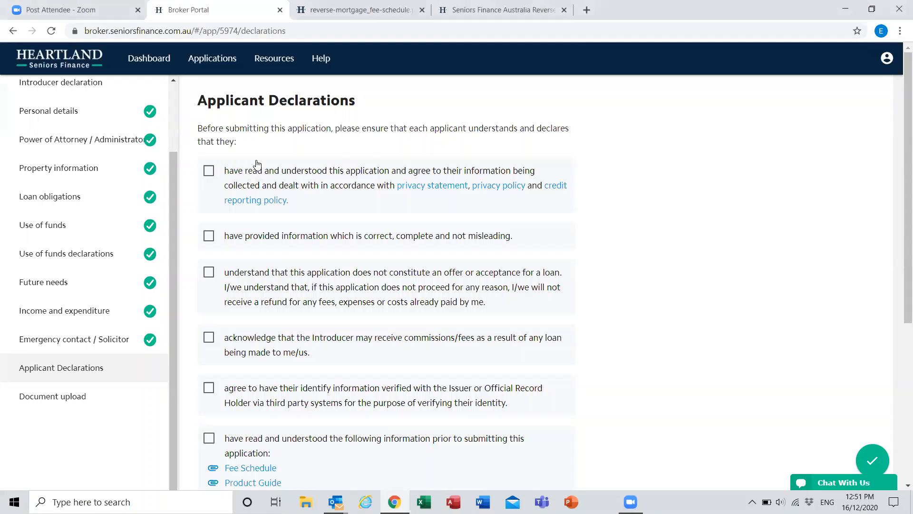
Step: Tick every applicant declaration, including consent to receive communications, and continue to Document upload
{"action": "left_click", "coordinate": [209, 170]}
{"action": "scroll", "coordinate": [388, 159], "scroll_direction": "down", "scroll_amount": 1}
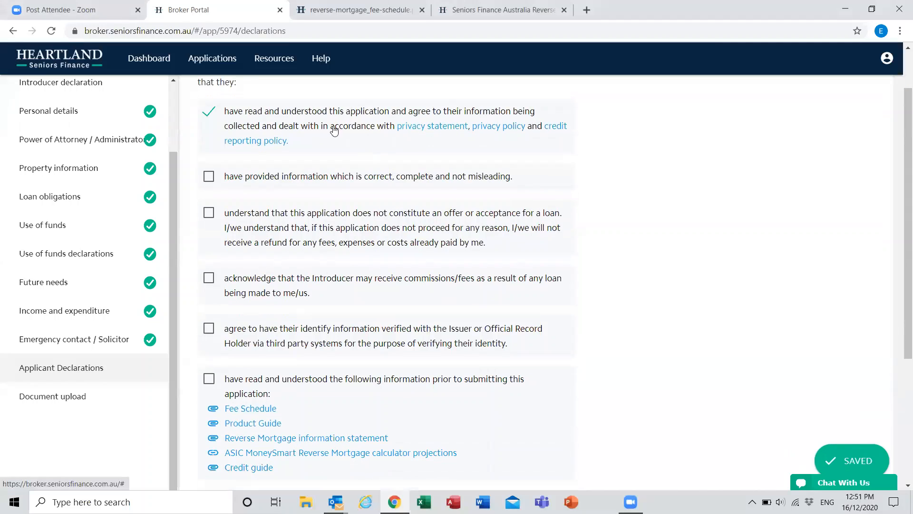
{"action": "left_click", "coordinate": [227, 180]}
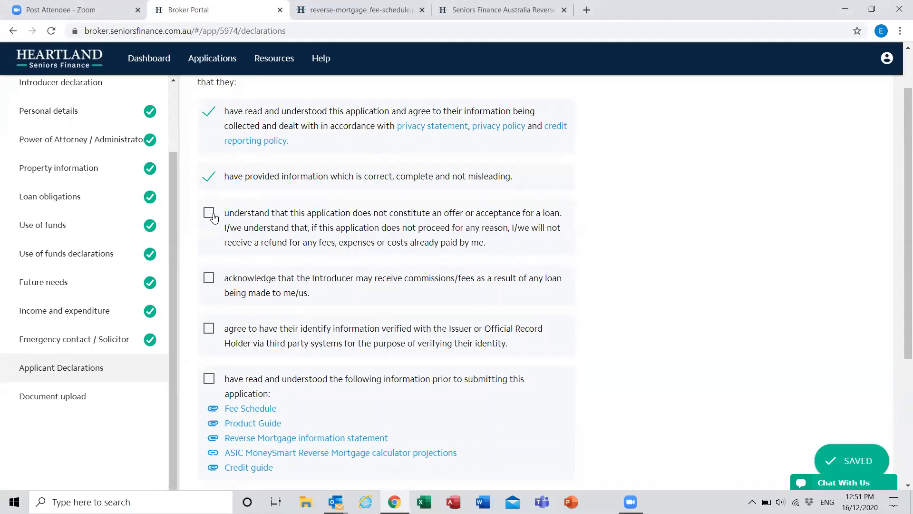
{"action": "left_click", "coordinate": [209, 212]}
{"action": "left_click", "coordinate": [209, 278]}
{"action": "left_click", "coordinate": [212, 281]}
{"action": "left_click", "coordinate": [210, 280]}
{"action": "left_click", "coordinate": [209, 329]}
{"action": "left_click", "coordinate": [366, 380]}
{"action": "scroll", "coordinate": [534, 342], "scroll_direction": "down", "scroll_amount": 4}
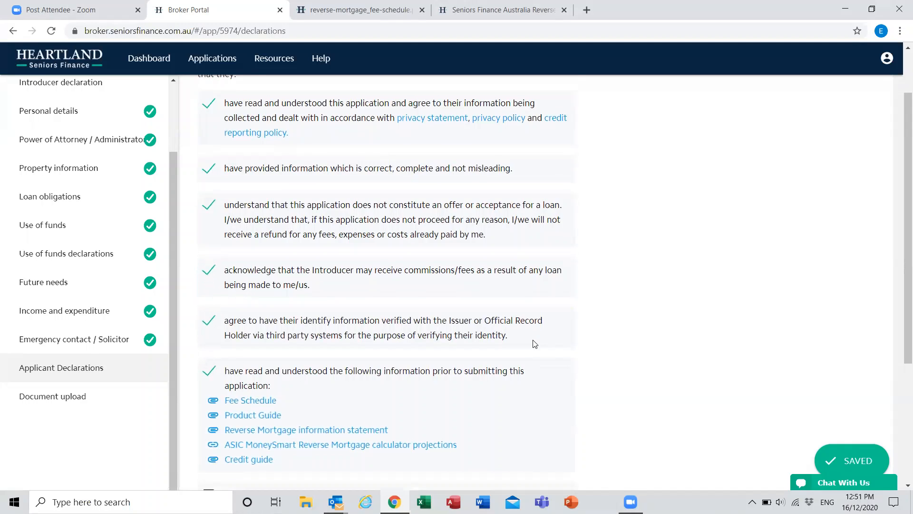
{"action": "left_click", "coordinate": [209, 301]}
{"action": "left_click", "coordinate": [491, 349]}
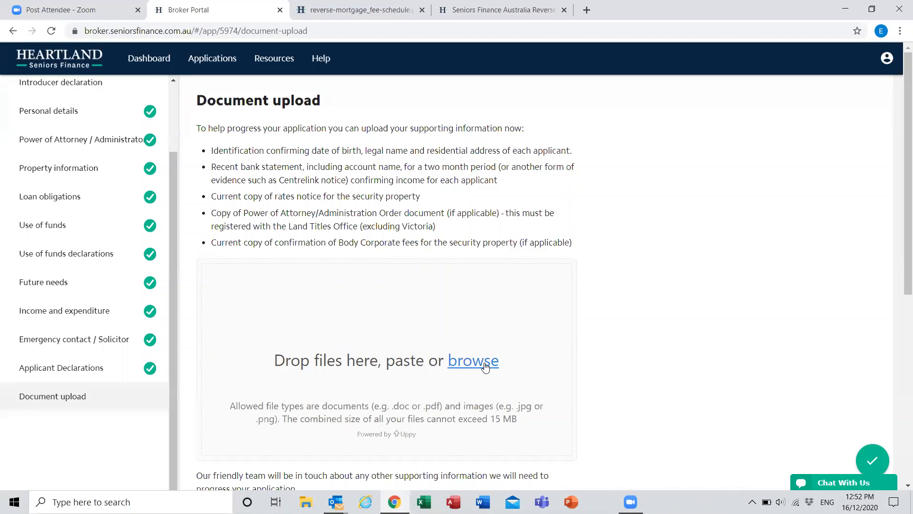
Step: Select Upfront & Trail Commission as the commission type and tick the agreement to the privacy and credit reporting policies
{"action": "scroll", "coordinate": [680, 308], "scroll_direction": "down", "scroll_amount": 3}
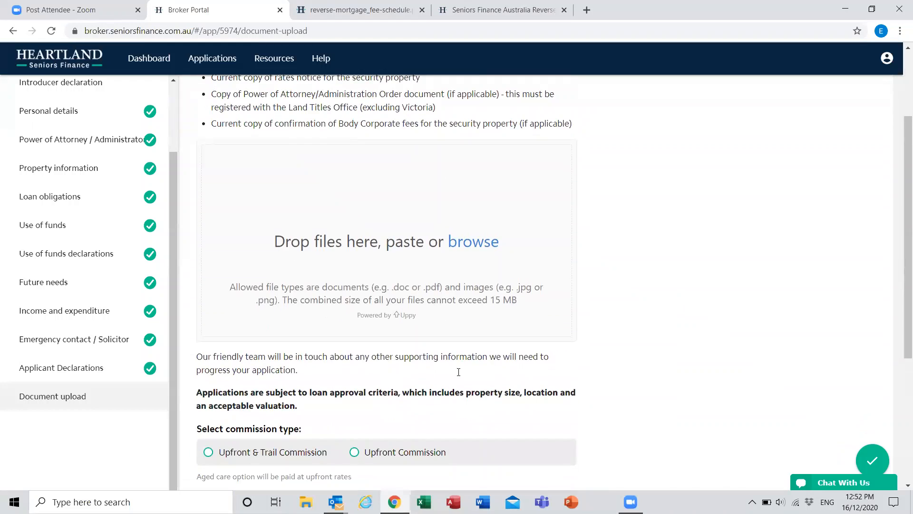
{"action": "scroll", "coordinate": [355, 463], "scroll_direction": "down", "scroll_amount": 5}
{"action": "left_click", "coordinate": [214, 229]}
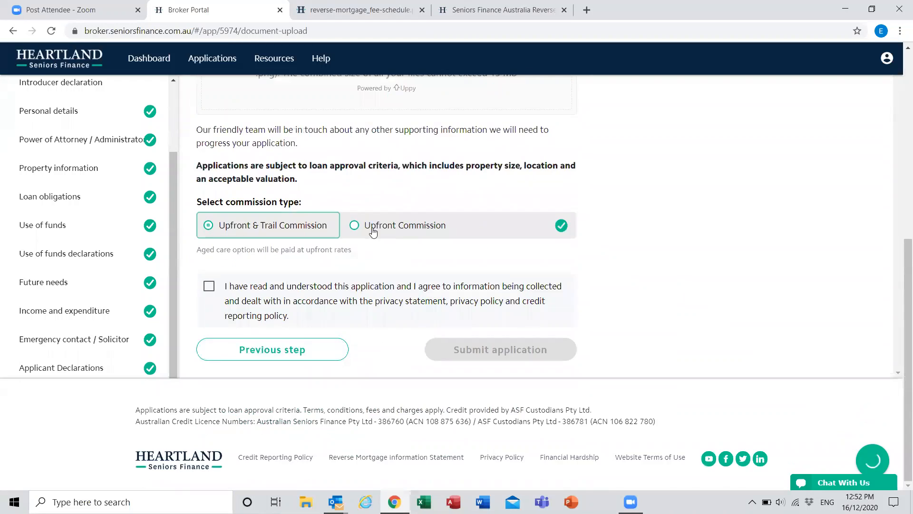
{"action": "left_click", "coordinate": [220, 298]}
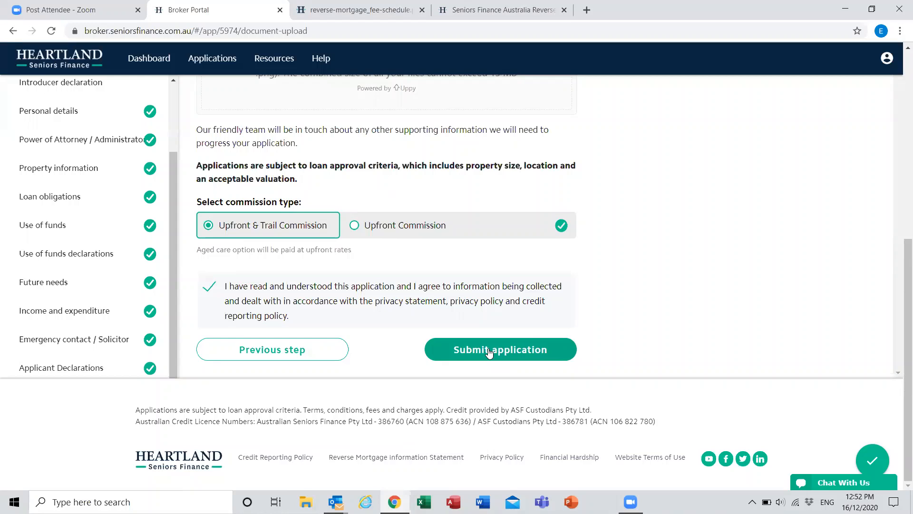
Step: Look over the supporting document upload area and try to submit the application
{"action": "scroll", "coordinate": [489, 353], "scroll_direction": "up", "scroll_amount": 5}
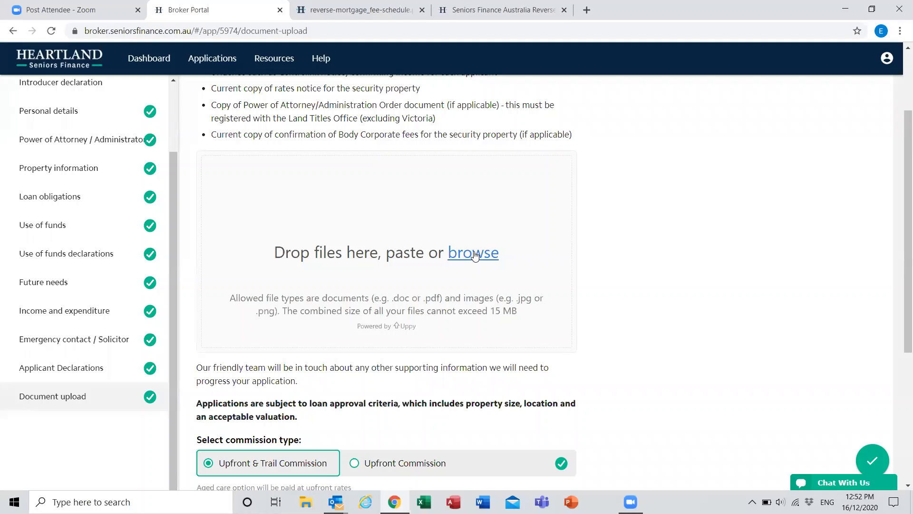
{"action": "scroll", "coordinate": [475, 256], "scroll_direction": "down", "scroll_amount": 4}
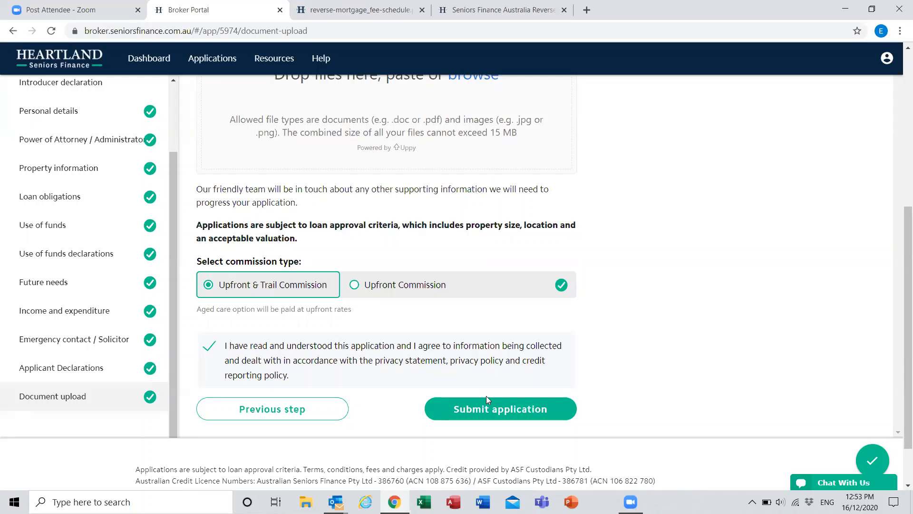
{"action": "left_click", "coordinate": [486, 398]}
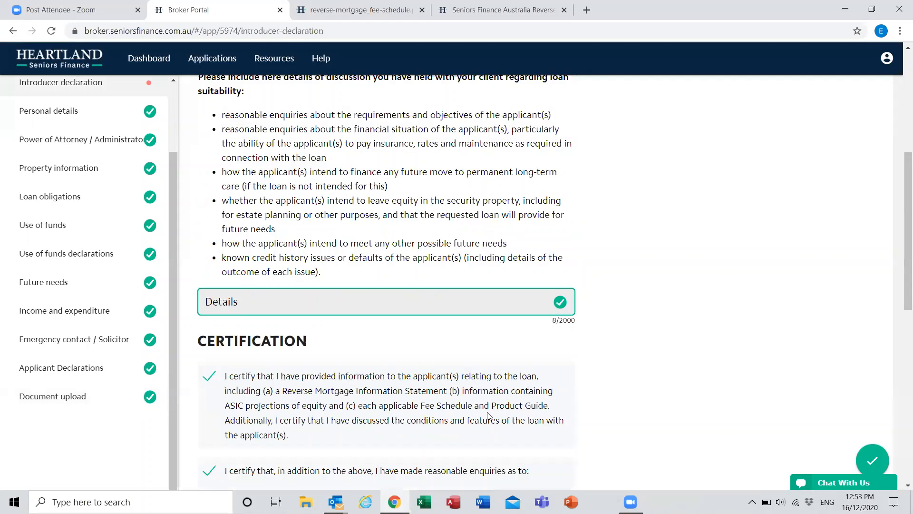
Step: Look through the Introducer declaration for the incomplete item and reopen that section
{"action": "scroll", "coordinate": [488, 417], "scroll_direction": "up", "scroll_amount": 6}
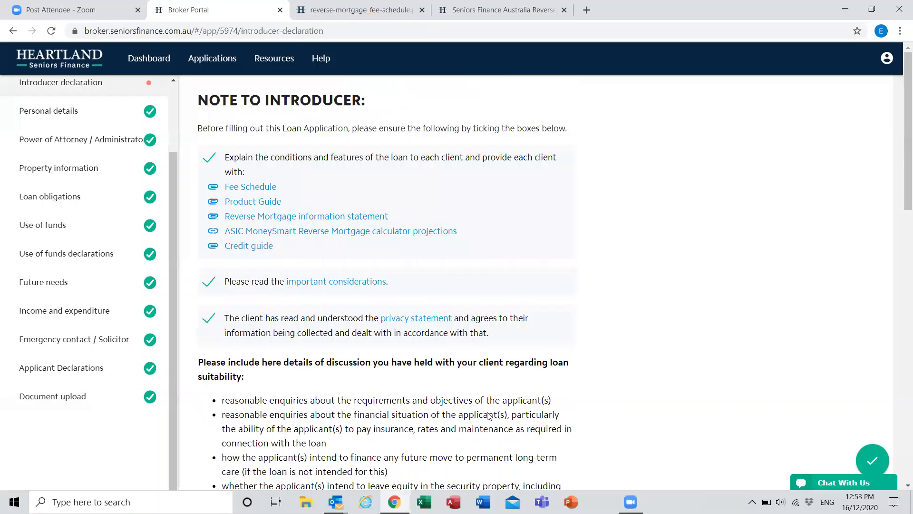
{"action": "scroll", "coordinate": [489, 416], "scroll_direction": "down", "scroll_amount": 5}
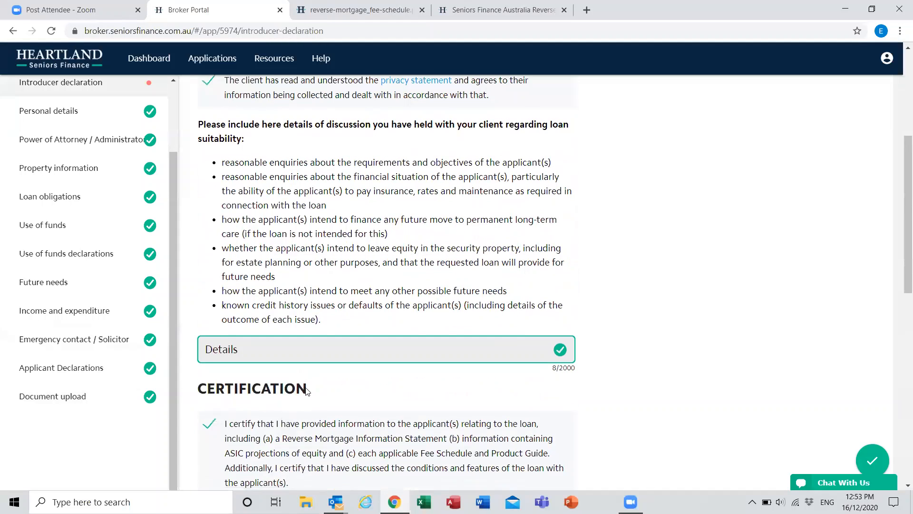
{"action": "scroll", "coordinate": [306, 390], "scroll_direction": "down", "scroll_amount": 2}
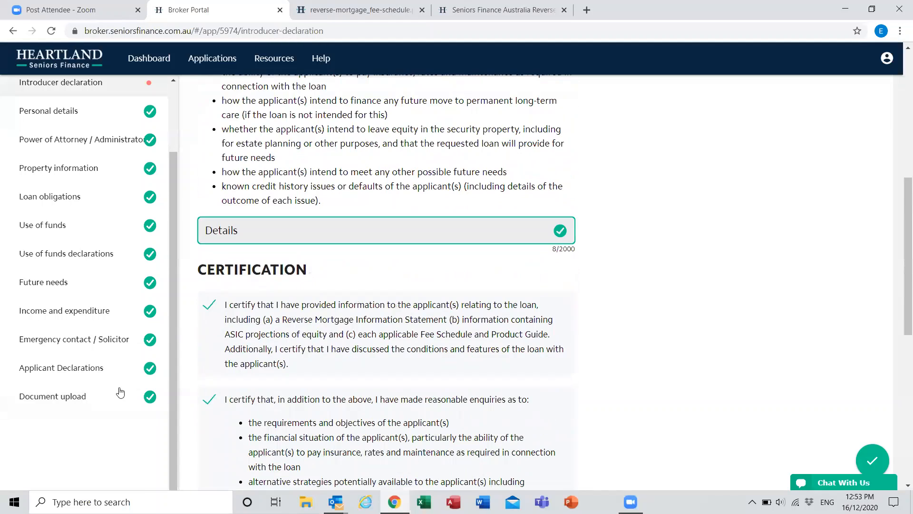
{"action": "scroll", "coordinate": [142, 166], "scroll_direction": "up", "scroll_amount": 2}
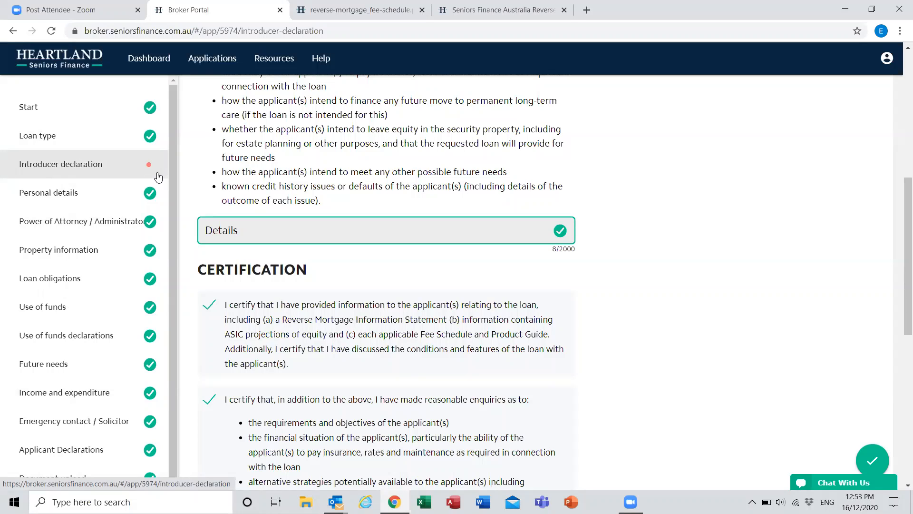
{"action": "left_click", "coordinate": [79, 175]}
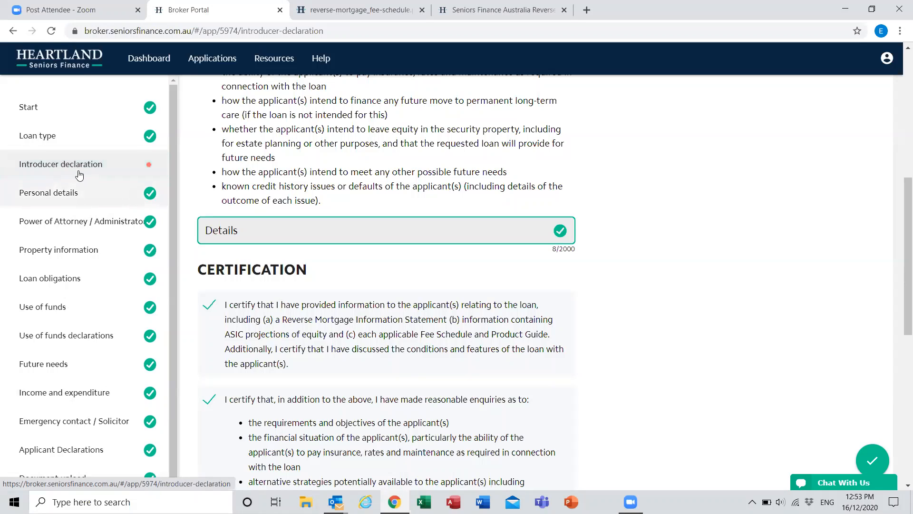
{"action": "left_click", "coordinate": [79, 175]}
{"action": "scroll", "coordinate": [105, 214], "scroll_direction": "up", "scroll_amount": 6}
{"action": "left_click", "coordinate": [92, 143]}
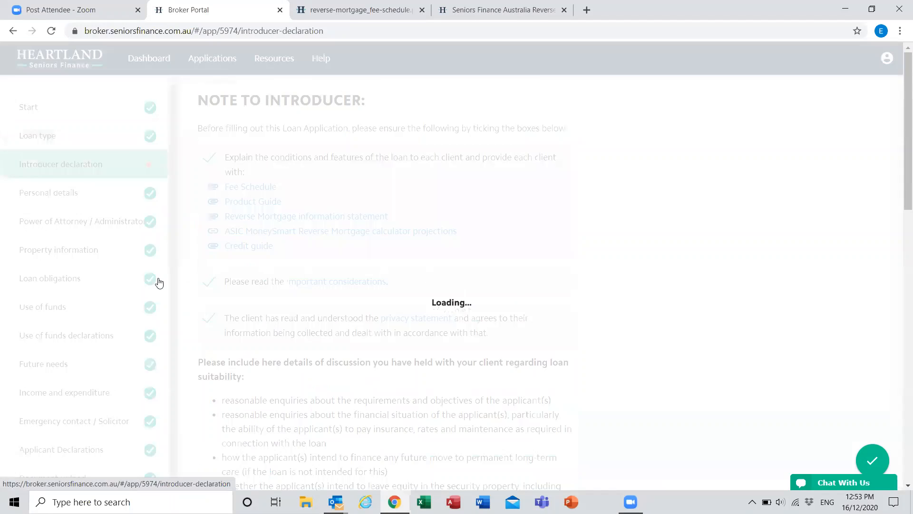
Step: Tick the Introducer certification that the application has been assessed as not unsuitable for the applicants' needs
{"action": "scroll", "coordinate": [385, 332], "scroll_direction": "down", "scroll_amount": 2}
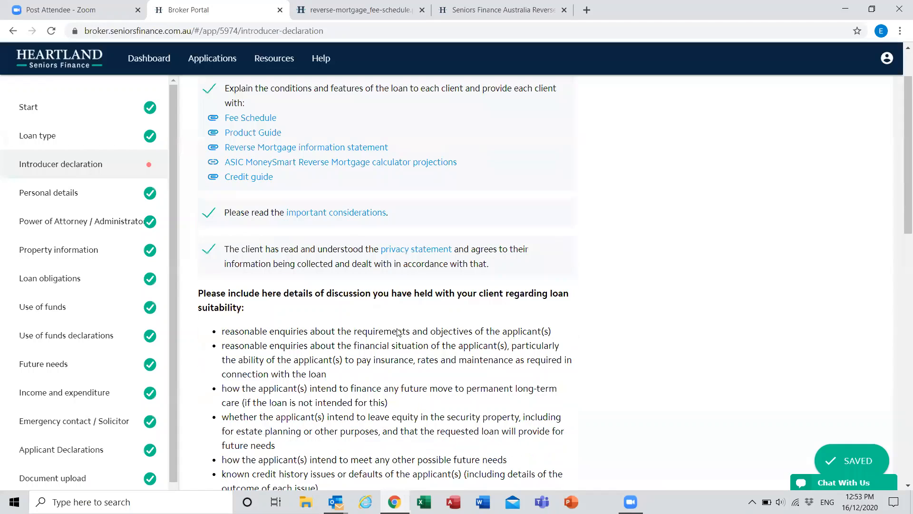
{"action": "scroll", "coordinate": [202, 299], "scroll_direction": "down", "scroll_amount": 4}
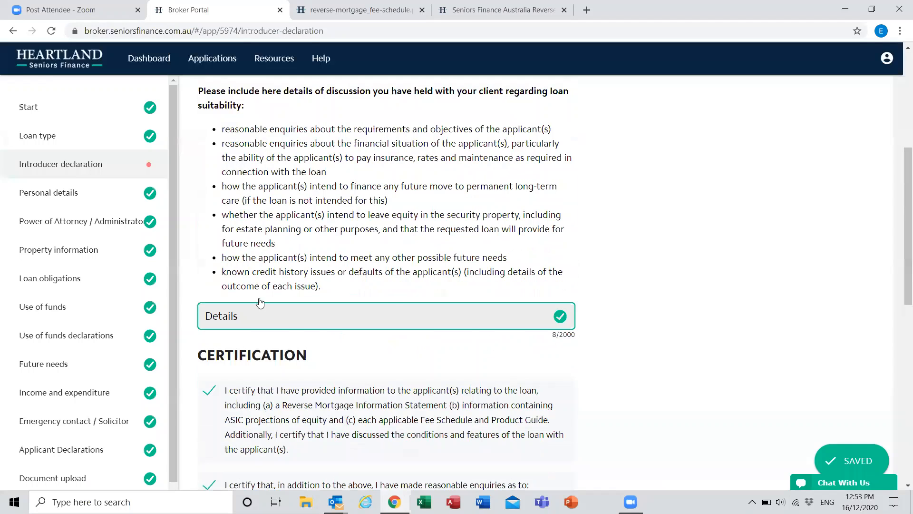
{"action": "scroll", "coordinate": [259, 303], "scroll_direction": "down", "scroll_amount": 2}
{"action": "scroll", "coordinate": [214, 305], "scroll_direction": "down", "scroll_amount": 3}
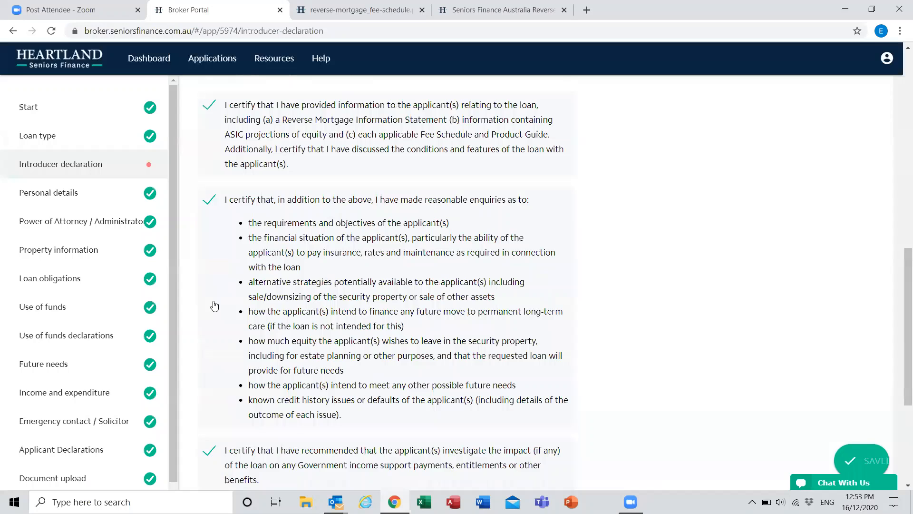
{"action": "scroll", "coordinate": [214, 305], "scroll_direction": "down", "scroll_amount": 4}
{"action": "left_click", "coordinate": [210, 302]}
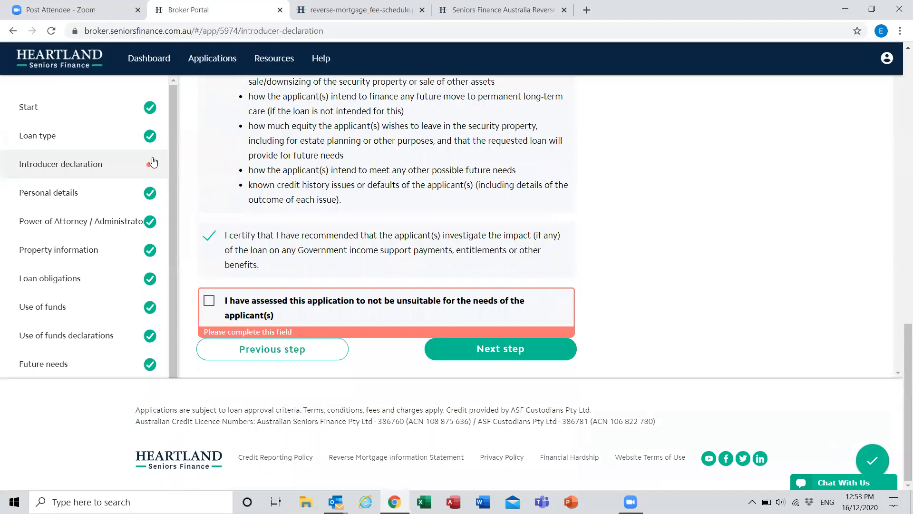
Step: Return through Applicant Declarations to Document upload and submit the application
{"action": "scroll", "coordinate": [93, 351], "scroll_direction": "down", "scroll_amount": 2}
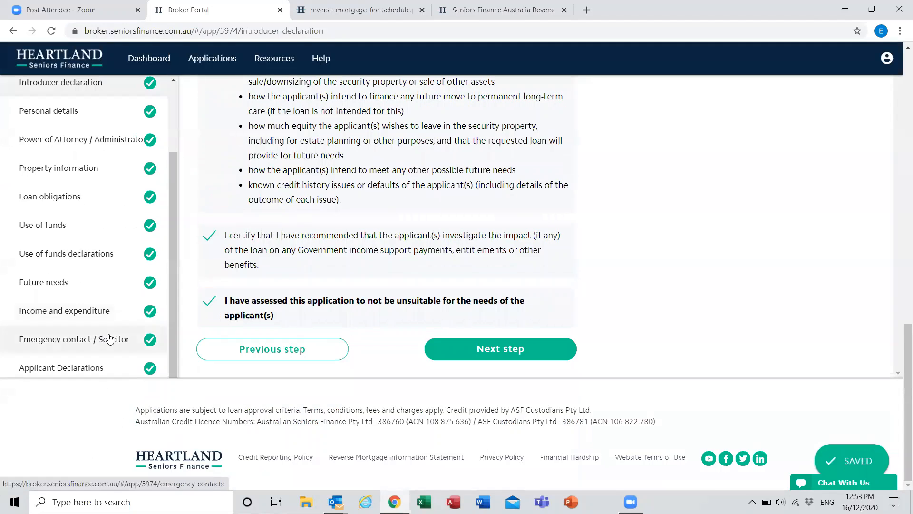
{"action": "left_click", "coordinate": [88, 369]}
{"action": "scroll", "coordinate": [560, 309], "scroll_direction": "up", "scroll_amount": 4}
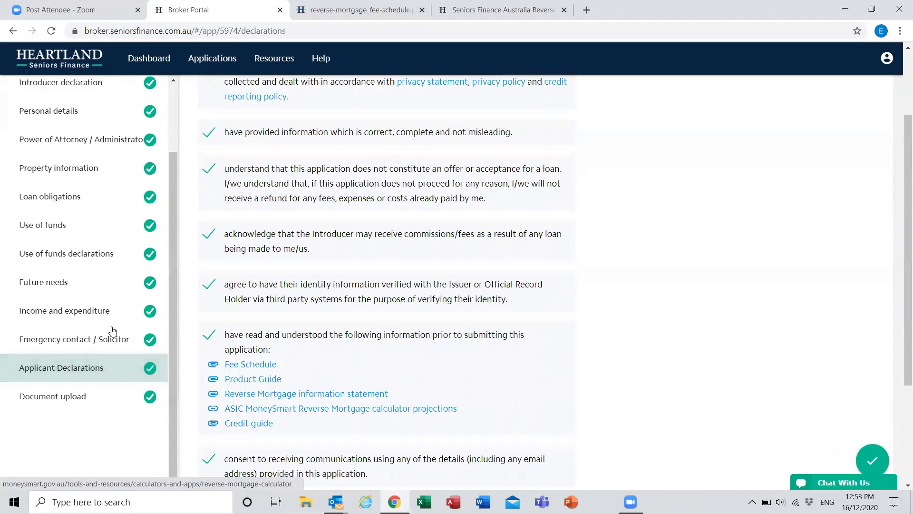
{"action": "scroll", "coordinate": [658, 297], "scroll_direction": "down", "scroll_amount": 5}
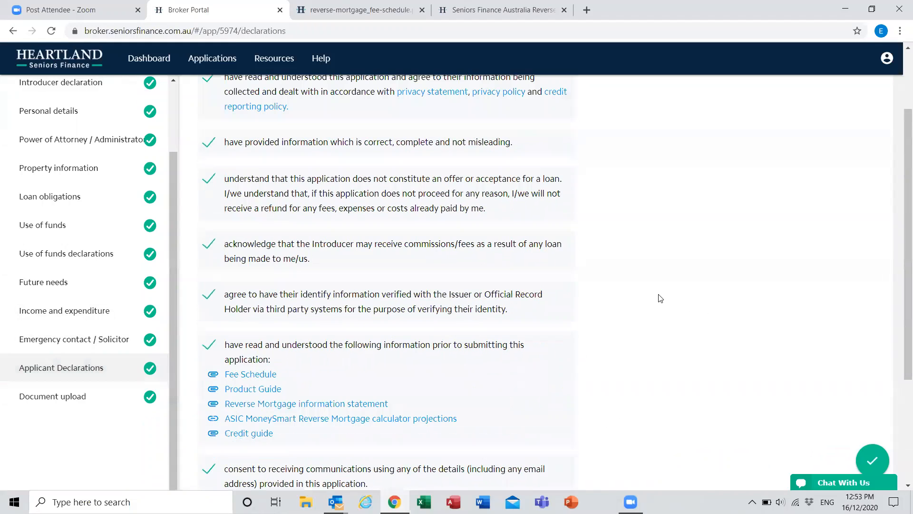
{"action": "left_click", "coordinate": [513, 351]}
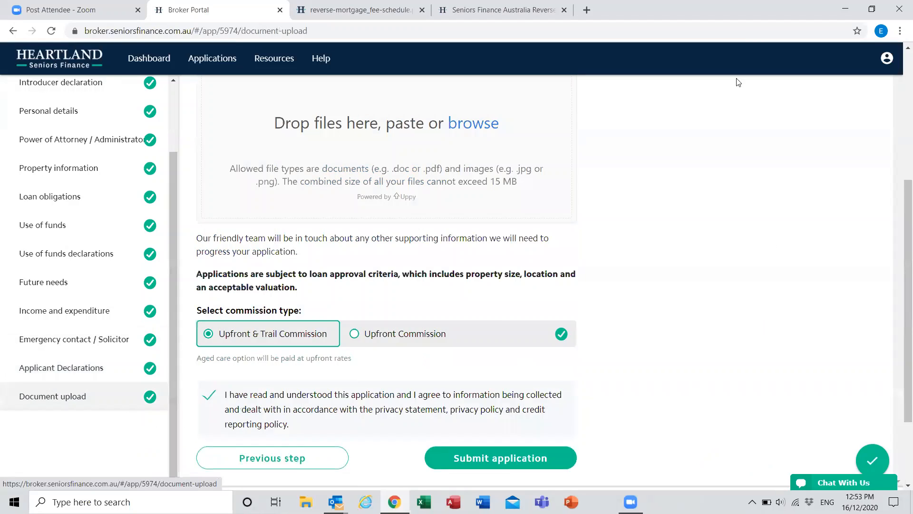
{"action": "scroll", "coordinate": [737, 82], "scroll_direction": "up", "scroll_amount": 4}
{"action": "scroll", "coordinate": [799, 218], "scroll_direction": "down", "scroll_amount": 6}
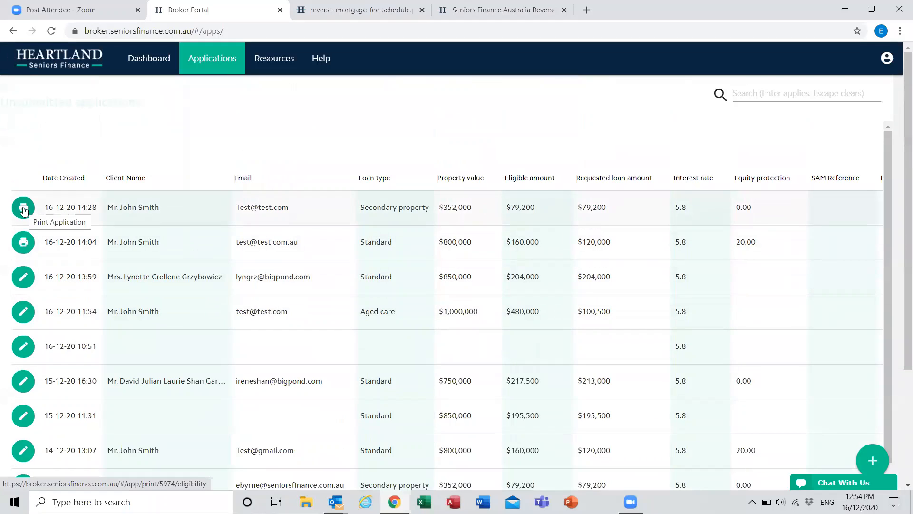
Step: Open the print version of the newest secondary property application, cancel the print dialog and review the application summary
{"action": "left_click", "coordinate": [23, 209]}
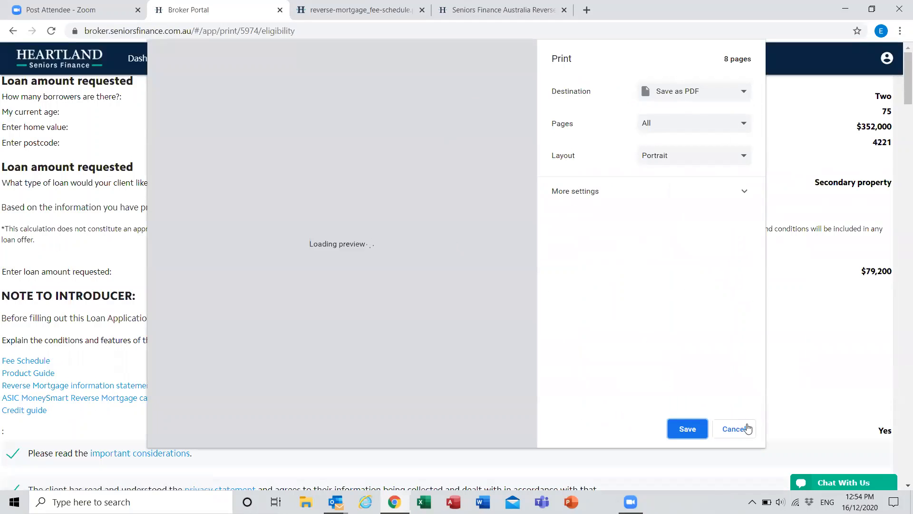
{"action": "left_click", "coordinate": [734, 429]}
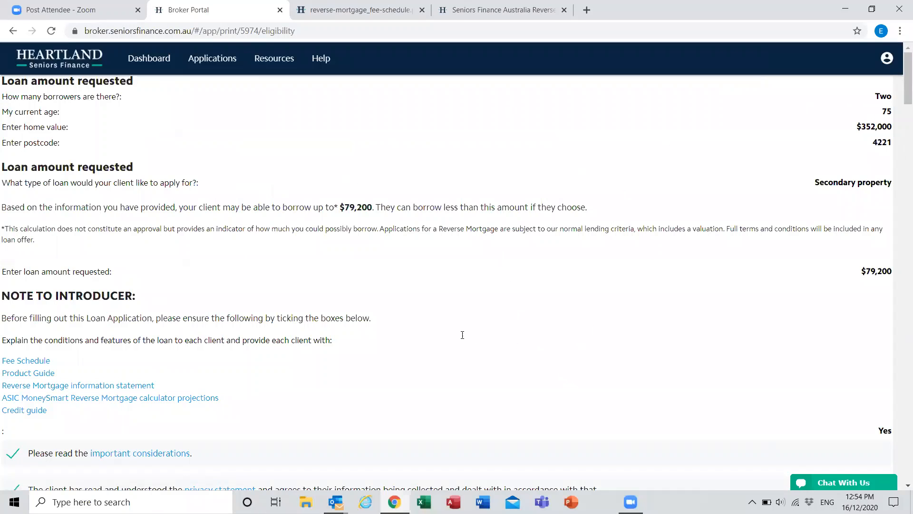
{"action": "scroll", "coordinate": [464, 338], "scroll_direction": "down", "scroll_amount": 2}
{"action": "scroll", "coordinate": [464, 338], "scroll_direction": "down", "scroll_amount": 4}
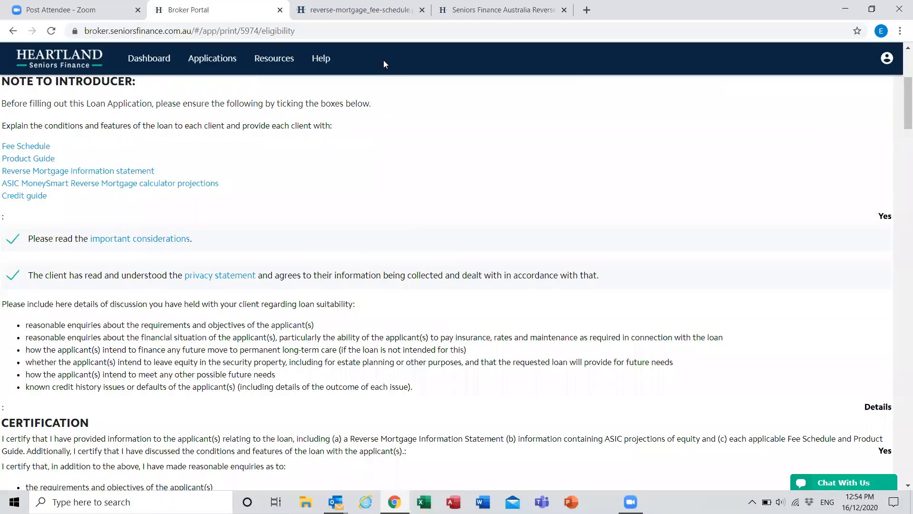
{"action": "scroll", "coordinate": [383, 60], "scroll_direction": "down", "scroll_amount": 1}
{"action": "scroll", "coordinate": [383, 60], "scroll_direction": "down", "scroll_amount": 5}
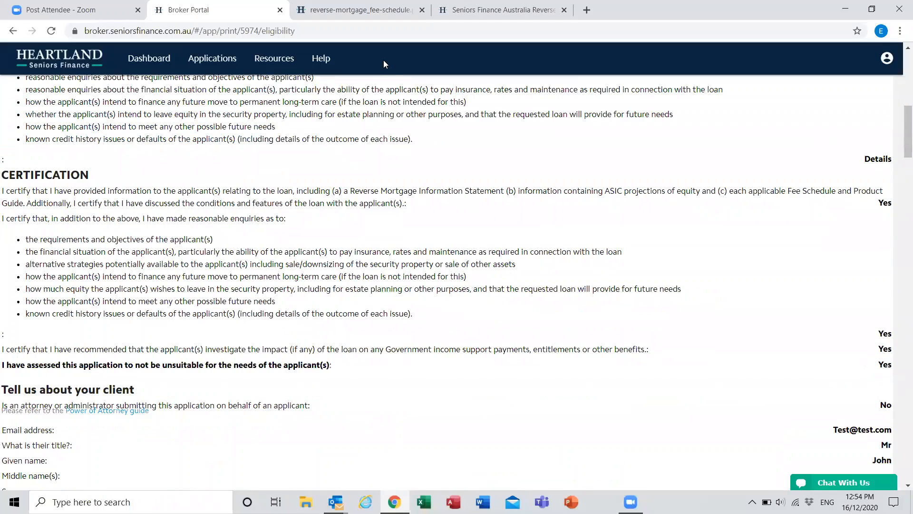
{"action": "scroll", "coordinate": [383, 59], "scroll_direction": "up", "scroll_amount": 10}
Step: Examine the start page of the Seniors Finance Australia application after choosing to finish later, and return to the Broker Portal
{"action": "left_click", "coordinate": [497, 10]}
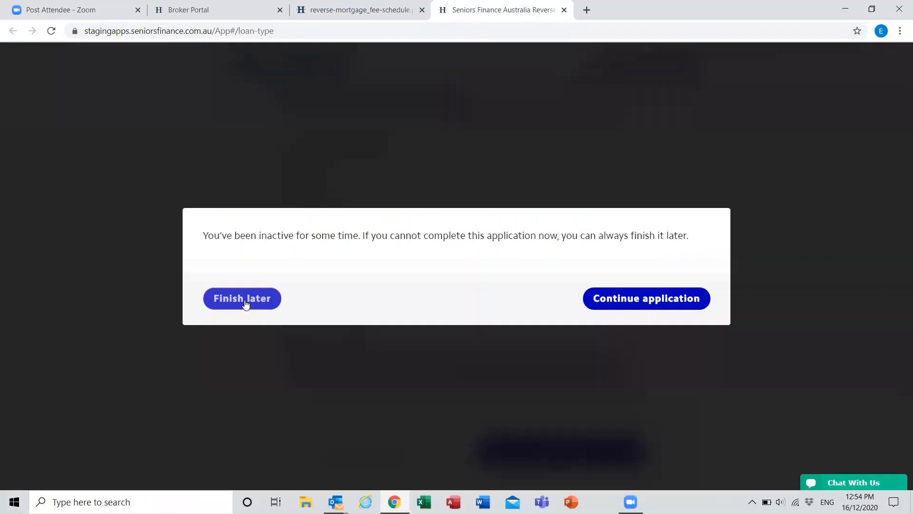
{"action": "left_click", "coordinate": [245, 303]}
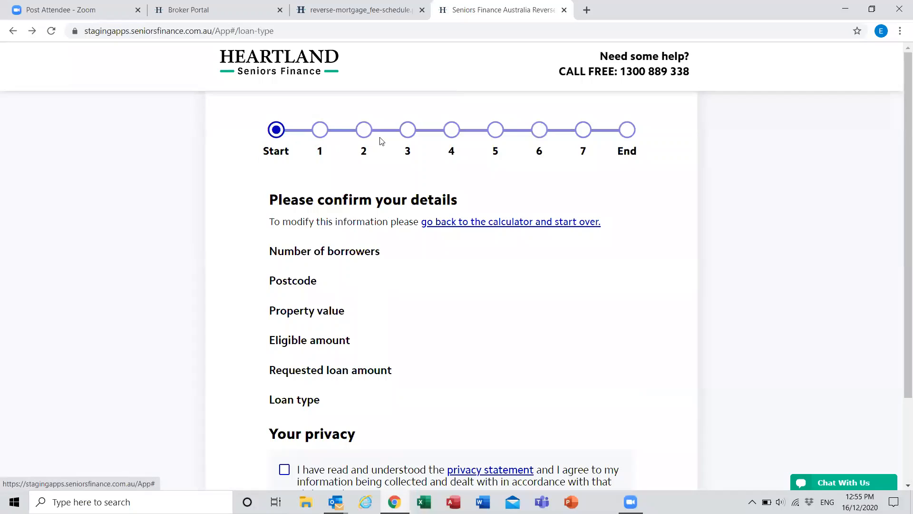
{"action": "scroll", "coordinate": [198, 227], "scroll_direction": "down", "scroll_amount": 2}
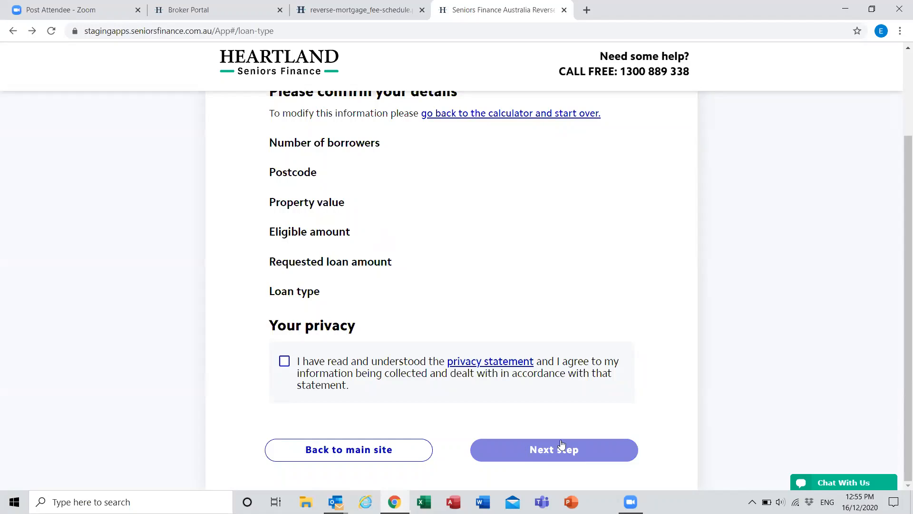
{"action": "scroll", "coordinate": [212, 285], "scroll_direction": "up", "scroll_amount": 3}
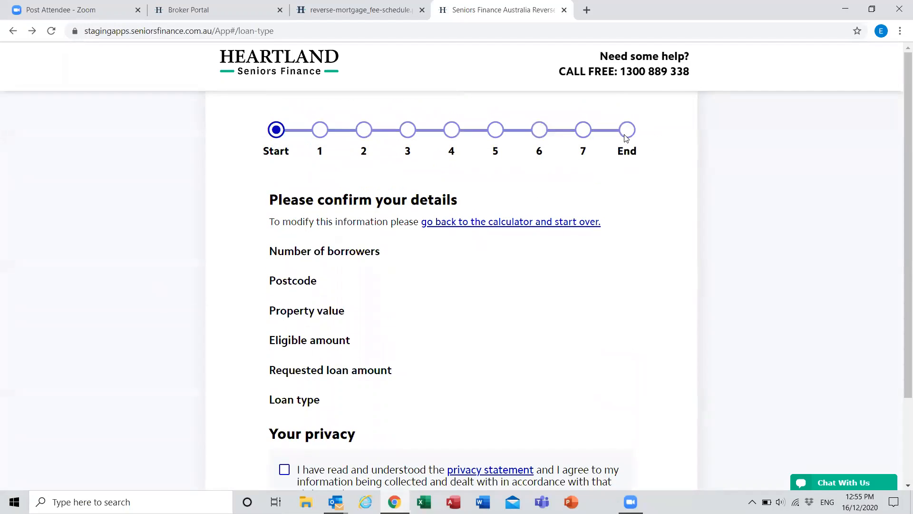
{"action": "left_click", "coordinate": [223, 10]}
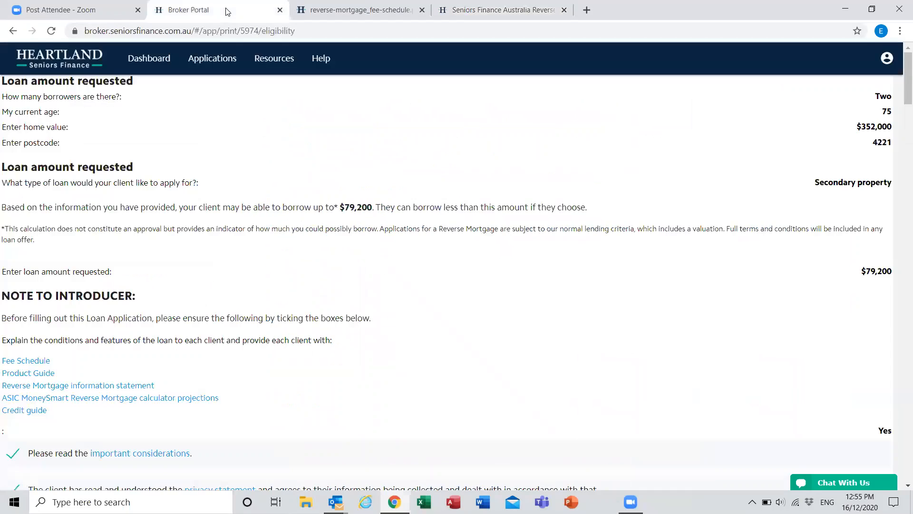